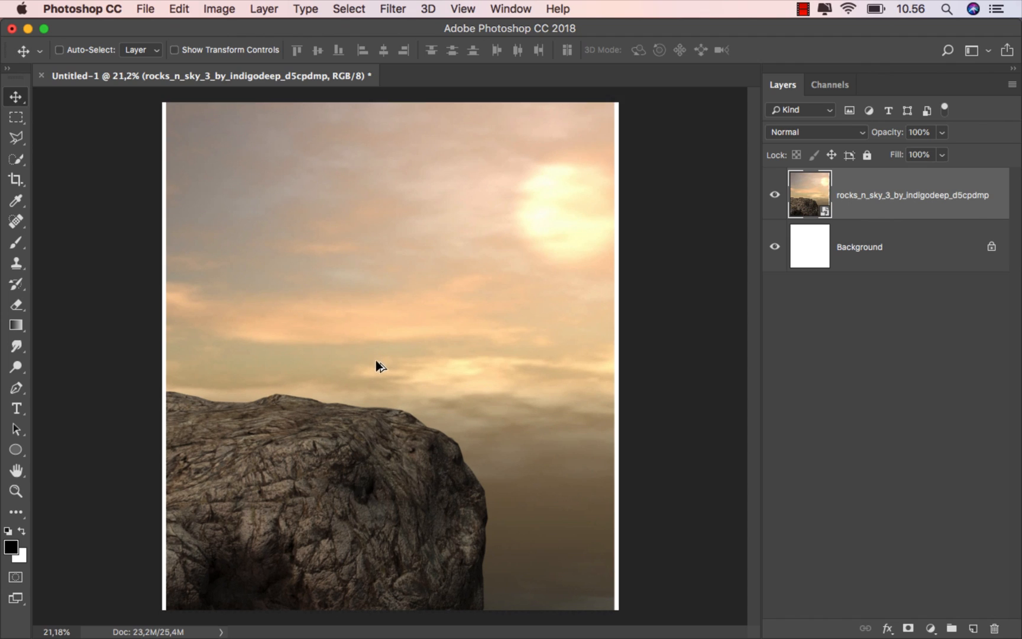
Step: Select the whole rock with the Quick Selection tool and add a layer mask that hides the sky around it
{"action": "left_click_drag", "start_coordinate": [5, 157], "coordinate": [45, 162]}
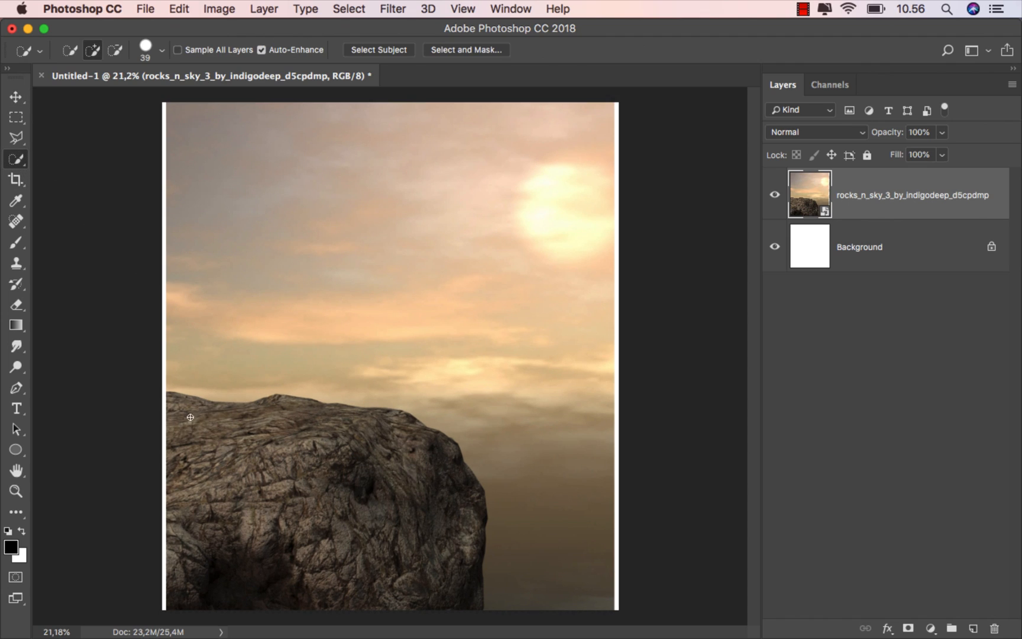
{"action": "mouse_move", "coordinate": [174, 397]}
{"action": "left_mouse_down"}
{"action": "mouse_move", "coordinate": [251, 412]}
{"action": "mouse_move", "coordinate": [272, 404]}
{"action": "mouse_move", "coordinate": [415, 437]}
{"action": "mouse_move", "coordinate": [453, 477]}
{"action": "mouse_move", "coordinate": [466, 517]}
{"action": "mouse_move", "coordinate": [463, 583]}
{"action": "left_mouse_up"}
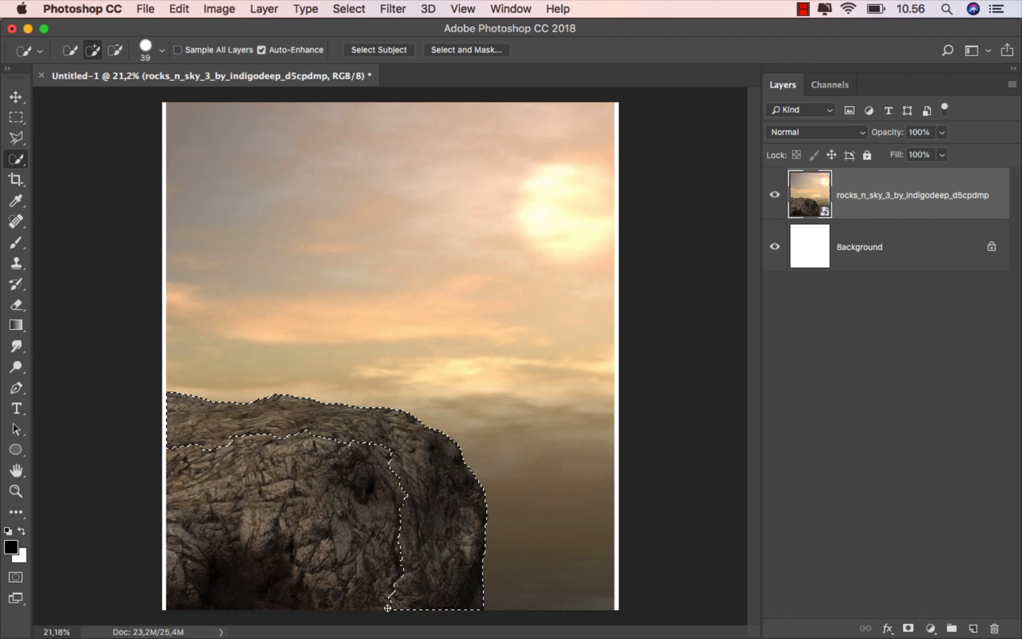
{"action": "left_click_drag", "start_coordinate": [387, 607], "coordinate": [230, 604]}
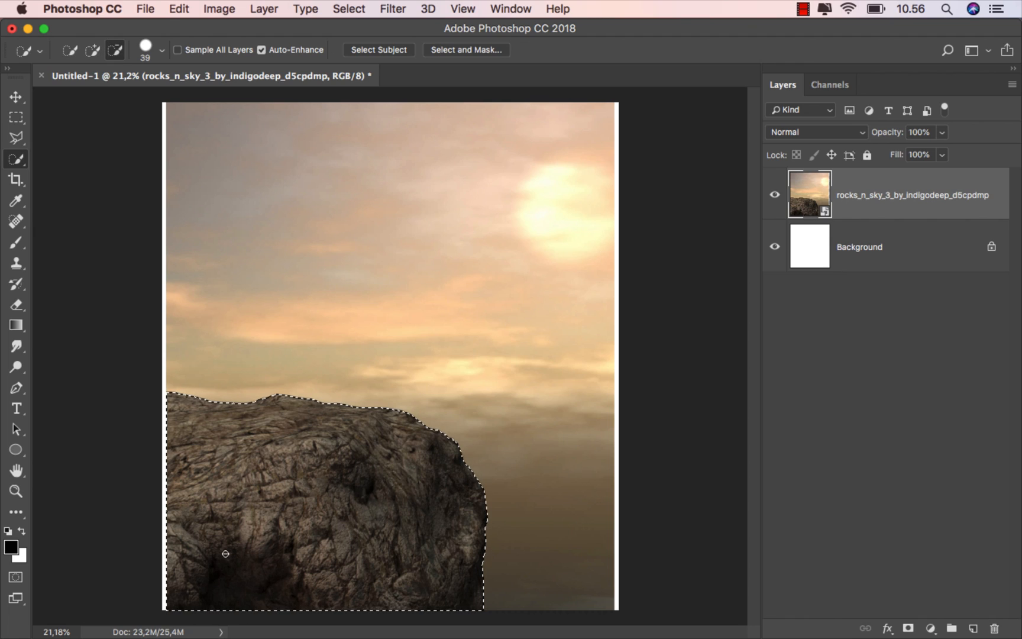
{"action": "scroll", "coordinate": [224, 552], "scroll_direction": "down", "scroll_amount": 1}
{"action": "left_click", "coordinate": [908, 628]}
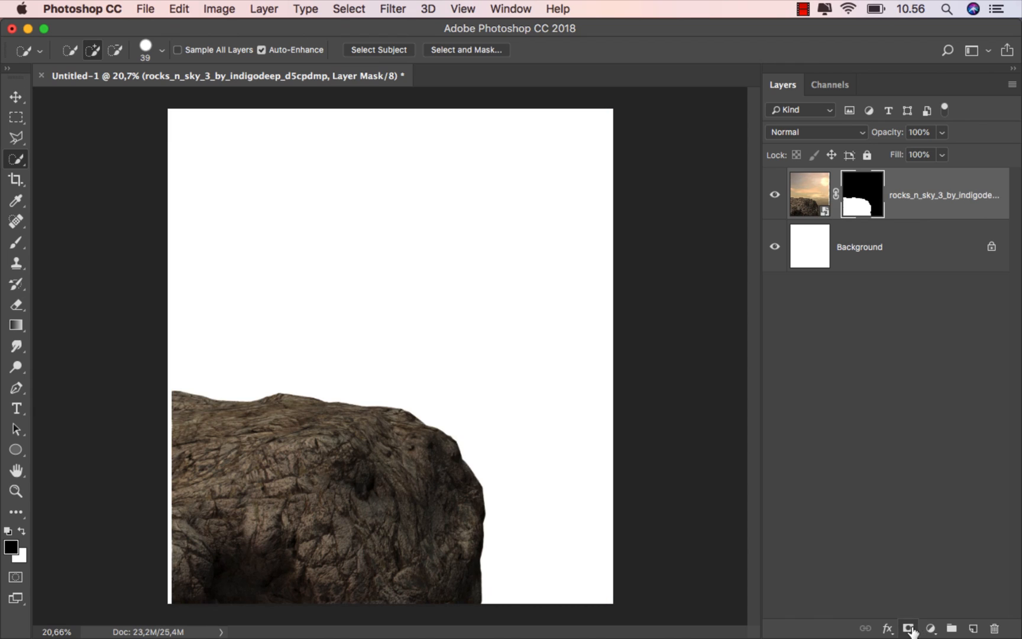
Step: Move the masked rock down and slightly left so it sits in the lower-left corner of the canvas
{"action": "key", "text": "v"}
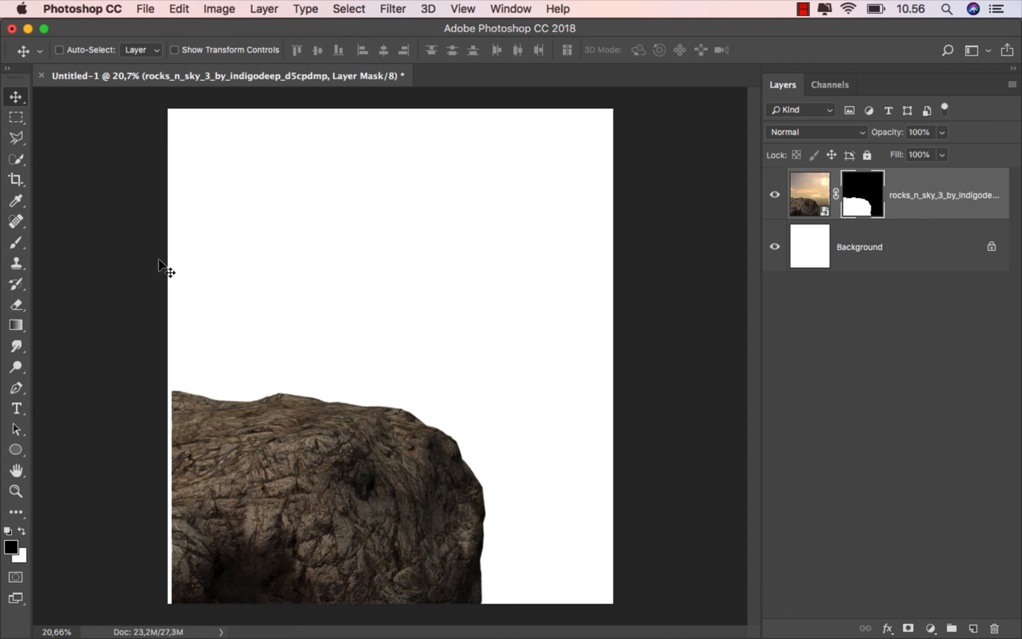
{"action": "left_click_drag", "start_coordinate": [296, 432], "coordinate": [289, 503]}
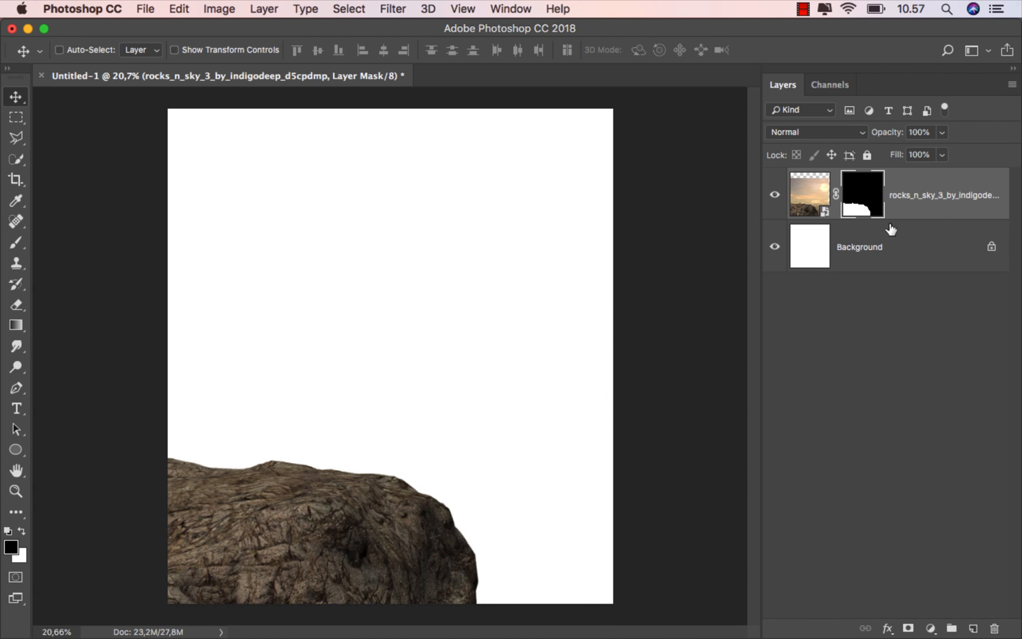
{"action": "left_click", "coordinate": [909, 206]}
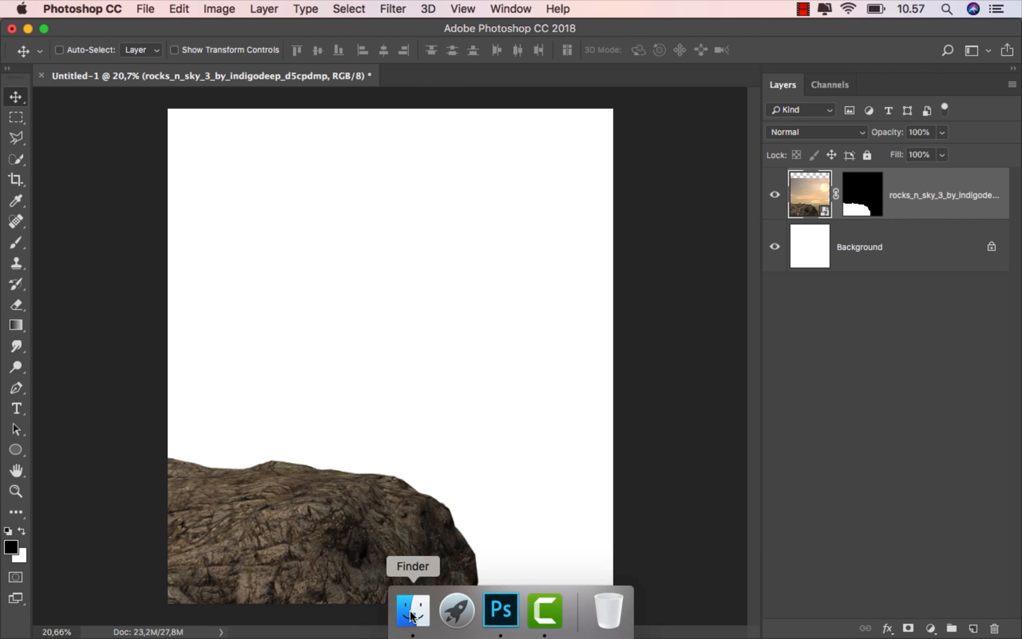
Step: Place the beautiful sunset image from Finder into the document and put its layer beneath the rock layer
{"action": "left_click", "coordinate": [410, 612]}
{"action": "left_click_drag", "start_coordinate": [266, 116], "coordinate": [374, 365]}
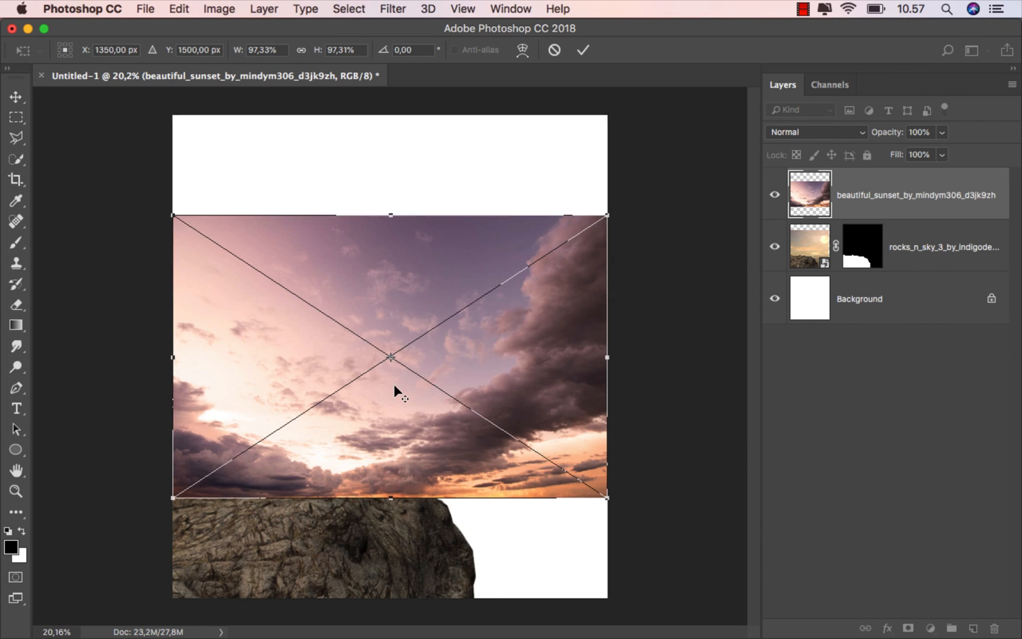
{"action": "left_click", "coordinate": [583, 50]}
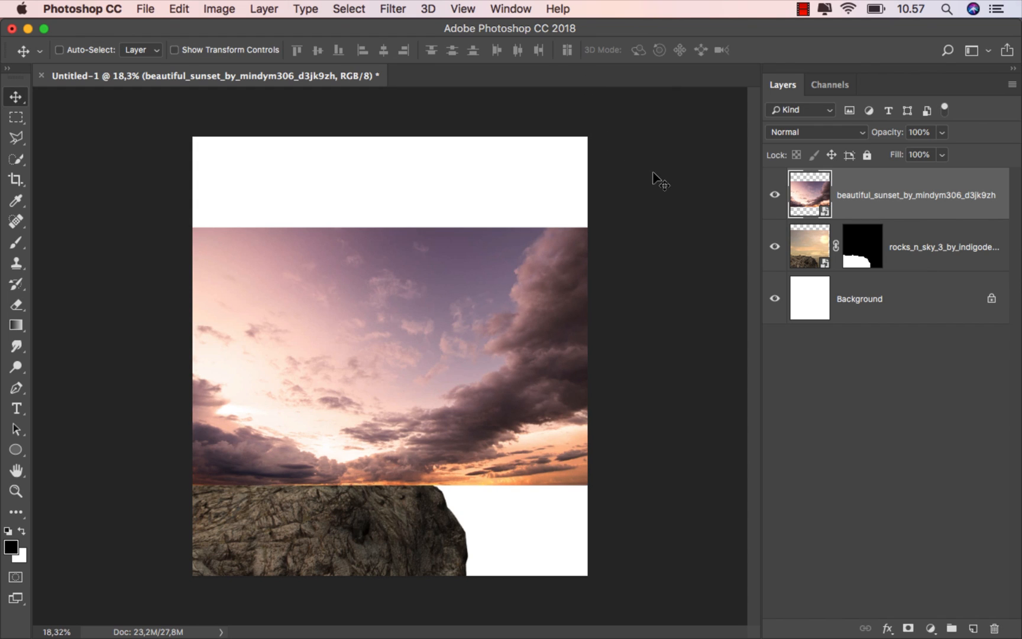
{"action": "left_click_drag", "start_coordinate": [861, 202], "coordinate": [858, 260]}
Step: Transform the sunset layer: scale it to about 167%, flip it horizontally and shift it left until its right edge meets the canvas edge
{"action": "key", "text": "super+t"}
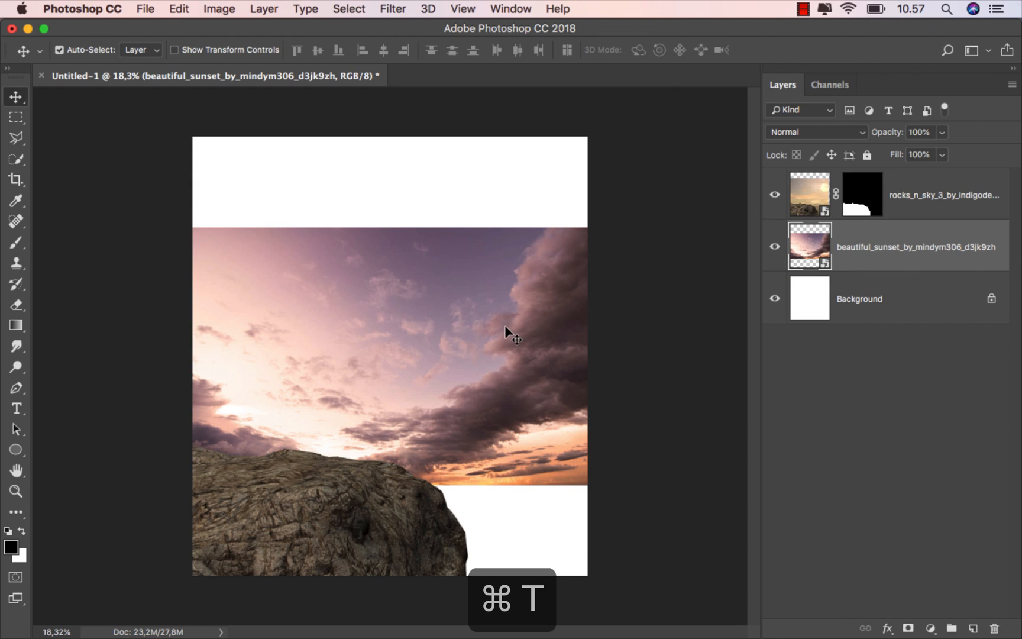
{"action": "left_click_drag", "start_coordinate": [586, 229], "coordinate": [692, 79]}
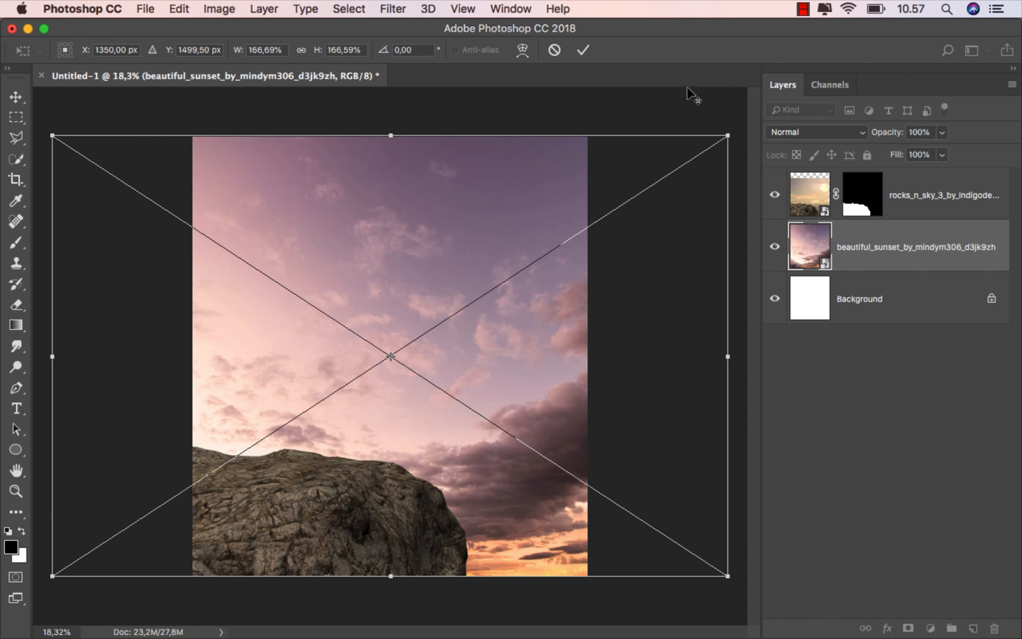
{"action": "right_click", "coordinate": [429, 330]}
{"action": "left_click", "coordinate": [502, 512]}
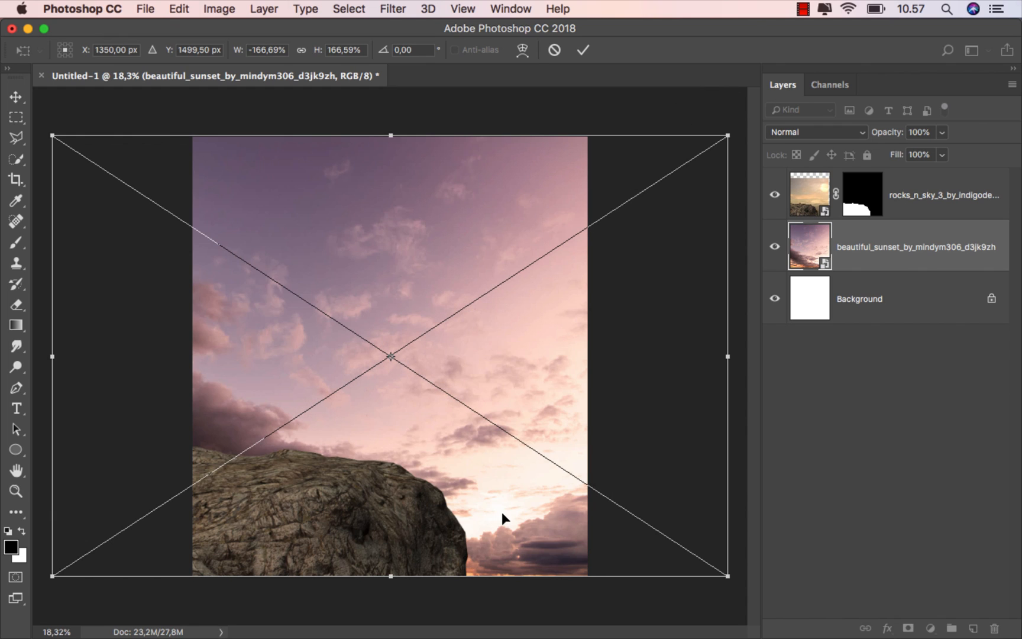
{"action": "left_click_drag", "start_coordinate": [469, 468], "coordinate": [324, 471]}
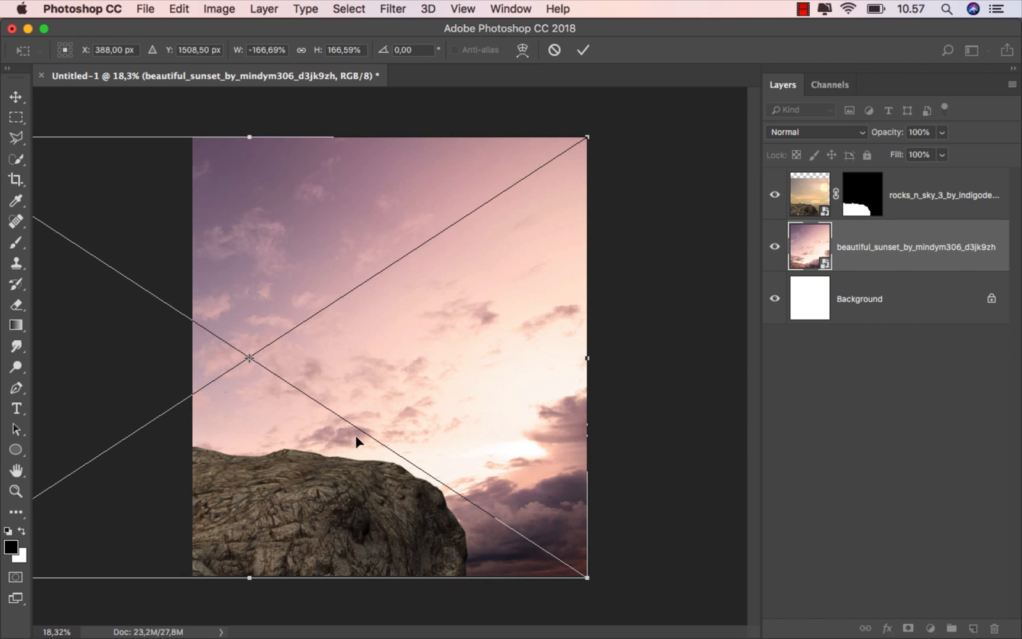
{"action": "left_click", "coordinate": [582, 50]}
{"action": "scroll", "coordinate": [429, 394], "scroll_direction": "up", "scroll_amount": 1}
{"action": "scroll", "coordinate": [429, 394], "scroll_direction": "up", "scroll_amount": 1}
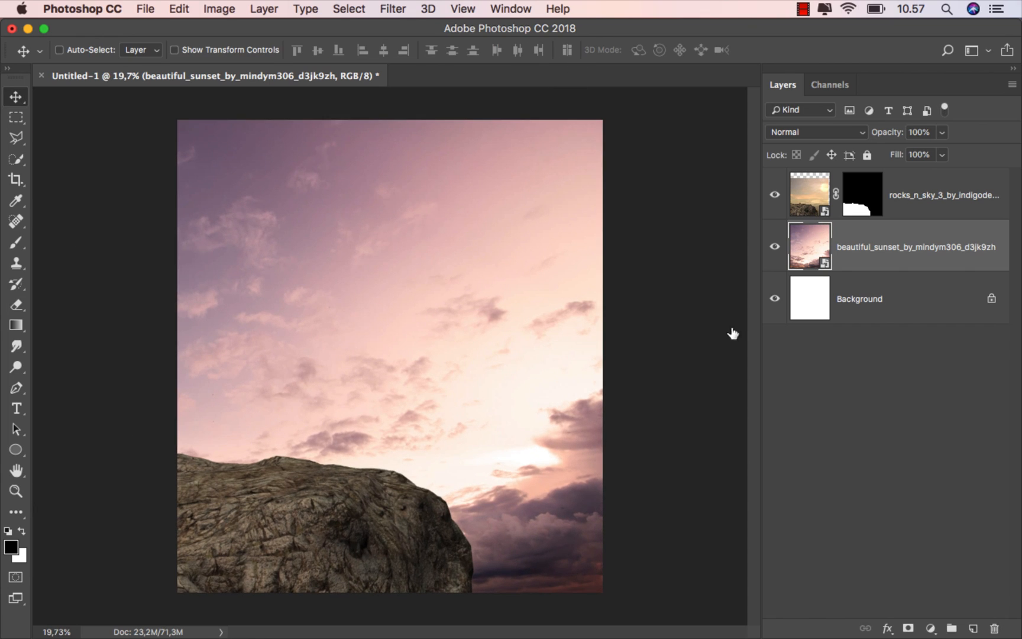
Step: Add a Hue/Saturation adjustment clipped to the rock layer with Saturation at -69, and compare the rock with and without it
{"action": "left_click", "coordinate": [915, 200]}
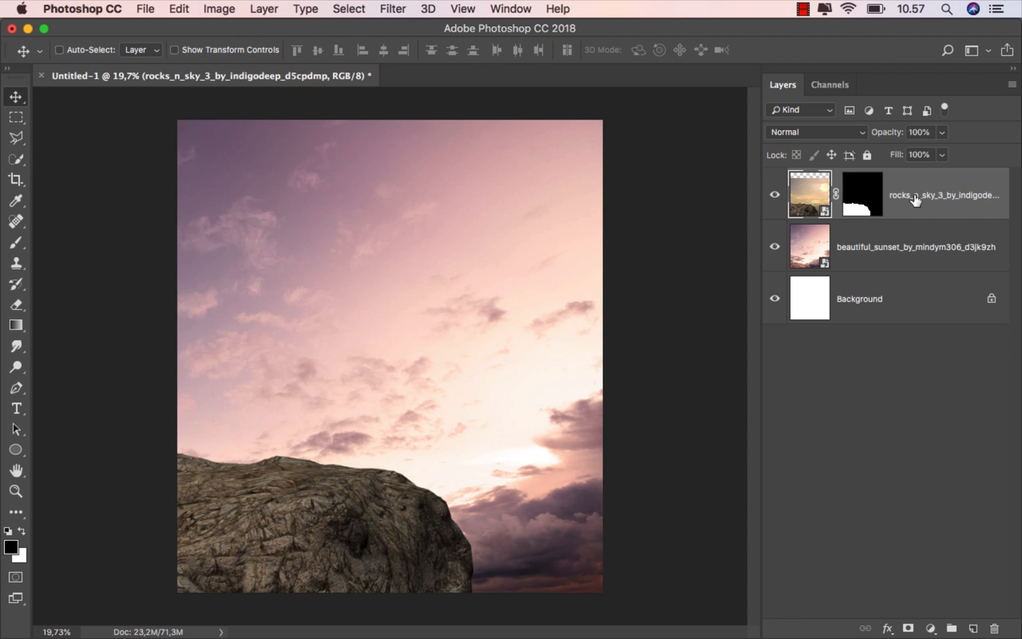
{"action": "left_click", "coordinate": [930, 628]}
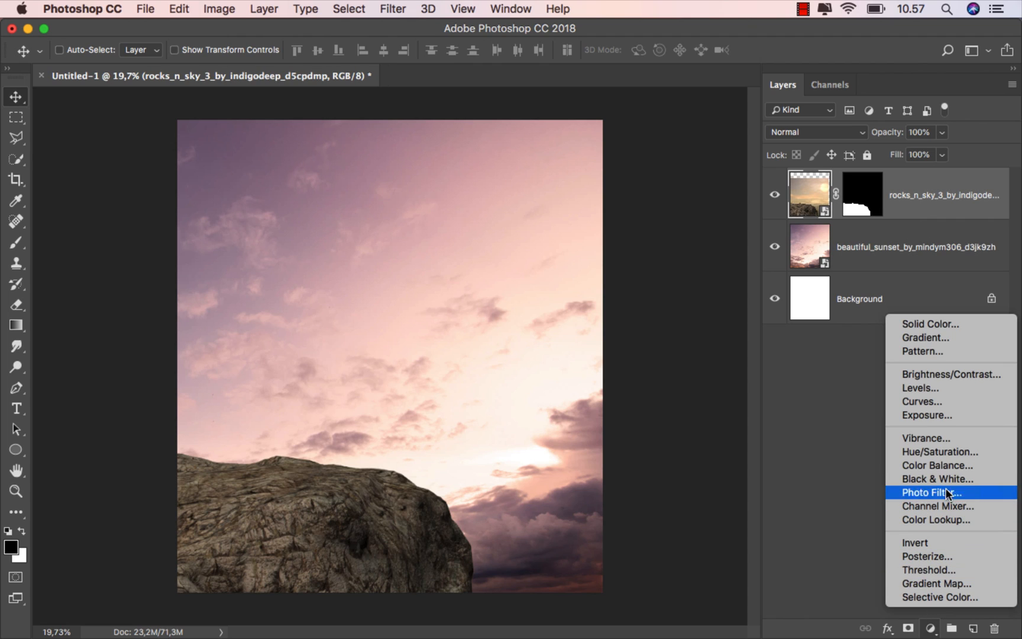
{"action": "left_click", "coordinate": [911, 452]}
{"action": "scroll", "coordinate": [532, 479], "scroll_direction": "up", "scroll_amount": 3}
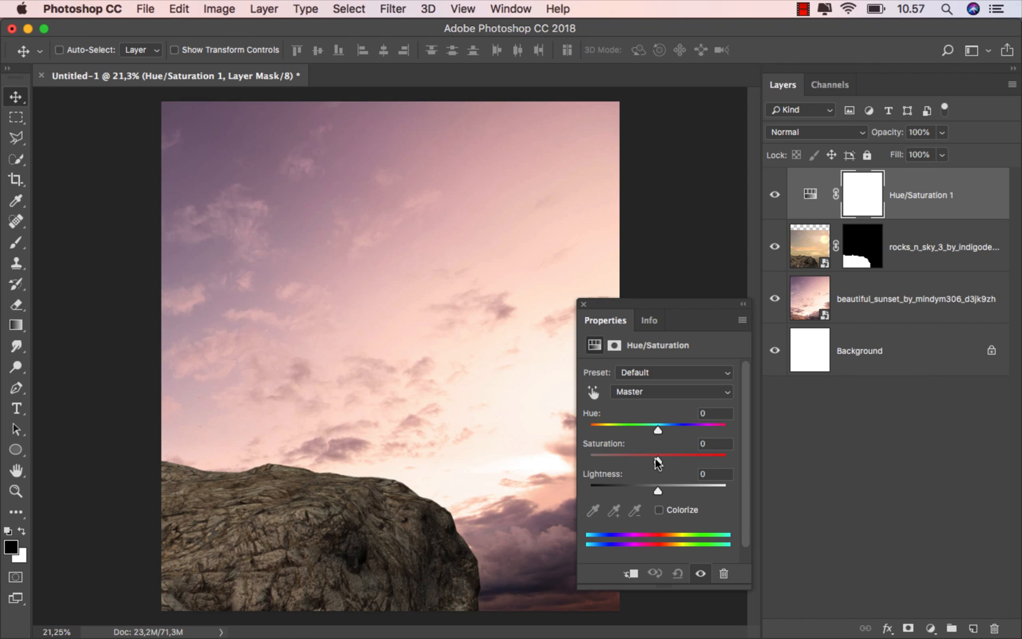
{"action": "left_click_drag", "start_coordinate": [655, 459], "coordinate": [620, 457]}
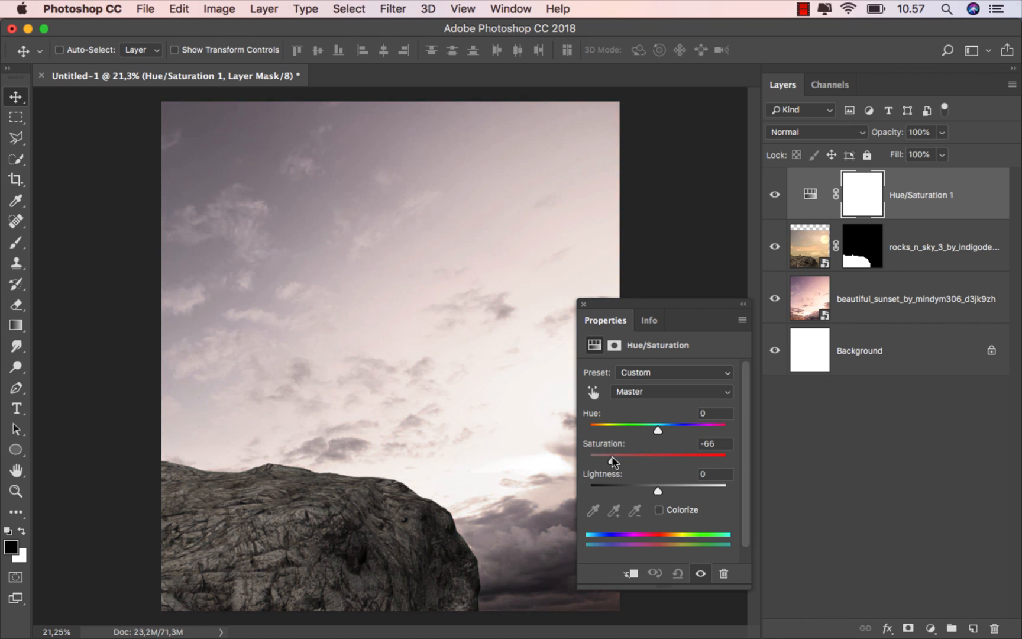
{"action": "left_click", "coordinate": [630, 573]}
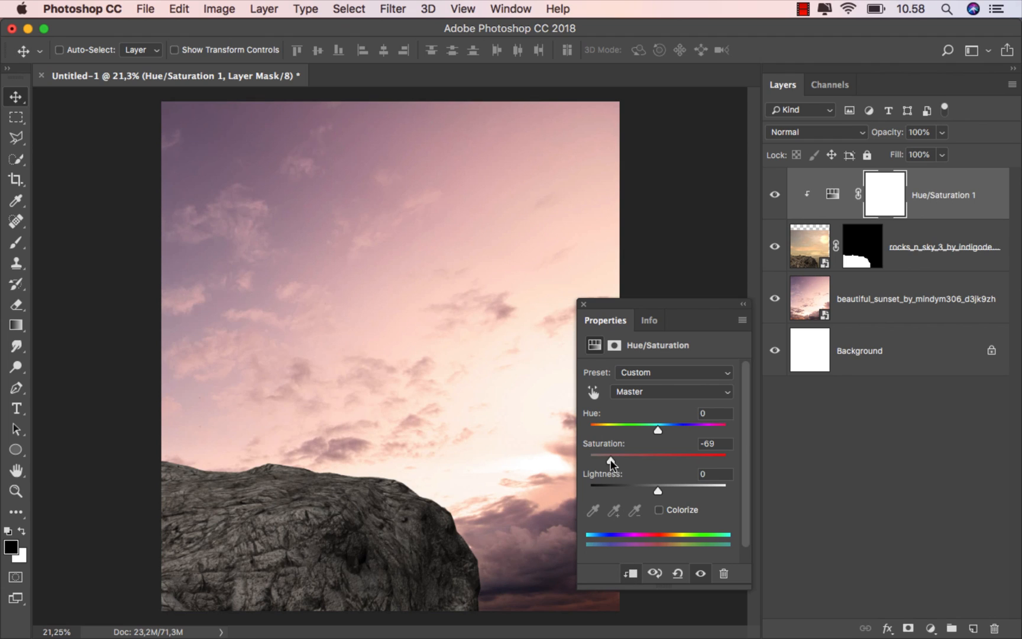
{"action": "left_click", "coordinate": [584, 304]}
{"action": "left_click", "coordinate": [775, 195]}
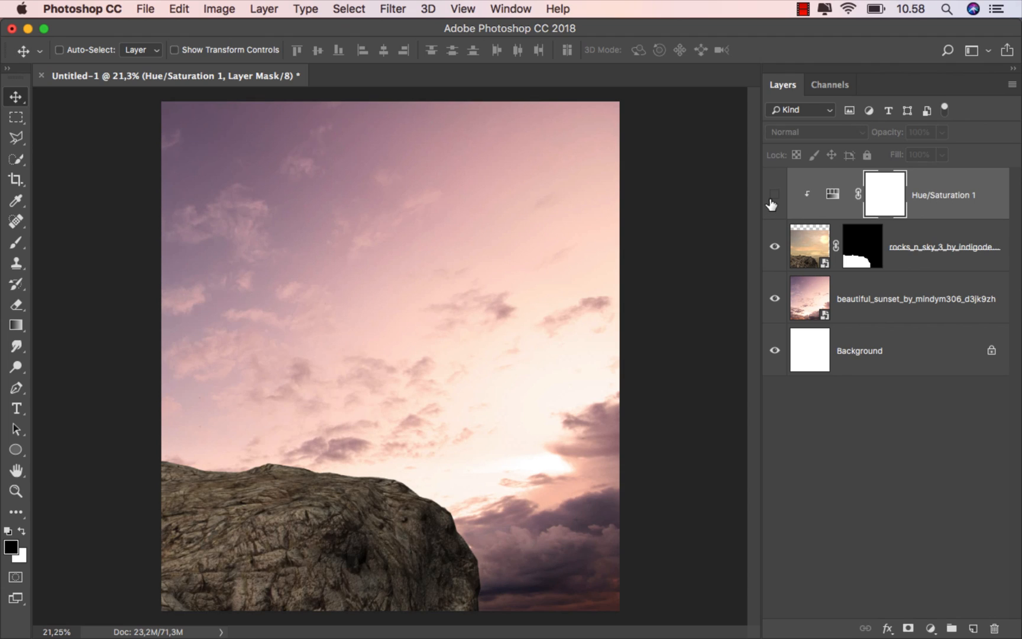
{"action": "left_click", "coordinate": [775, 195]}
Step: Add a Brightness/Contrast adjustment above Hue/Saturation, clipped to the rock, with Brightness at about -87
{"action": "left_click", "coordinate": [944, 201]}
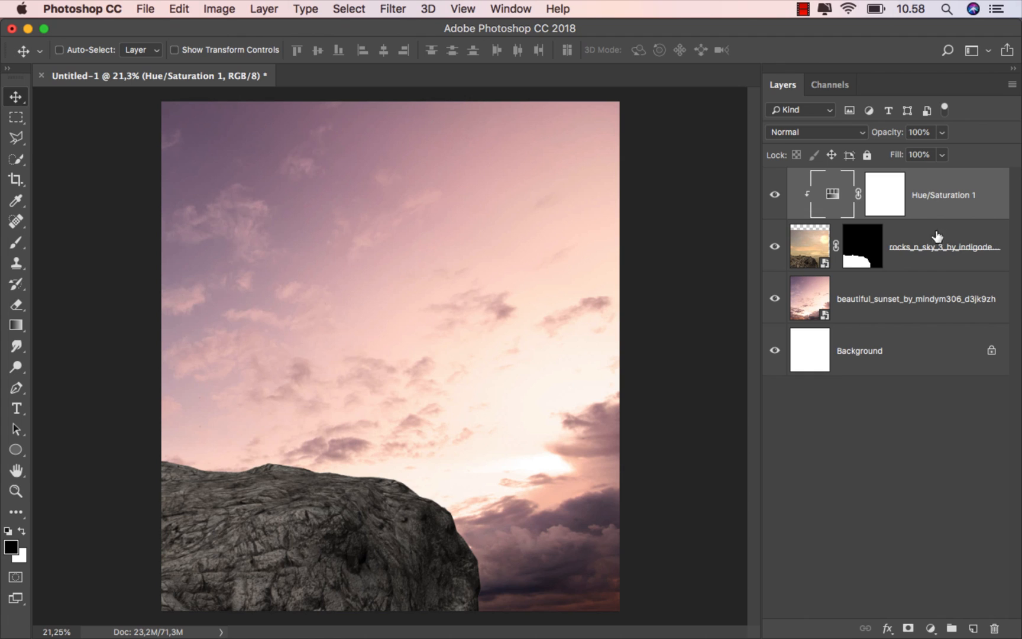
{"action": "left_click", "coordinate": [930, 628]}
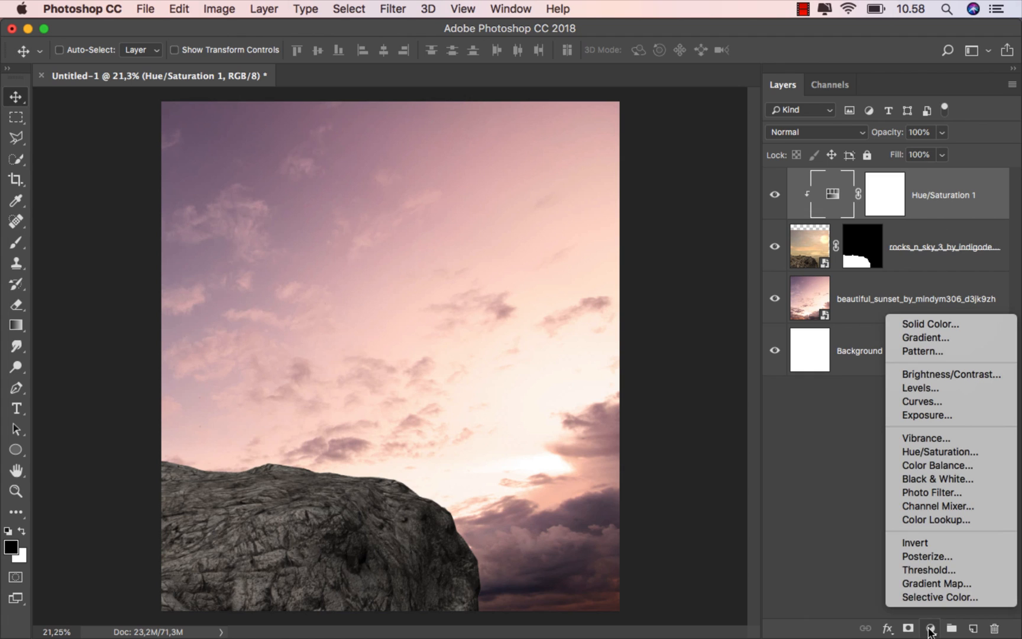
{"action": "left_click", "coordinate": [965, 372]}
{"action": "left_click", "coordinate": [633, 573]}
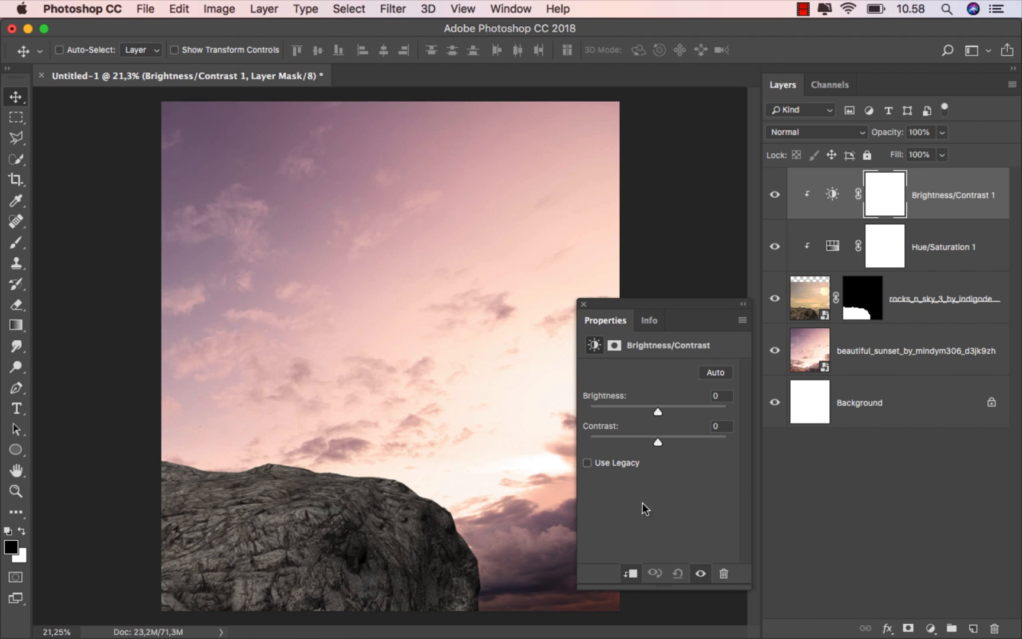
{"action": "left_click_drag", "start_coordinate": [658, 414], "coordinate": [617, 409]}
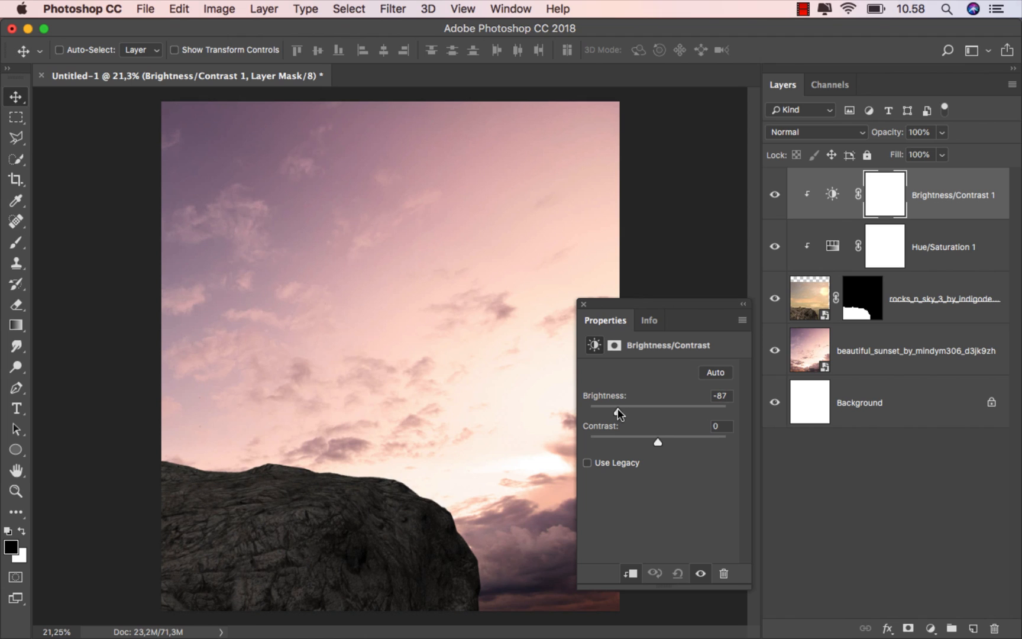
{"action": "left_click", "coordinate": [583, 304]}
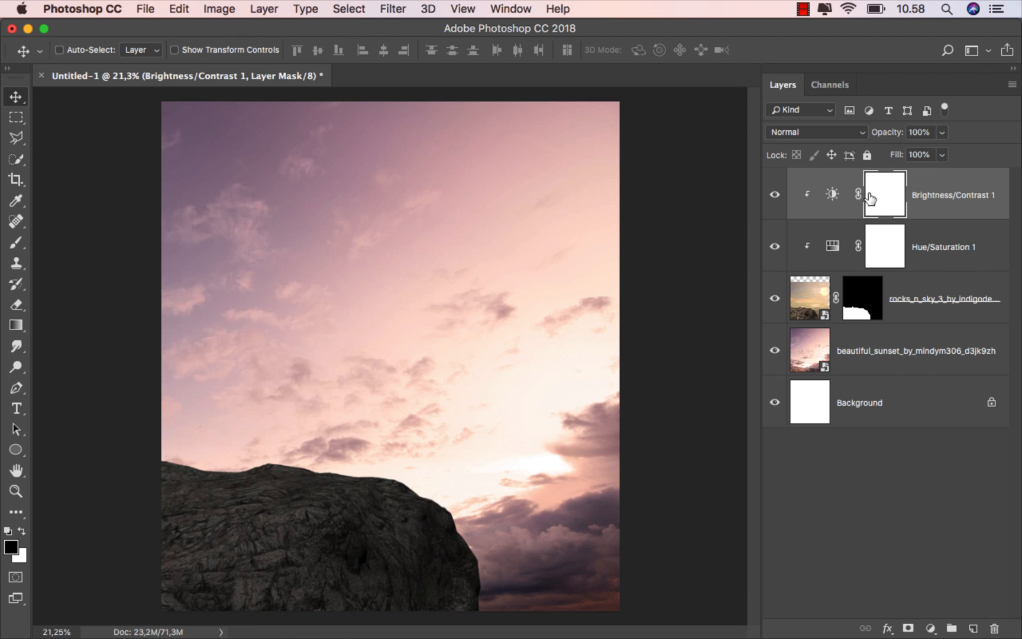
Step: Invert the Brightness/Contrast mask and paint the rock's lower part darker with a soft white 774 px brush at 28% opacity
{"action": "key", "text": "super+i"}
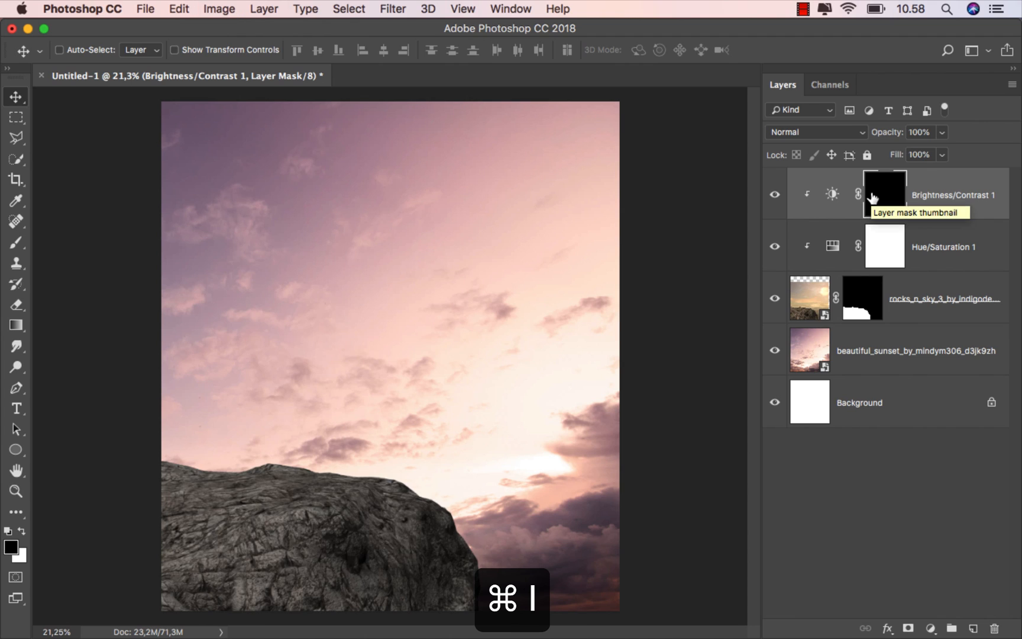
{"action": "left_click", "coordinate": [17, 244]}
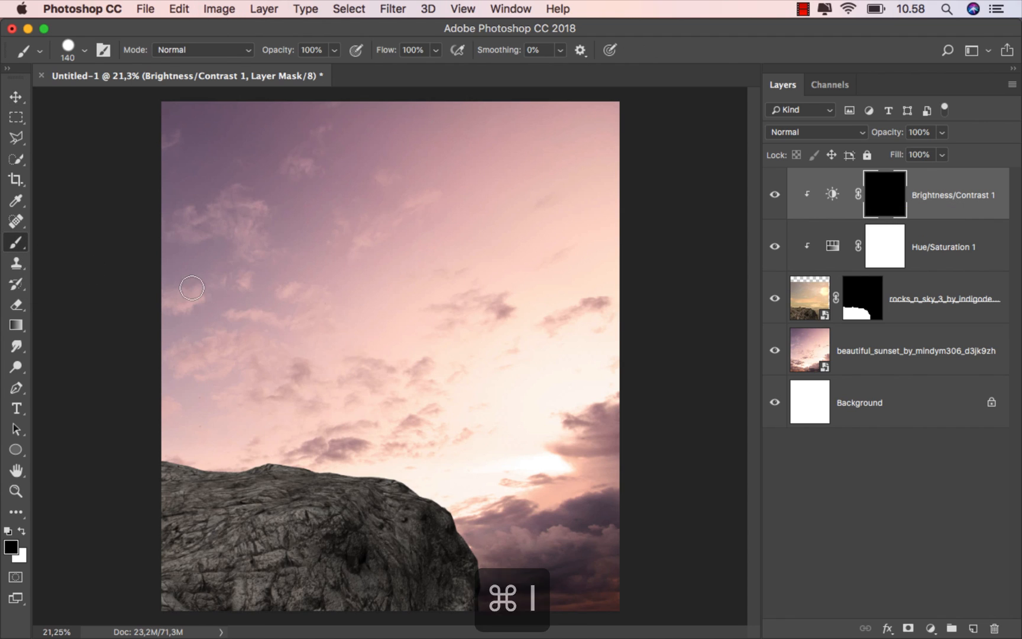
{"action": "right_click", "coordinate": [292, 262]}
{"action": "left_click", "coordinate": [355, 411]}
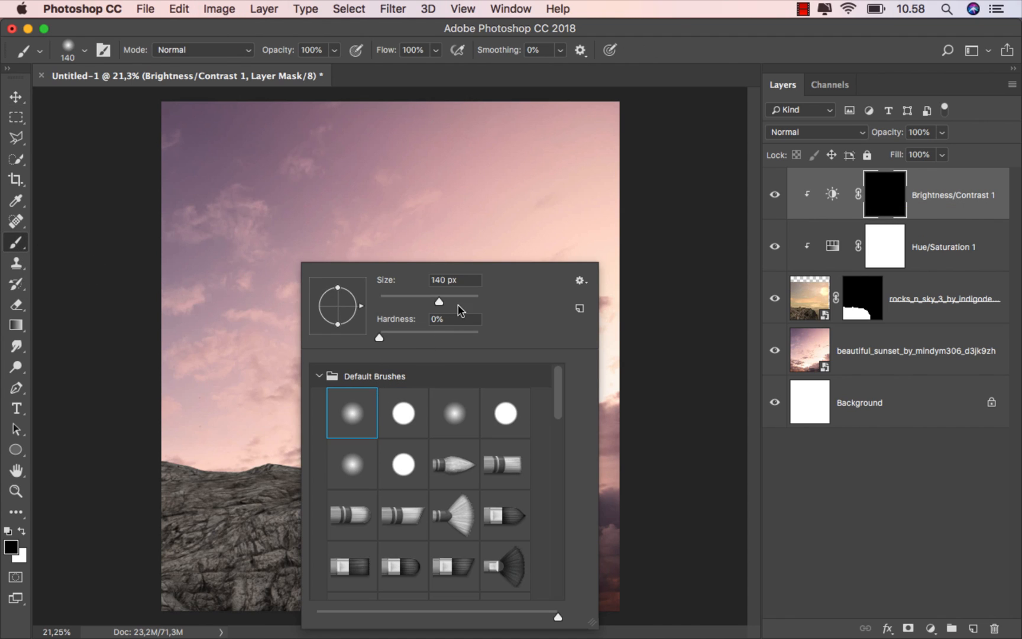
{"action": "left_click", "coordinate": [22, 530]}
{"action": "left_click_drag", "start_coordinate": [273, 548], "coordinate": [360, 544]}
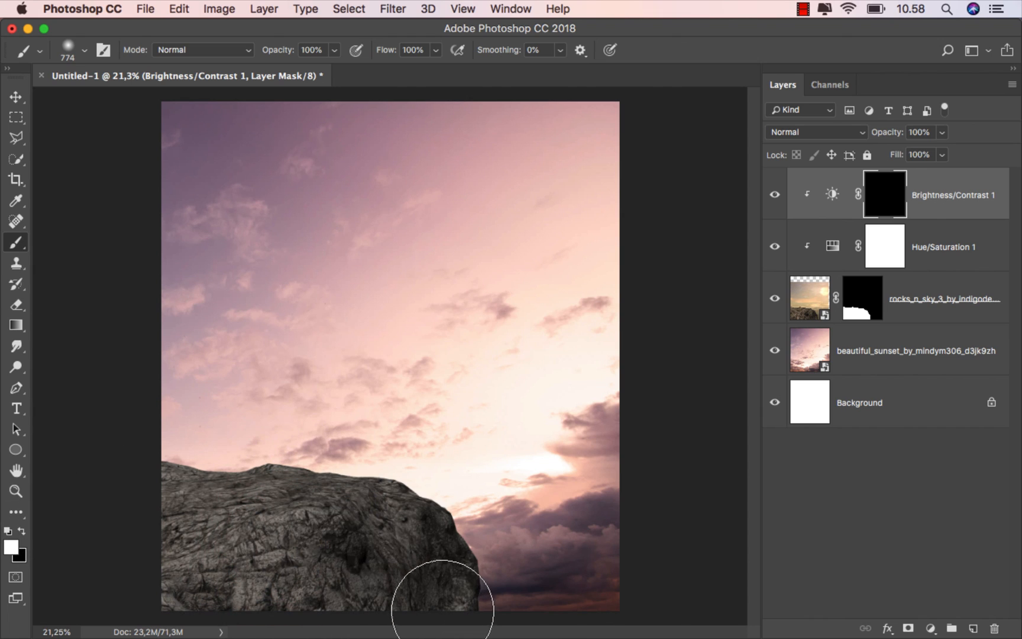
{"action": "left_click", "coordinate": [335, 49]}
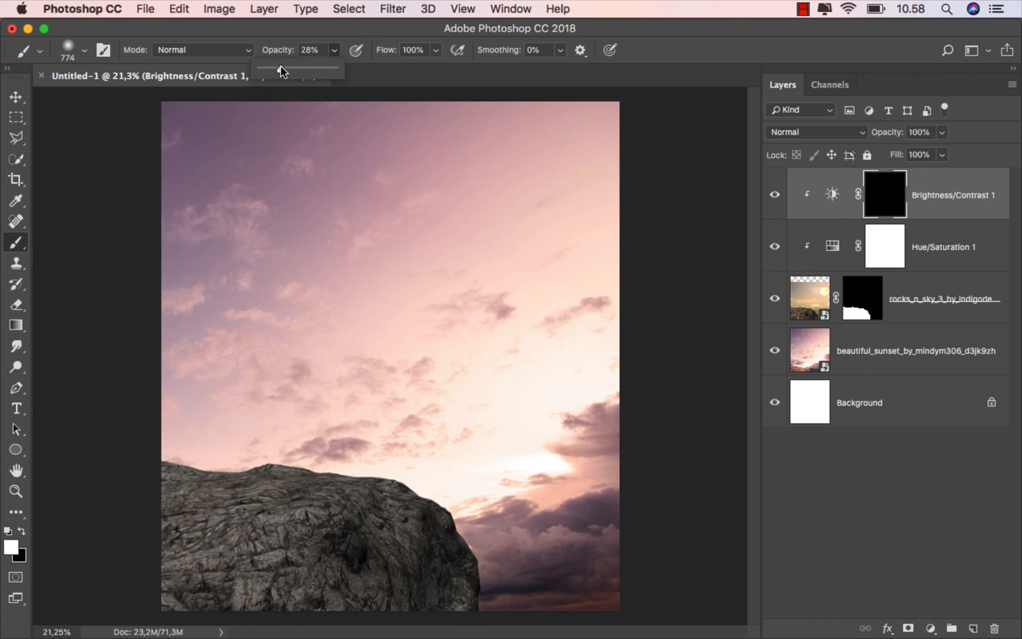
{"action": "left_click", "coordinate": [304, 27]}
{"action": "mouse_move", "coordinate": [454, 604]}
{"action": "left_mouse_down"}
{"action": "mouse_move", "coordinate": [349, 570]}
{"action": "mouse_move", "coordinate": [194, 620]}
{"action": "mouse_move", "coordinate": [351, 548]}
{"action": "mouse_move", "coordinate": [429, 570]}
{"action": "mouse_move", "coordinate": [356, 590]}
{"action": "mouse_move", "coordinate": [194, 597]}
{"action": "mouse_move", "coordinate": [296, 554]}
{"action": "mouse_move", "coordinate": [385, 551]}
{"action": "mouse_move", "coordinate": [447, 598]}
{"action": "mouse_move", "coordinate": [160, 605]}
{"action": "mouse_move", "coordinate": [250, 571]}
{"action": "mouse_move", "coordinate": [373, 553]}
{"action": "mouse_move", "coordinate": [455, 597]}
{"action": "mouse_move", "coordinate": [229, 590]}
{"action": "mouse_move", "coordinate": [344, 563]}
{"action": "left_mouse_up"}
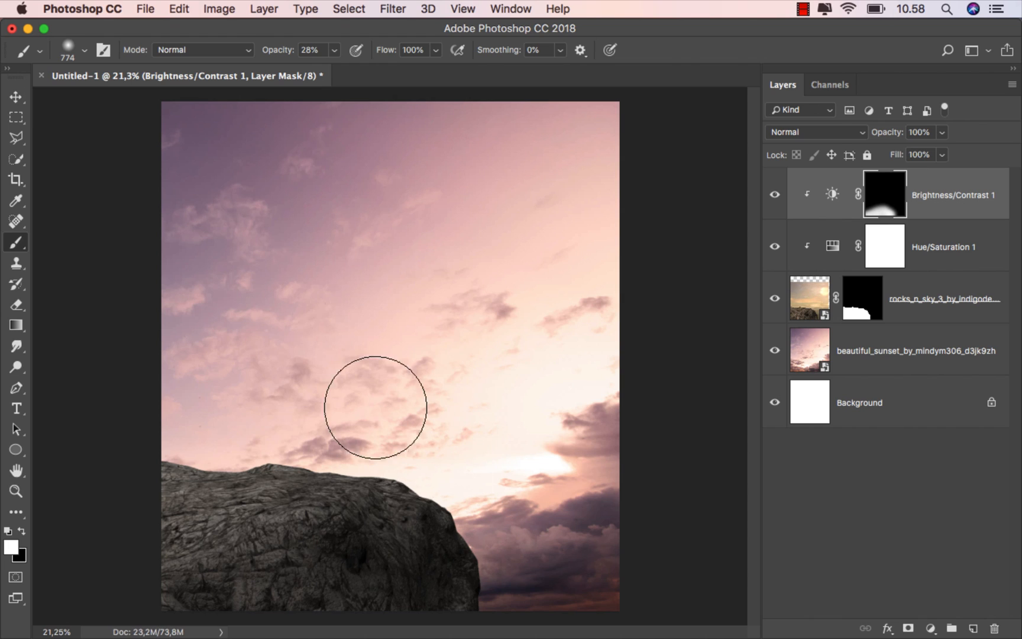
{"action": "left_click", "coordinate": [16, 96]}
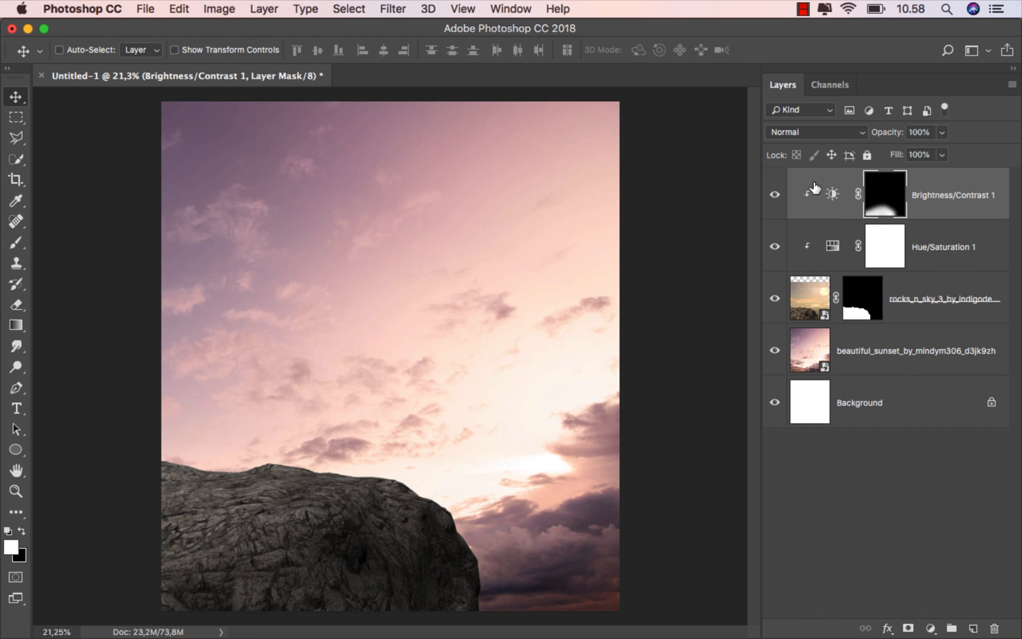
{"action": "left_click", "coordinate": [774, 196]}
{"action": "left_click", "coordinate": [774, 195]}
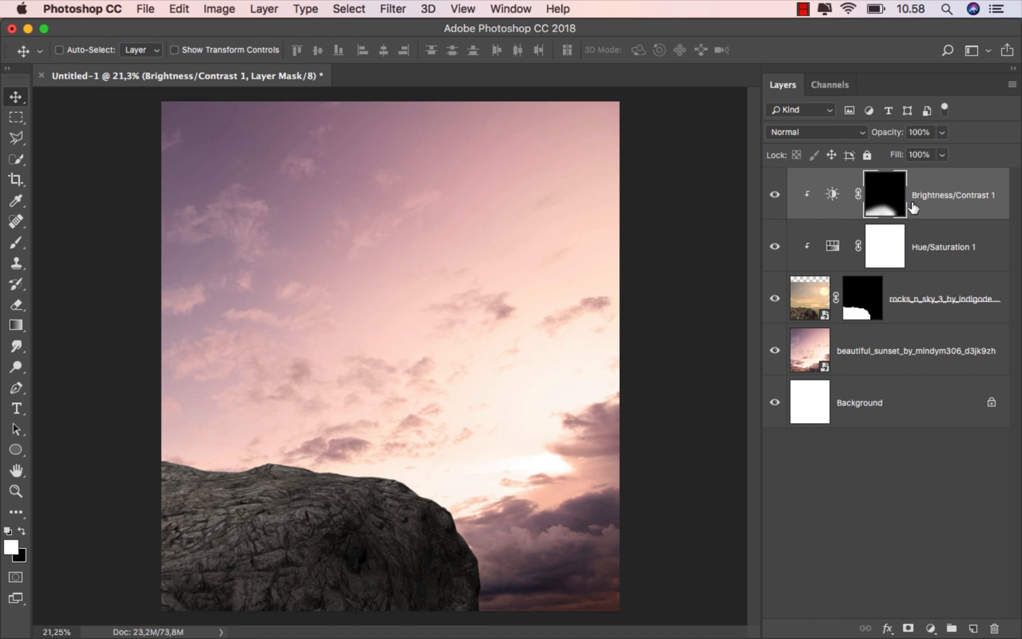
Step: Add a second Brightness/Contrast adjustment at the top of the rock's clipping group, clipped to the rock, with Brightness at 59
{"action": "left_click", "coordinate": [942, 200]}
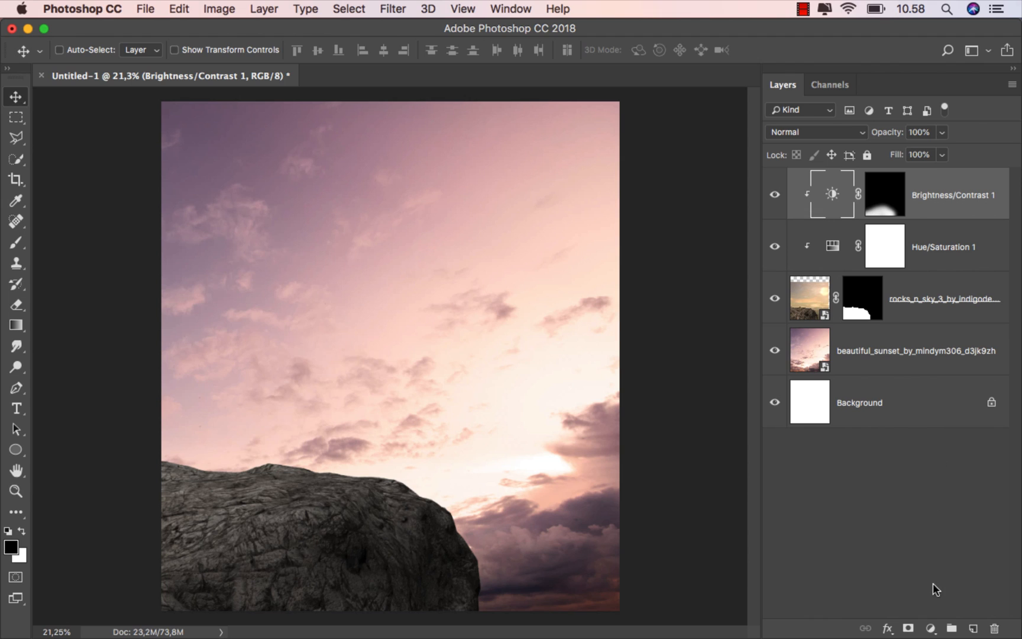
{"action": "left_click", "coordinate": [930, 628]}
{"action": "left_click", "coordinate": [951, 374]}
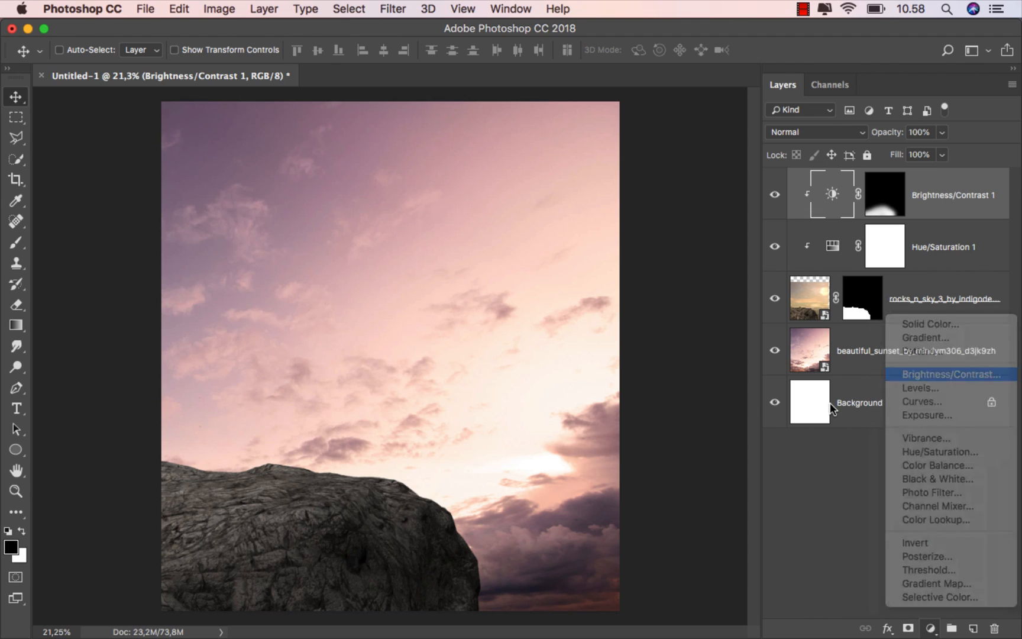
{"action": "left_click", "coordinate": [630, 571]}
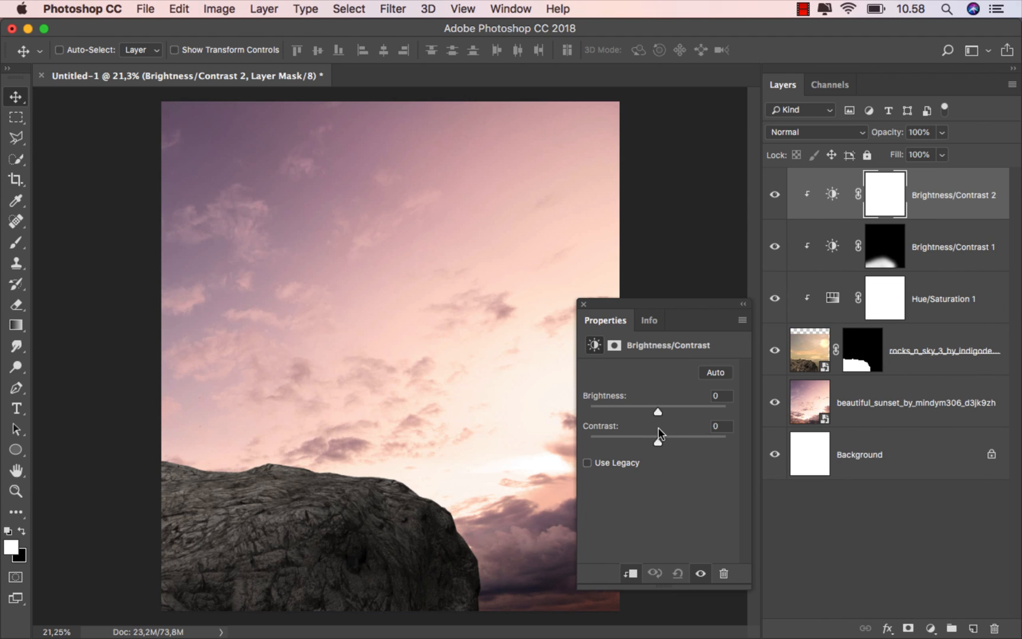
{"action": "left_click_drag", "start_coordinate": [667, 406], "coordinate": [684, 406]}
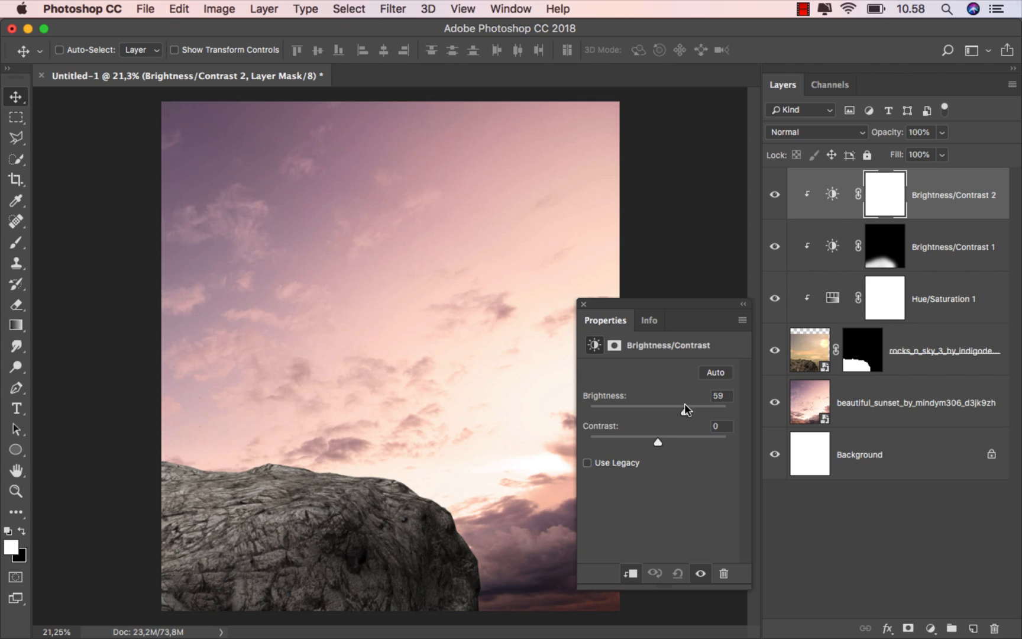
{"action": "left_click", "coordinate": [583, 305]}
Step: Invert the new Brightness/Contrast mask, brighten the rock's upper edge with a soft white 502 px brush at 28% opacity, and compare the effect
{"action": "key", "text": "super+i"}
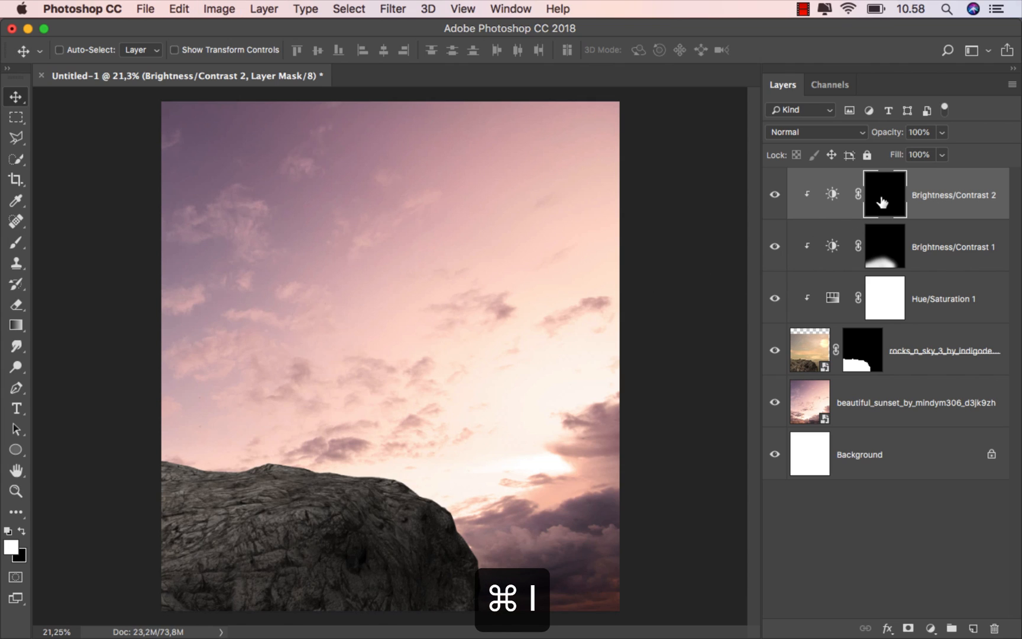
{"action": "left_click", "coordinate": [16, 242]}
{"action": "left_click", "coordinate": [45, 240]}
{"action": "mouse_move", "coordinate": [198, 438]}
{"action": "left_mouse_down"}
{"action": "mouse_move", "coordinate": [175, 440]}
{"action": "mouse_move", "coordinate": [381, 467]}
{"action": "mouse_move", "coordinate": [443, 493]}
{"action": "mouse_move", "coordinate": [478, 535]}
{"action": "mouse_move", "coordinate": [470, 544]}
{"action": "mouse_move", "coordinate": [380, 479]}
{"action": "mouse_move", "coordinate": [175, 472]}
{"action": "left_mouse_up"}
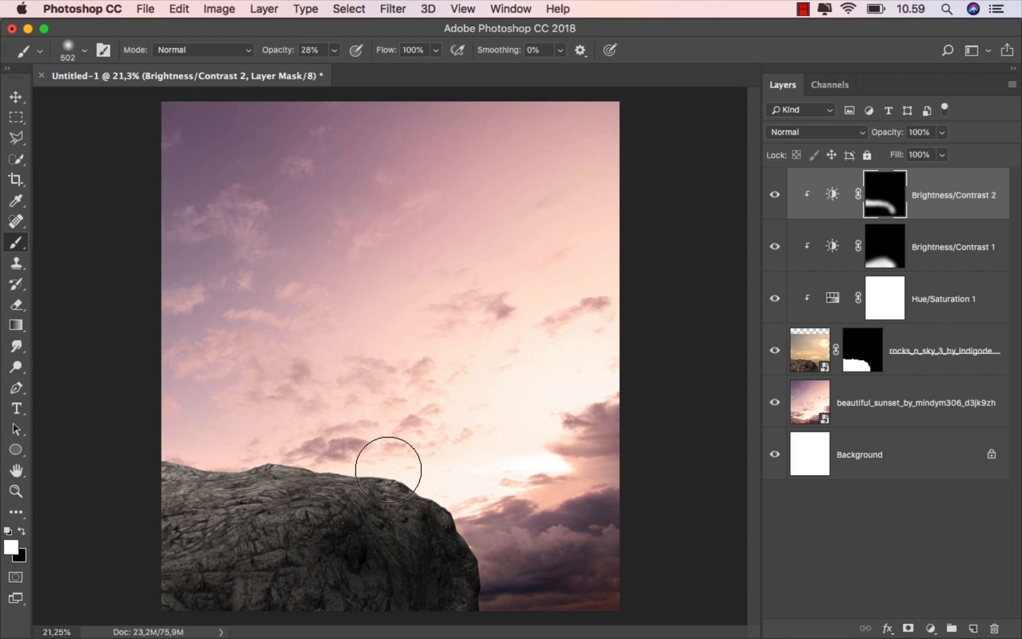
{"action": "left_click", "coordinate": [16, 97]}
{"action": "left_click", "coordinate": [775, 196]}
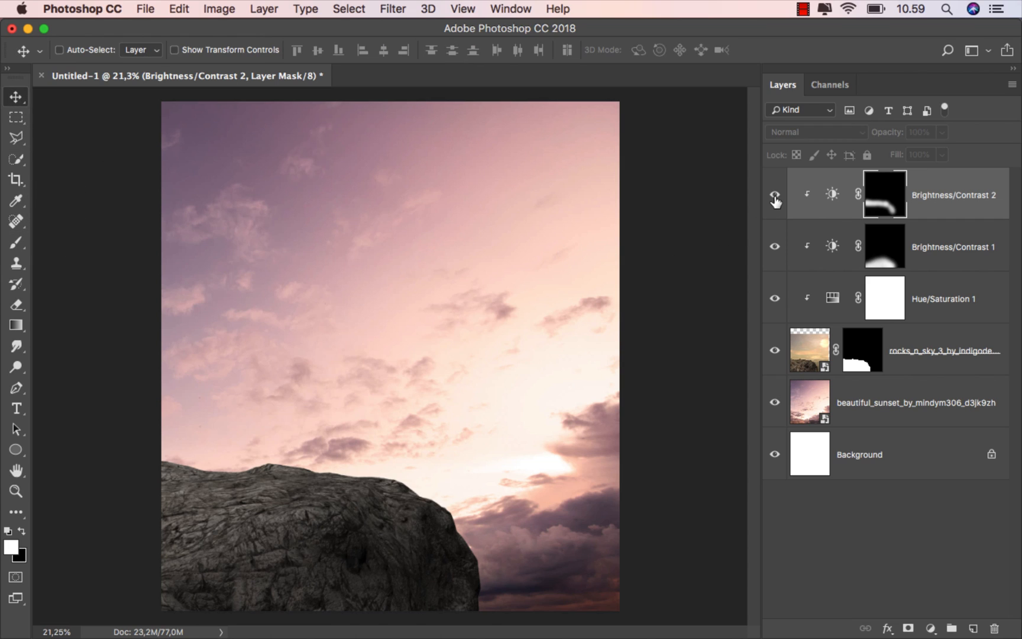
{"action": "left_click", "coordinate": [774, 196]}
{"action": "left_click", "coordinate": [932, 203]}
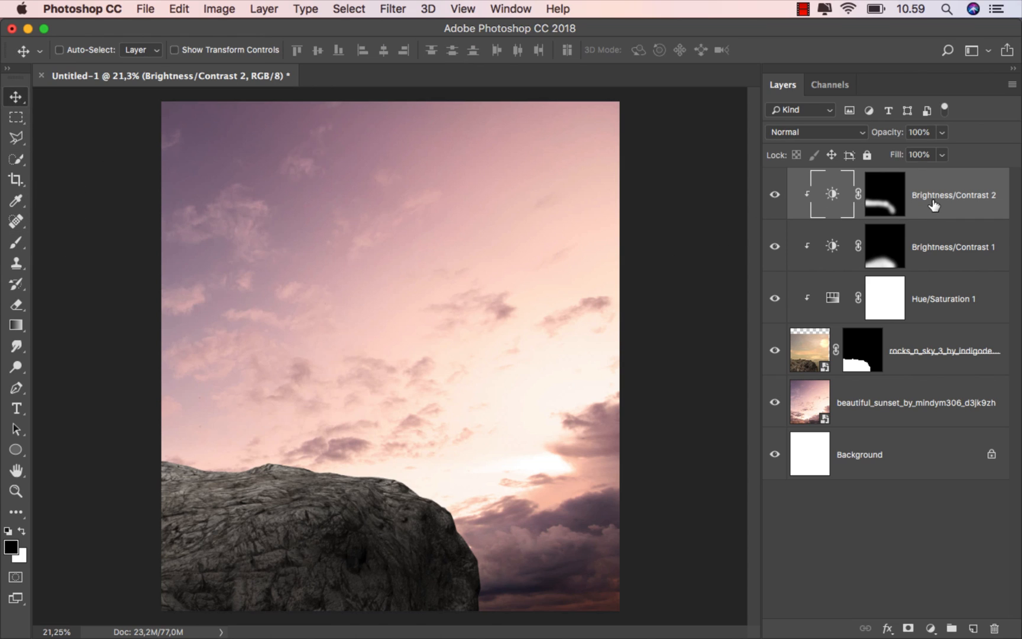
Step: Add a Color Balance adjustment clipped to the sunset layer, with Midtones at Magenta-Green +5 and Yellow-Blue +15
{"action": "left_click", "coordinate": [881, 403]}
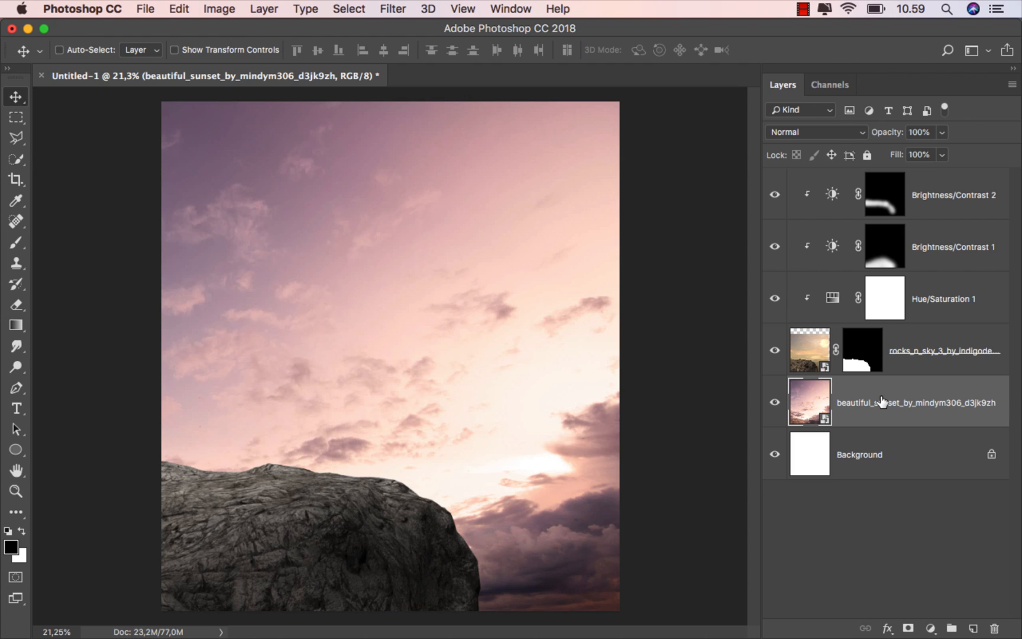
{"action": "left_click", "coordinate": [930, 628]}
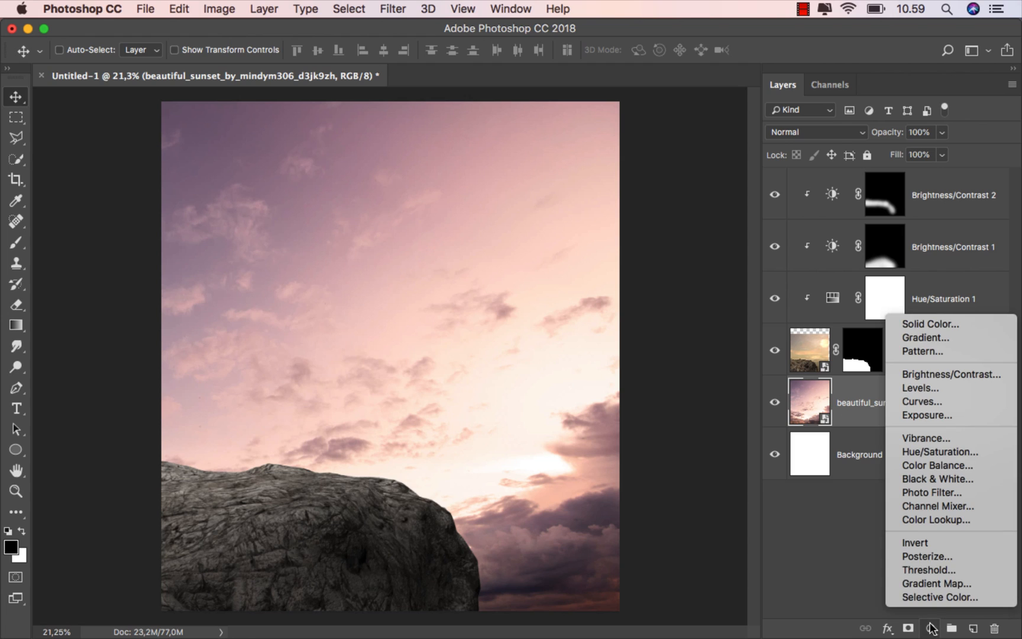
{"action": "left_click", "coordinate": [960, 466]}
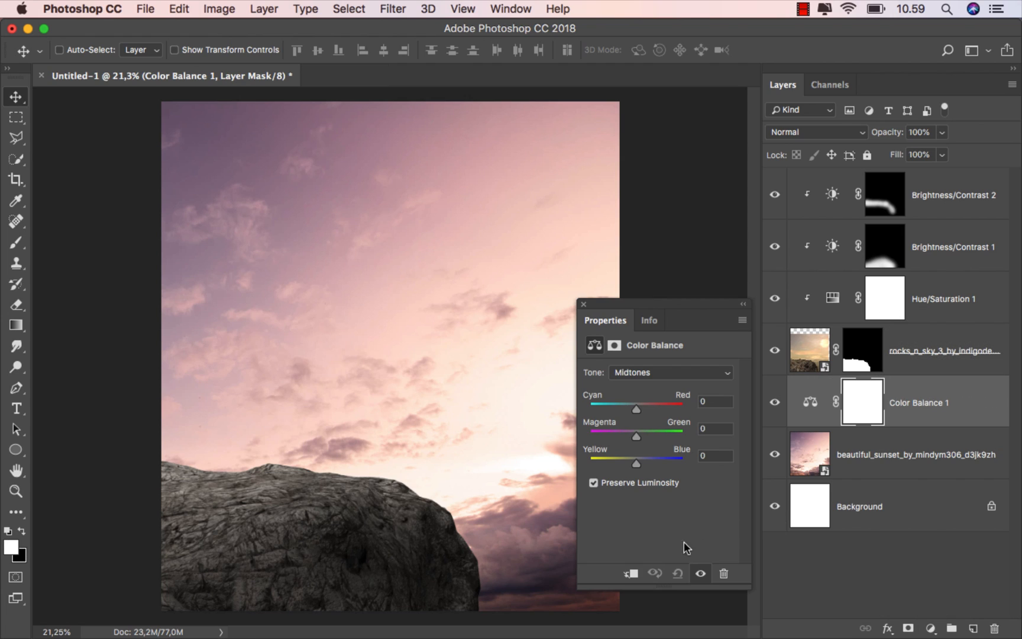
{"action": "left_click", "coordinate": [630, 573]}
{"action": "left_click", "coordinate": [654, 372]}
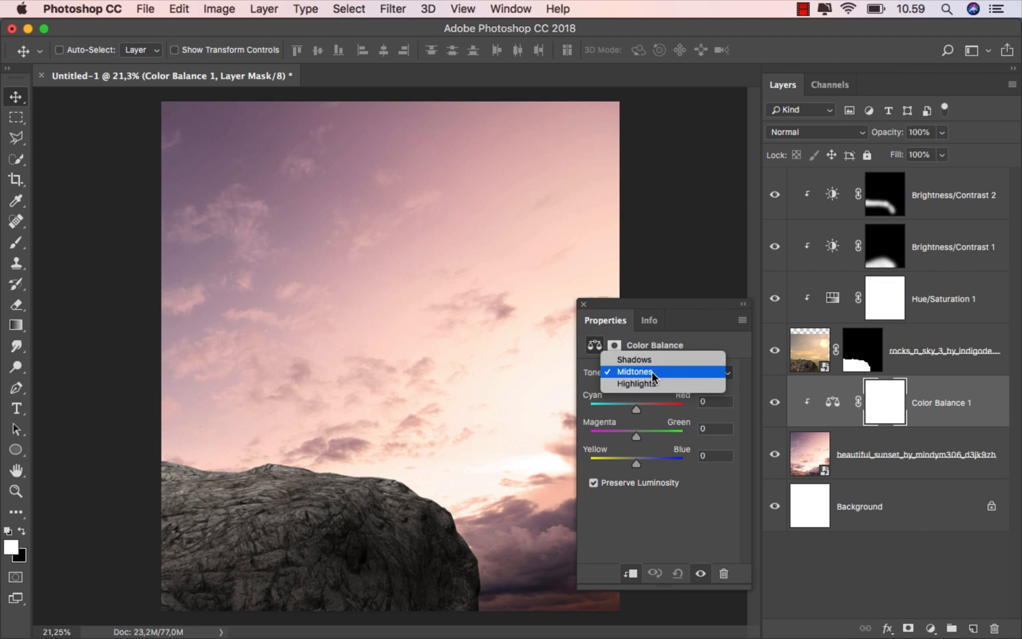
{"action": "left_click", "coordinate": [652, 371]}
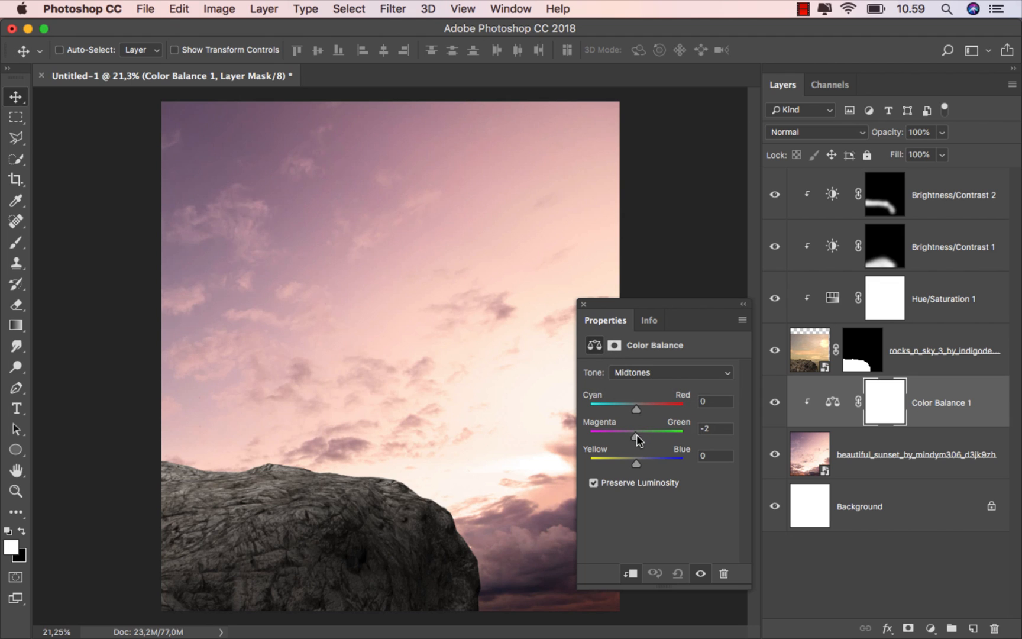
{"action": "left_click_drag", "start_coordinate": [636, 435], "coordinate": [641, 463]}
Step: Set the Color Balance Highlights to Cyan-Red +8, Magenta-Green +12 and Yellow-Blue -10, and compare the sky with and without the adjustment
{"action": "left_click", "coordinate": [657, 373]}
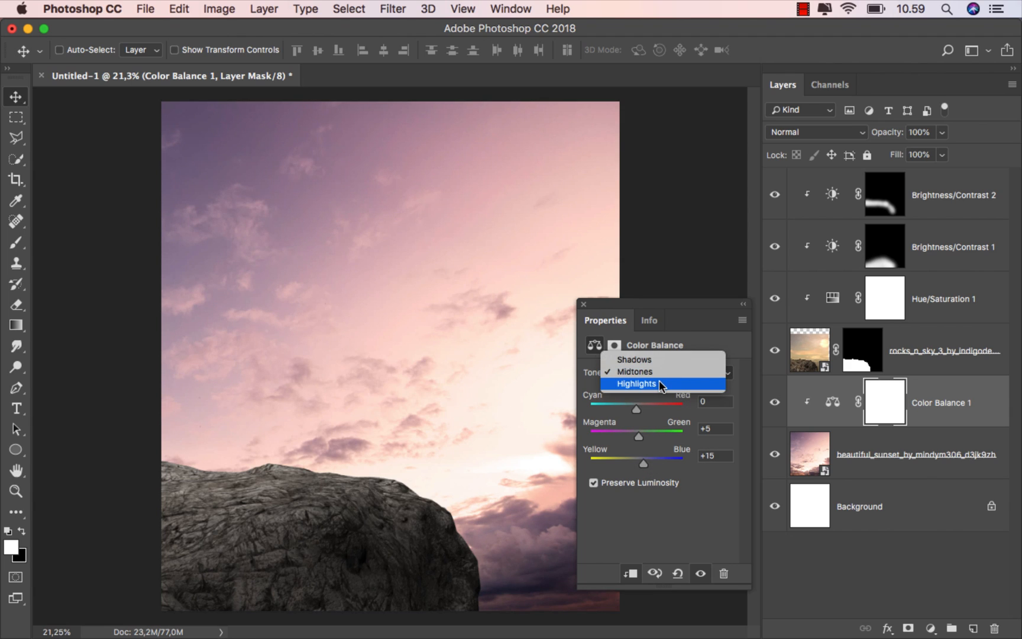
{"action": "left_click", "coordinate": [659, 383]}
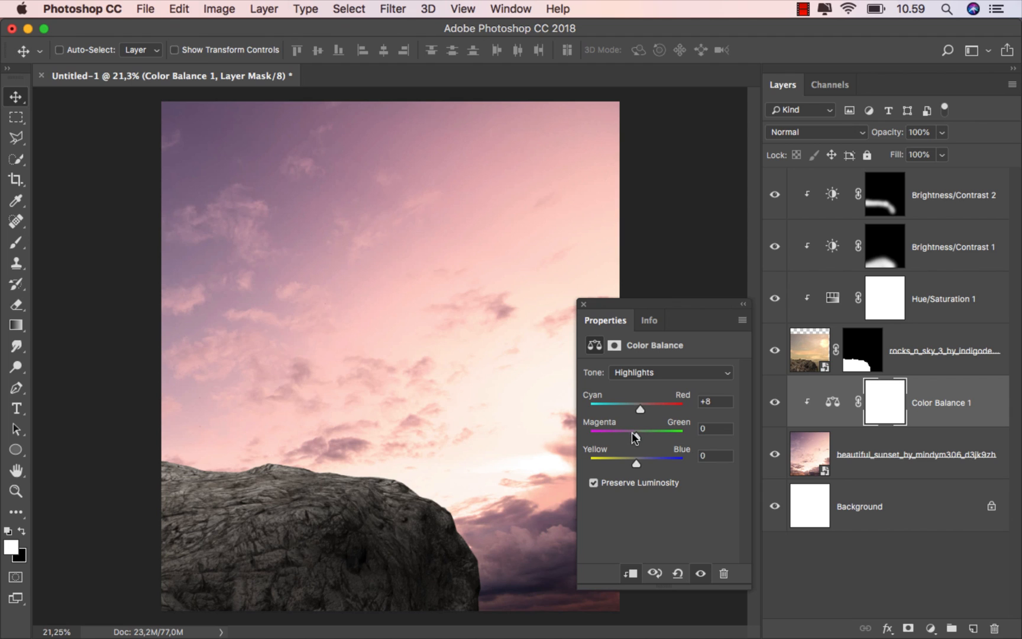
{"action": "left_click_drag", "start_coordinate": [632, 433], "coordinate": [632, 459]}
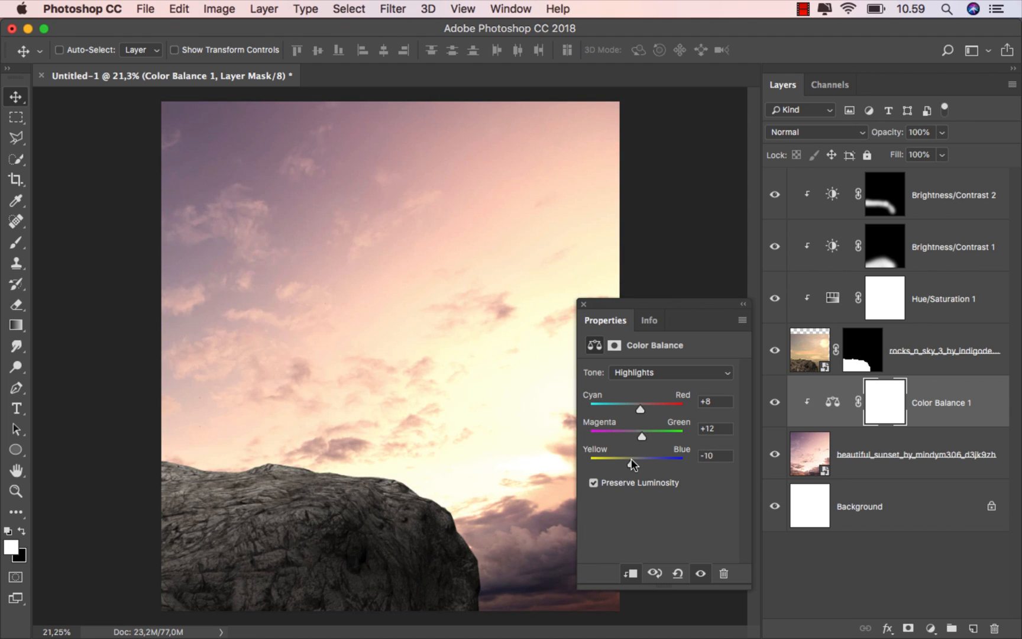
{"action": "left_click", "coordinate": [583, 305]}
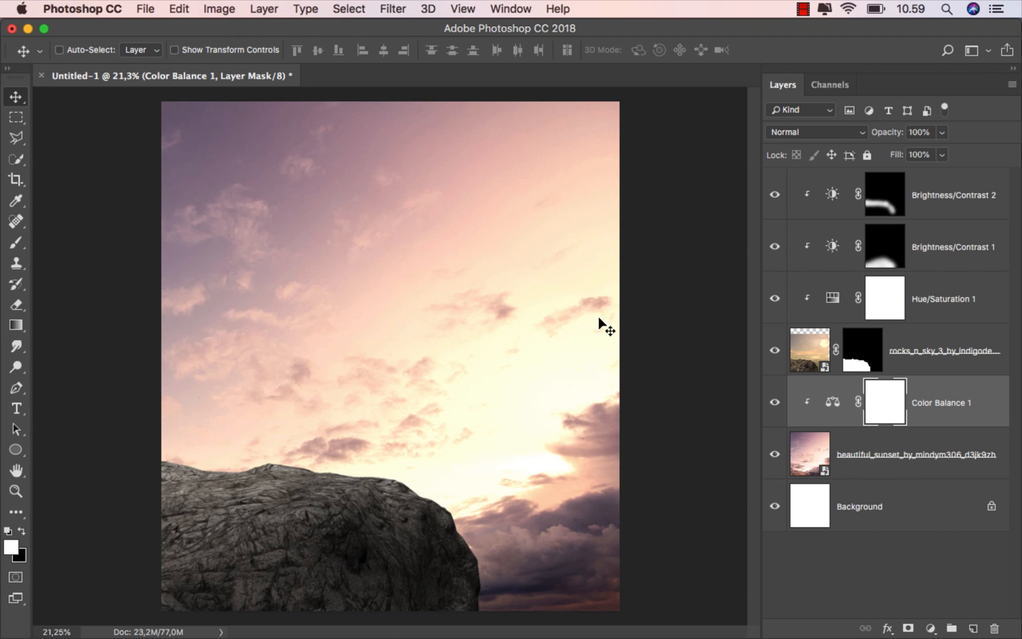
{"action": "left_click", "coordinate": [773, 407]}
{"action": "left_click", "coordinate": [776, 408]}
Step: Add a Curves adjustment above Color Balance, clipped to the sunset, darkening the midpoint from input 128 to output 69, and compare the effect
{"action": "left_click", "coordinate": [928, 402]}
{"action": "left_click", "coordinate": [930, 628]}
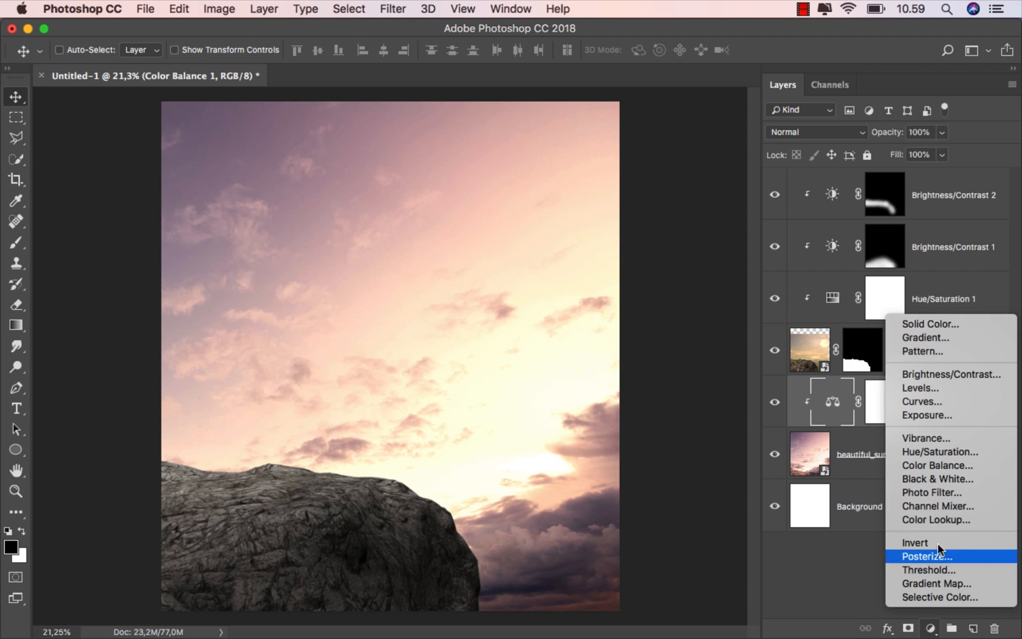
{"action": "left_click", "coordinate": [969, 401]}
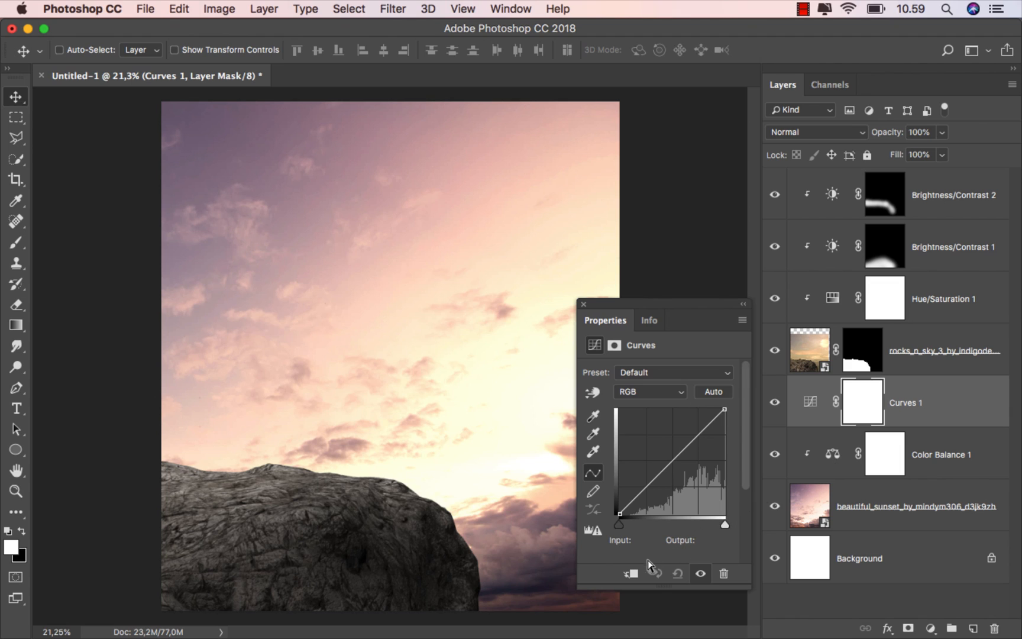
{"action": "left_click", "coordinate": [630, 573]}
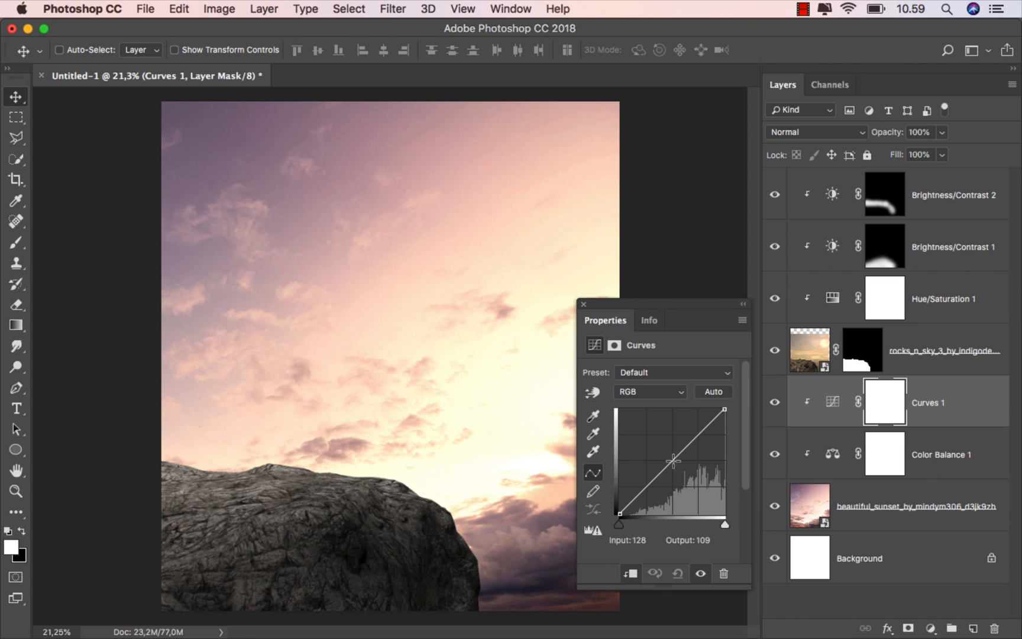
{"action": "left_click_drag", "start_coordinate": [673, 460], "coordinate": [672, 486]}
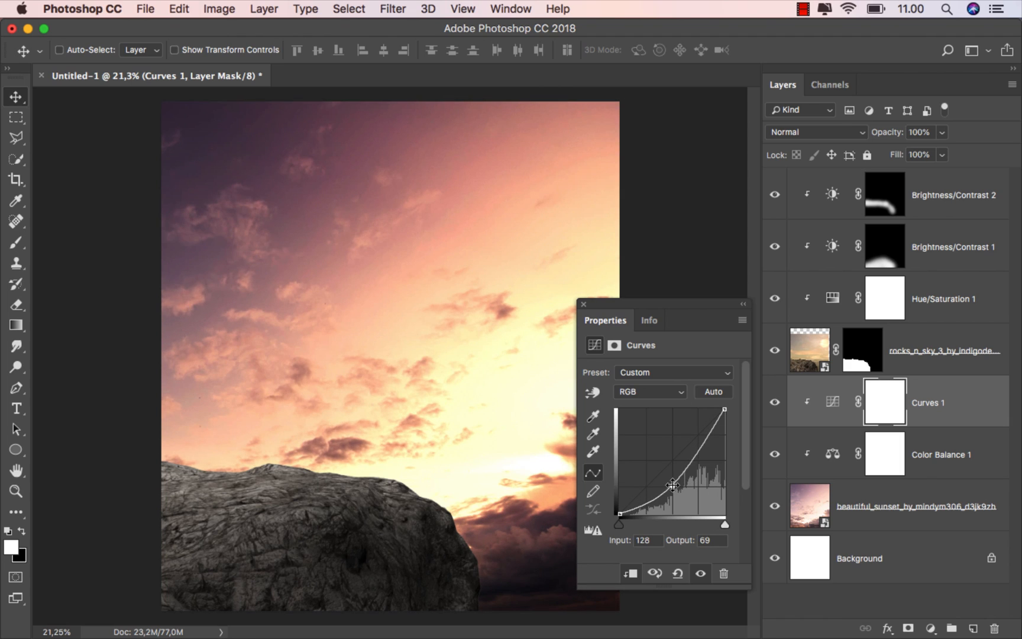
{"action": "left_click", "coordinate": [583, 304]}
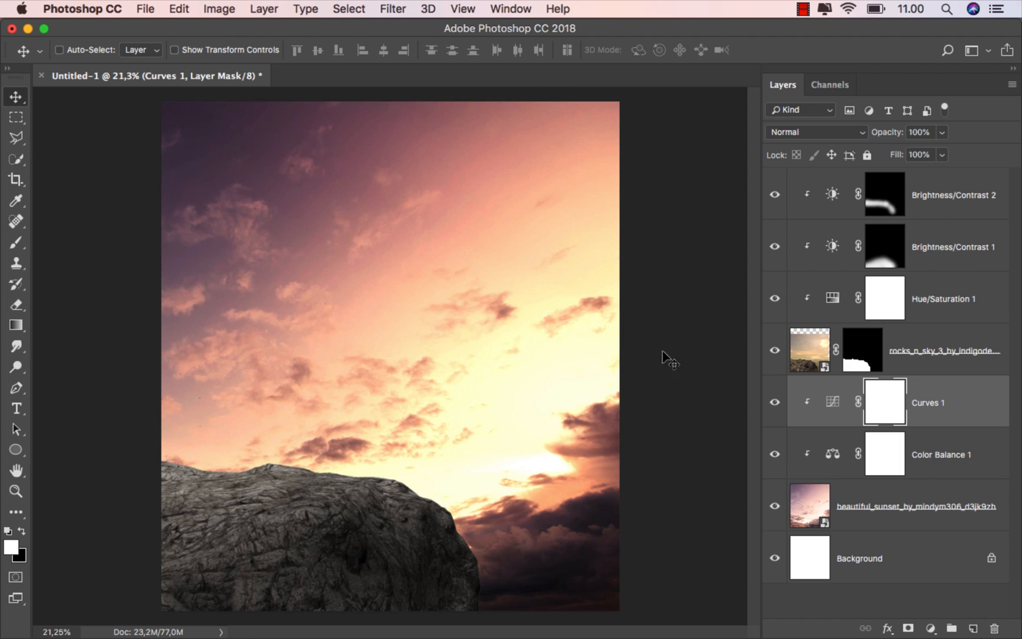
{"action": "left_click", "coordinate": [774, 402]}
{"action": "left_click", "coordinate": [774, 402]}
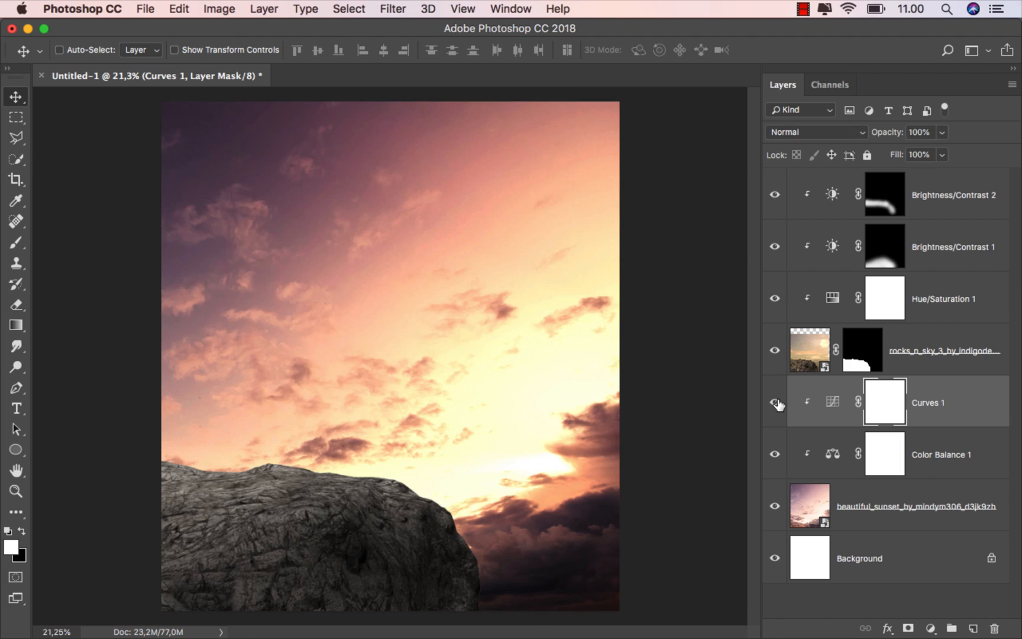
{"action": "left_click", "coordinate": [935, 408]}
Step: Switch to Finder and open the new_york_at_sunset_07 photo in Photoshop as a separate document
{"action": "left_click", "coordinate": [923, 206]}
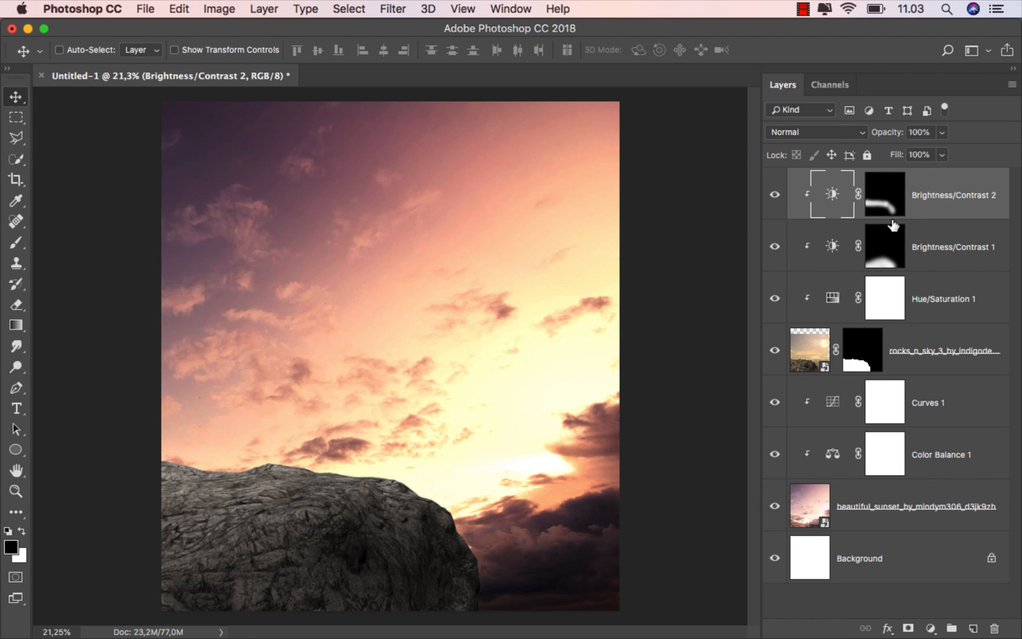
{"action": "left_click", "coordinate": [413, 609]}
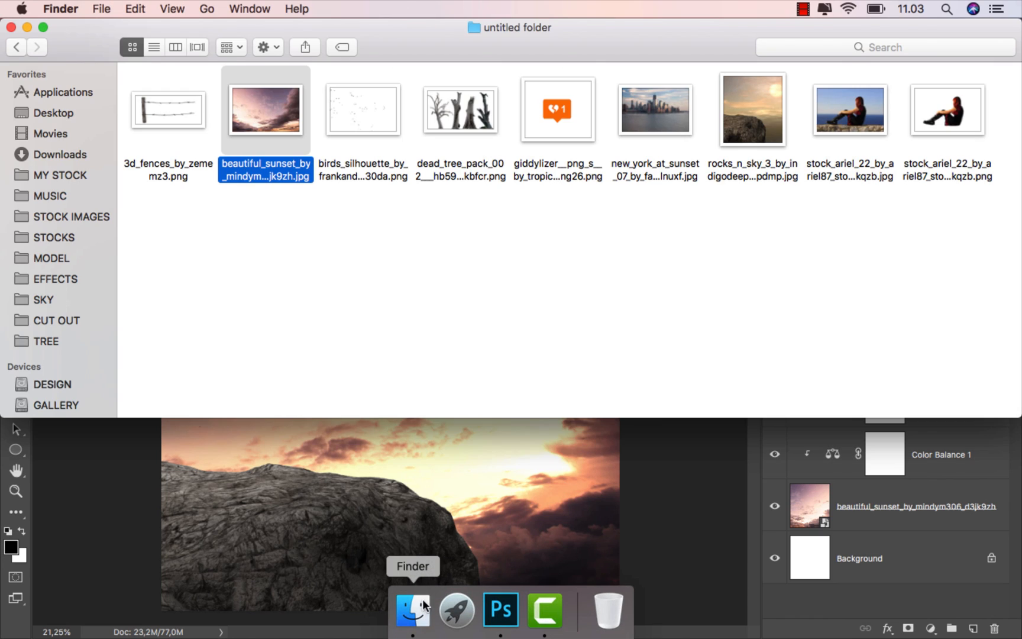
{"action": "left_click_drag", "start_coordinate": [686, 141], "coordinate": [525, 78]}
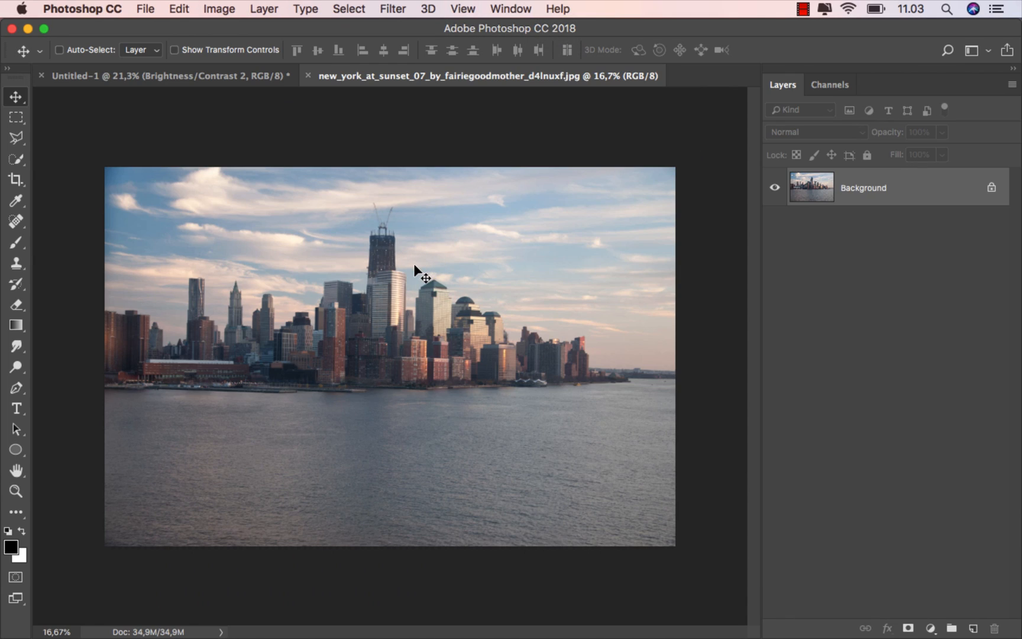
Step: Select the whole city skyline down to the shoreline with the Quick Selection tool, refining the building edges with a 30 px brush
{"action": "left_click", "coordinate": [25, 158]}
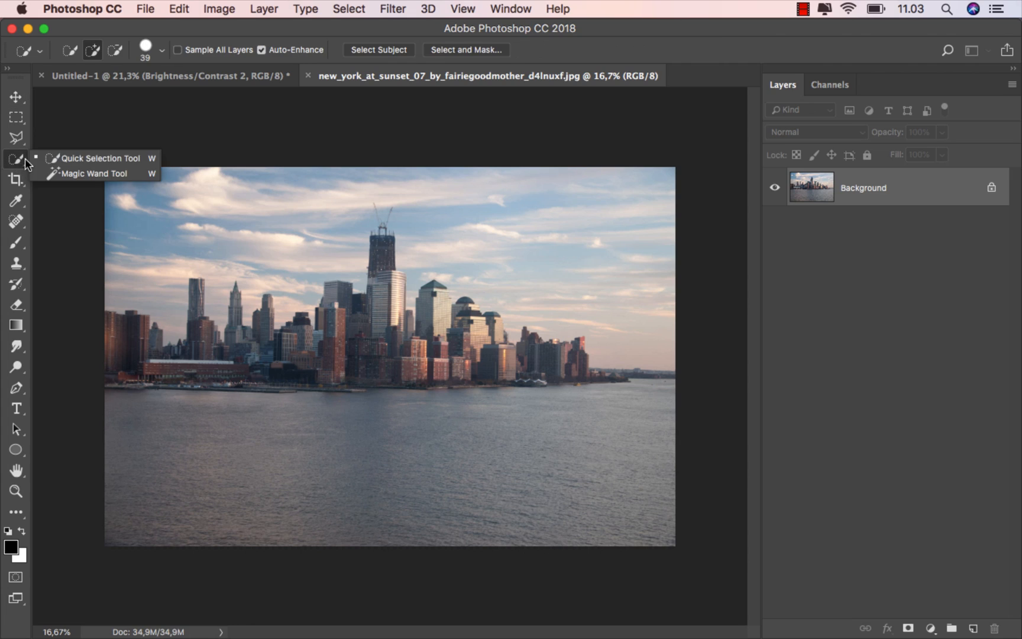
{"action": "left_click", "coordinate": [77, 159]}
{"action": "mouse_move", "coordinate": [121, 325]}
{"action": "left_mouse_down"}
{"action": "mouse_move", "coordinate": [184, 351]}
{"action": "mouse_move", "coordinate": [199, 336]}
{"action": "mouse_move", "coordinate": [244, 337]}
{"action": "mouse_move", "coordinate": [263, 324]}
{"action": "mouse_move", "coordinate": [280, 336]}
{"action": "mouse_move", "coordinate": [326, 322]}
{"action": "mouse_move", "coordinate": [350, 295]}
{"action": "mouse_move", "coordinate": [367, 305]}
{"action": "mouse_move", "coordinate": [387, 269]}
{"action": "mouse_move", "coordinate": [402, 297]}
{"action": "mouse_move", "coordinate": [402, 278]}
{"action": "mouse_move", "coordinate": [408, 327]}
{"action": "mouse_move", "coordinate": [424, 307]}
{"action": "left_mouse_up"}
{"action": "mouse_move", "coordinate": [443, 290]}
{"action": "left_mouse_down"}
{"action": "mouse_move", "coordinate": [495, 325]}
{"action": "mouse_move", "coordinate": [563, 343]}
{"action": "left_mouse_up"}
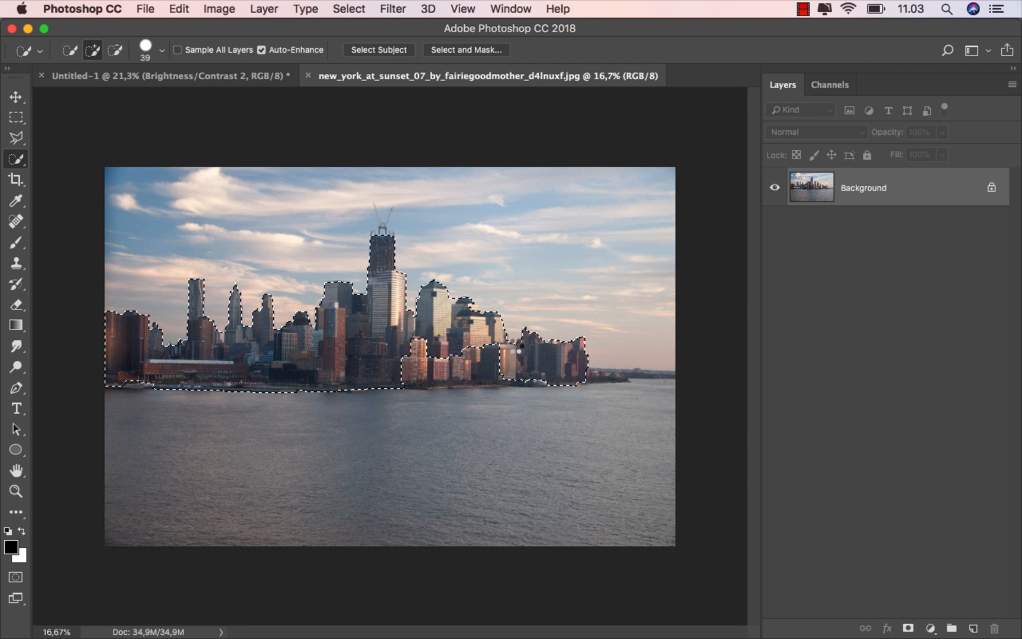
{"action": "scroll", "coordinate": [390, 360], "scroll_direction": "up", "scroll_amount": 3}
{"action": "left_click_drag", "start_coordinate": [405, 373], "coordinate": [723, 377]}
{"action": "scroll", "coordinate": [468, 279], "scroll_direction": "up", "scroll_amount": 5}
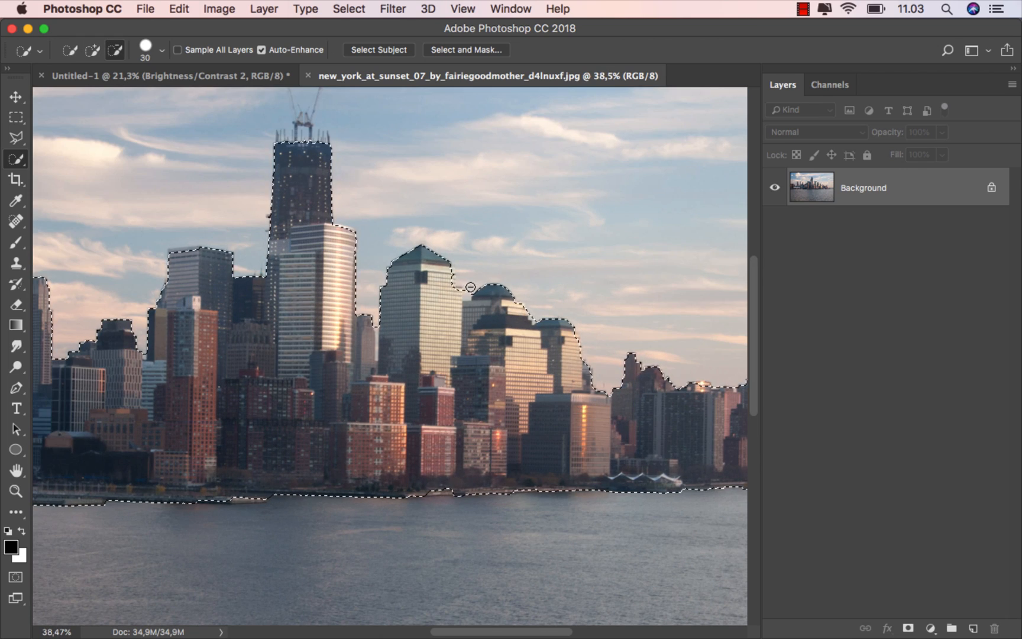
{"action": "key", "text": "bracketleft"}
{"action": "key", "text": "bracketleft"}
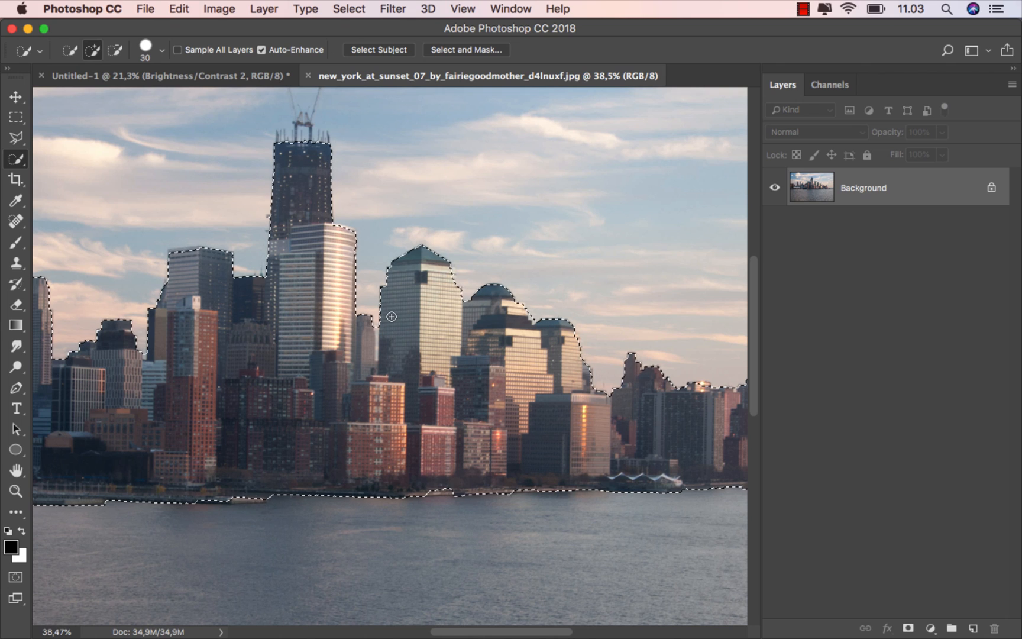
{"action": "scroll", "coordinate": [568, 391], "scroll_direction": "down", "scroll_amount": 2}
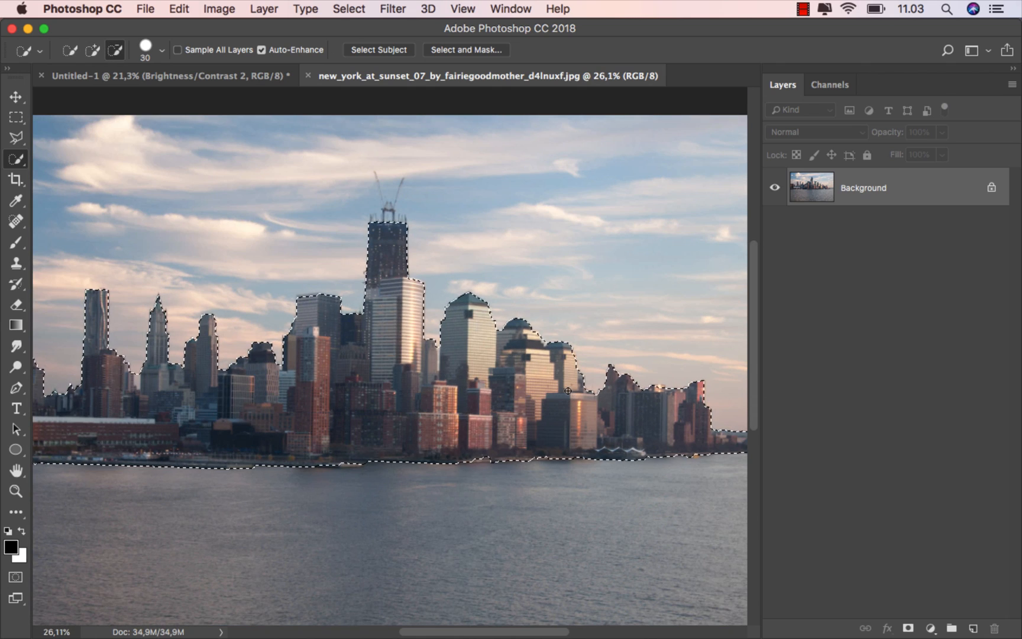
Step: Add a layer mask from the selection to hide the sky and water around the skyline
{"action": "left_click", "coordinate": [908, 628]}
{"action": "scroll", "coordinate": [472, 398], "scroll_direction": "down", "scroll_amount": 4}
{"action": "scroll", "coordinate": [472, 398], "scroll_direction": "up", "scroll_amount": 1}
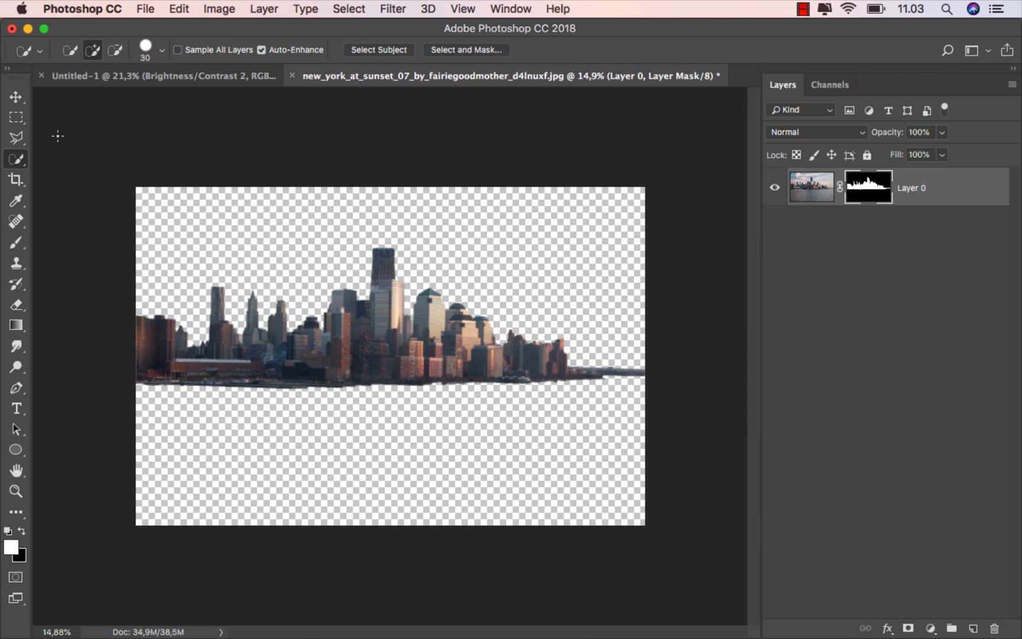
Step: Bring the masked skyline into the Untitled-1 composite and place its layer directly below the rock layer
{"action": "left_click", "coordinate": [17, 100]}
{"action": "left_click_drag", "start_coordinate": [289, 350], "coordinate": [399, 444]}
{"action": "scroll", "coordinate": [399, 444], "scroll_direction": "down", "scroll_amount": 1}
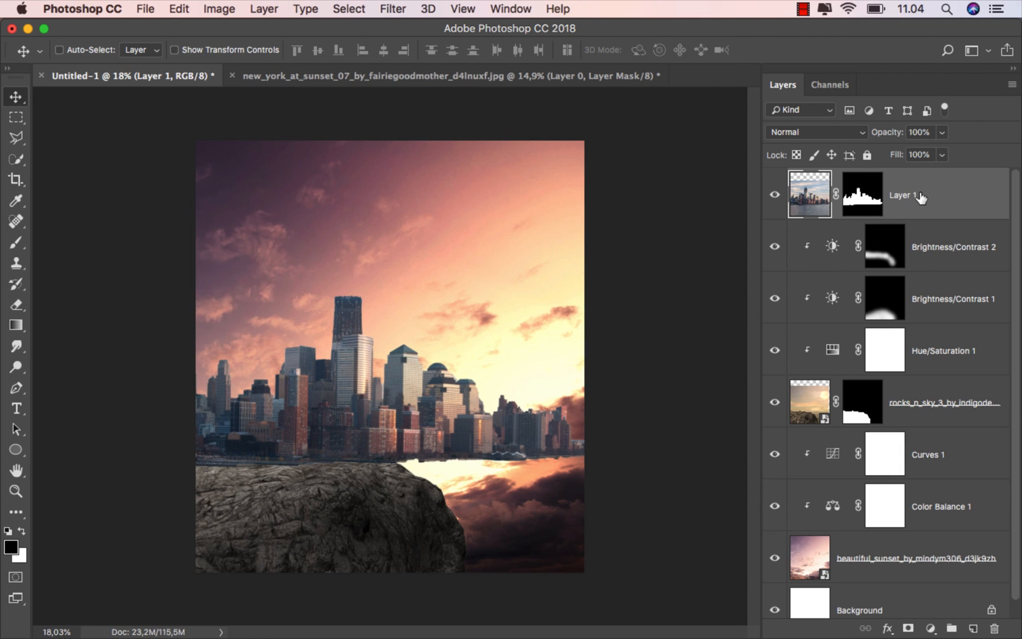
{"action": "left_click_drag", "start_coordinate": [920, 198], "coordinate": [886, 425]}
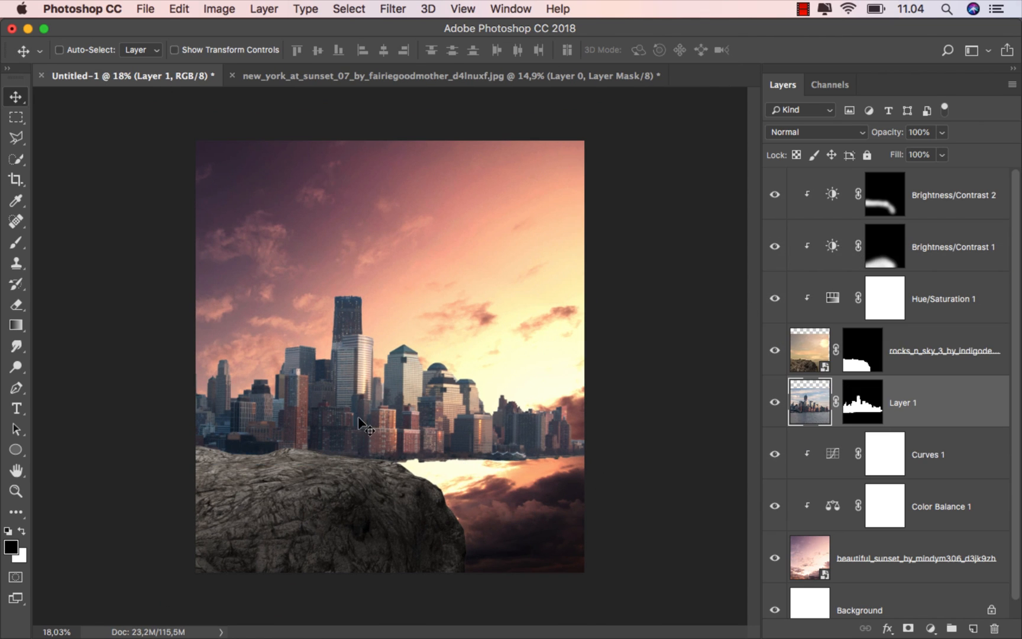
Step: Scale the skyline layer to 44.94% and position it in the lower-right corner of the canvas, behind the rock
{"action": "left_click_drag", "start_coordinate": [359, 419], "coordinate": [433, 513]}
{"action": "key", "text": "super+t"}
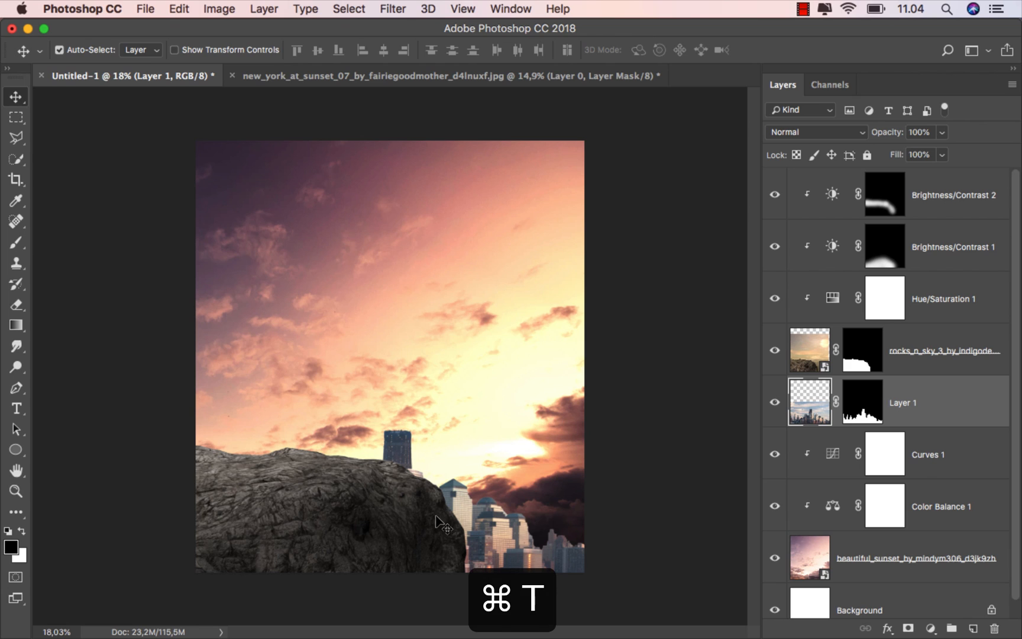
{"action": "left_click_drag", "start_coordinate": [94, 353], "coordinate": [296, 475]}
{"action": "left_click_drag", "start_coordinate": [366, 535], "coordinate": [445, 550]}
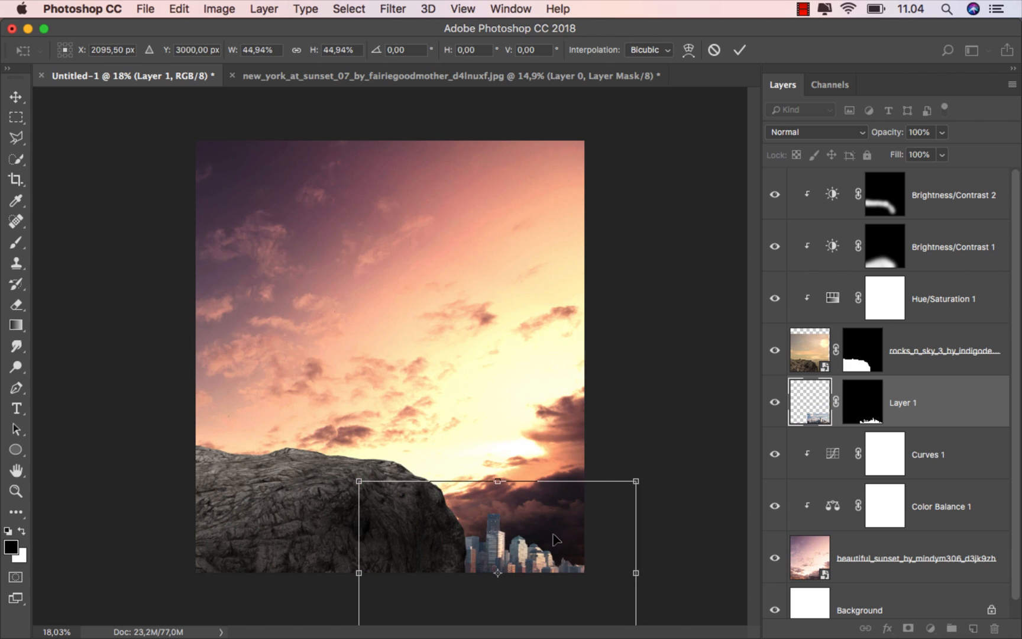
{"action": "left_click_drag", "start_coordinate": [555, 538], "coordinate": [578, 524]}
{"action": "left_click", "coordinate": [737, 52]}
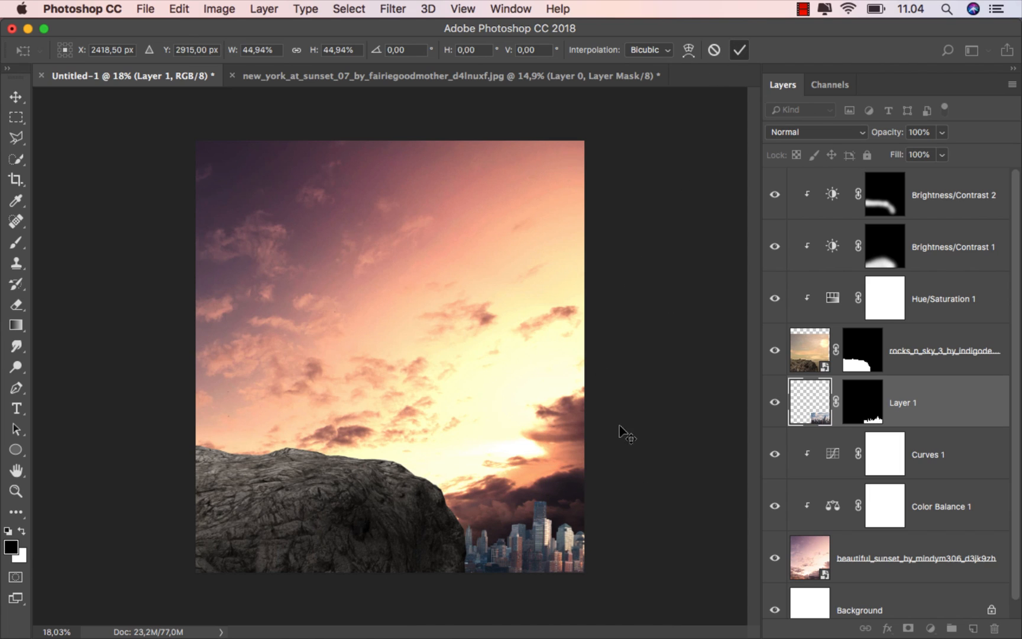
{"action": "scroll", "coordinate": [550, 535], "scroll_direction": "up", "scroll_amount": 1}
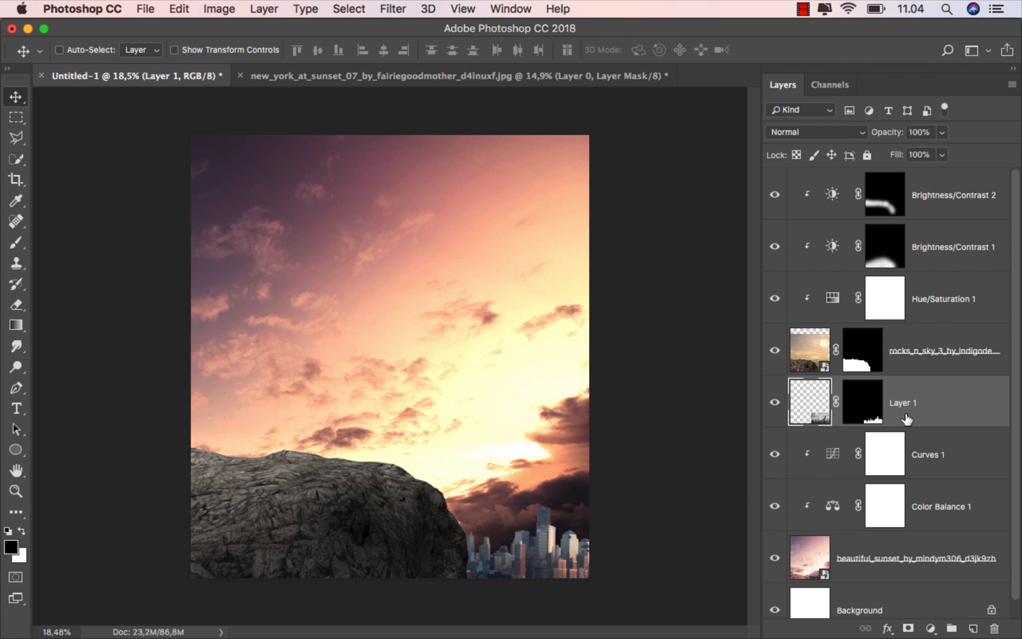
Step: Darken the skyline with a Curves adjustment clipped to its layer, lowering the midpoint from input 128 to output 69
{"action": "left_click", "coordinate": [931, 628]}
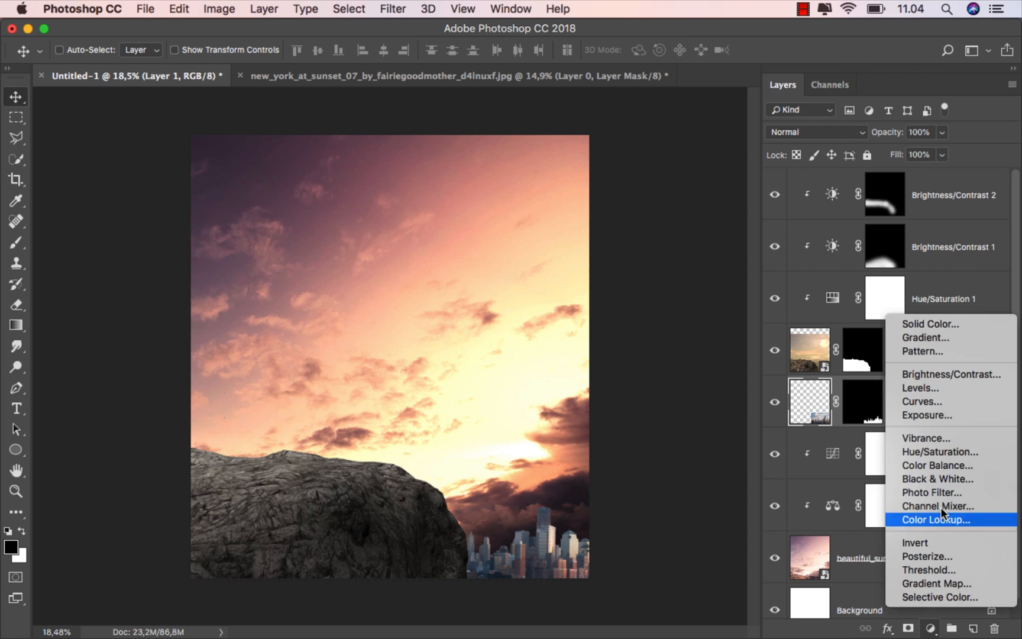
{"action": "left_click", "coordinate": [951, 403]}
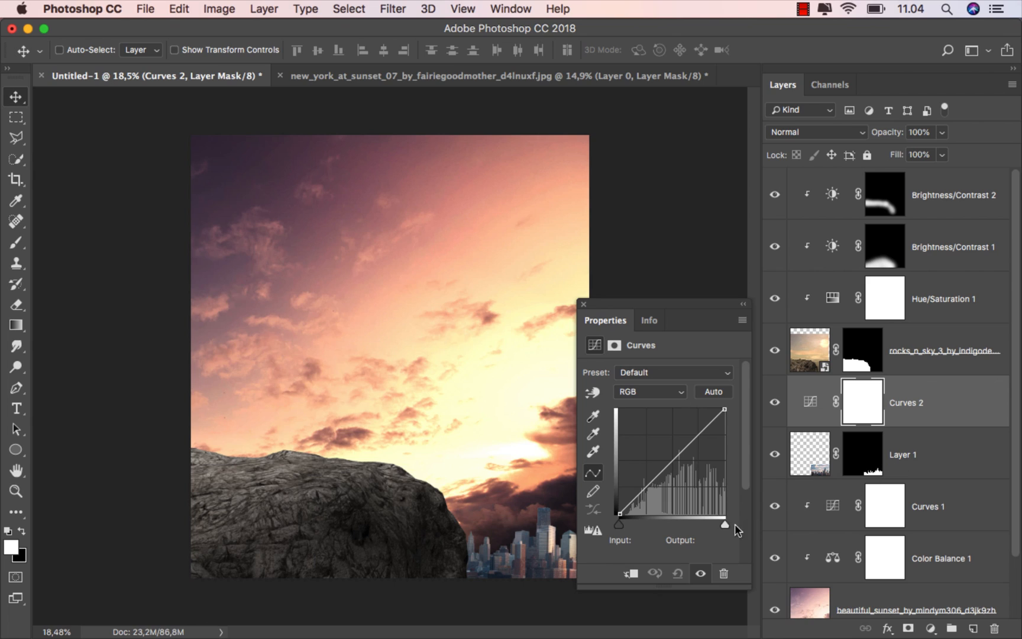
{"action": "left_click", "coordinate": [631, 573]}
{"action": "left_click_drag", "start_coordinate": [672, 460], "coordinate": [672, 485]}
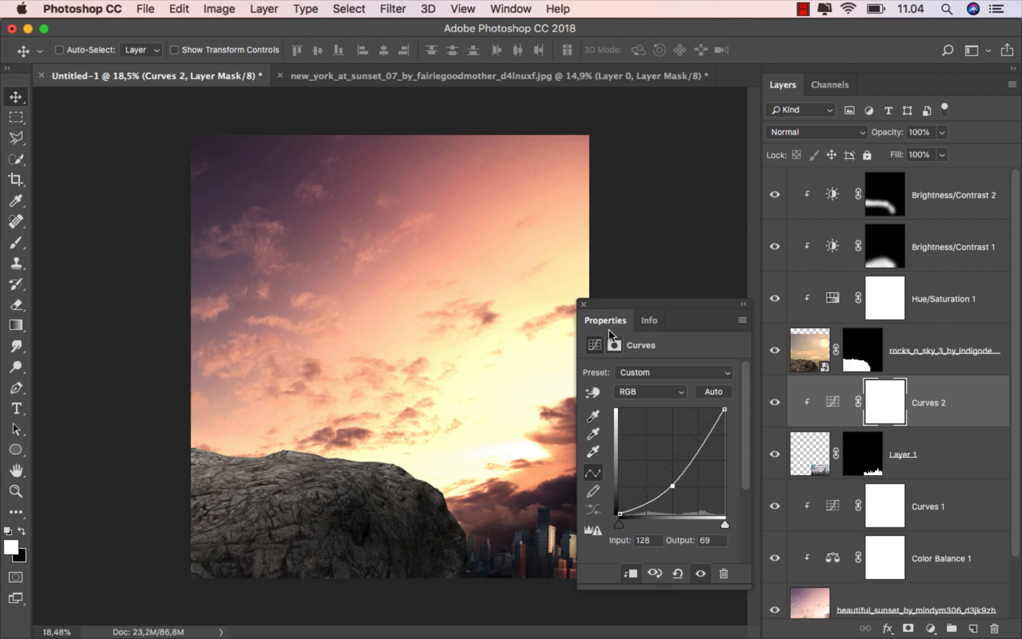
{"action": "left_click", "coordinate": [585, 304]}
{"action": "left_click", "coordinate": [775, 404]}
{"action": "left_click", "coordinate": [774, 403]}
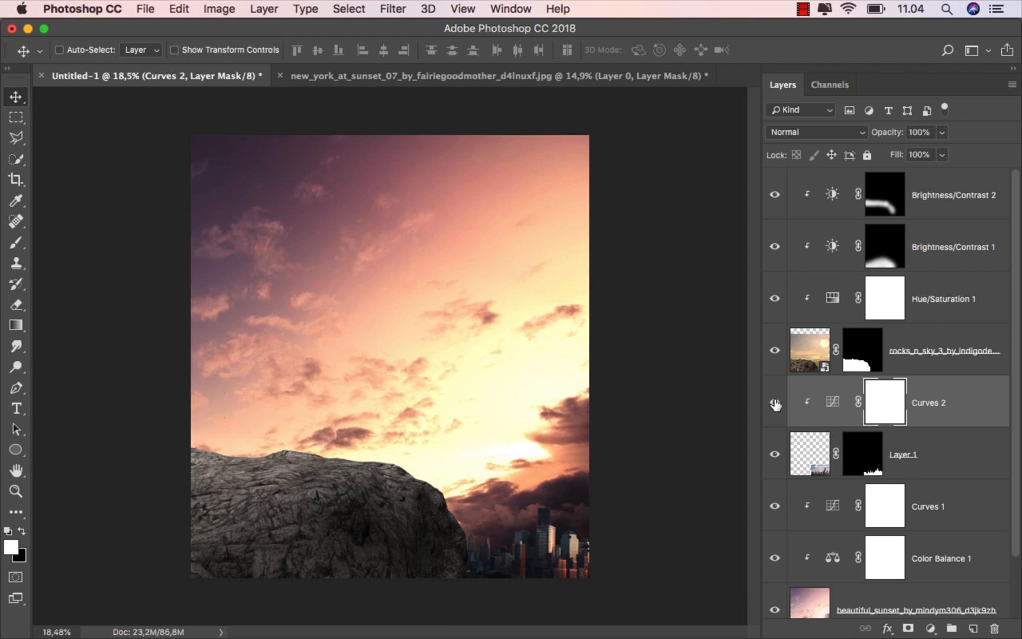
Step: Add a new layer above Curves 2, clip it to the skyline and name it color
{"action": "left_click", "coordinate": [937, 397]}
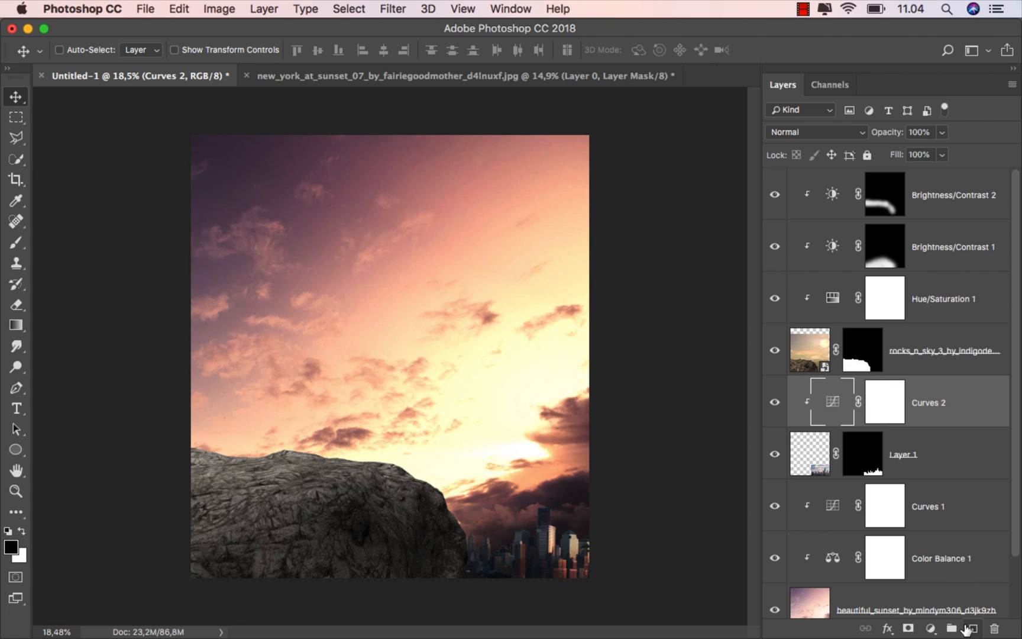
{"action": "left_click", "coordinate": [972, 628]}
{"action": "right_click", "coordinate": [903, 414]}
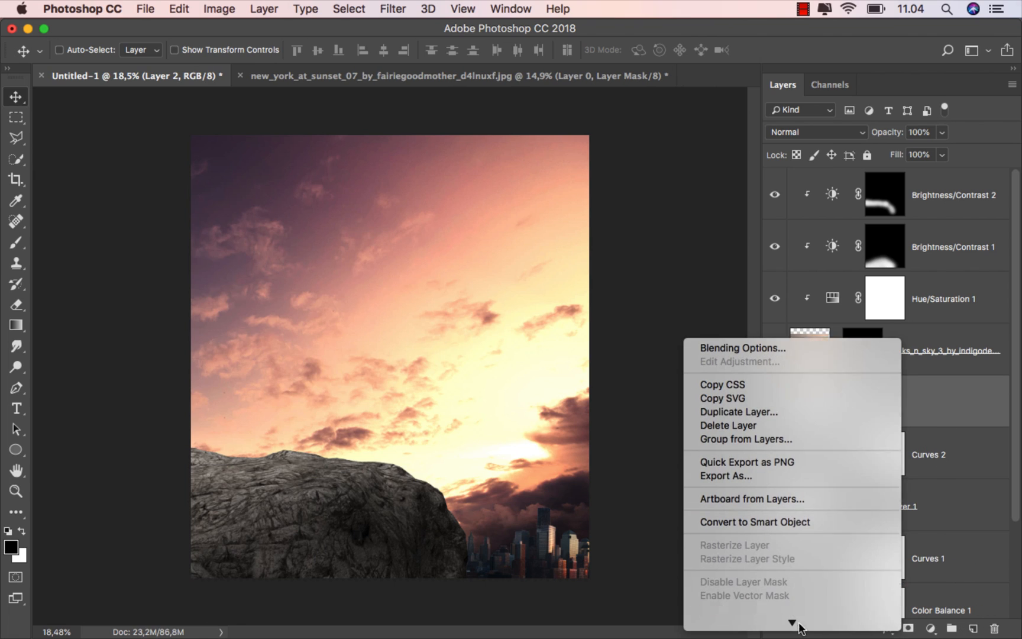
{"action": "key", "text": "Return"}
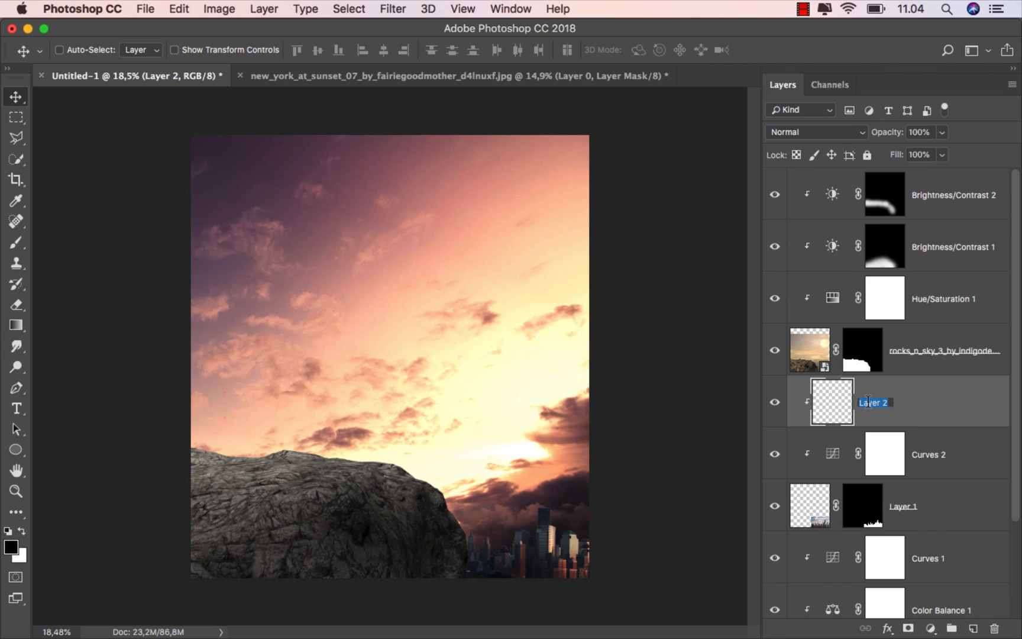
{"action": "key", "text": "Return"}
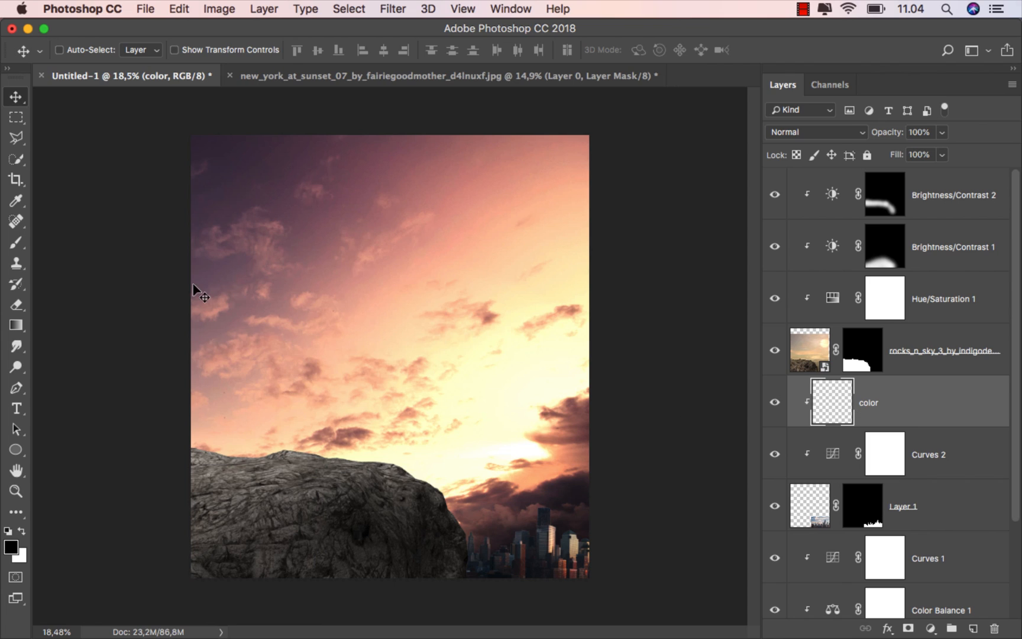
Step: Set the color layer to Overlay and paint the skyline with orange sampled from the sunset, using a 771 px brush at 28% opacity
{"action": "left_click", "coordinate": [17, 247]}
{"action": "left_click", "coordinate": [83, 240]}
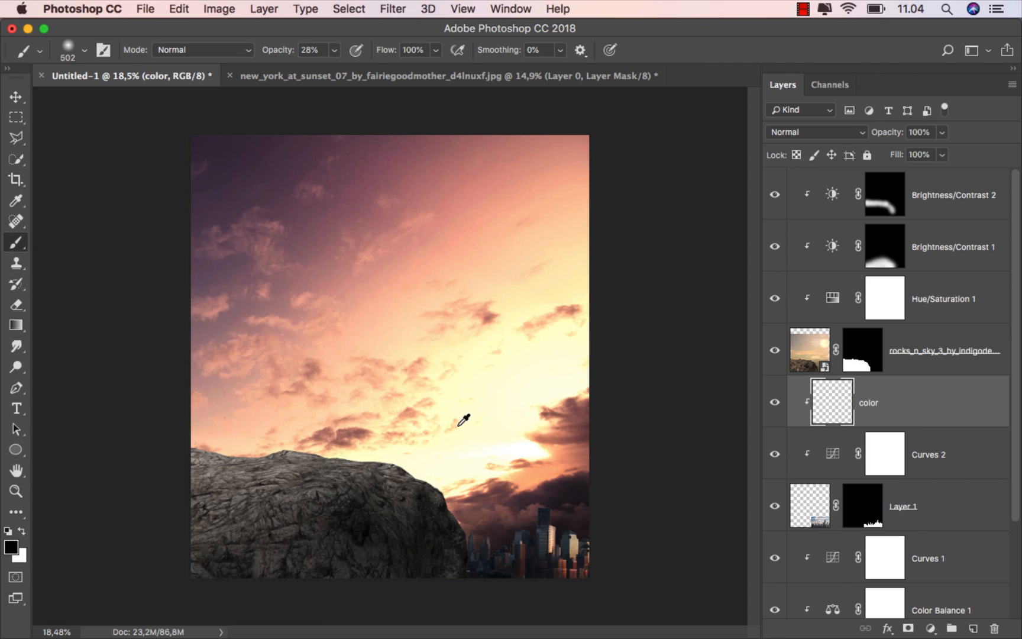
{"action": "left_click", "coordinate": [537, 461], "text": "alt"}
{"action": "left_click_drag", "start_coordinate": [542, 482], "coordinate": [586, 482]}
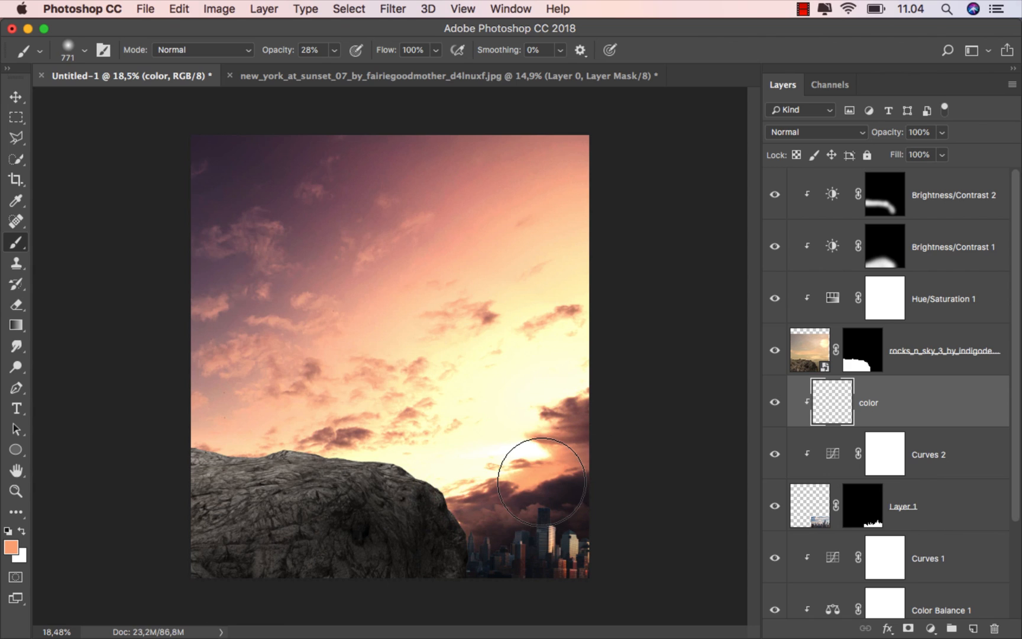
{"action": "left_click", "coordinate": [816, 133]}
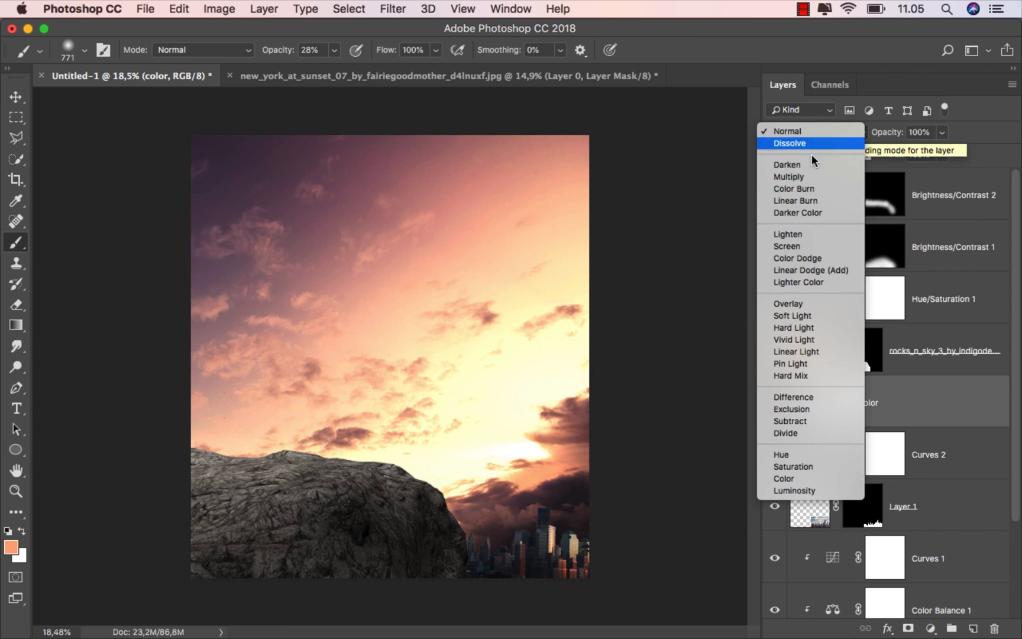
{"action": "left_click", "coordinate": [813, 303]}
{"action": "mouse_move", "coordinate": [554, 497]}
{"action": "left_mouse_down"}
{"action": "mouse_move", "coordinate": [494, 534]}
{"action": "mouse_move", "coordinate": [531, 525]}
{"action": "left_mouse_up"}
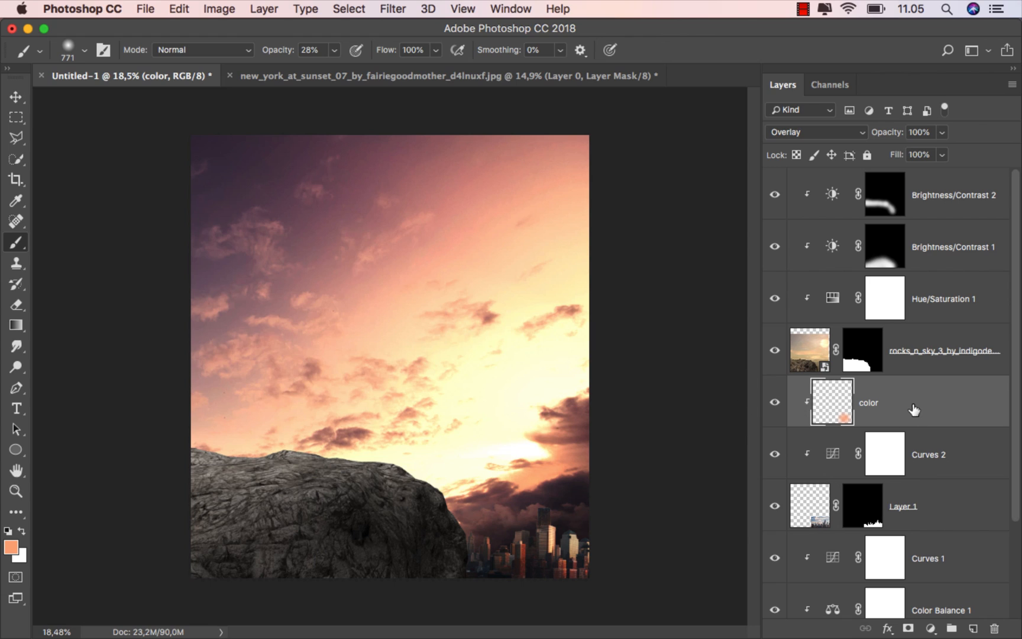
Step: Flip the skyline on Layer 1 horizontally and move it closer to the rock's right edge
{"action": "key", "text": "v"}
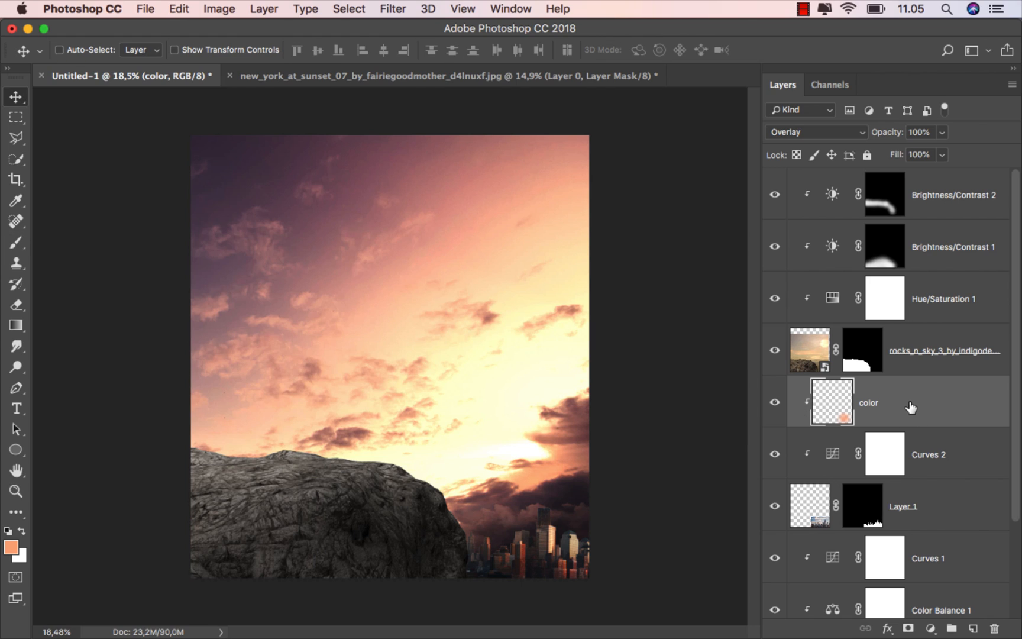
{"action": "left_click", "coordinate": [912, 499]}
{"action": "key", "text": "cmd+t"}
{"action": "right_click", "coordinate": [513, 408]}
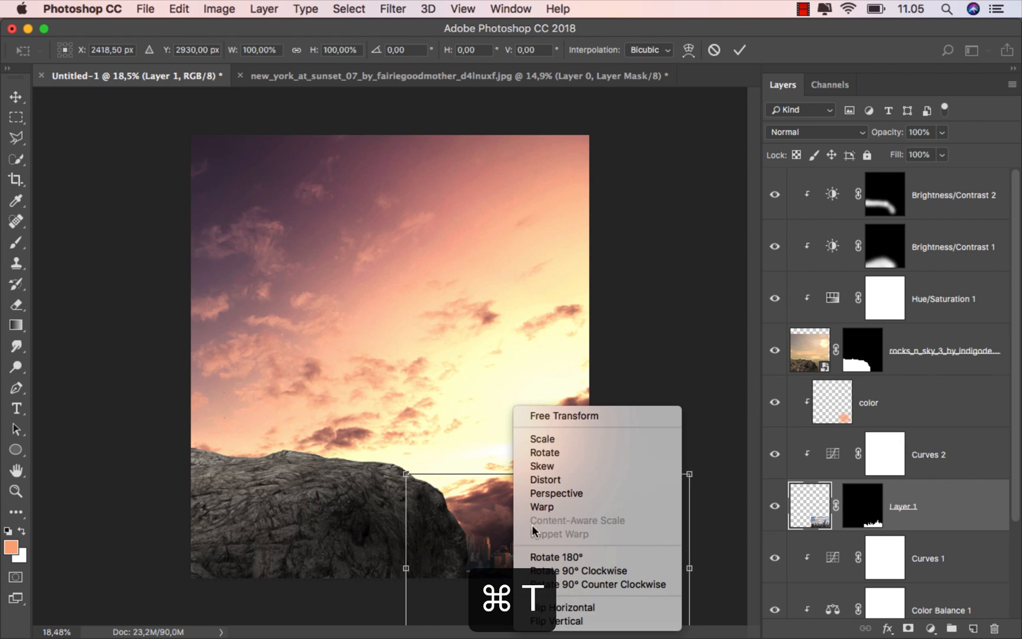
{"action": "left_click", "coordinate": [571, 606]}
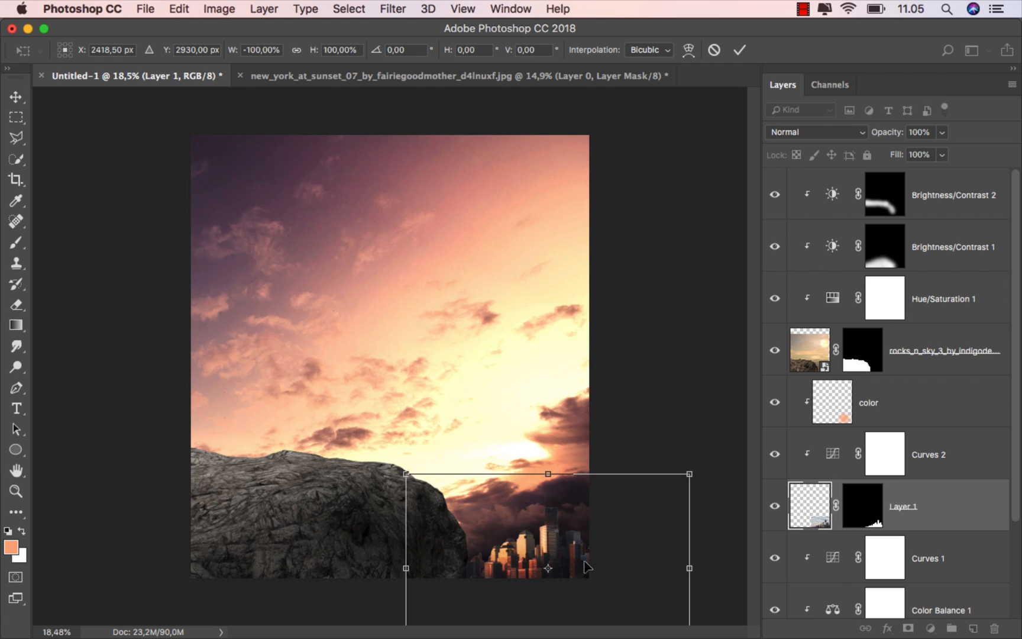
{"action": "left_click_drag", "start_coordinate": [575, 560], "coordinate": [550, 543]}
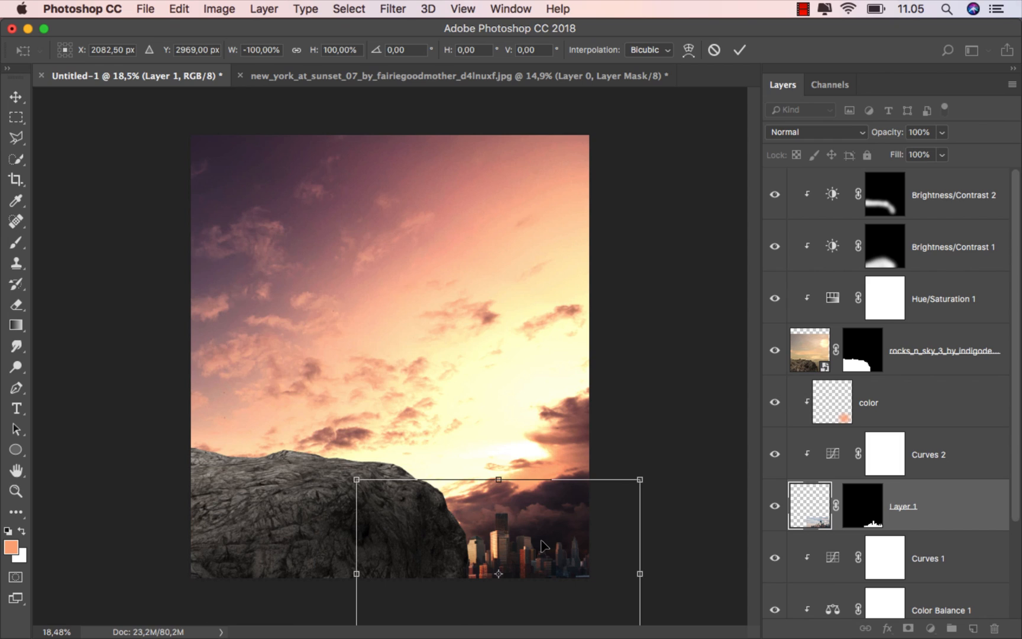
{"action": "left_click", "coordinate": [739, 49]}
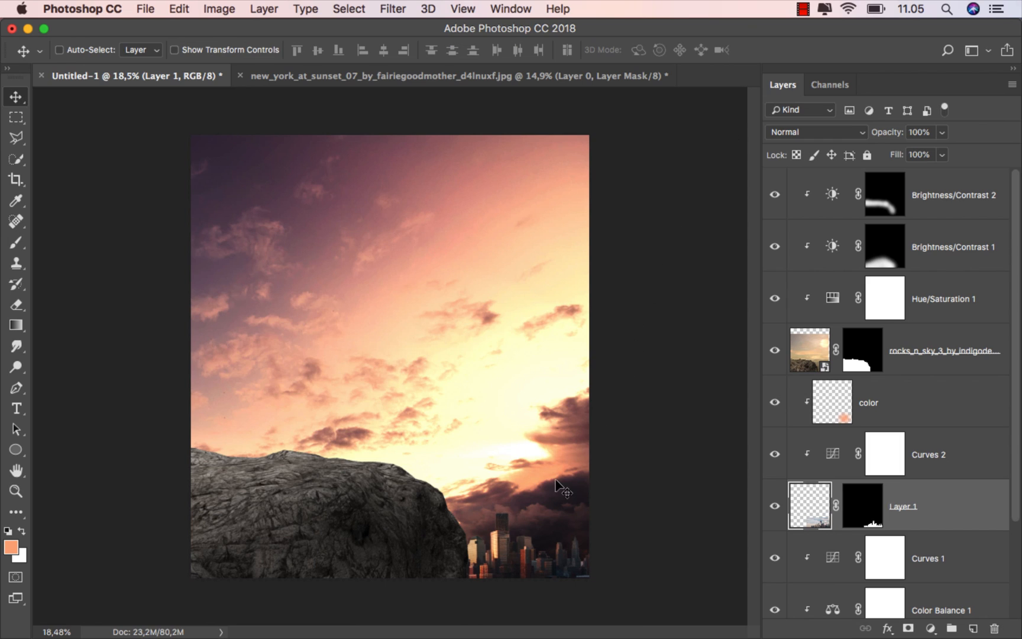
Step: Make Brightness/Contrast 2 the active layer, switch to Finder and open the dead_tree_pack_002 image in Photoshop as a separate document
{"action": "left_click", "coordinate": [944, 199]}
{"action": "mouse_move", "coordinate": [467, 636]}
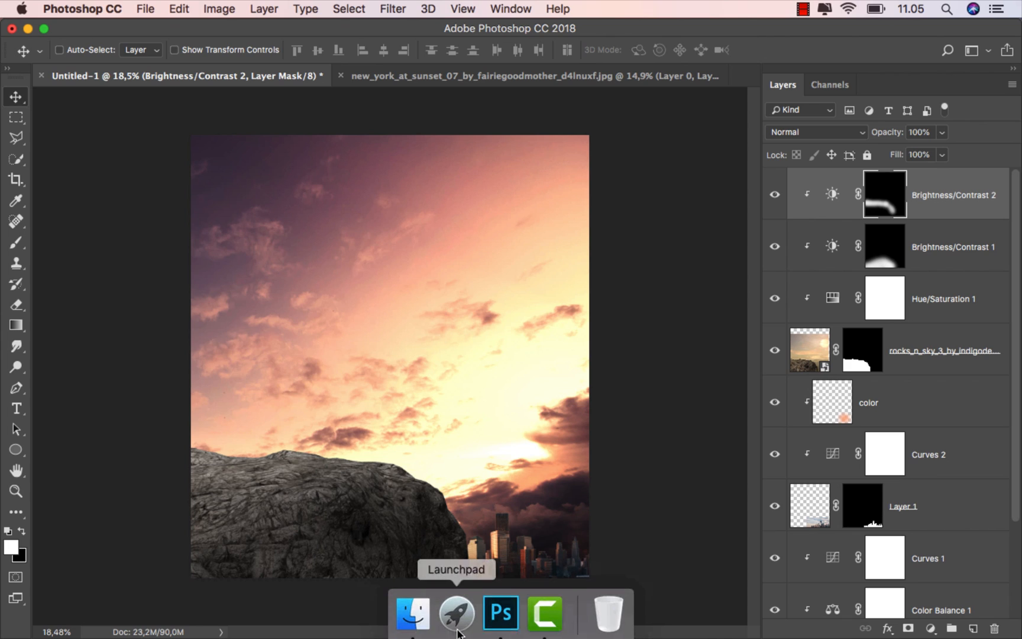
{"action": "left_click", "coordinate": [423, 618]}
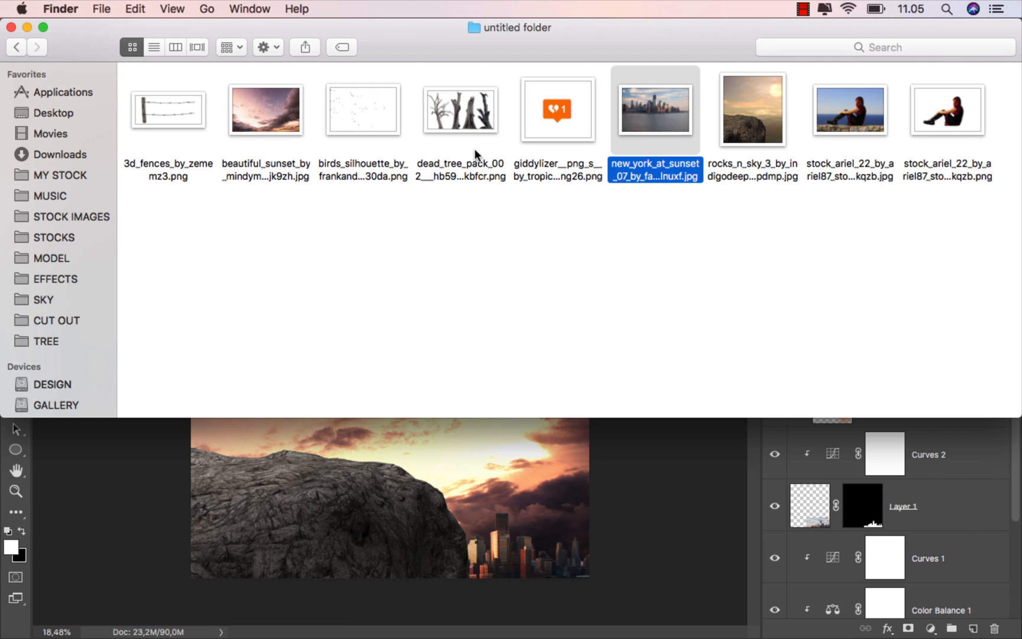
{"action": "left_click_drag", "start_coordinate": [458, 115], "coordinate": [389, 75]}
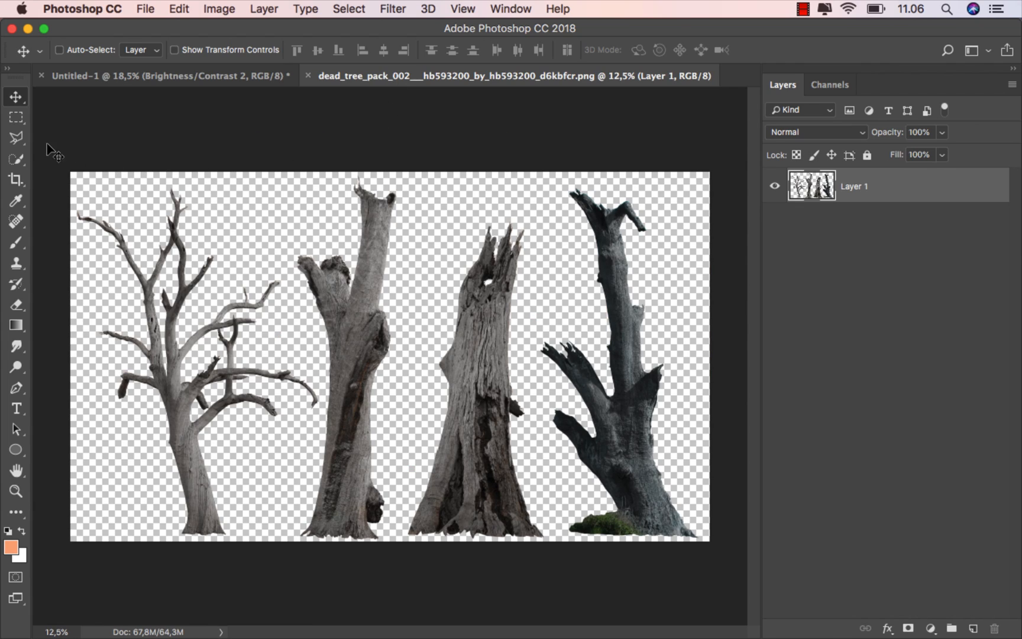
Step: Select the second tree from the left with the Polygonal Lasso and bring it into the Untitled-1 composite above Brightness/Contrast 2
{"action": "left_click", "coordinate": [24, 138]}
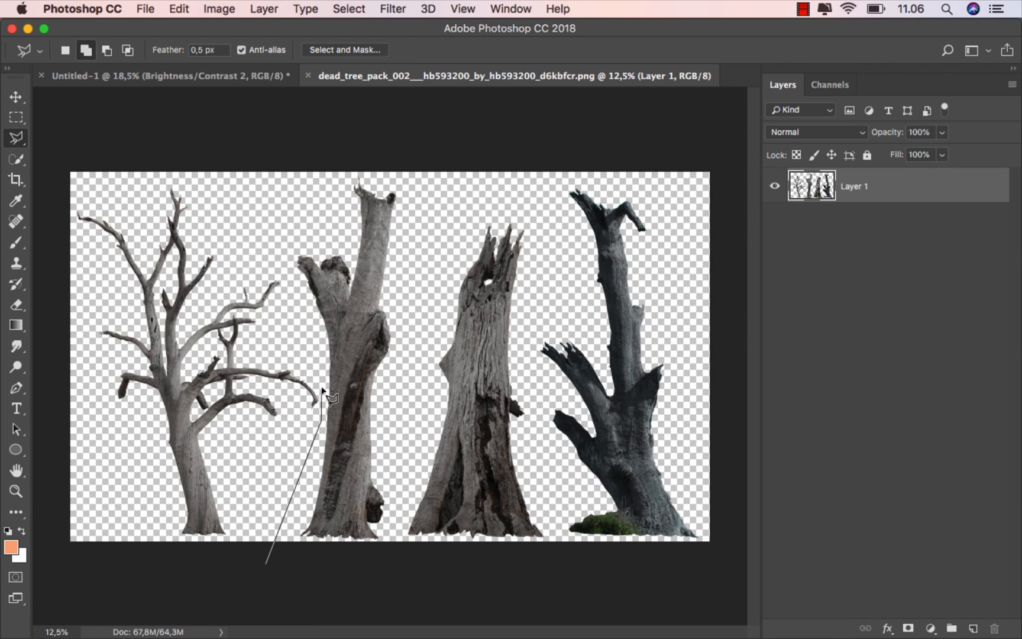
{"action": "left_click", "coordinate": [323, 371]}
{"action": "left_click", "coordinate": [336, 153]}
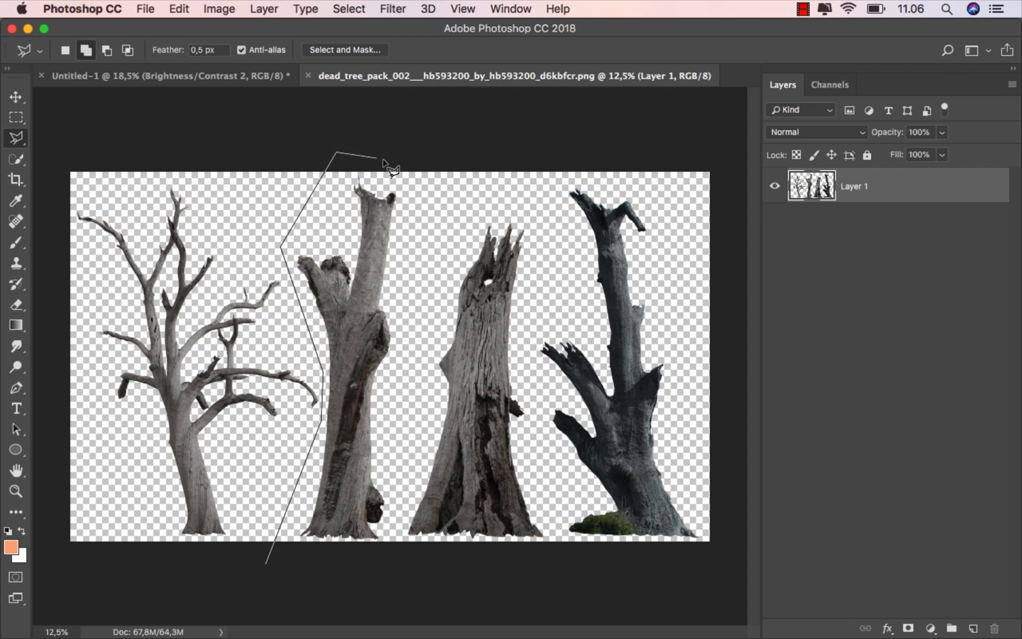
{"action": "left_click", "coordinate": [418, 171]}
{"action": "left_click", "coordinate": [393, 570]}
{"action": "double_click", "coordinate": [308, 558]}
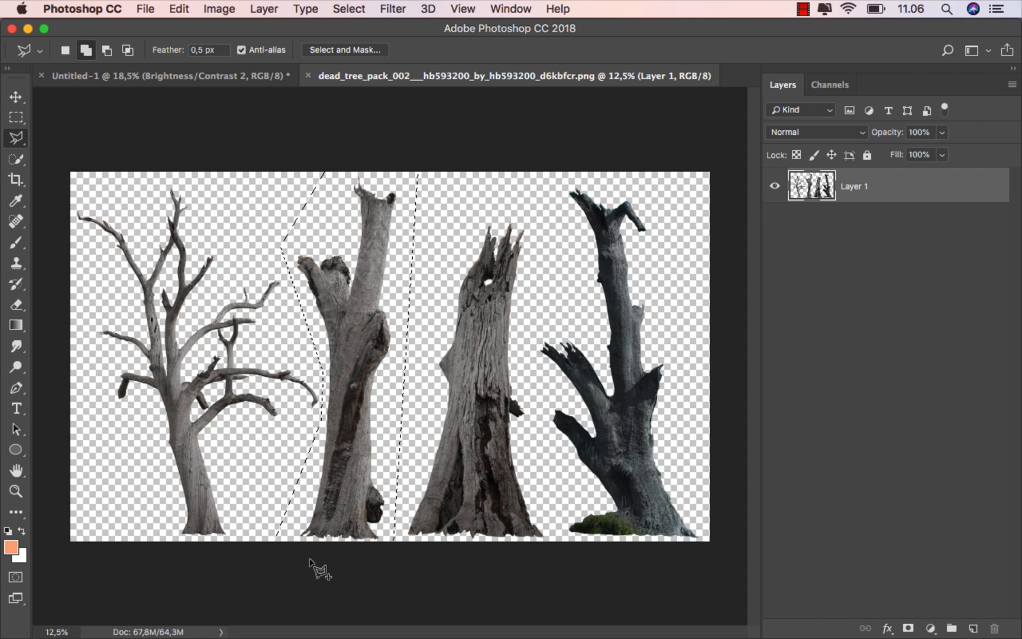
{"action": "left_click", "coordinate": [15, 97]}
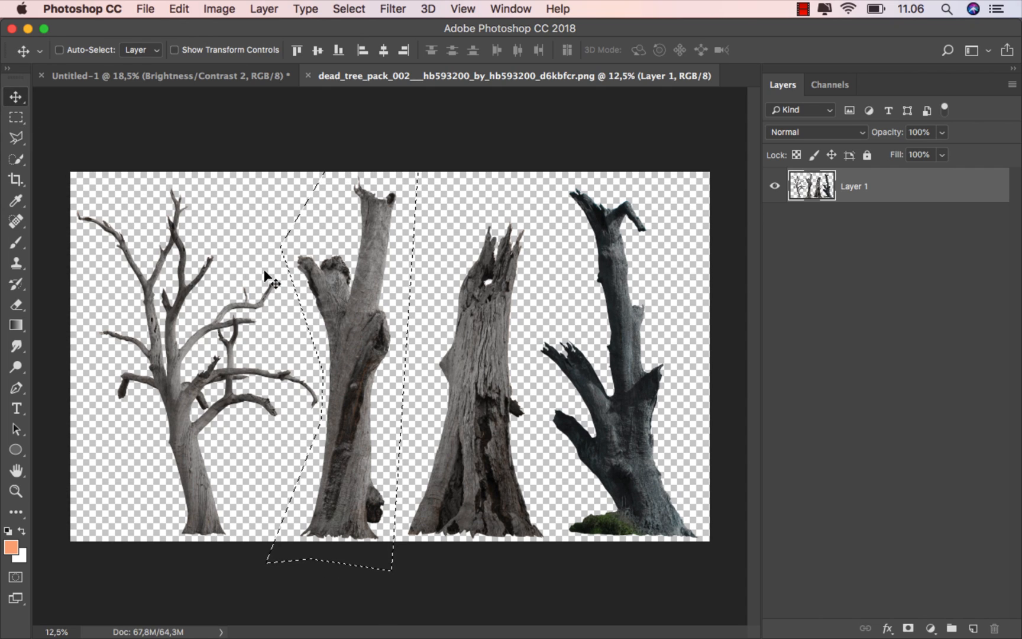
{"action": "mouse_move", "coordinate": [340, 260]}
{"action": "left_mouse_down"}
{"action": "mouse_move", "coordinate": [263, 74]}
{"action": "mouse_move", "coordinate": [240, 77]}
{"action": "mouse_move", "coordinate": [329, 302]}
{"action": "left_mouse_up"}
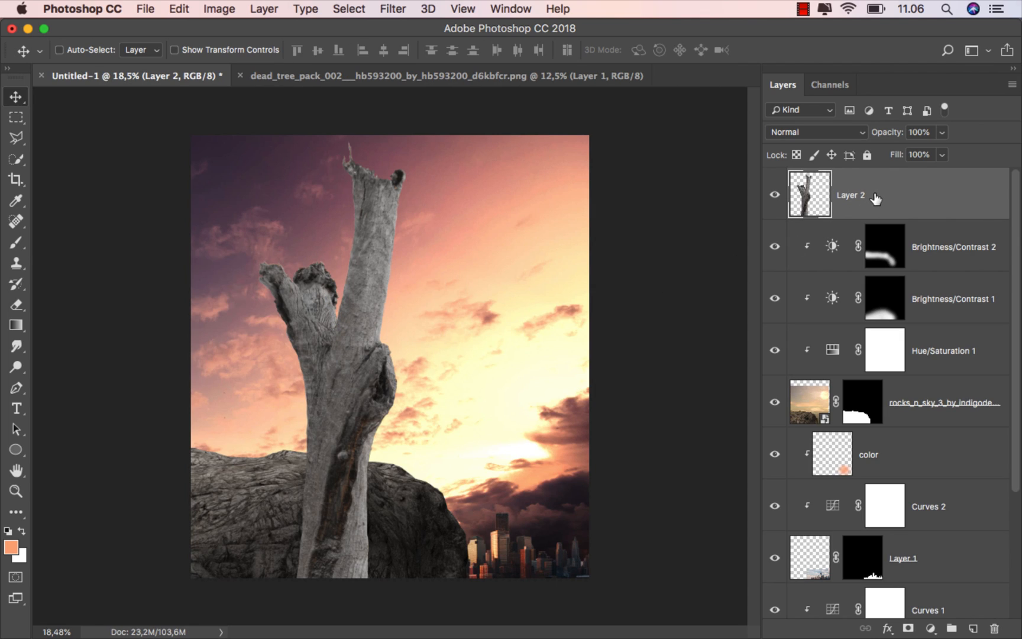
Step: Scale the dead tree down proportionally and position it with its base standing on top of the rock
{"action": "key", "text": "super+t"}
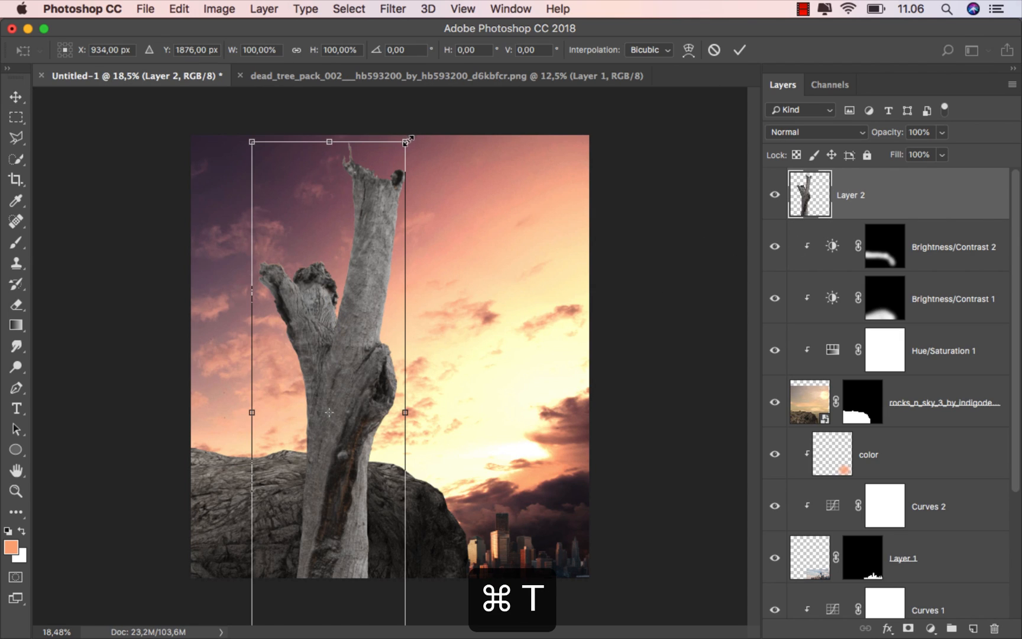
{"action": "left_click_drag", "start_coordinate": [405, 142], "coordinate": [369, 273]}
{"action": "left_click_drag", "start_coordinate": [344, 344], "coordinate": [322, 254]}
{"action": "left_click_drag", "start_coordinate": [347, 190], "coordinate": [360, 165]}
{"action": "key", "text": "Return"}
{"action": "scroll", "coordinate": [331, 449], "scroll_direction": "up", "scroll_amount": 5}
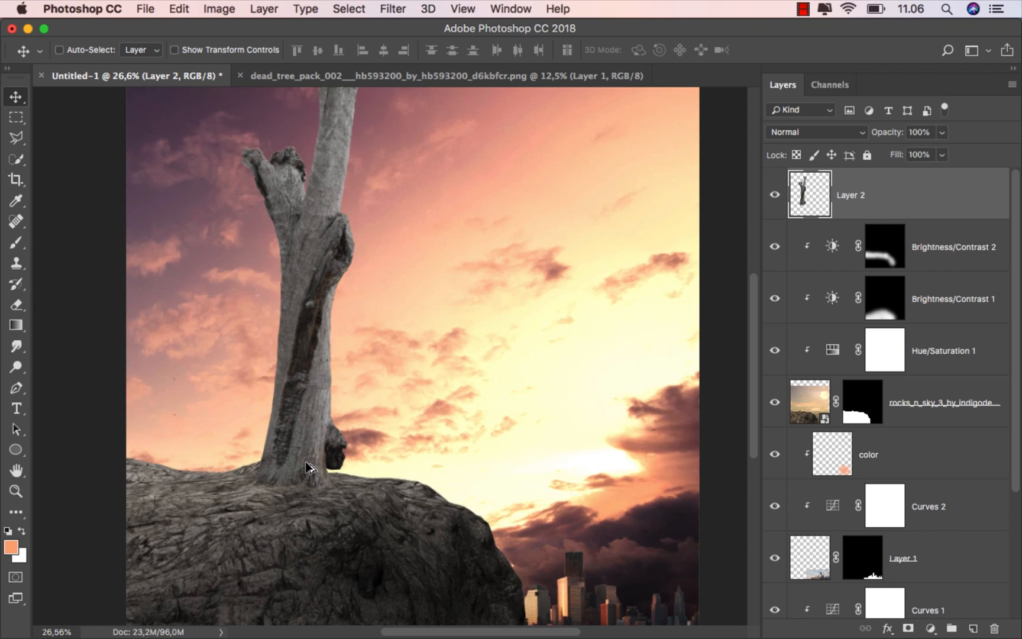
{"action": "left_click_drag", "start_coordinate": [307, 473], "coordinate": [348, 413]}
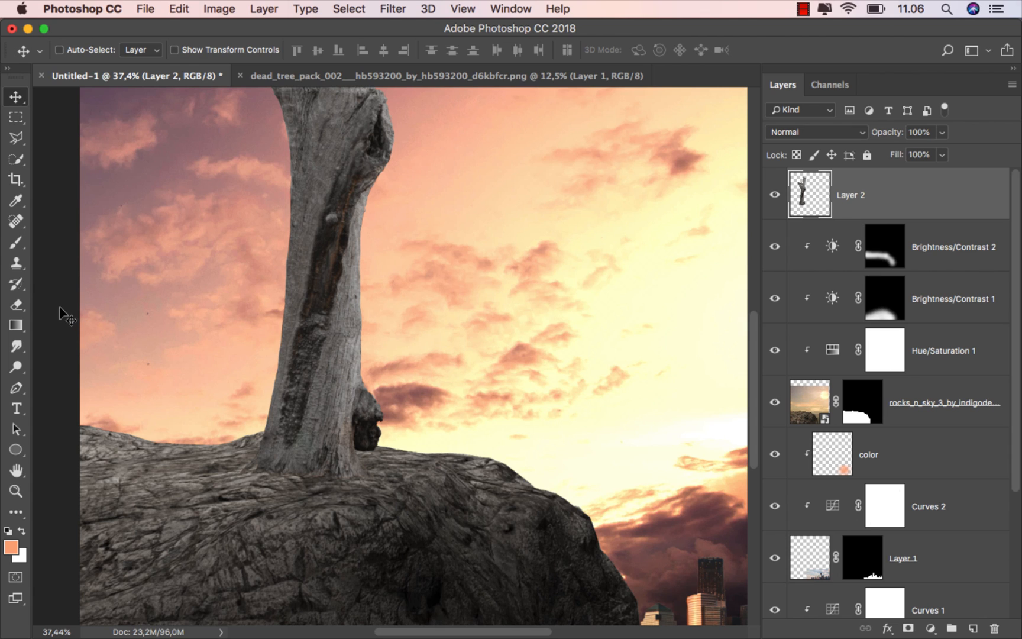
Step: Erase the dark knob and the bulge along the right side of the lower trunk with a 62 px eraser
{"action": "right_click", "coordinate": [16, 305]}
{"action": "left_click", "coordinate": [83, 299]}
{"action": "scroll", "coordinate": [305, 389], "scroll_direction": "up", "scroll_amount": 3}
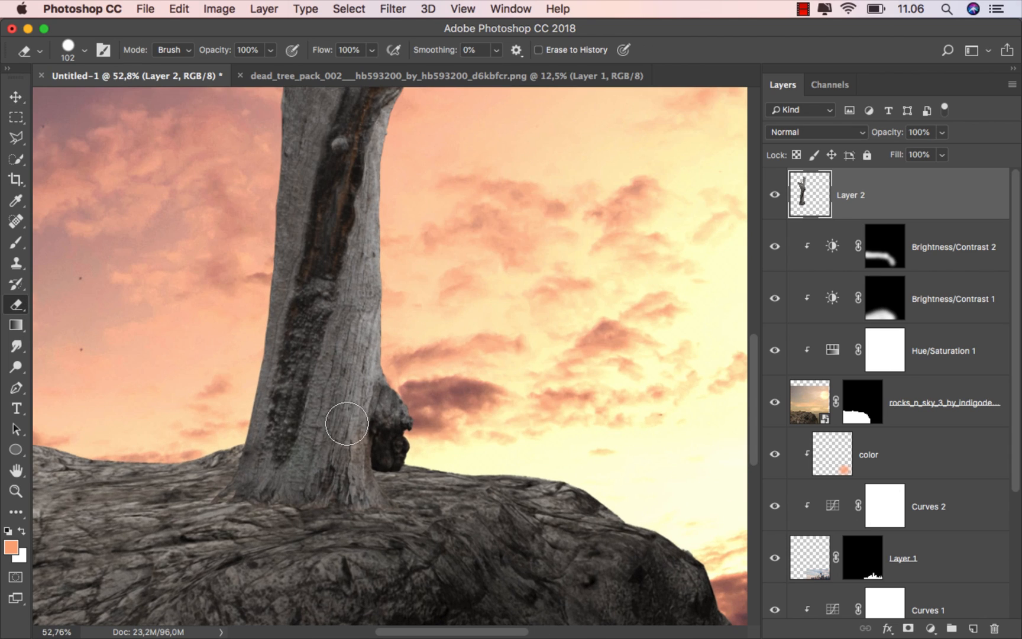
{"action": "scroll", "coordinate": [406, 346], "scroll_direction": "up", "scroll_amount": 4}
{"action": "mouse_move", "coordinate": [400, 306]}
{"action": "left_mouse_down"}
{"action": "mouse_move", "coordinate": [389, 249]}
{"action": "mouse_move", "coordinate": [364, 488]}
{"action": "mouse_move", "coordinate": [372, 534]}
{"action": "mouse_move", "coordinate": [392, 557]}
{"action": "mouse_move", "coordinate": [402, 543]}
{"action": "mouse_move", "coordinate": [380, 371]}
{"action": "mouse_move", "coordinate": [399, 420]}
{"action": "mouse_move", "coordinate": [408, 381]}
{"action": "left_mouse_up"}
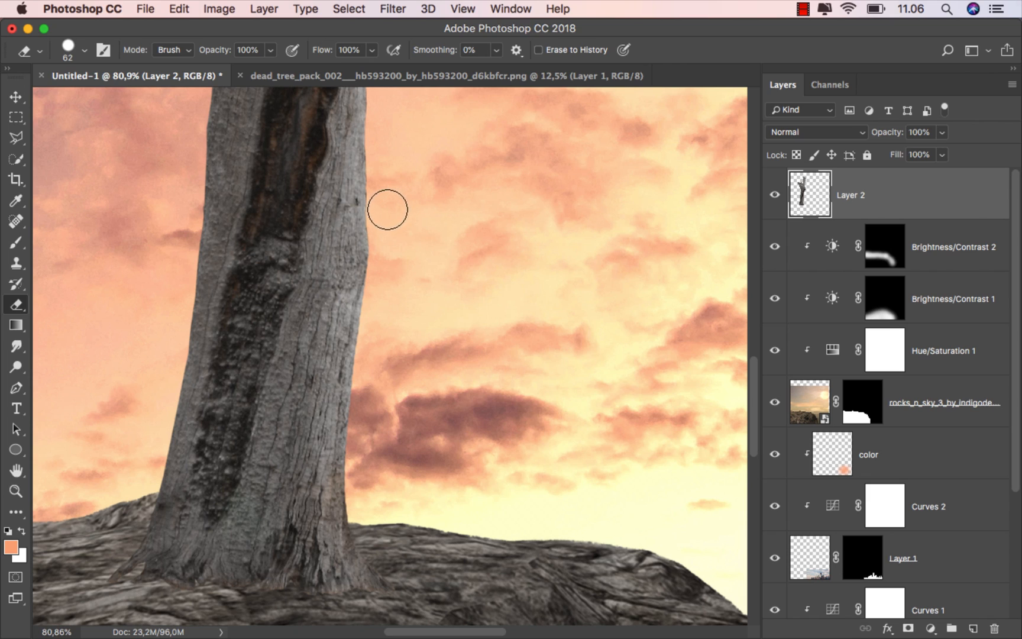
{"action": "left_click_drag", "start_coordinate": [388, 209], "coordinate": [383, 283]}
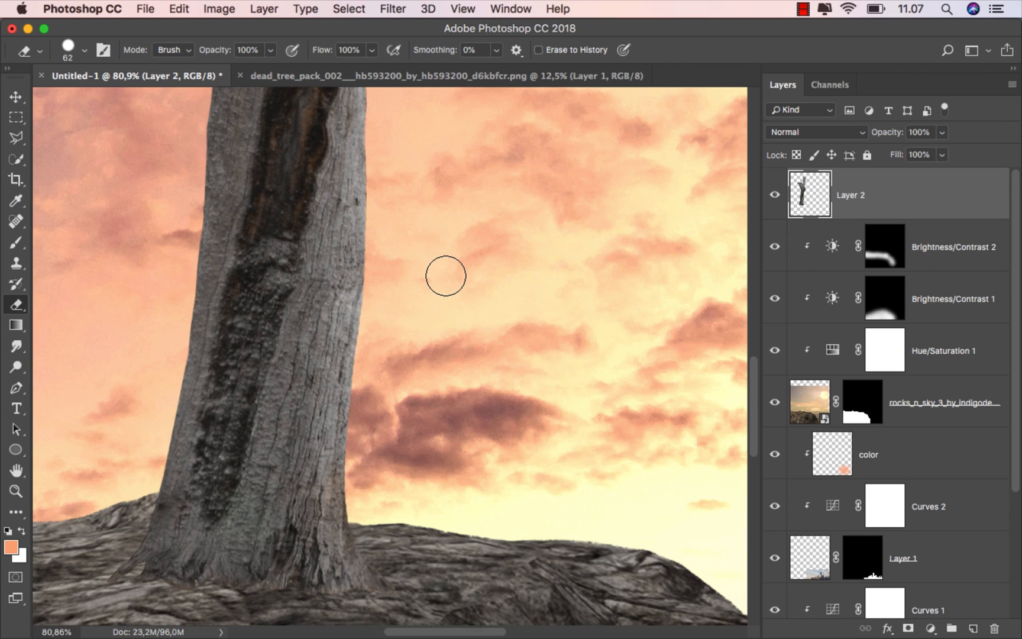
Step: Add a Brightness/Contrast adjustment clipped to the dead tree's Layer 2 and set its brightness to -105
{"action": "key", "text": "super+0"}
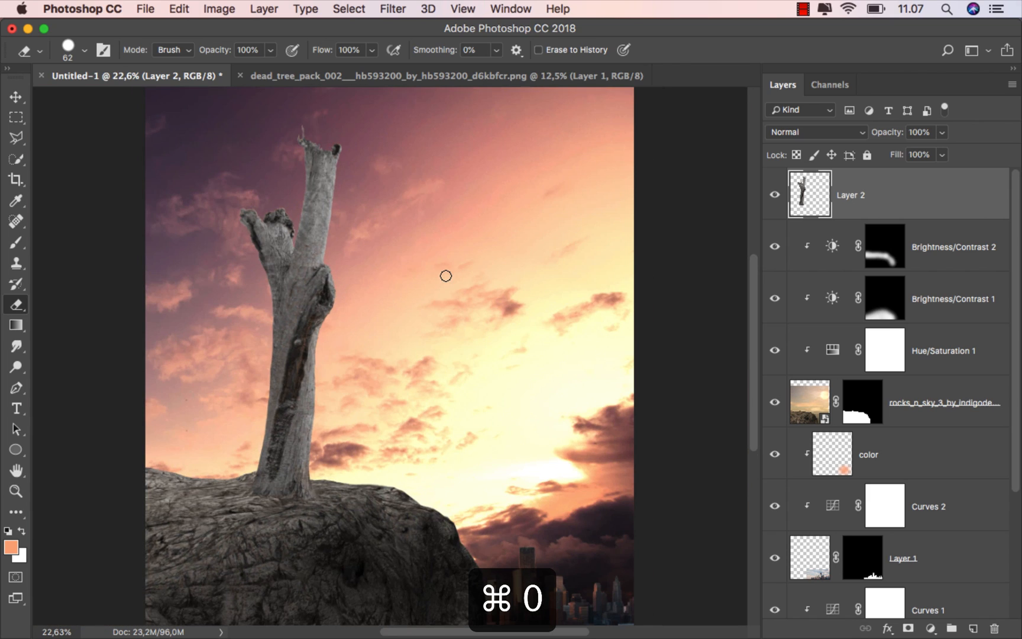
{"action": "left_click", "coordinate": [927, 630]}
{"action": "left_click", "coordinate": [946, 373]}
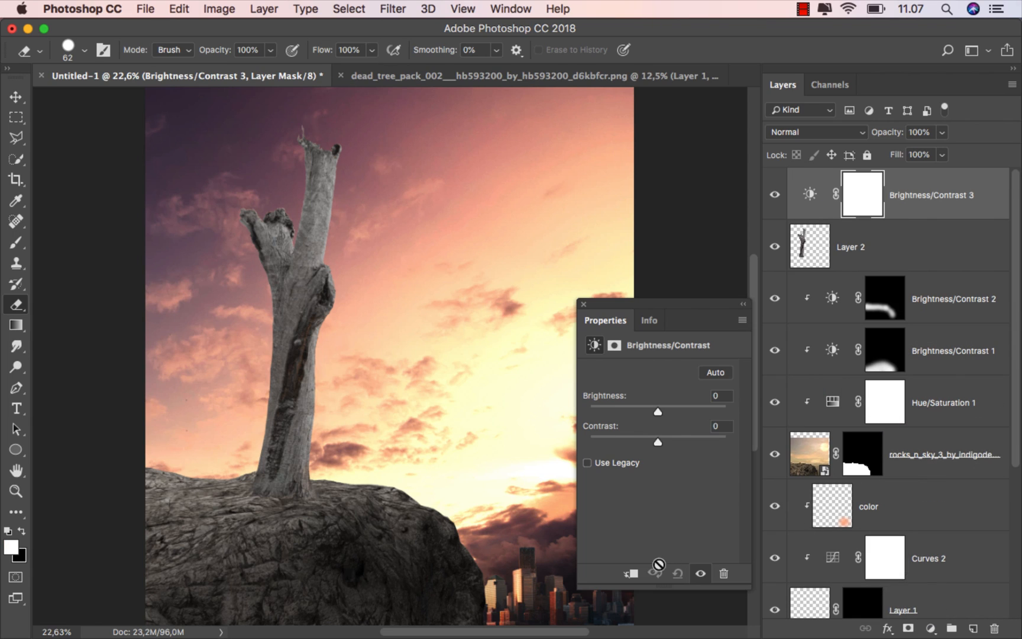
{"action": "left_click", "coordinate": [631, 573]}
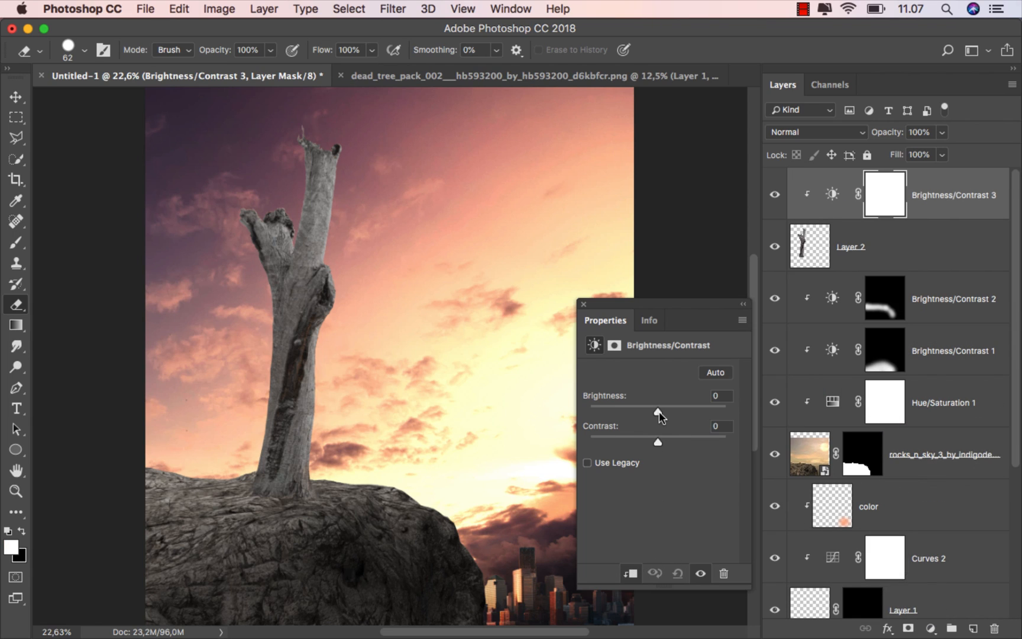
{"action": "left_click_drag", "start_coordinate": [659, 411], "coordinate": [609, 408]}
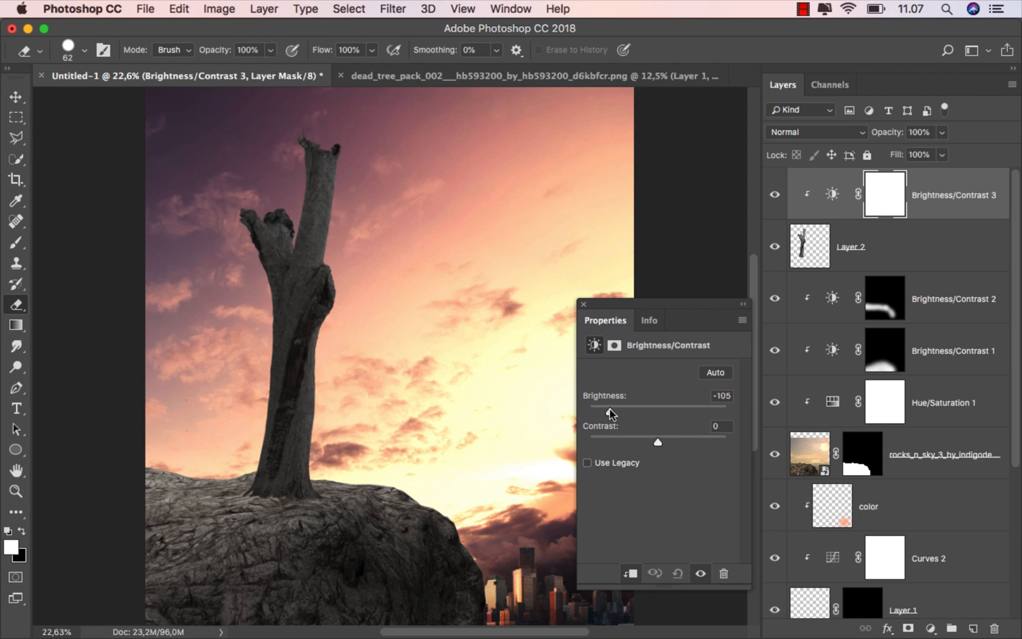
{"action": "left_click", "coordinate": [583, 304]}
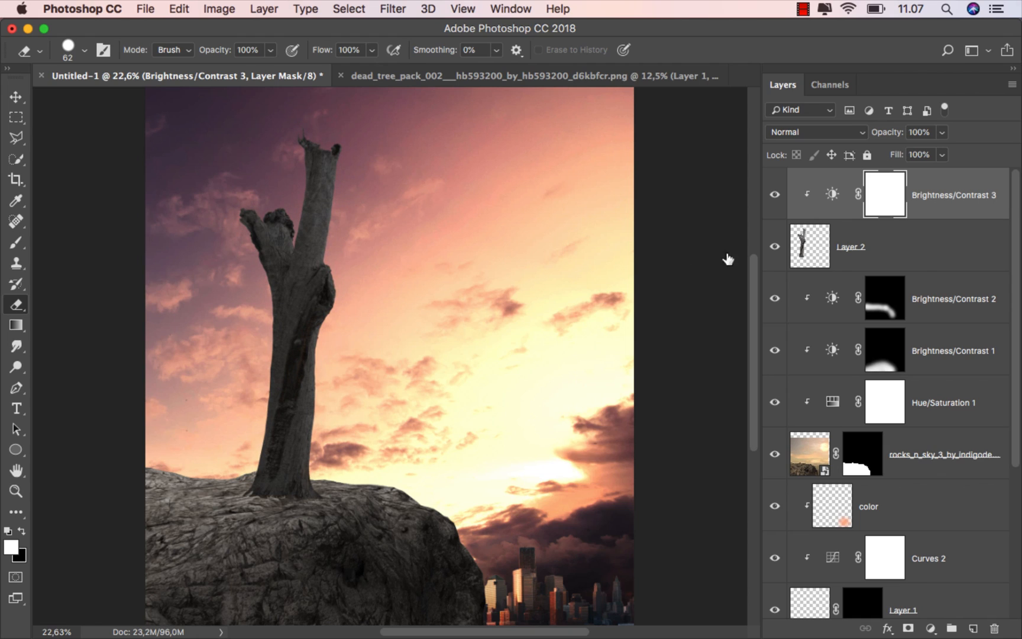
Step: Paint black on the Brightness/Contrast 3 mask with a soft brush at 100% opacity down the right side of the trunk
{"action": "right_click", "coordinate": [16, 242]}
{"action": "left_click", "coordinate": [83, 246]}
{"action": "key", "text": "x"}
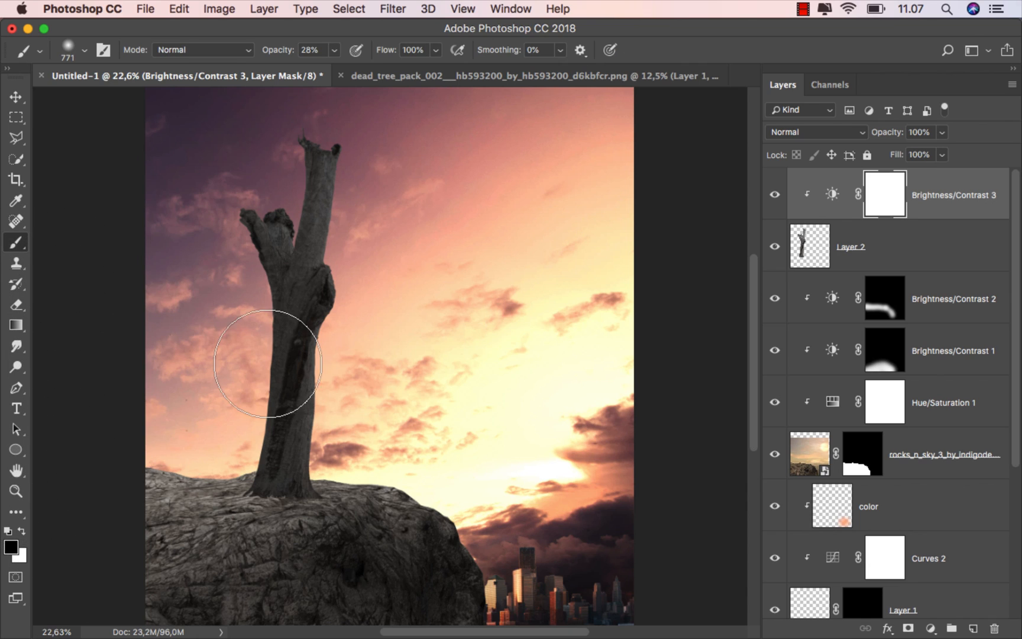
{"action": "left_click_drag", "start_coordinate": [419, 177], "coordinate": [385, 176]}
{"action": "left_click", "coordinate": [335, 51]}
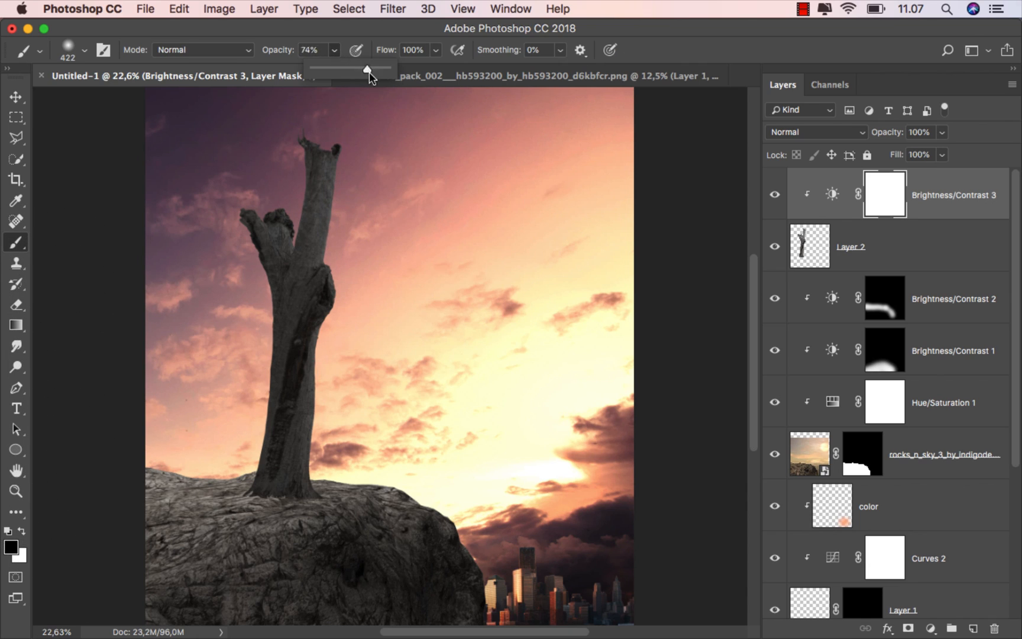
{"action": "mouse_move", "coordinate": [365, 136]}
{"action": "left_mouse_down"}
{"action": "mouse_move", "coordinate": [350, 145]}
{"action": "mouse_move", "coordinate": [322, 331]}
{"action": "mouse_move", "coordinate": [316, 469]}
{"action": "mouse_move", "coordinate": [328, 493]}
{"action": "left_mouse_up"}
Step: Paint black over the tree's left branch on the Brightness/Contrast 3 mask and touch up the fork with a 117 px white brush
{"action": "scroll", "coordinate": [334, 408], "scroll_direction": "up", "scroll_amount": 5}
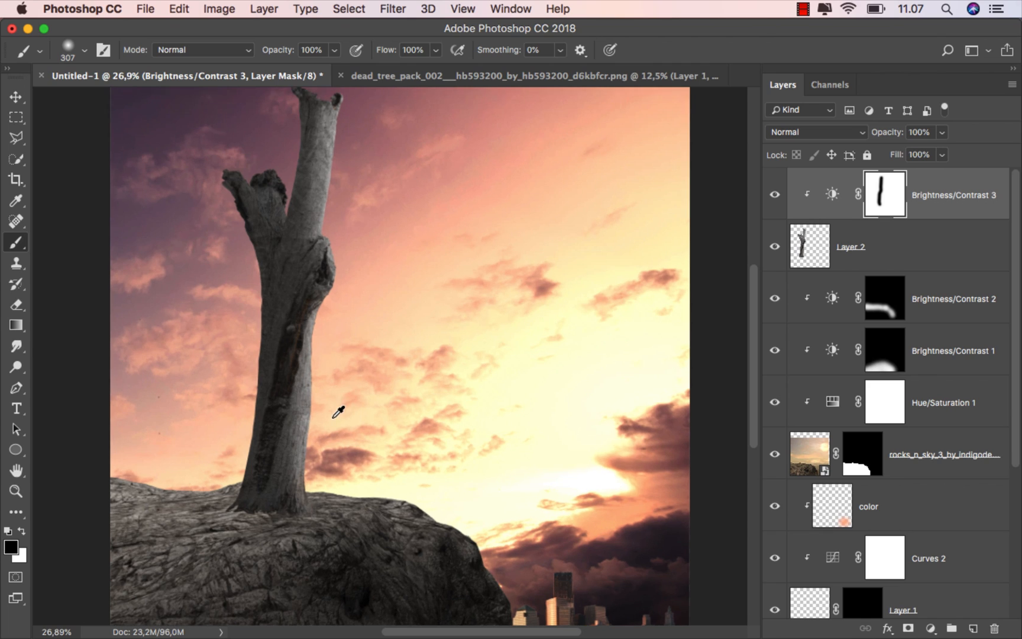
{"action": "mouse_move", "coordinate": [276, 160]}
{"action": "left_mouse_down"}
{"action": "mouse_move", "coordinate": [266, 159]}
{"action": "mouse_move", "coordinate": [286, 217]}
{"action": "left_mouse_up"}
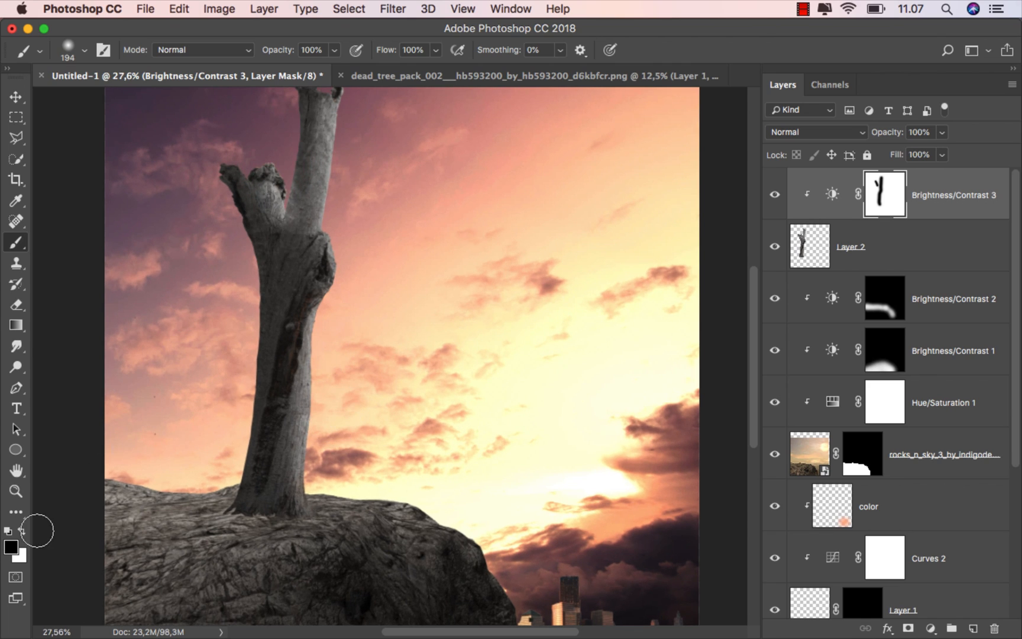
{"action": "left_click_drag", "start_coordinate": [338, 165], "coordinate": [326, 165]}
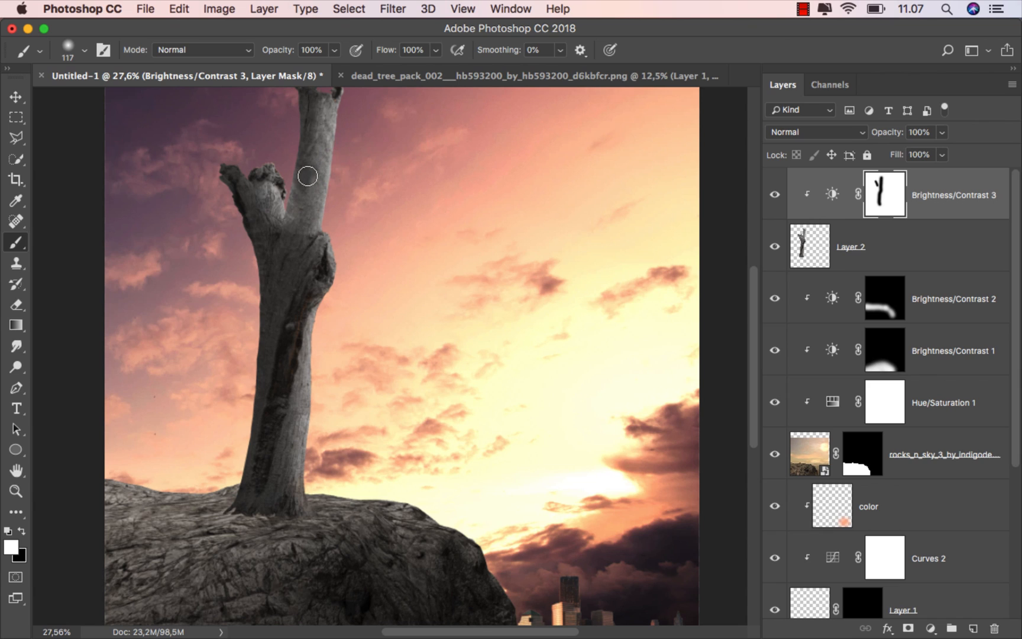
{"action": "key", "text": "cmd+z"}
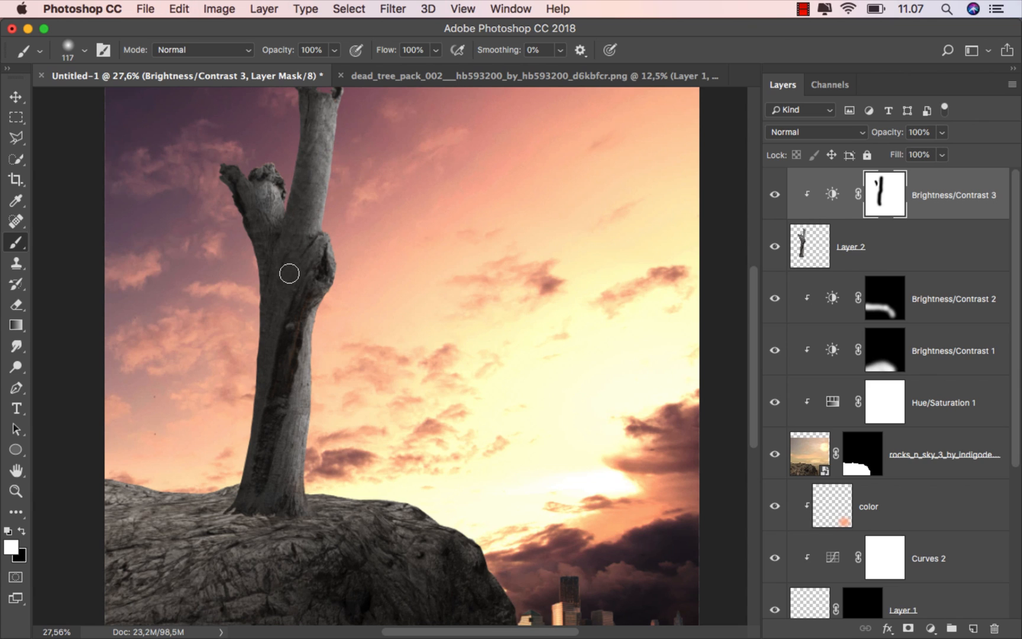
{"action": "scroll", "coordinate": [381, 245], "scroll_direction": "down", "scroll_amount": 3}
{"action": "scroll", "coordinate": [381, 245], "scroll_direction": "up", "scroll_amount": 1}
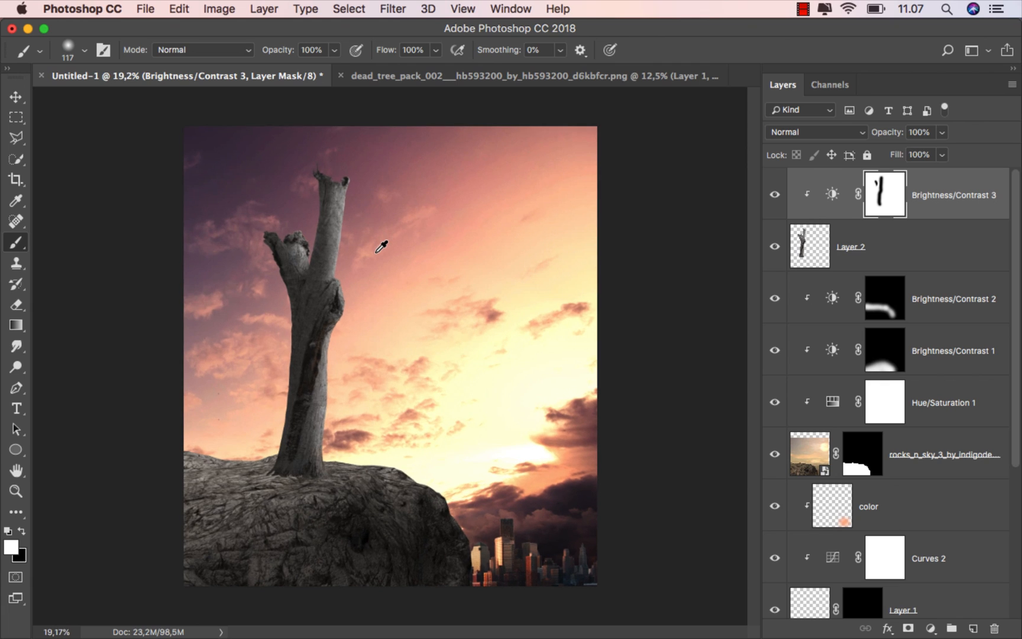
Step: Add a second Brightness/Contrast adjustment above Brightness/Contrast 3, clipped to the tree, and set its brightness to 49
{"action": "key", "text": "super+2"}
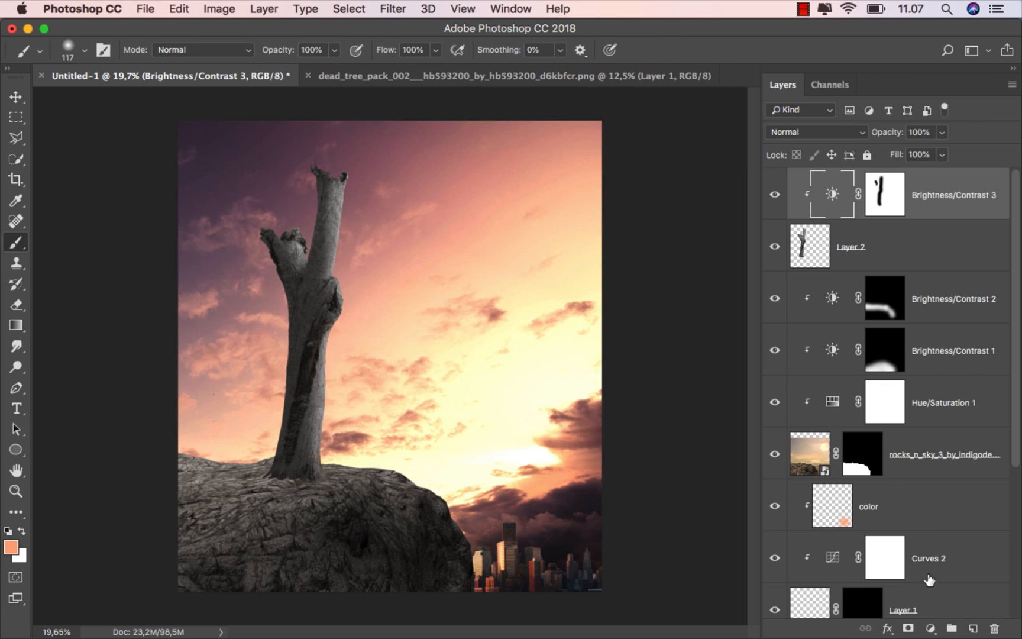
{"action": "left_click", "coordinate": [931, 627]}
{"action": "left_click", "coordinate": [962, 374]}
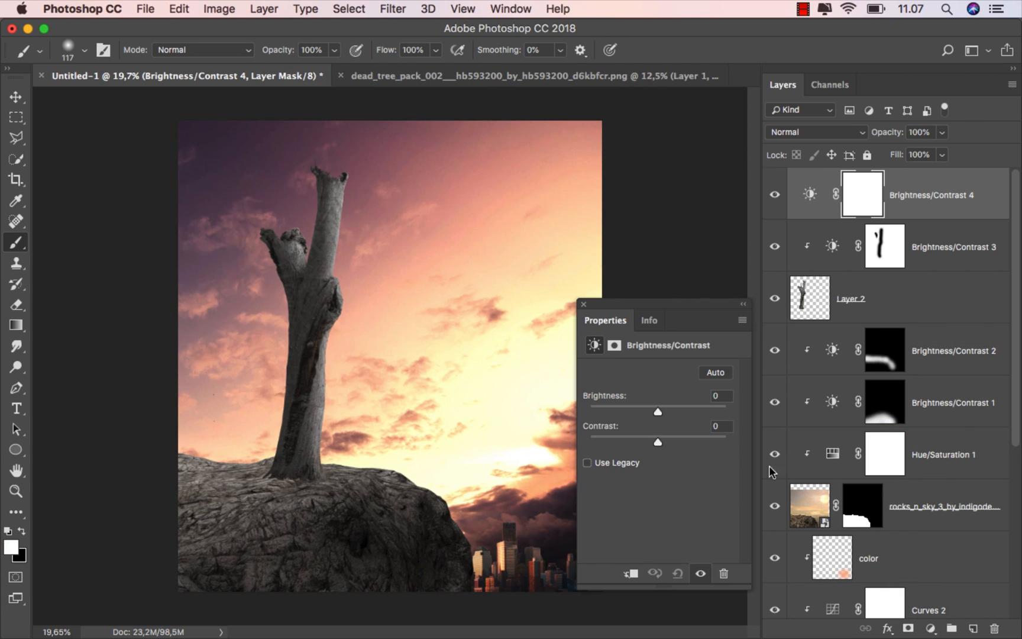
{"action": "left_click", "coordinate": [631, 572]}
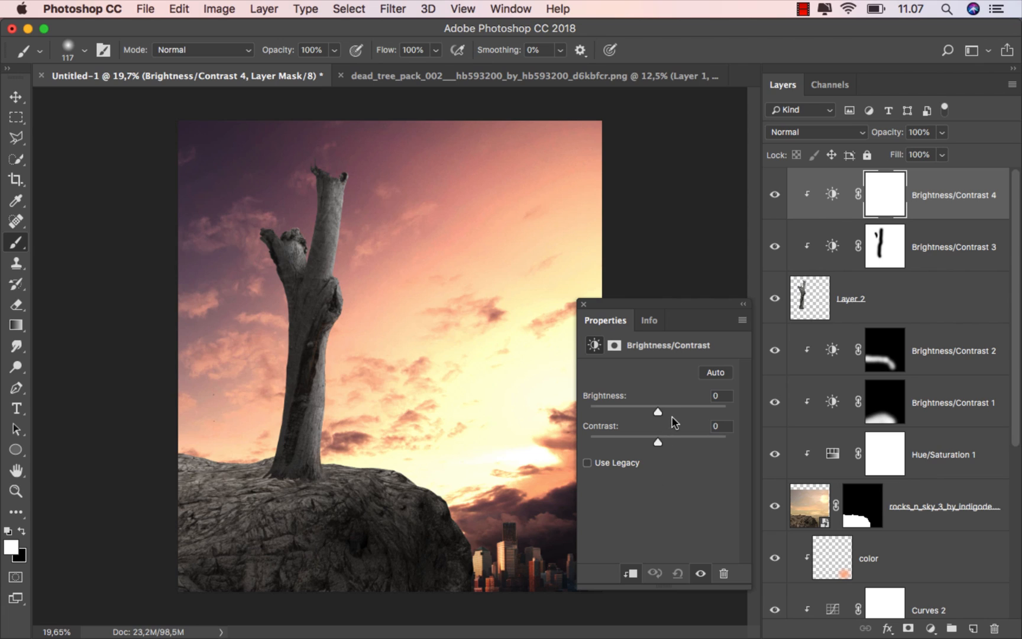
{"action": "left_click_drag", "start_coordinate": [658, 411], "coordinate": [679, 412]}
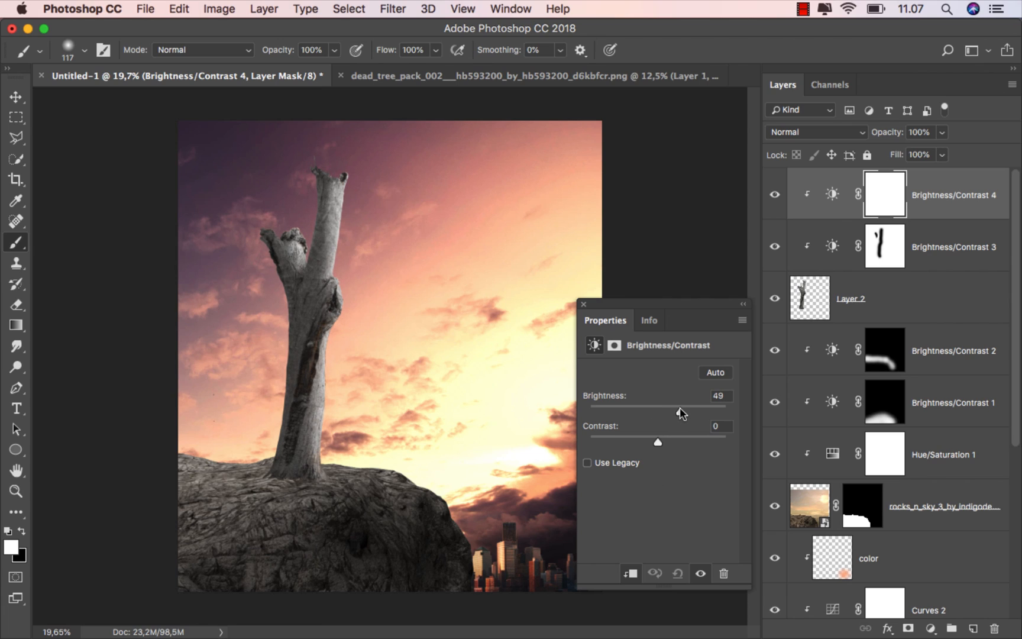
{"action": "left_click", "coordinate": [584, 304]}
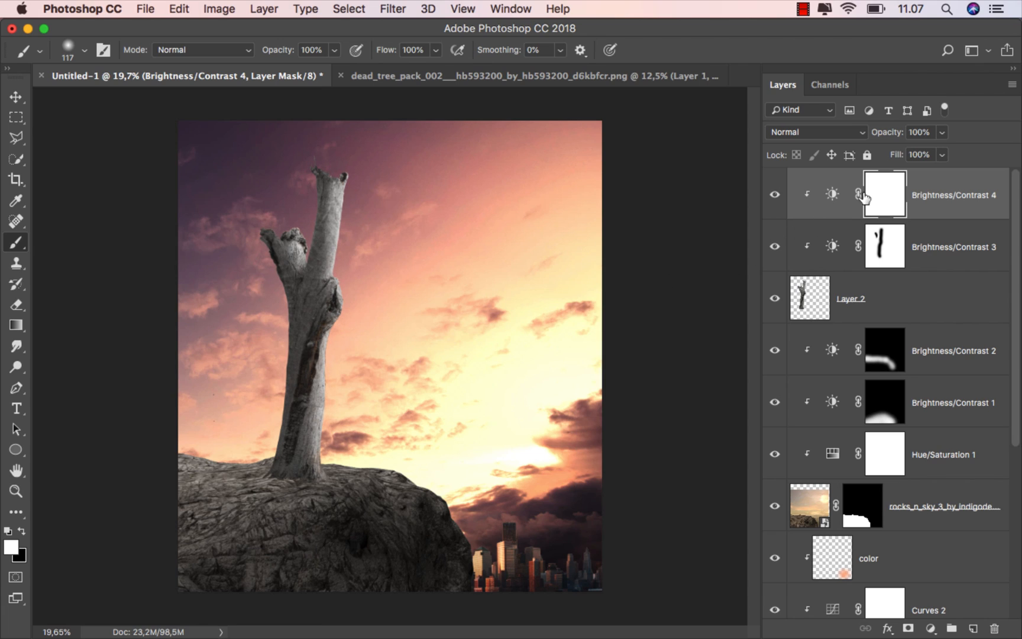
Step: Invert the Brightness/Contrast 4 mask, paint white along the tree's right edge with a 177 px brush and trim the fork with 110 px black
{"action": "key", "text": "super+i"}
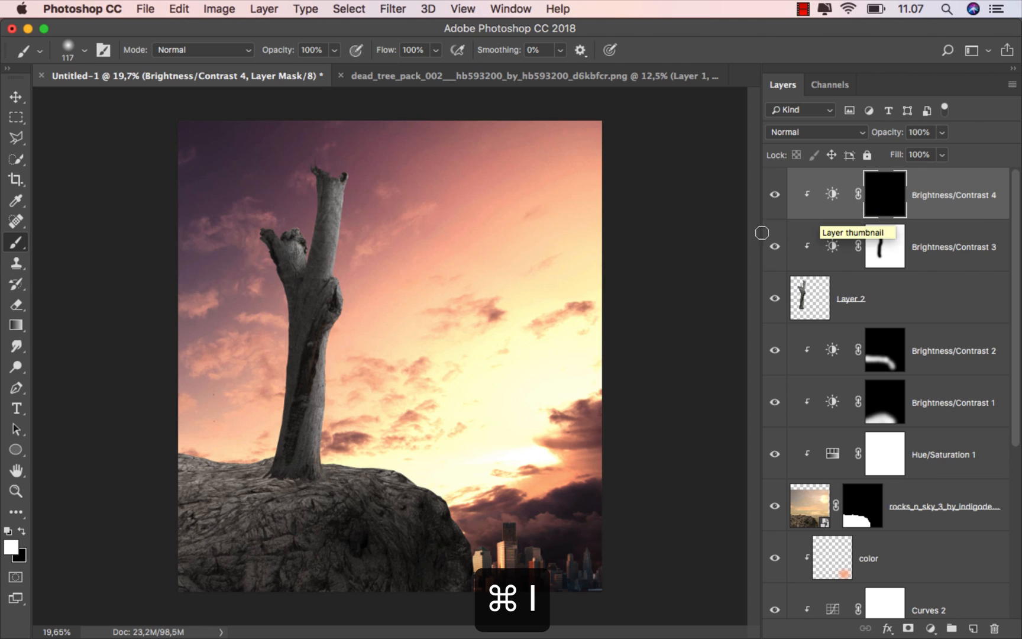
{"action": "scroll", "coordinate": [281, 234], "scroll_direction": "up", "scroll_amount": 2}
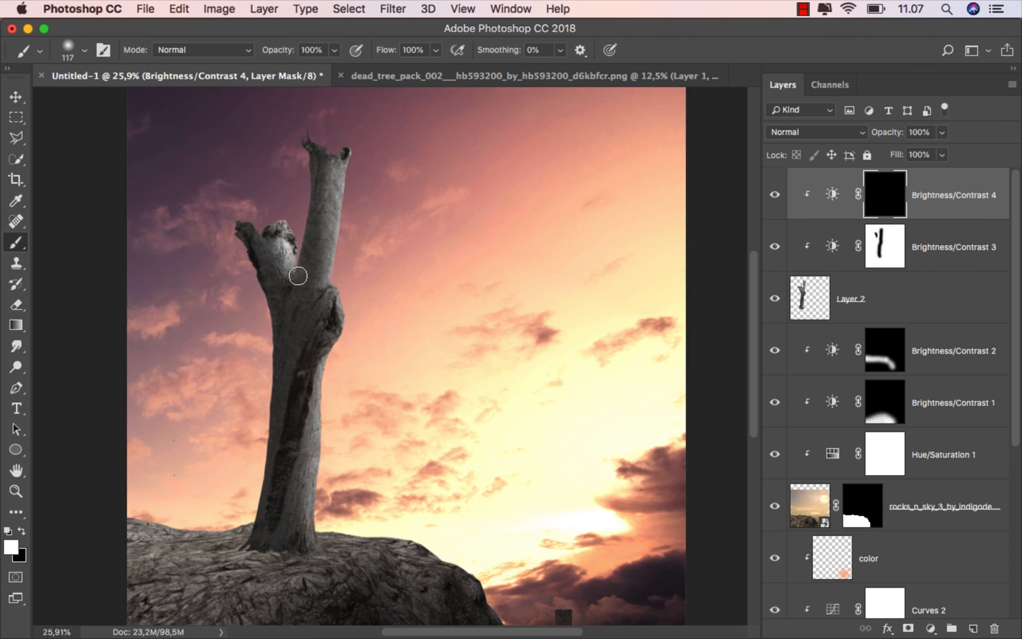
{"action": "left_click_drag", "start_coordinate": [361, 149], "coordinate": [372, 149]}
{"action": "mouse_move", "coordinate": [360, 153]}
{"action": "left_mouse_down"}
{"action": "mouse_move", "coordinate": [332, 240]}
{"action": "mouse_move", "coordinate": [318, 537]}
{"action": "left_mouse_up"}
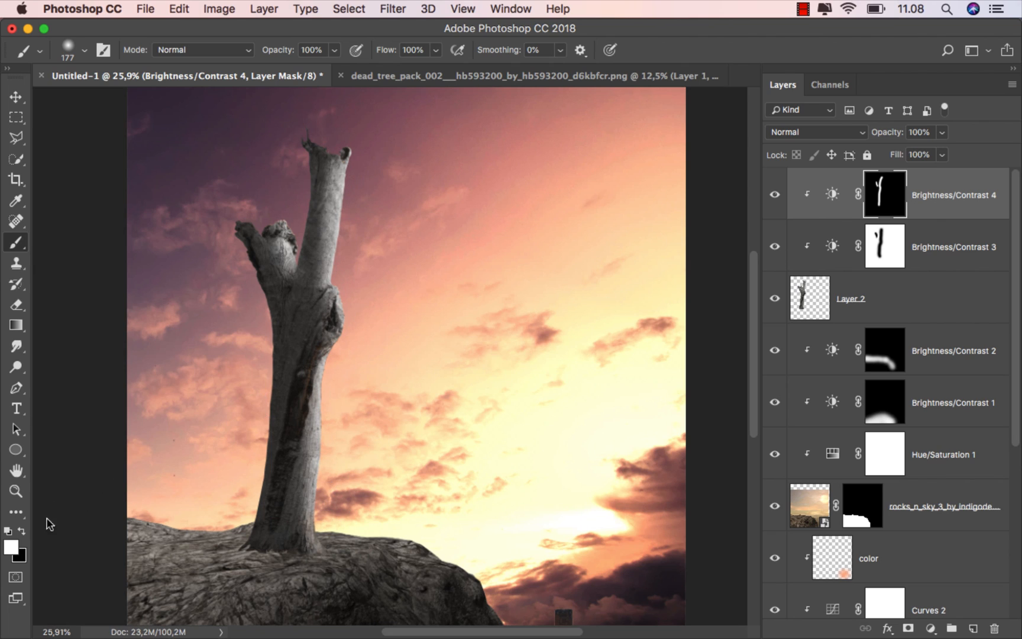
{"action": "left_click", "coordinate": [22, 531]}
{"action": "left_click_drag", "start_coordinate": [328, 256], "coordinate": [311, 255]}
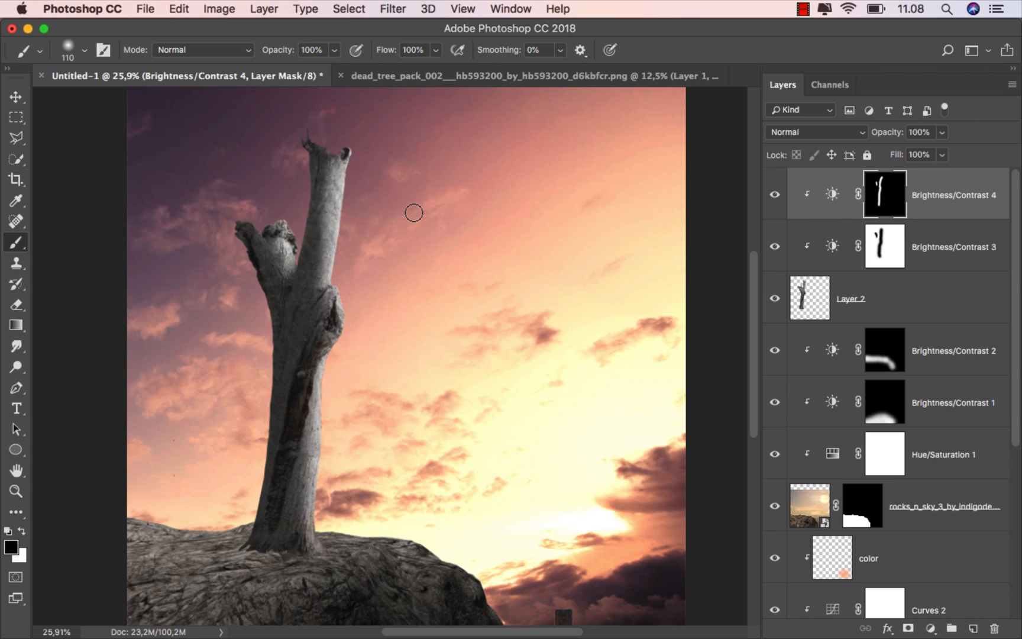
Step: Make Brightness/Contrast 4 the active layer, switch to Finder and place 3d_fences_by_zememz3.png into the Untitled-1 composite
{"action": "key", "text": "super+0"}
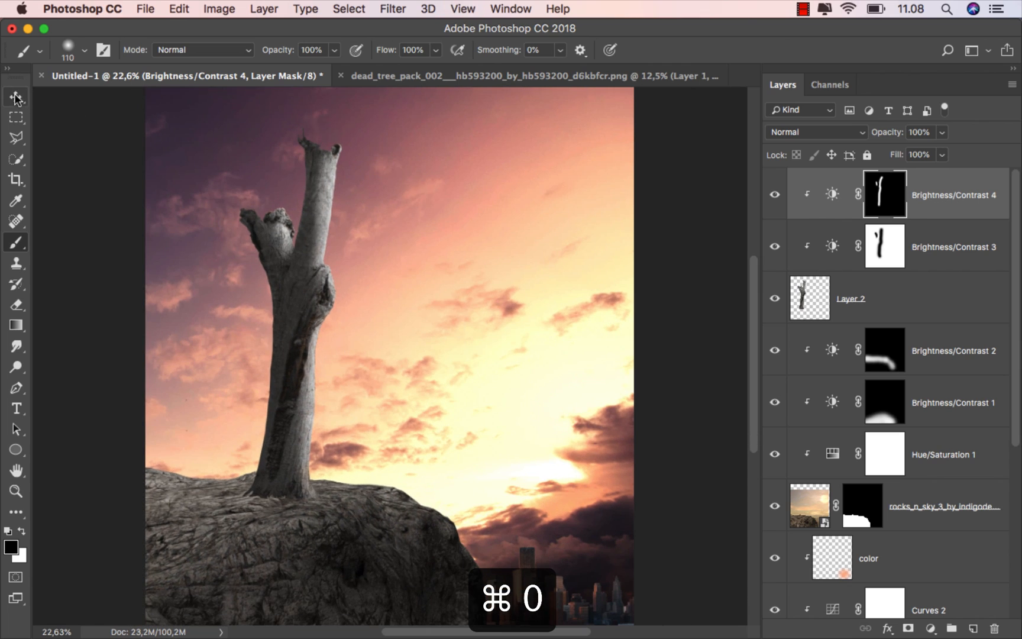
{"action": "key", "text": "v"}
{"action": "left_click", "coordinate": [943, 199]}
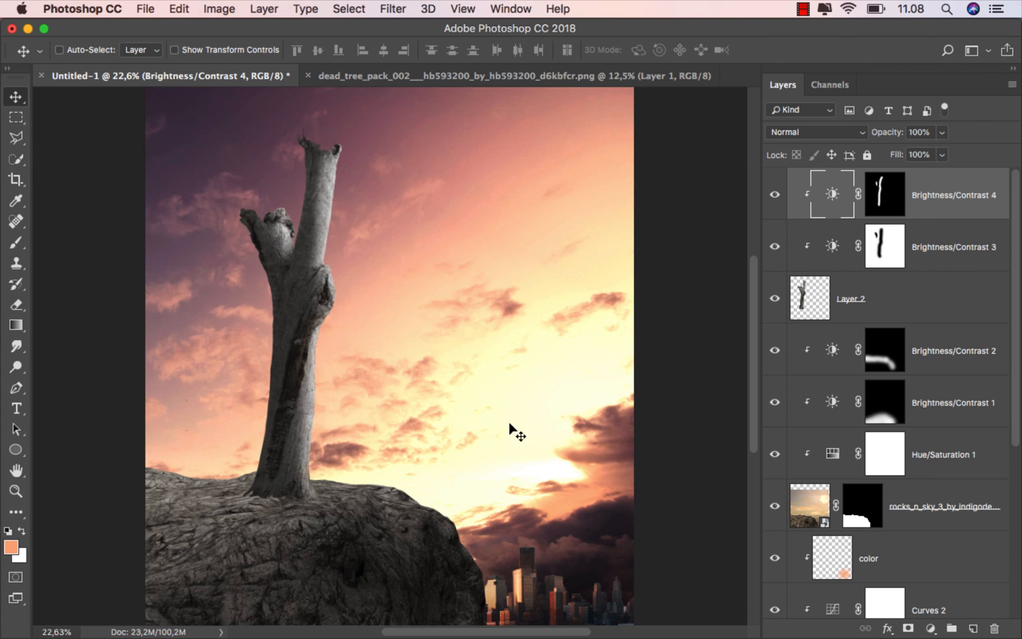
{"action": "left_click", "coordinate": [413, 627]}
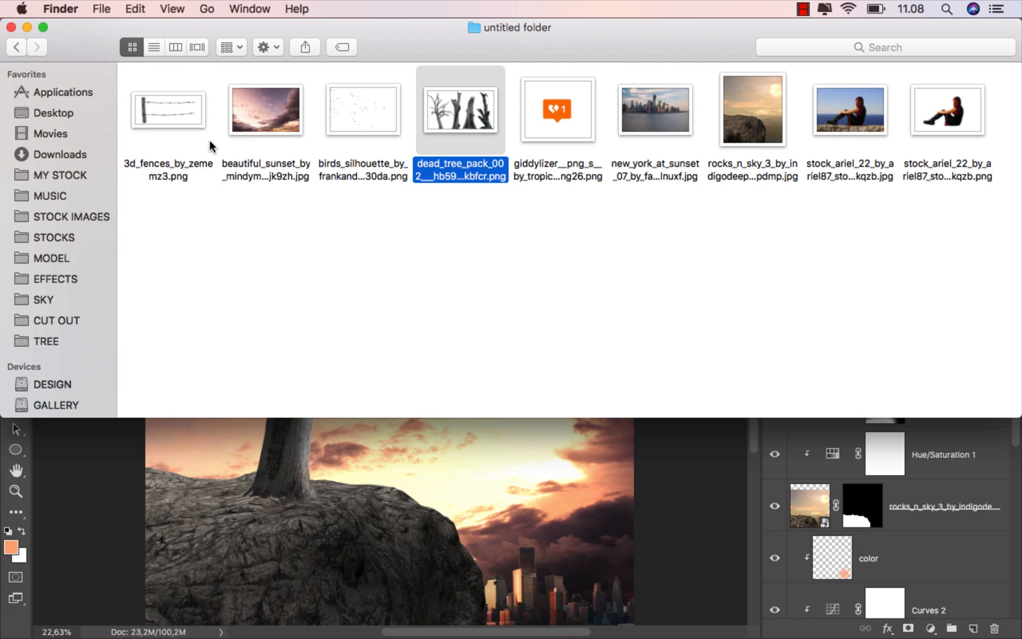
{"action": "left_click_drag", "start_coordinate": [209, 139], "coordinate": [319, 521]}
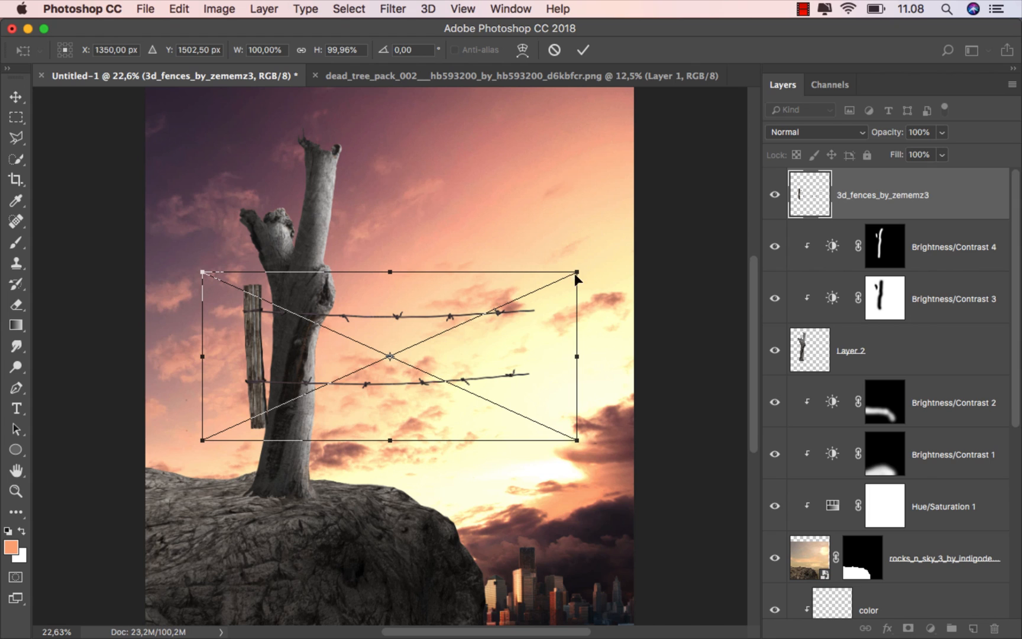
Step: Scale the barbed-wire fence proportionally to about 52% and stand its post on the rock just left of the tree
{"action": "left_click_drag", "start_coordinate": [320, 332], "coordinate": [273, 392]}
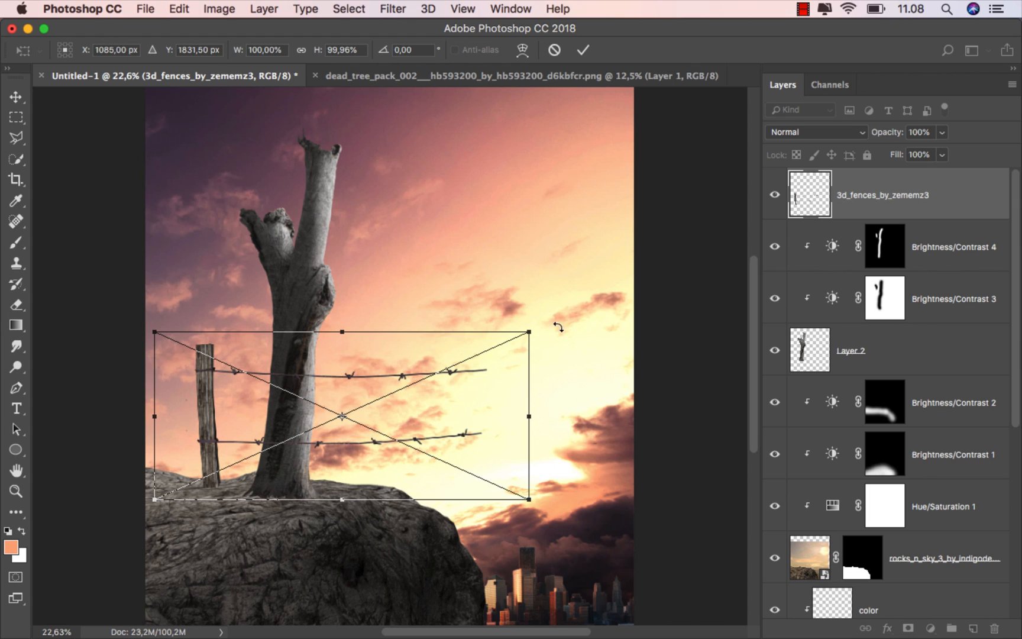
{"action": "left_click_drag", "start_coordinate": [535, 327], "coordinate": [358, 424]}
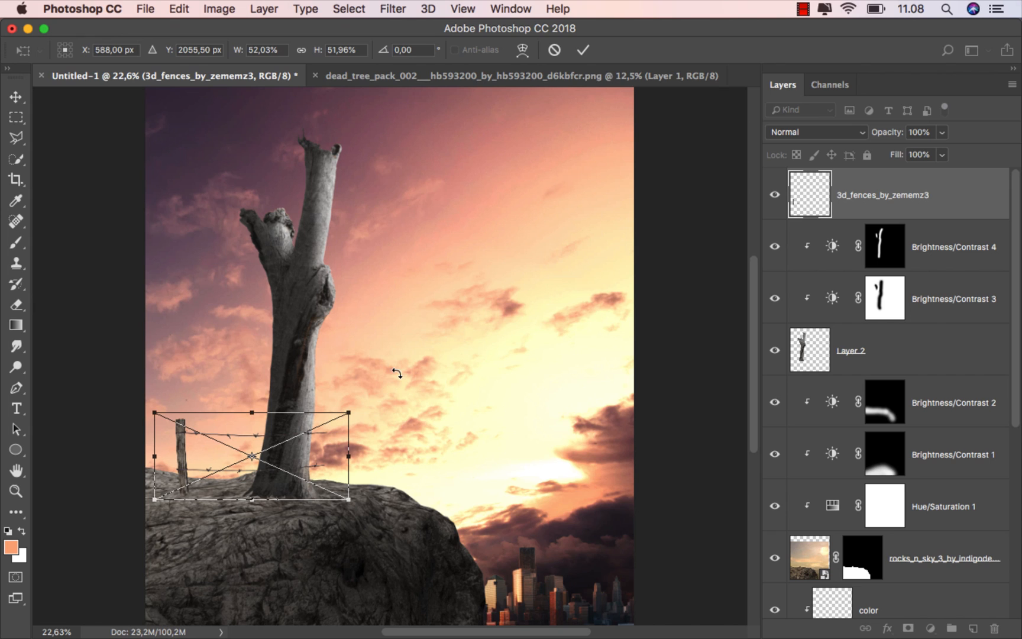
{"action": "left_click", "coordinate": [583, 49]}
{"action": "left_click_drag", "start_coordinate": [222, 452], "coordinate": [283, 383]}
{"action": "left_click", "coordinate": [219, 469], "text": "super"}
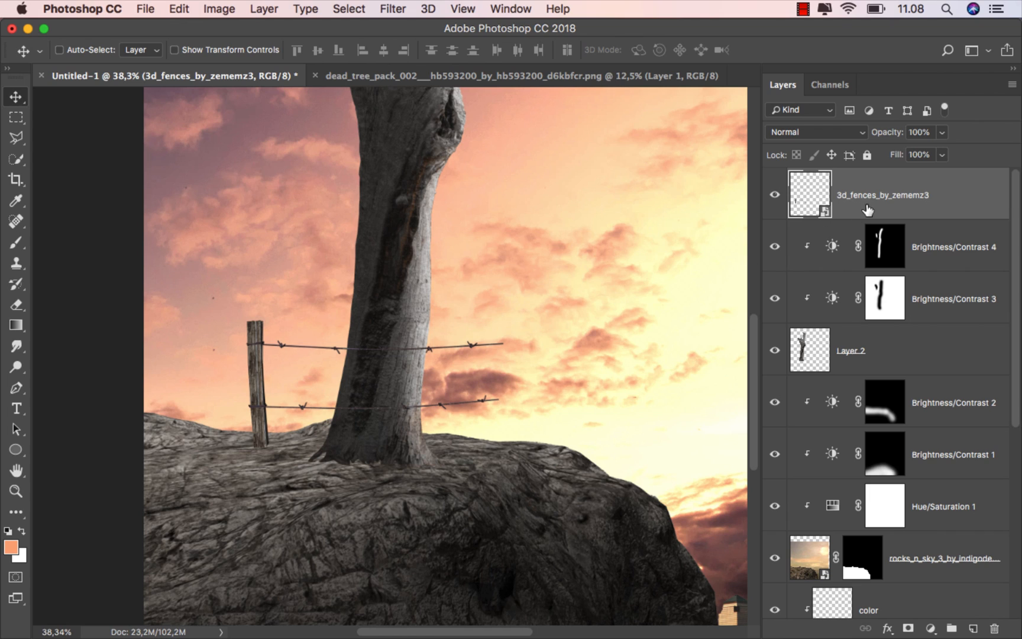
Step: Duplicate the fence layer, move the original left to continue the wires to the canvas edge, and scale it to about 59%
{"action": "key", "text": "super+j"}
{"action": "left_click", "coordinate": [860, 248]}
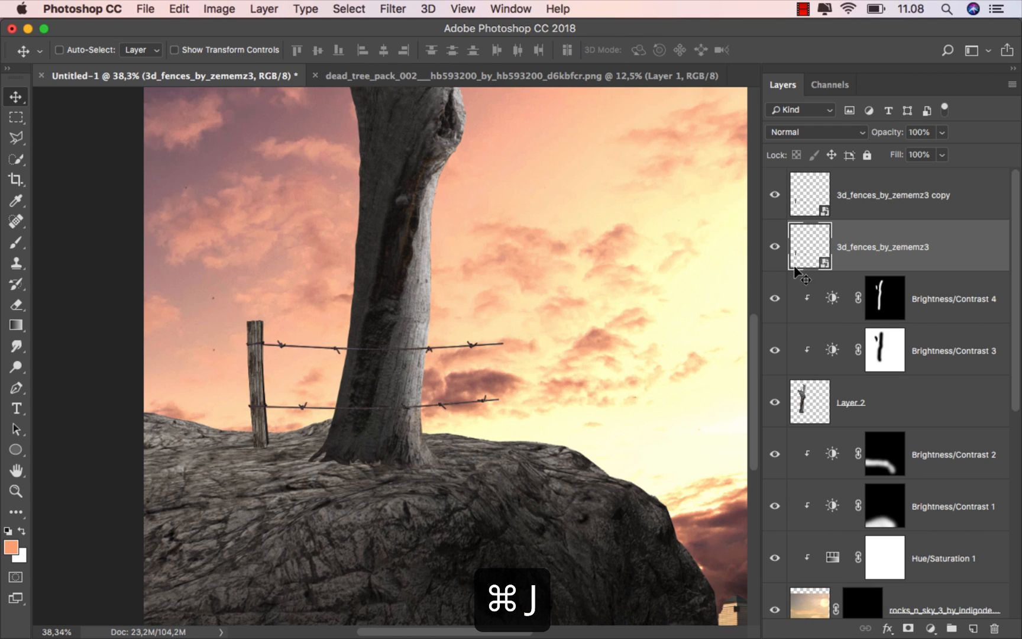
{"action": "left_click_drag", "start_coordinate": [347, 347], "coordinate": [64, 354]}
{"action": "key", "text": "super+t"}
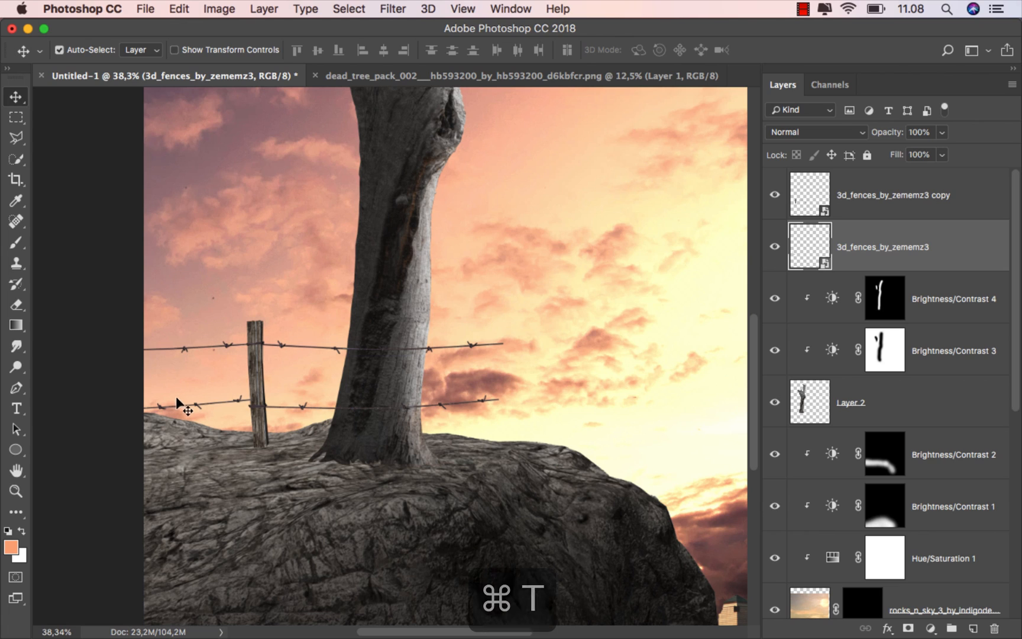
{"action": "left_click_drag", "start_coordinate": [292, 452], "coordinate": [330, 476]}
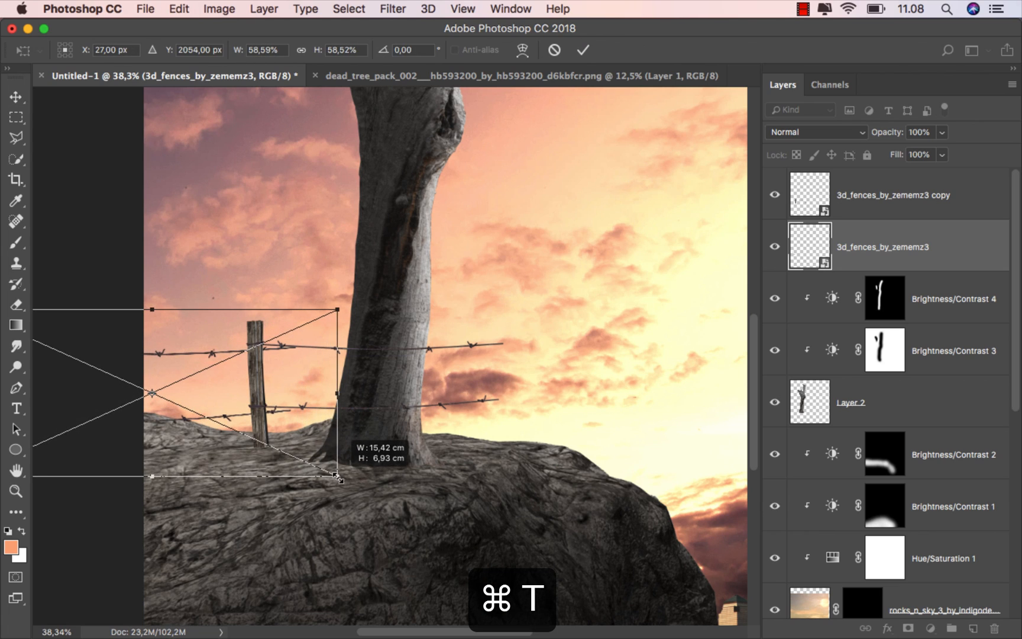
{"action": "left_click", "coordinate": [583, 50]}
{"action": "left_click_drag", "start_coordinate": [298, 339], "coordinate": [261, 337]}
{"action": "scroll", "coordinate": [230, 368], "scroll_direction": "up", "scroll_amount": 1}
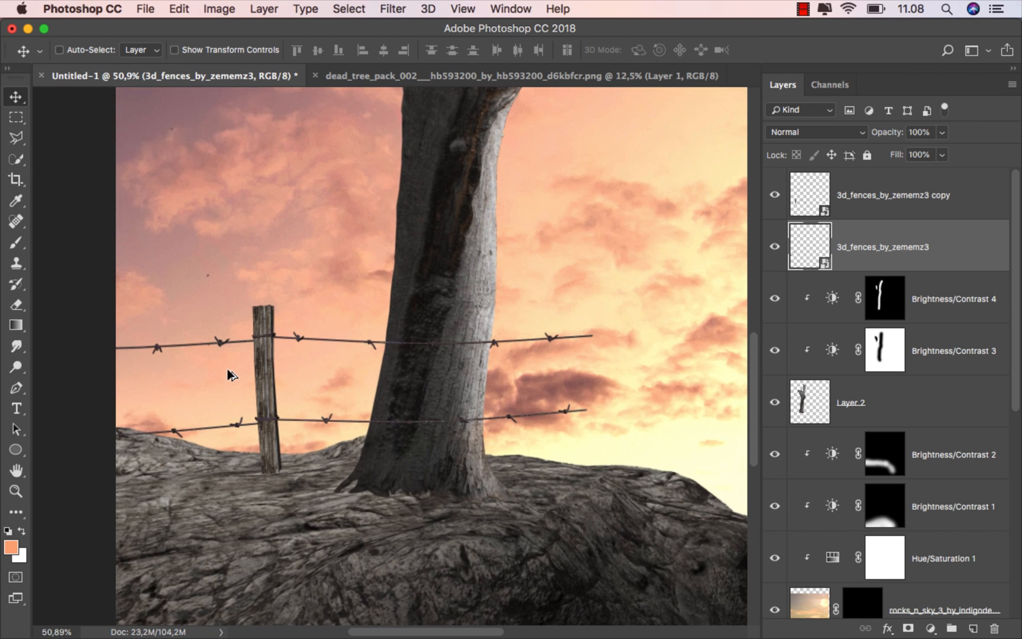
{"action": "scroll", "coordinate": [226, 368], "scroll_direction": "up", "scroll_amount": 1}
Step: Merge the two fence layers and move the merged layer below Layer 2 so the fence sits behind the tree
{"action": "key", "text": "super+0"}
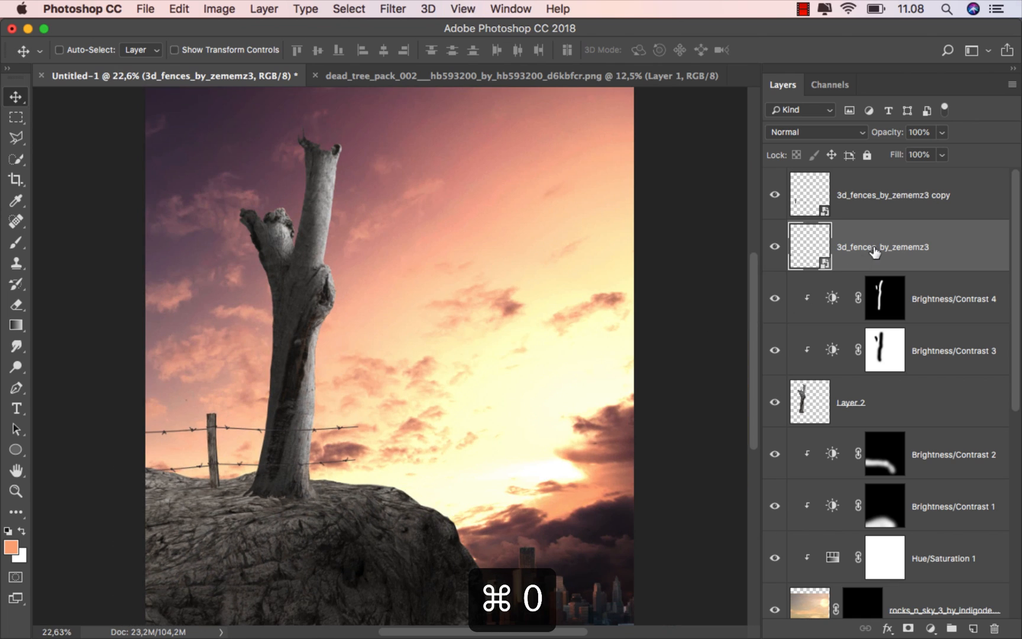
{"action": "left_click", "coordinate": [906, 201], "text": "shift"}
{"action": "key", "text": "super+e"}
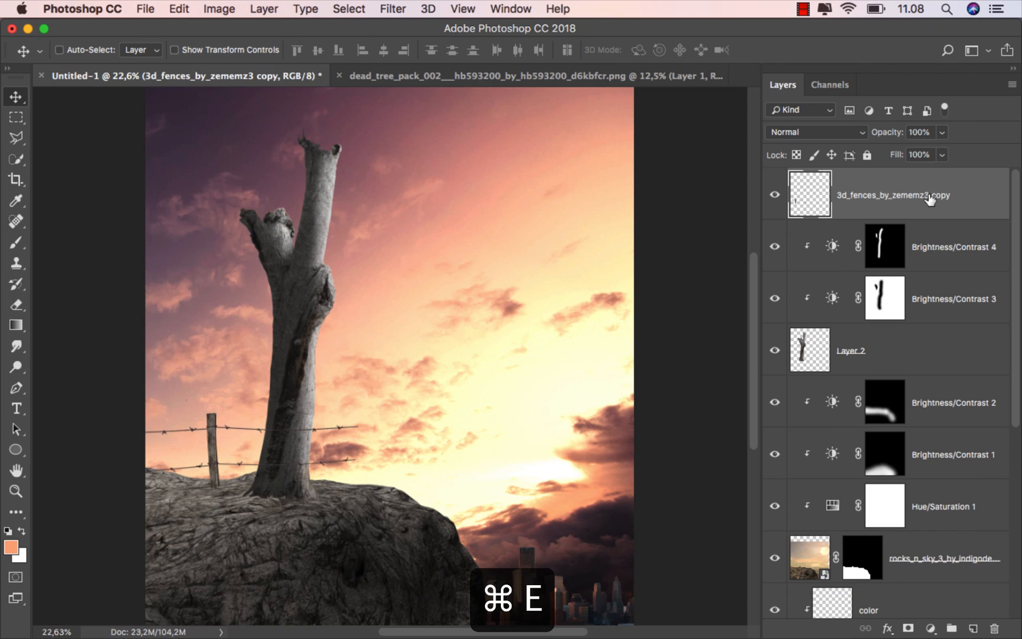
{"action": "left_click_drag", "start_coordinate": [877, 203], "coordinate": [859, 381]}
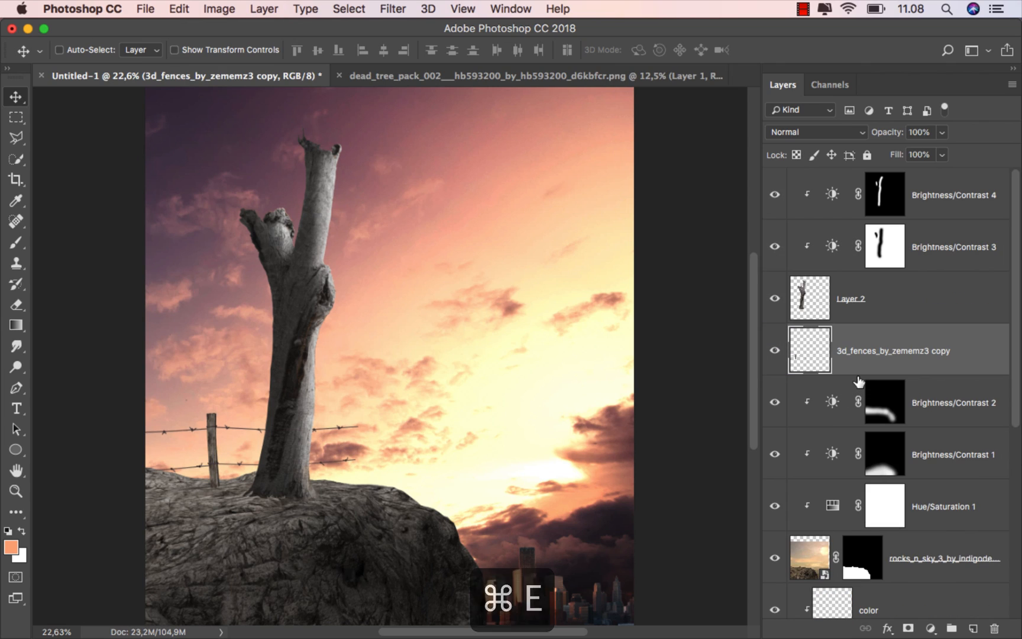
Step: Erase the fence wires right of the tree trunk, and darken the fence with a clipped Brightness/Contrast adjustment at brightness -63
{"action": "left_click_drag", "start_coordinate": [23, 303], "coordinate": [65, 299]}
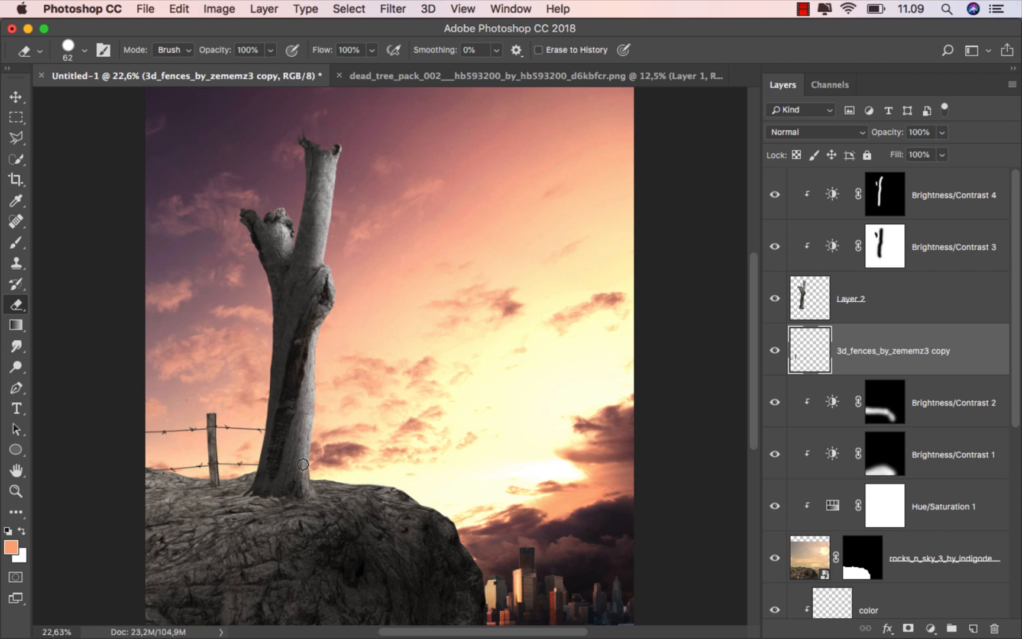
{"action": "key", "text": "v"}
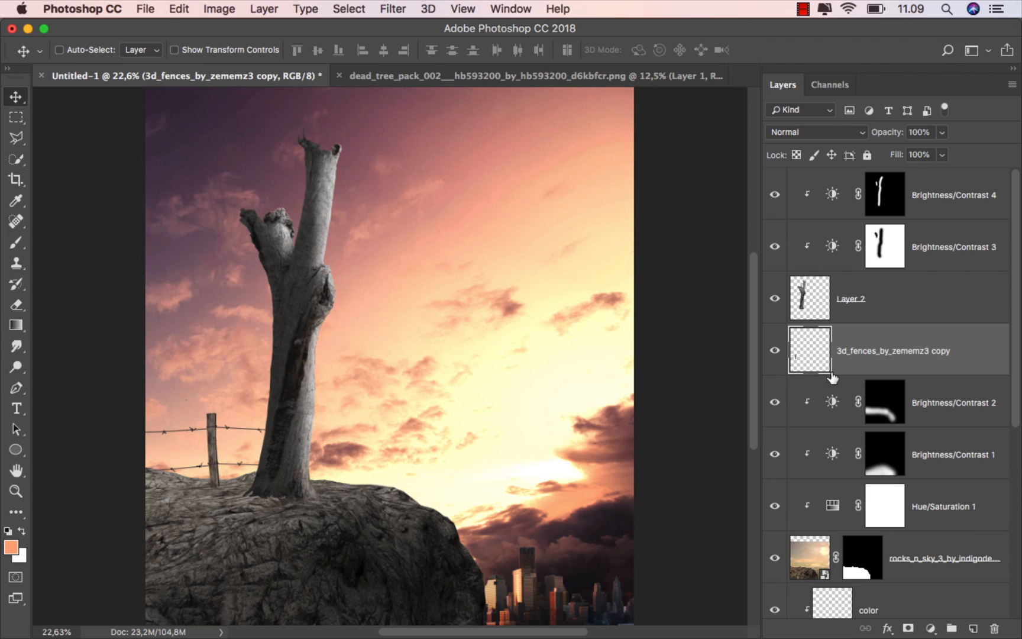
{"action": "left_click", "coordinate": [930, 628]}
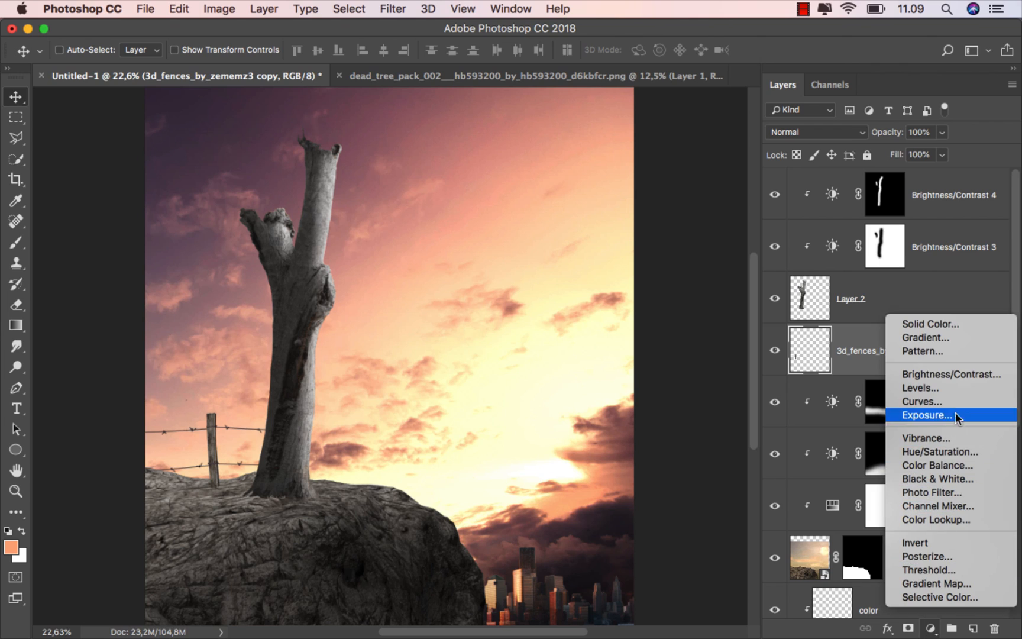
{"action": "left_click", "coordinate": [959, 374]}
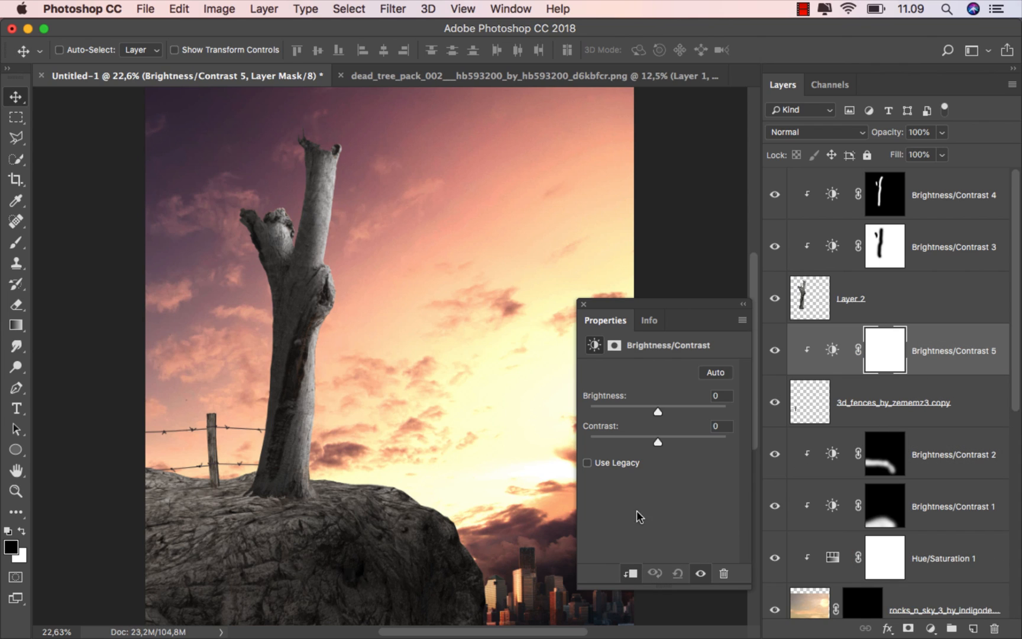
{"action": "left_click_drag", "start_coordinate": [654, 412], "coordinate": [628, 411]}
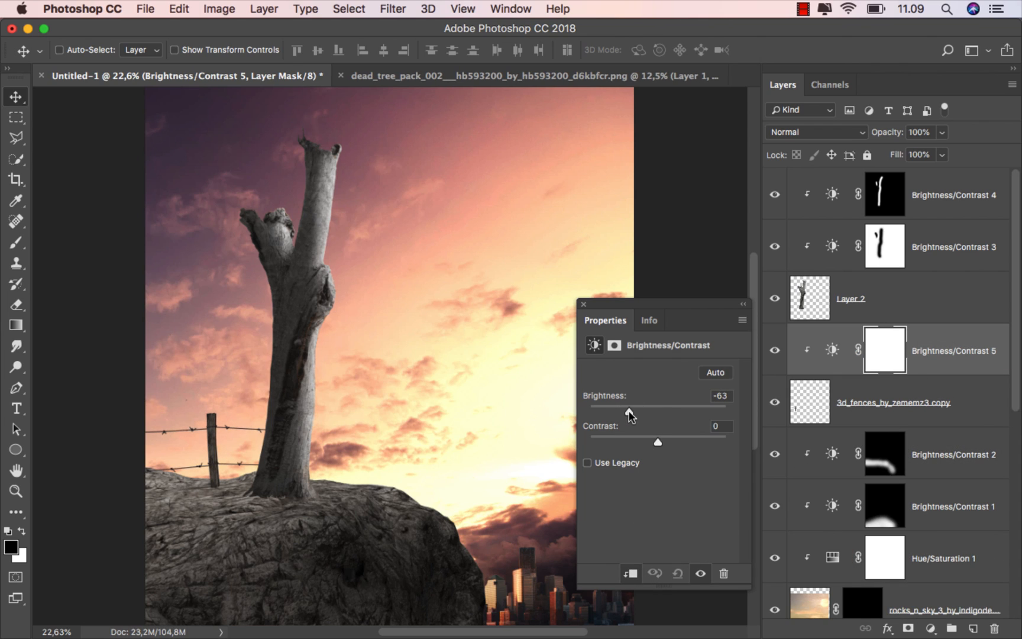
{"action": "left_click", "coordinate": [584, 302]}
{"action": "left_click", "coordinate": [775, 350]}
{"action": "left_click", "coordinate": [776, 350]}
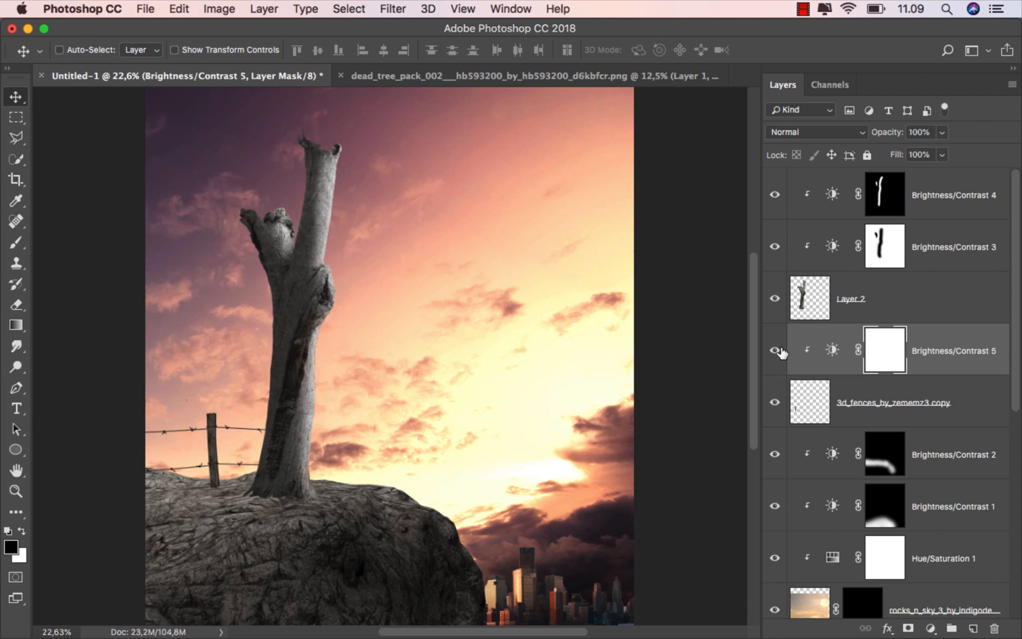
{"action": "left_click", "coordinate": [942, 355]}
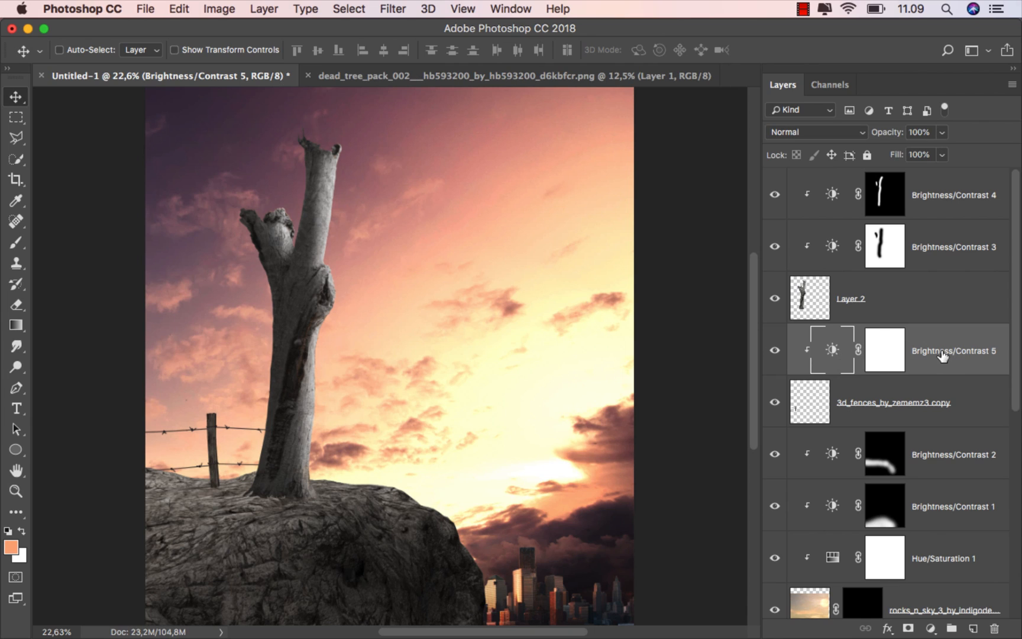
Step: Make Brightness/Contrast 4 active, switch to Finder, place the cut-out stock_ariel_22 PNG of the seated woman into the composite, and flip it horizontally
{"action": "left_click", "coordinate": [949, 191]}
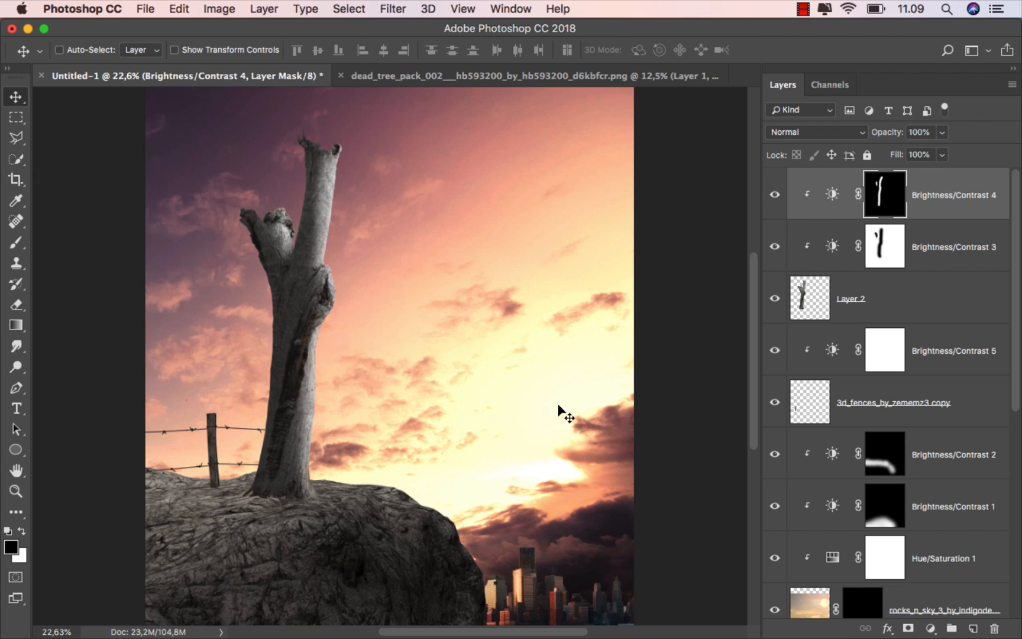
{"action": "mouse_move", "coordinate": [441, 636]}
{"action": "left_click", "coordinate": [417, 612]}
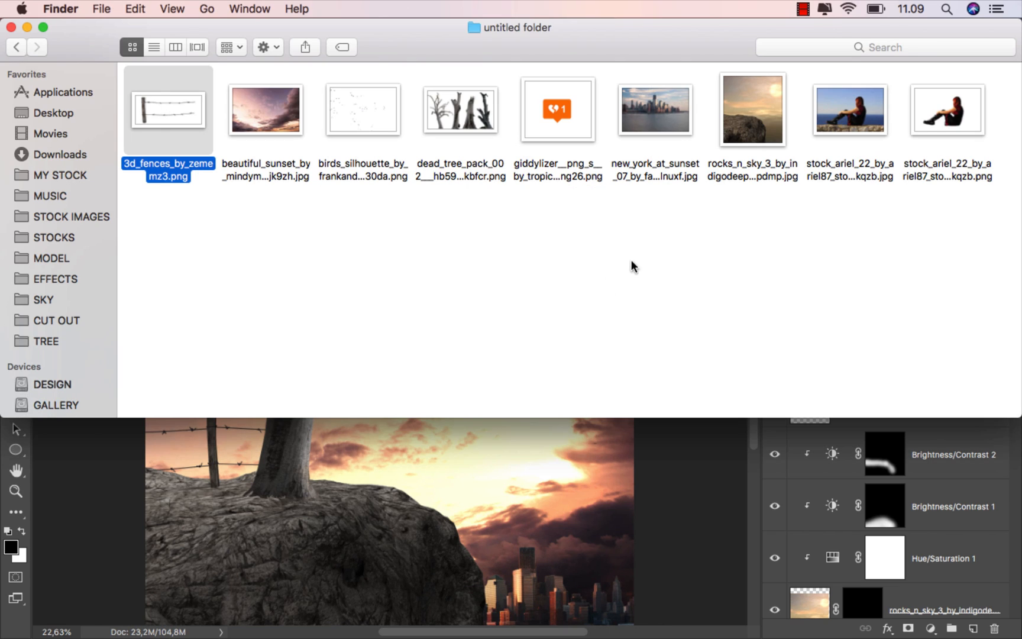
{"action": "left_click_drag", "start_coordinate": [939, 124], "coordinate": [354, 360]}
{"action": "right_click", "coordinate": [384, 387]}
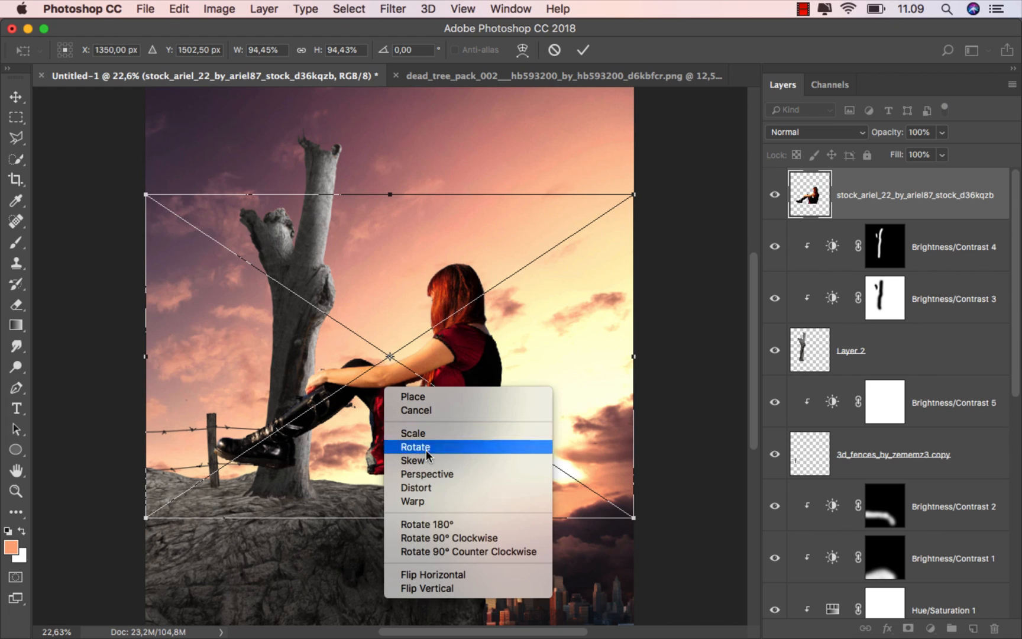
{"action": "left_click", "coordinate": [452, 573]}
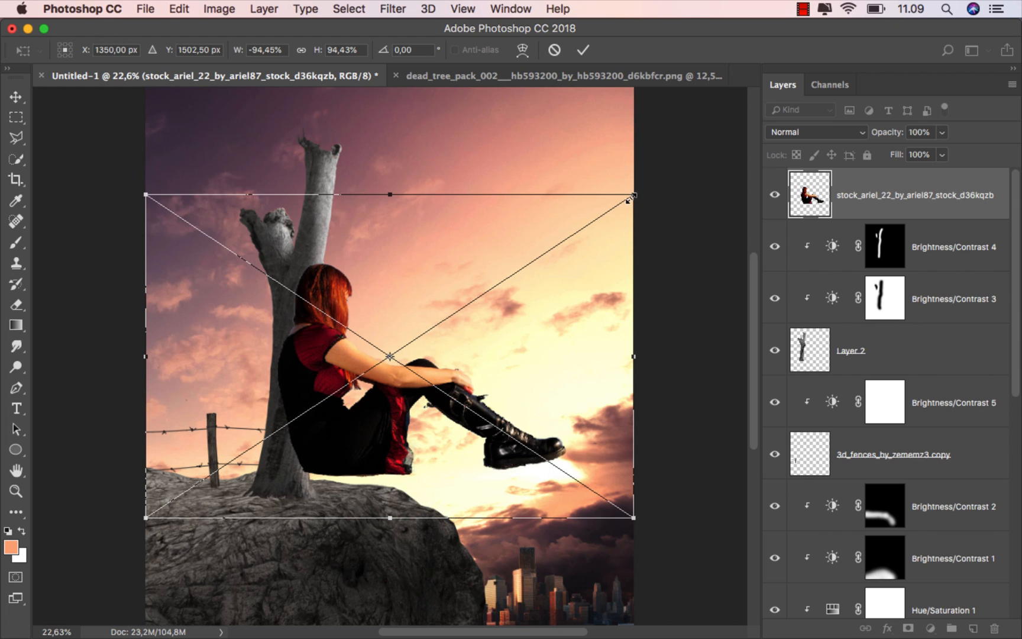
Step: Scale the seated woman proportionally to about 51% and seat her on the rock against the tree's right side
{"action": "left_click_drag", "start_coordinate": [631, 198], "coordinate": [541, 313]}
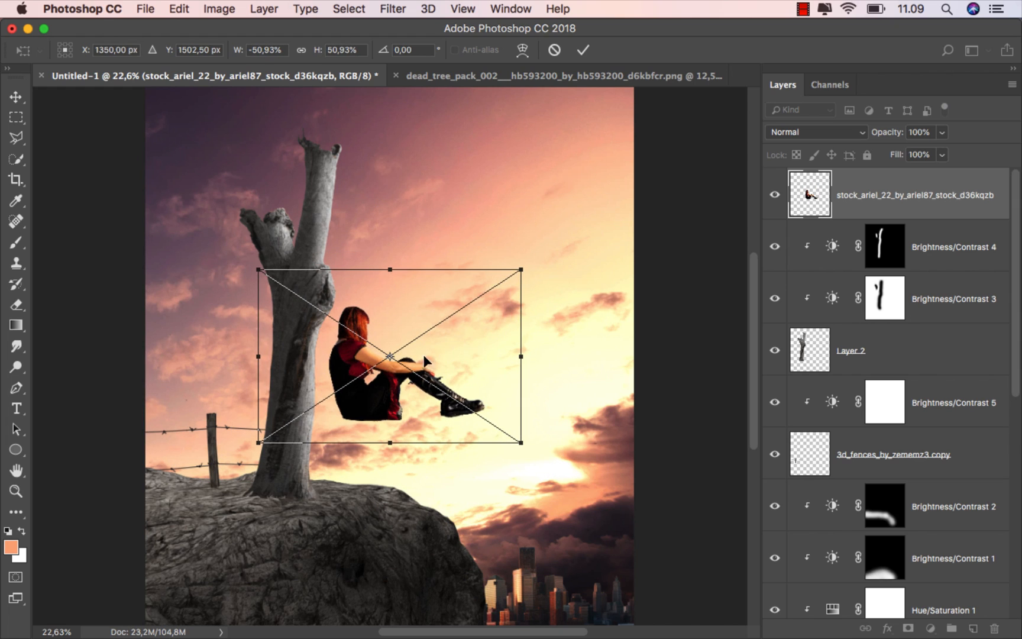
{"action": "left_click_drag", "start_coordinate": [425, 359], "coordinate": [399, 431]}
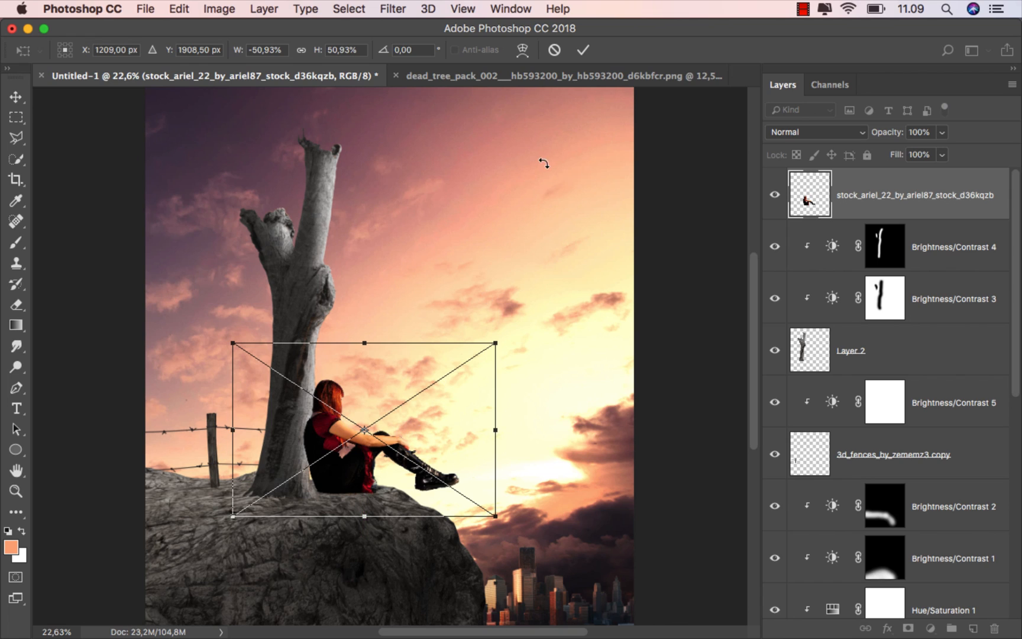
{"action": "left_click", "coordinate": [583, 50]}
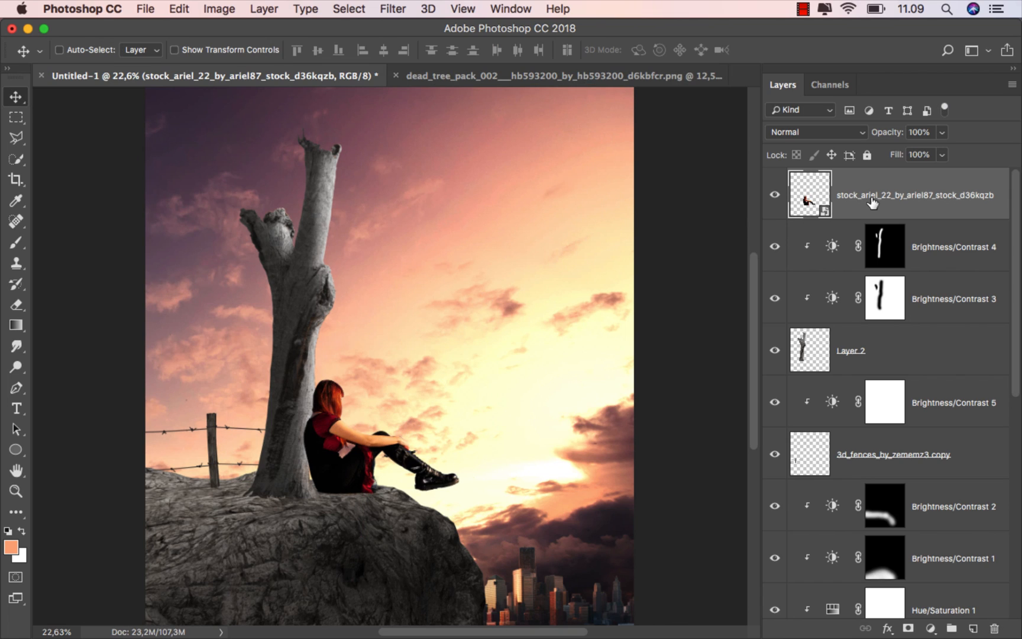
Step: Move the woman's layer below Layer 2 and shift her slightly left so her back tucks behind the trunk
{"action": "left_click_drag", "start_coordinate": [872, 203], "coordinate": [819, 355]}
{"action": "scroll", "coordinate": [366, 470], "scroll_direction": "up", "scroll_amount": 3, "text": "alt"}
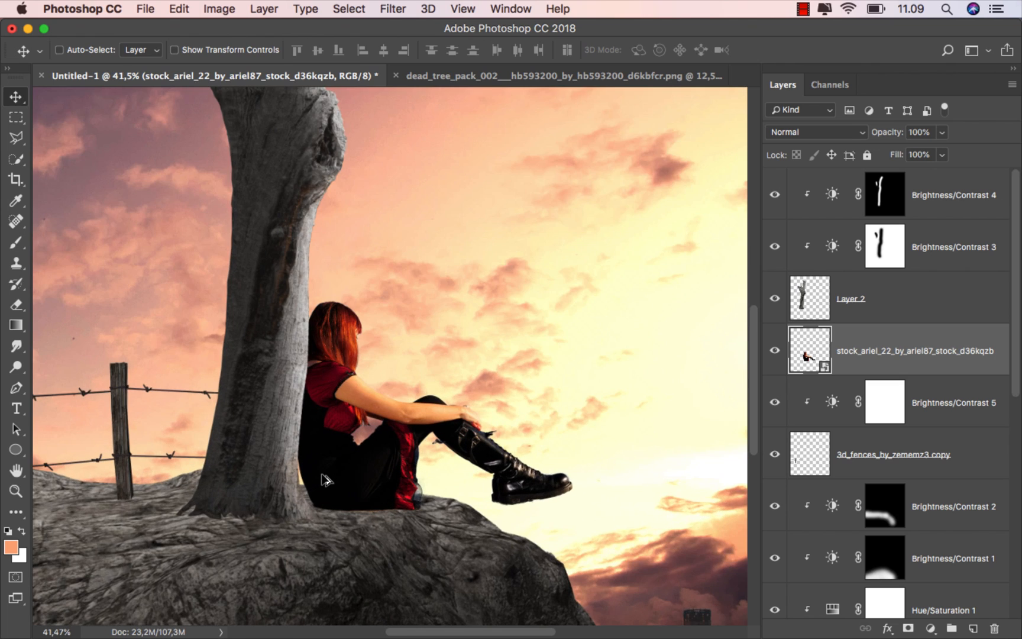
{"action": "left_click_drag", "start_coordinate": [329, 473], "coordinate": [314, 470]}
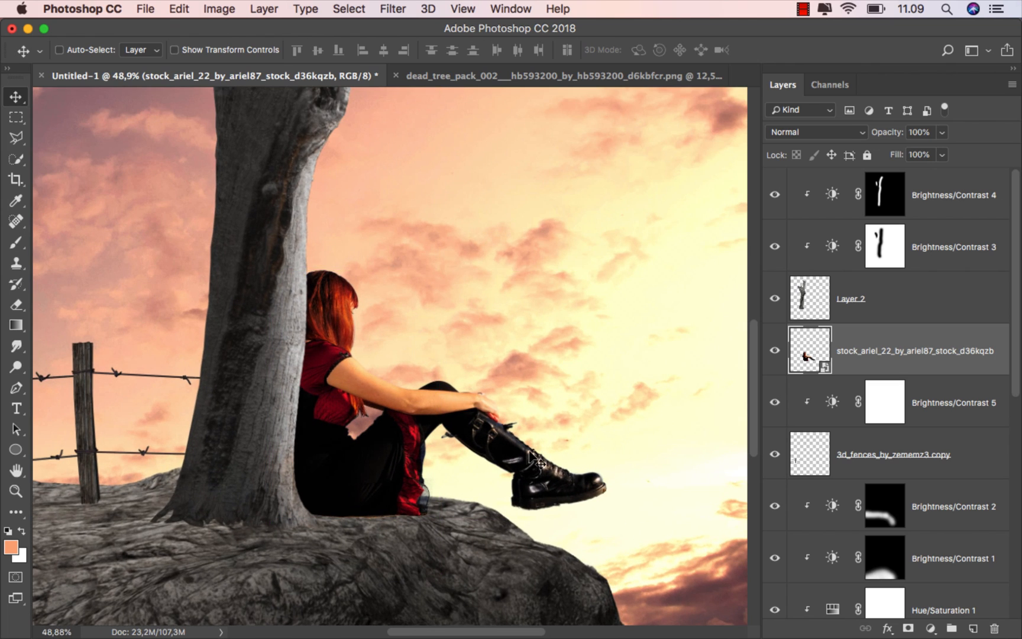
{"action": "scroll", "coordinate": [518, 468], "scroll_direction": "down", "scroll_amount": 2, "text": "alt"}
{"action": "scroll", "coordinate": [518, 476], "scroll_direction": "up", "scroll_amount": 4, "text": "alt"}
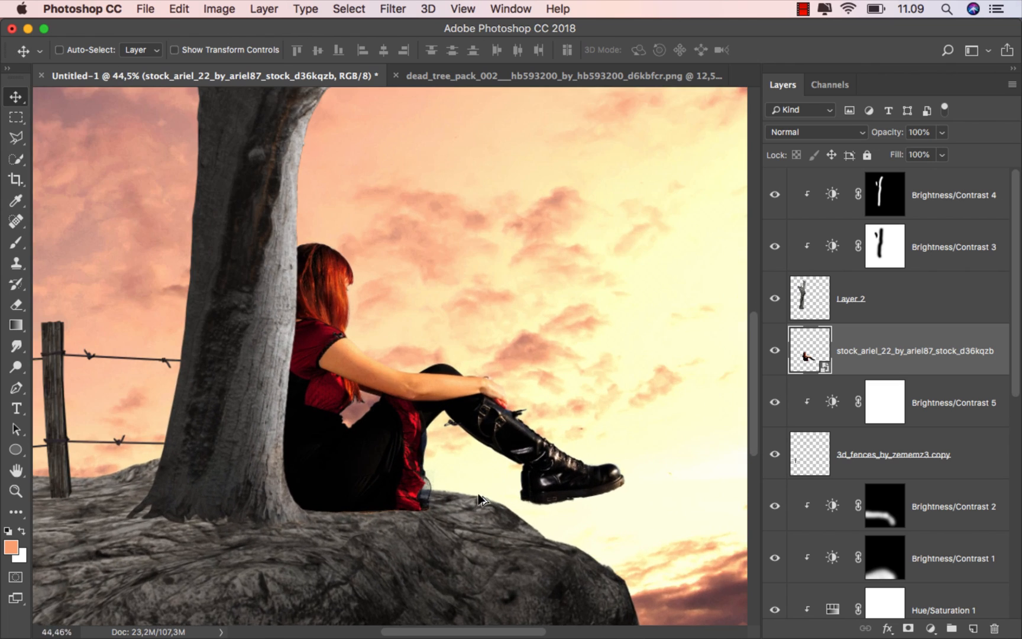
Step: Rotate the woman about 1° clockwise and shift her slightly right along the rock
{"action": "key", "text": "super+t"}
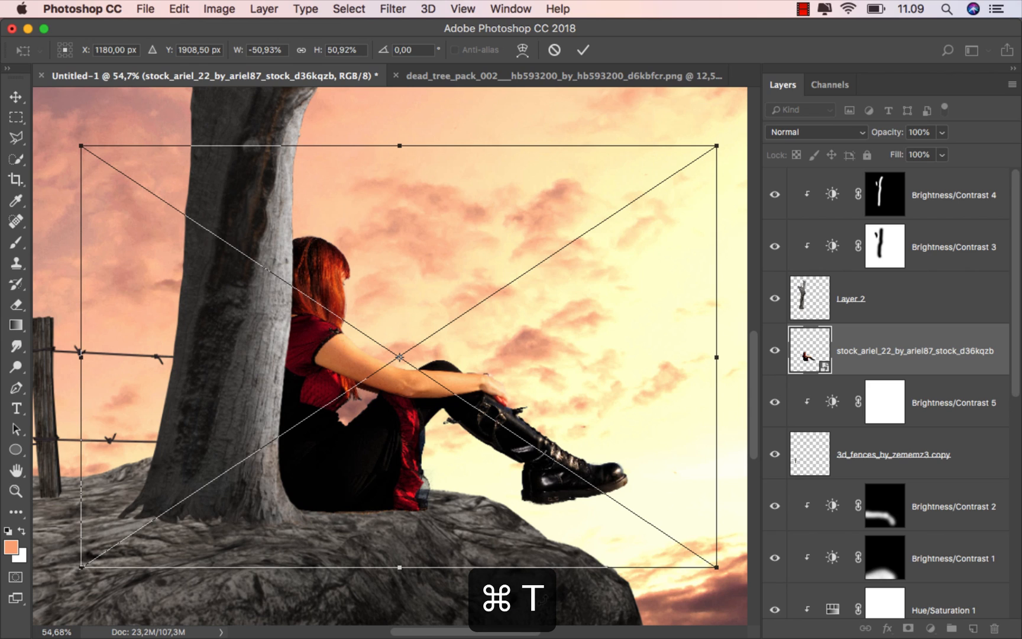
{"action": "left_click_drag", "start_coordinate": [543, 599], "coordinate": [539, 602]}
{"action": "left_click_drag", "start_coordinate": [432, 464], "coordinate": [441, 467]}
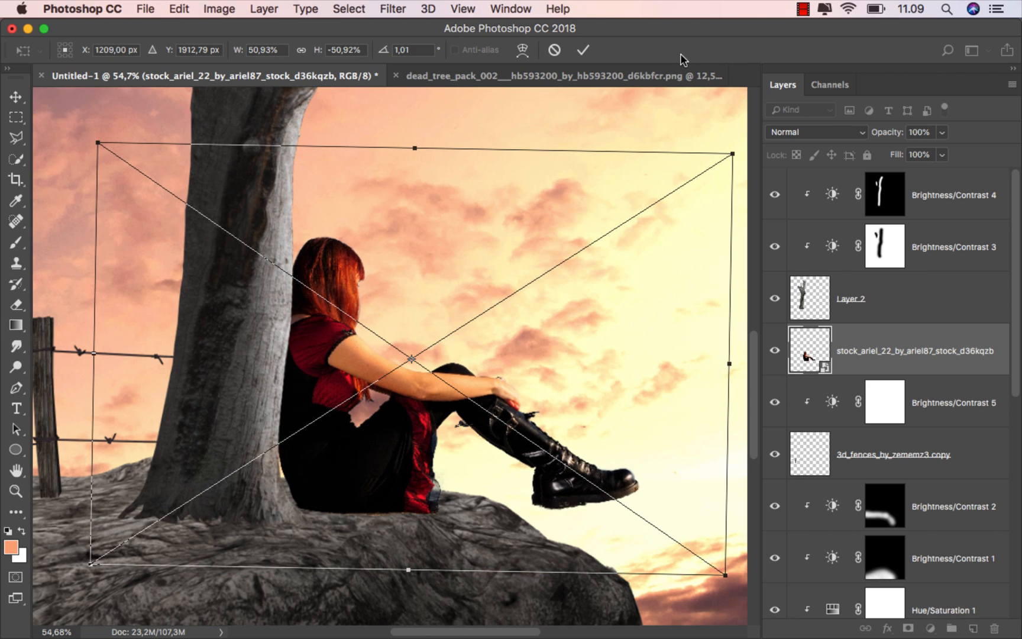
{"action": "left_click", "coordinate": [583, 49]}
Step: Add a layer mask to the woman's layer and paint black with a 23 px brush to blend her skirt's bottom edge into the rock
{"action": "scroll", "coordinate": [352, 538], "scroll_direction": "up", "scroll_amount": 5, "text": "alt"}
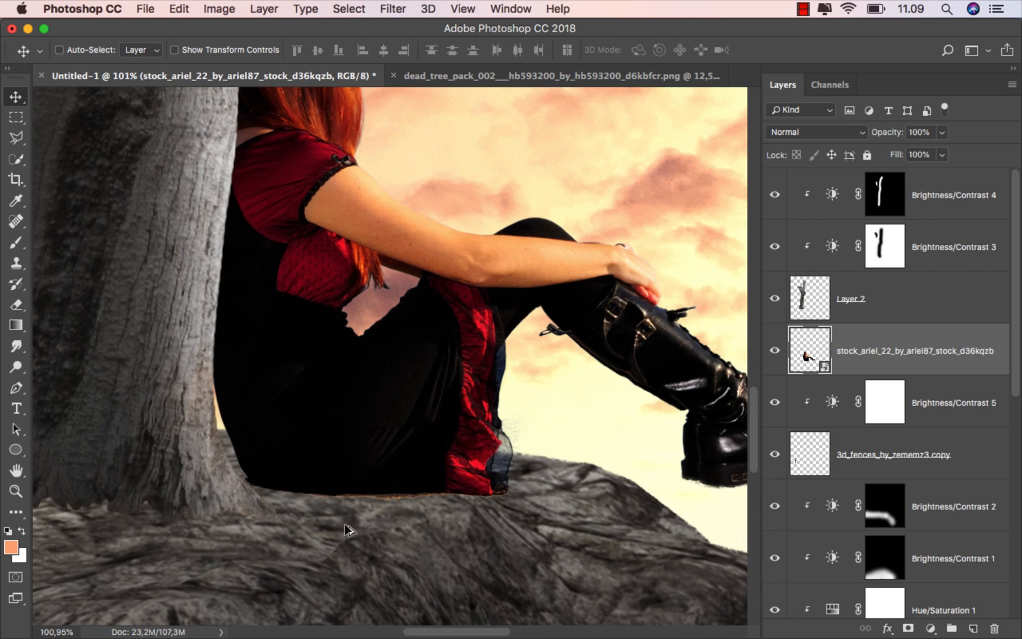
{"action": "scroll", "coordinate": [348, 528], "scroll_direction": "up", "scroll_amount": 1, "text": "alt"}
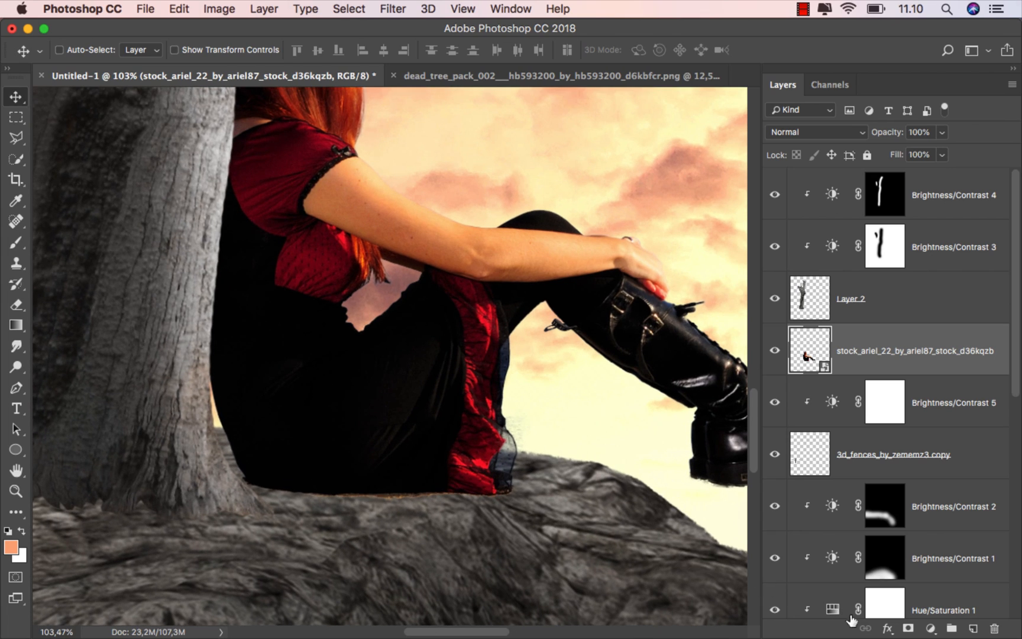
{"action": "left_click", "coordinate": [908, 628]}
{"action": "left_click_drag", "start_coordinate": [16, 242], "coordinate": [88, 239]}
{"action": "right_click", "coordinate": [273, 422]}
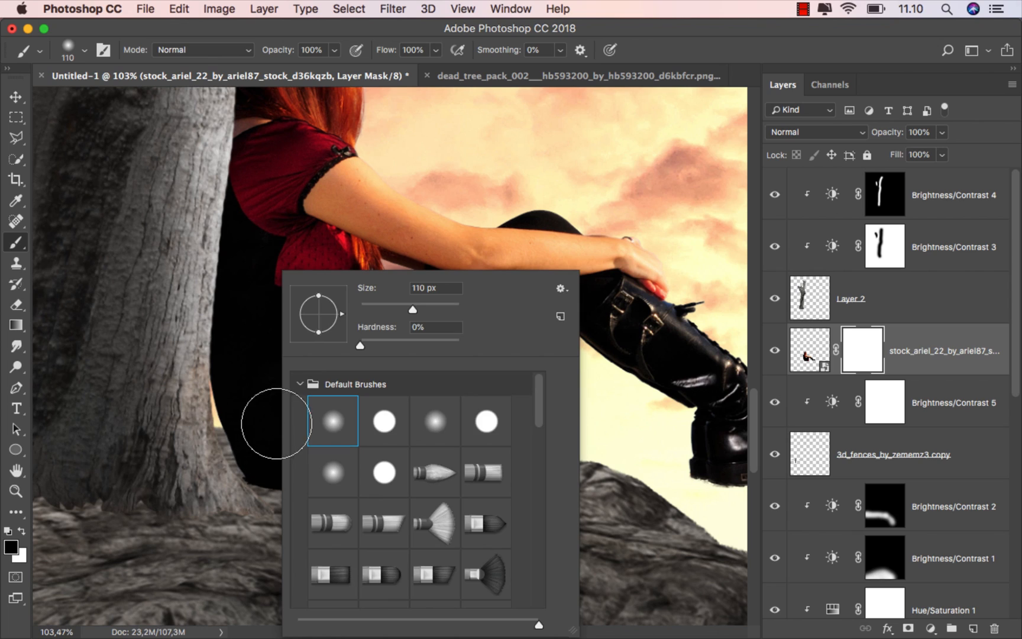
{"action": "left_click", "coordinate": [407, 340]}
{"action": "left_click", "coordinate": [384, 306]}
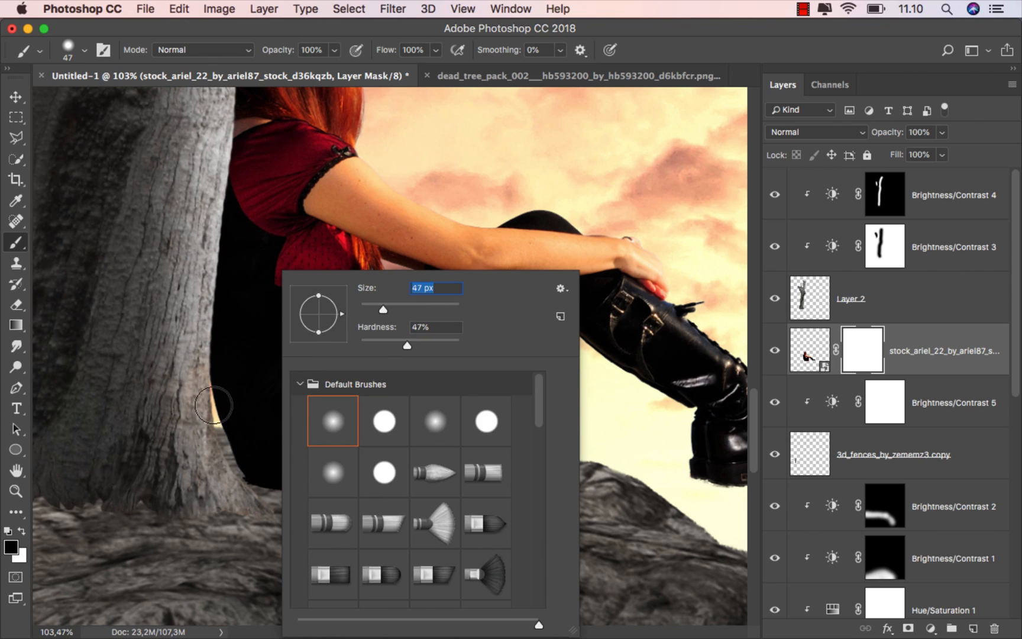
{"action": "left_click_drag", "start_coordinate": [213, 406], "coordinate": [200, 405]}
{"action": "scroll", "coordinate": [264, 504], "scroll_direction": "up", "scroll_amount": 3}
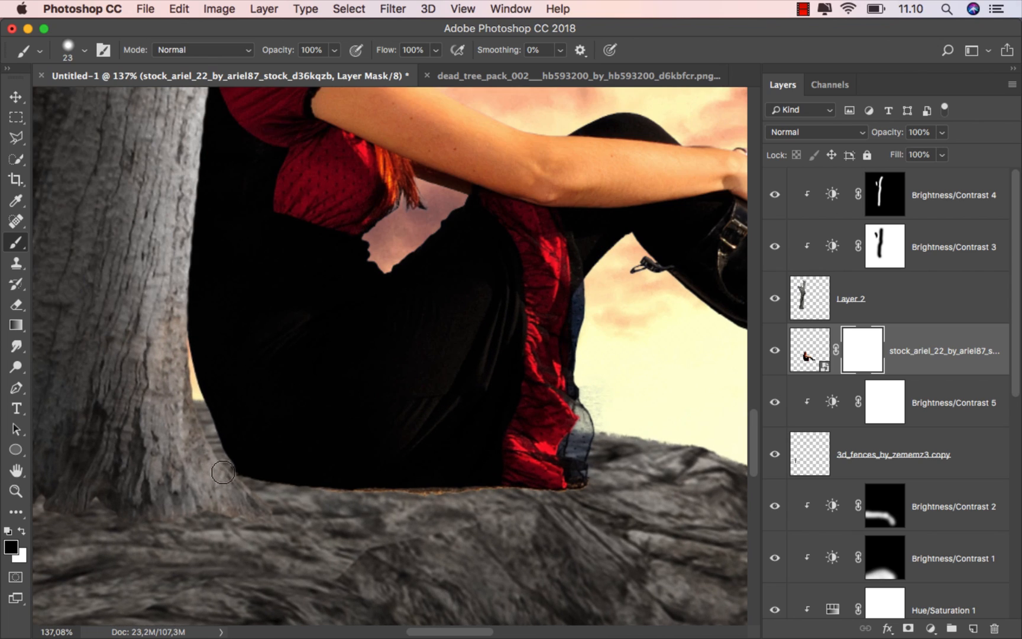
{"action": "left_click_drag", "start_coordinate": [271, 491], "coordinate": [587, 492]}
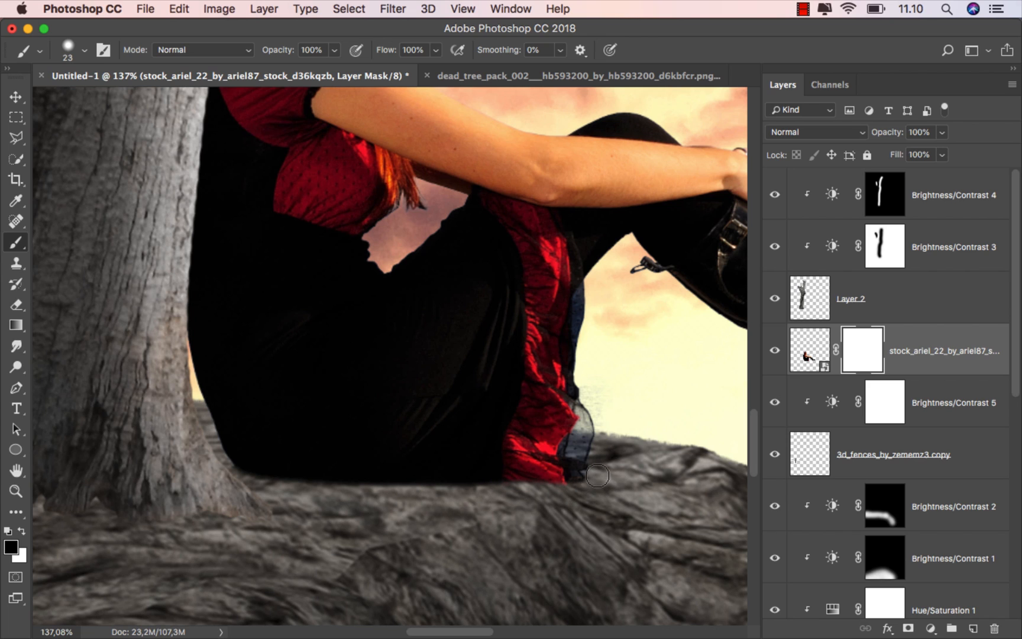
{"action": "key", "text": "super+0"}
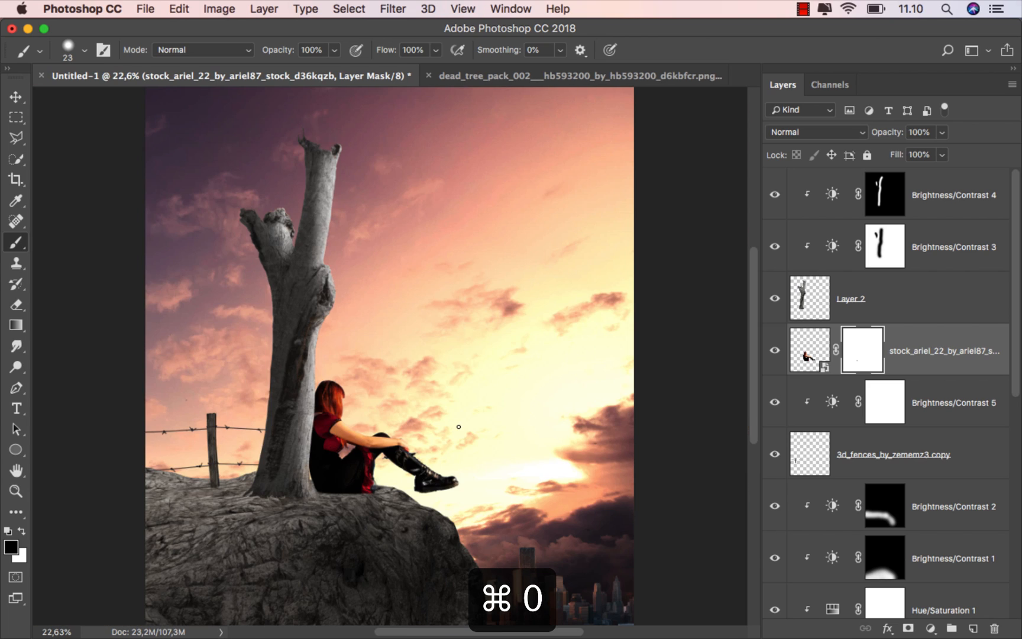
{"action": "key", "text": "v"}
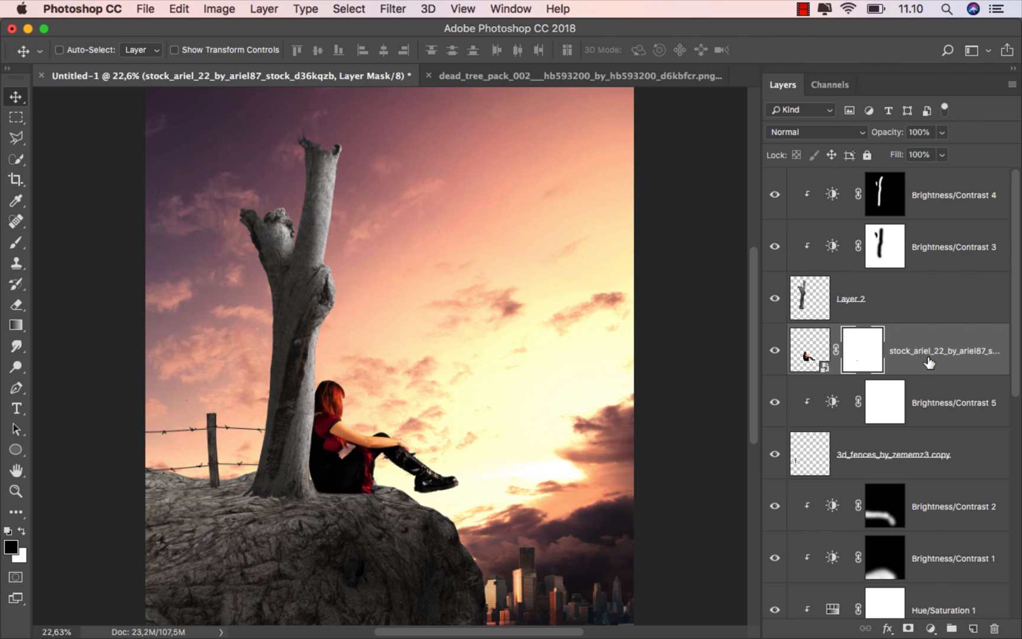
{"action": "key", "text": "super+2"}
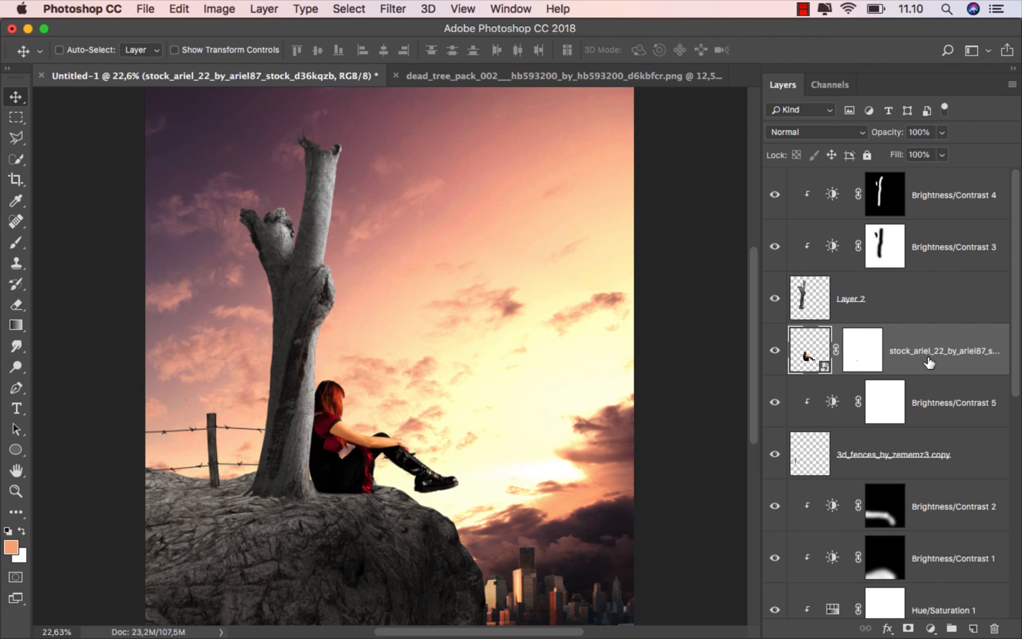
Step: Select all layers from the fence copy up to Brightness/Contrast 4 and move the fence, woman and tree left together on the rock
{"action": "left_click", "coordinate": [915, 455]}
{"action": "key", "text": "shift"}
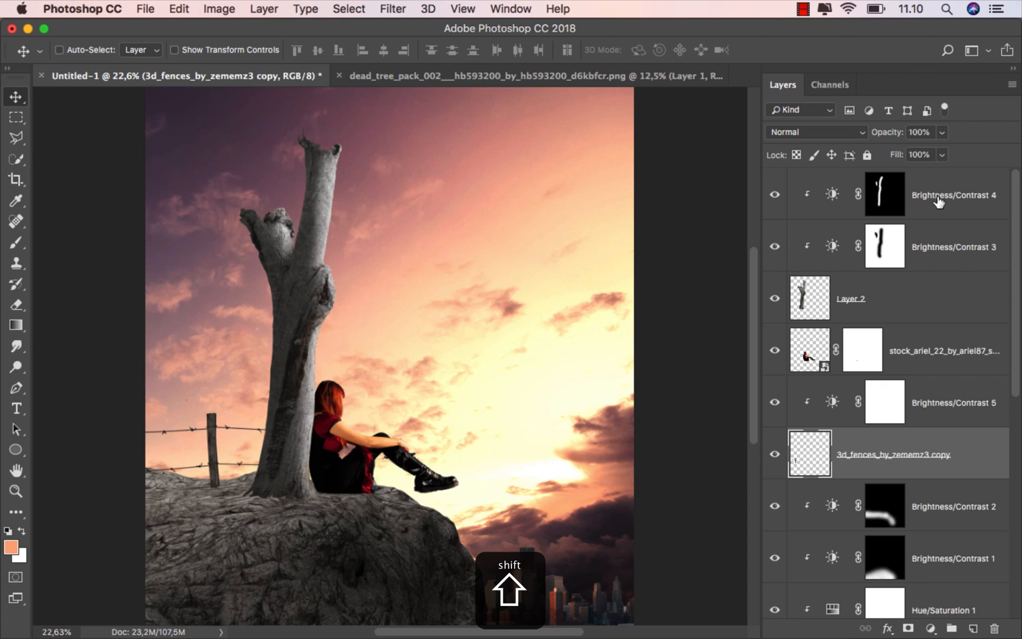
{"action": "left_click", "coordinate": [938, 201], "text": "shift"}
{"action": "left_click_drag", "start_coordinate": [334, 383], "coordinate": [297, 388]}
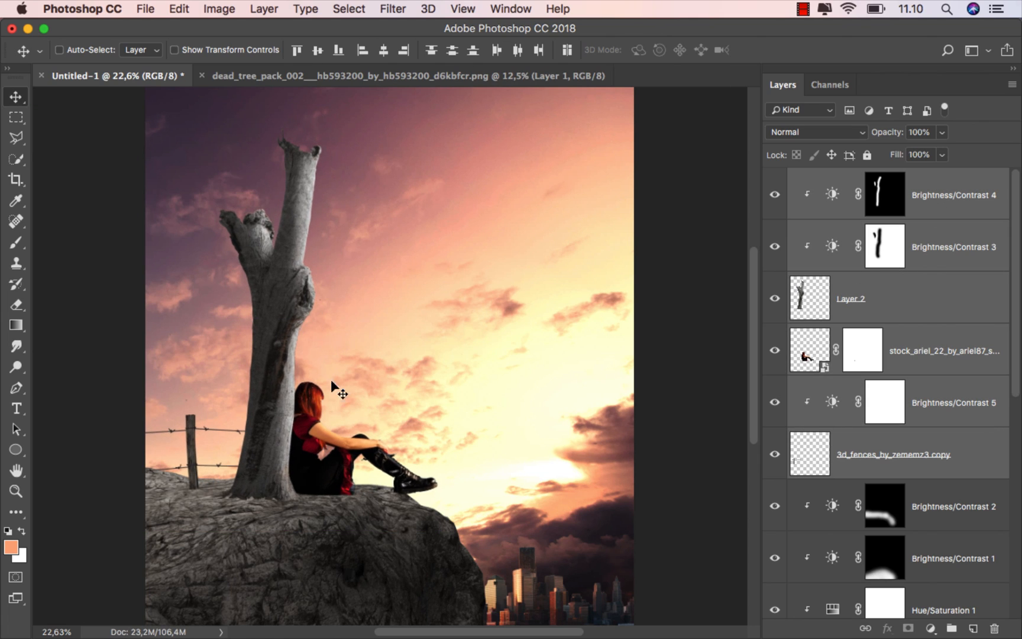
Step: Add a Hue/Saturation adjustment clipped to the woman's layer with saturation set to -38
{"action": "left_click", "coordinate": [932, 207]}
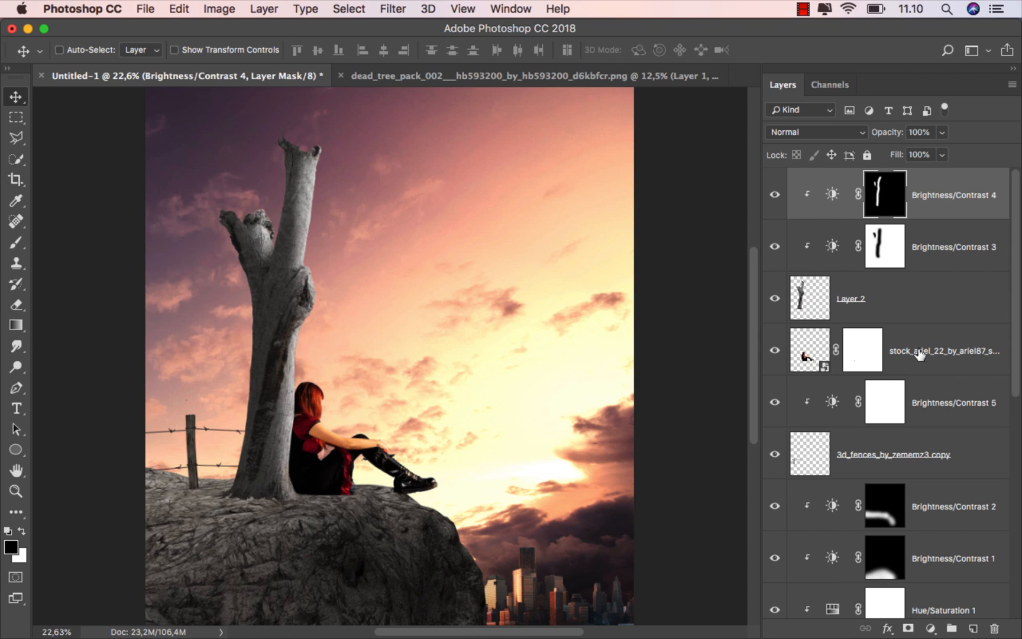
{"action": "left_click", "coordinate": [918, 354]}
{"action": "left_click", "coordinate": [926, 627]}
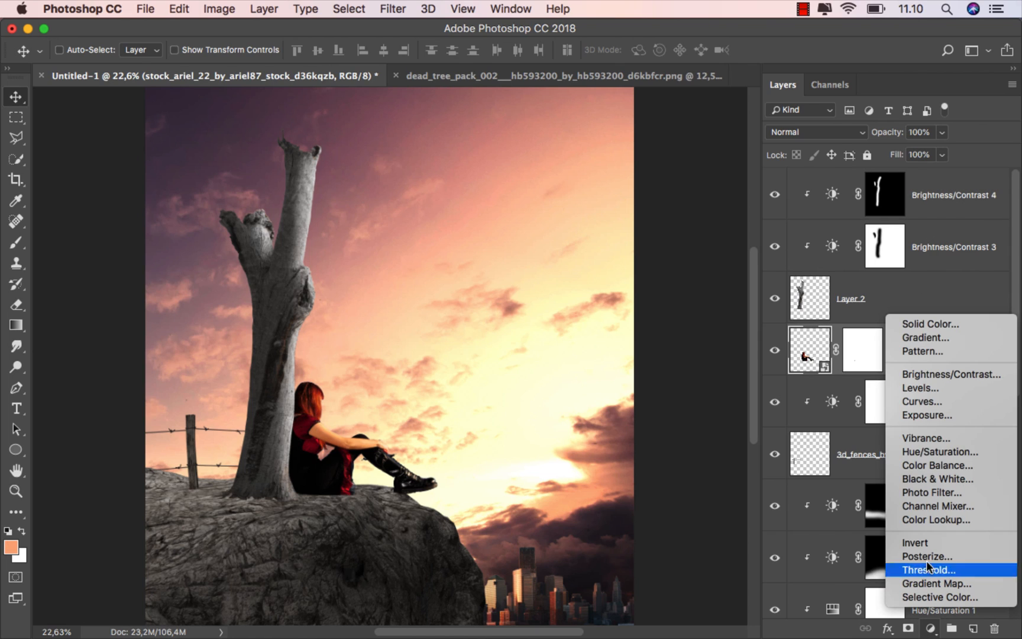
{"action": "left_click", "coordinate": [939, 452]}
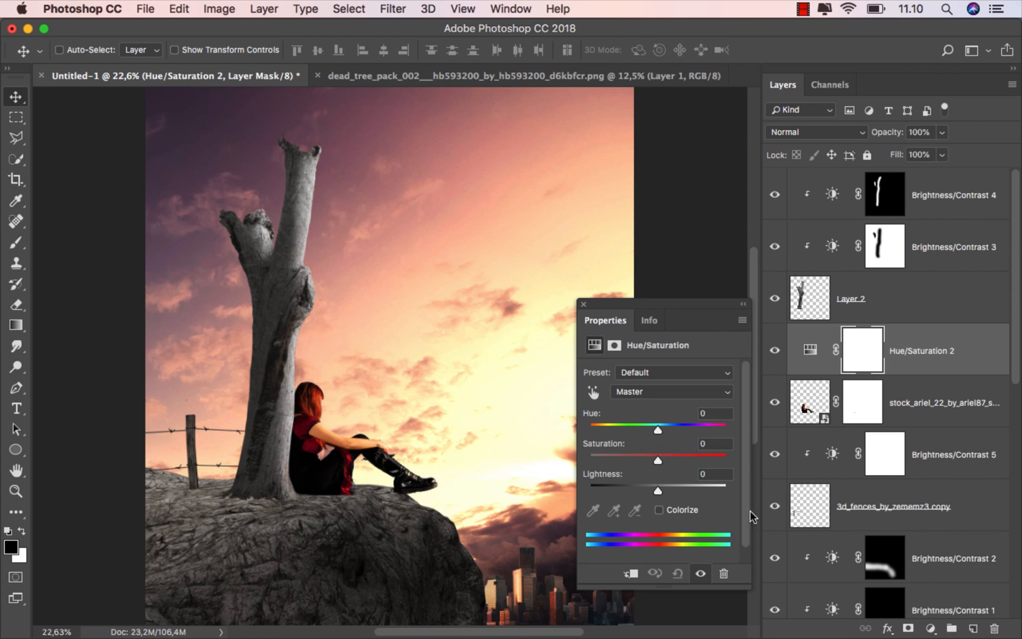
{"action": "left_click", "coordinate": [631, 573]}
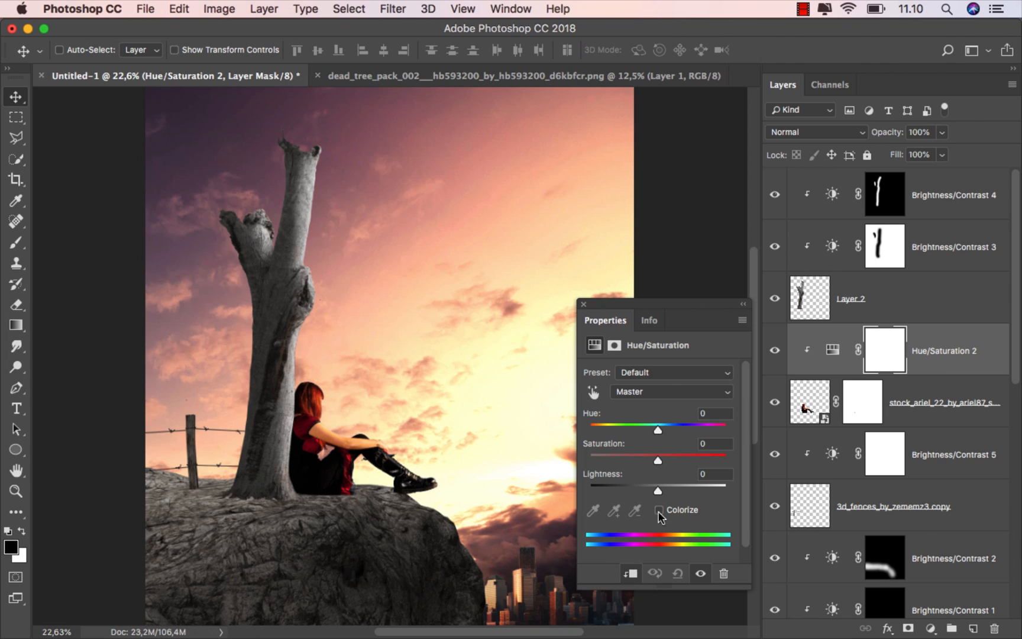
{"action": "left_click_drag", "start_coordinate": [656, 459], "coordinate": [628, 459]}
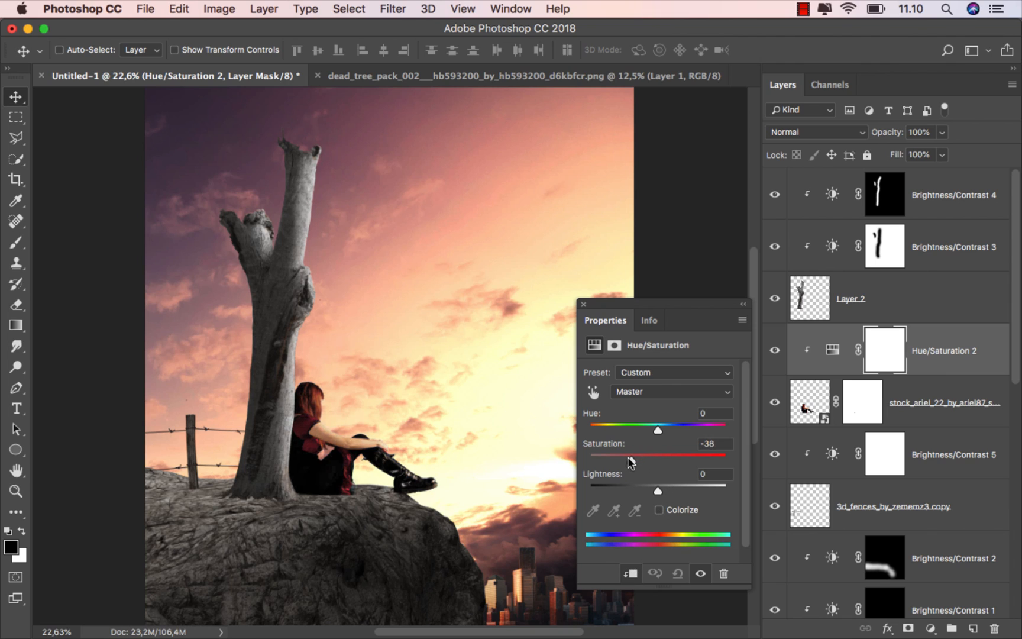
Step: Add a Brightness/Contrast adjustment above Hue/Saturation 2, clipped to the woman's layer, with brightness set to 58
{"action": "left_click", "coordinate": [583, 304]}
{"action": "left_click", "coordinate": [773, 352]}
{"action": "left_click", "coordinate": [772, 352]}
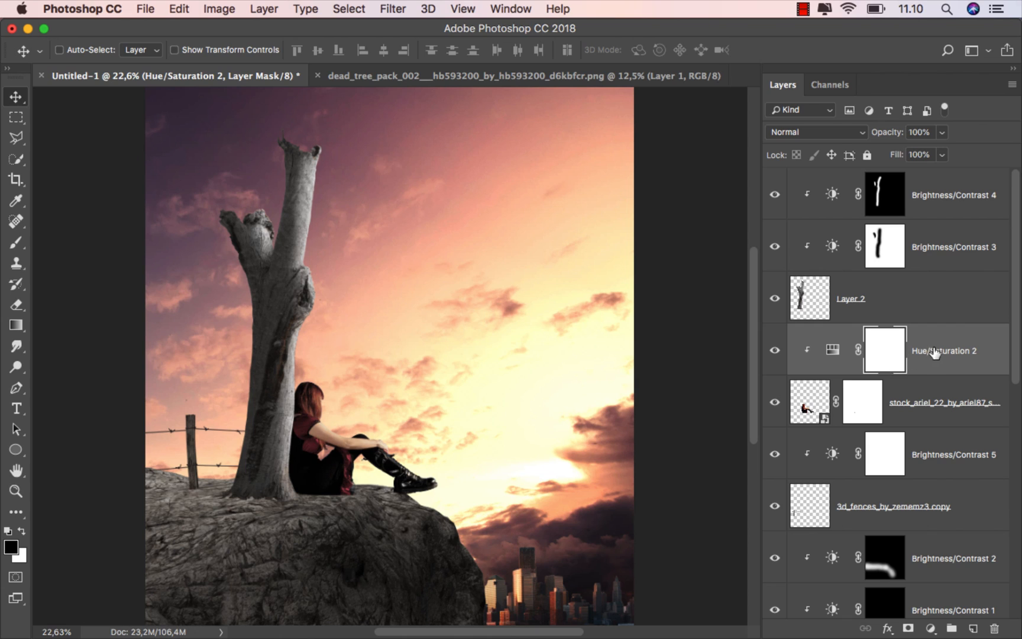
{"action": "left_click", "coordinate": [935, 353]}
{"action": "left_click", "coordinate": [927, 627]}
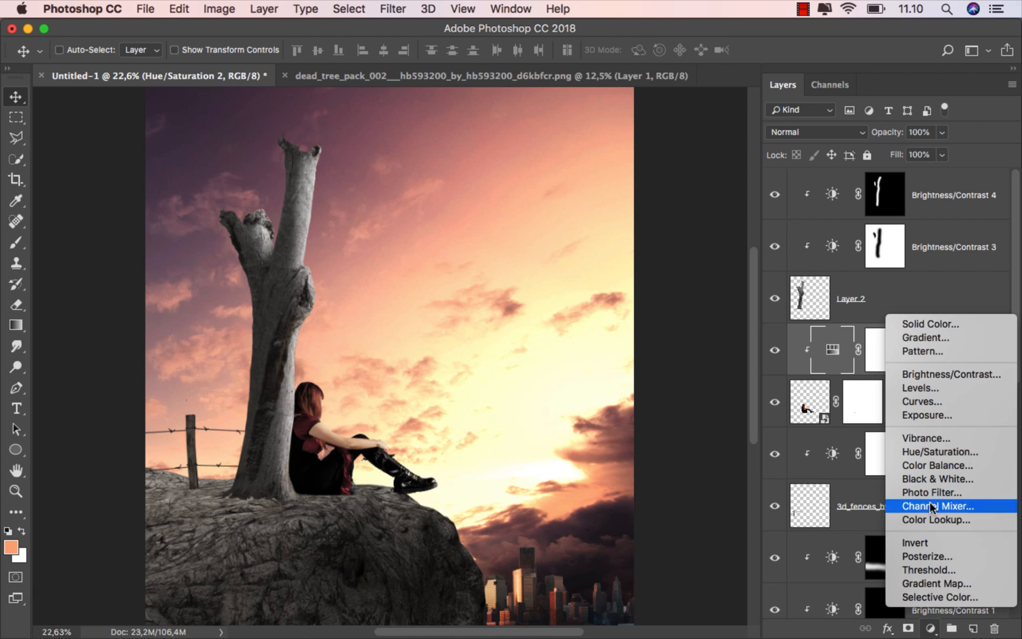
{"action": "left_click", "coordinate": [947, 370]}
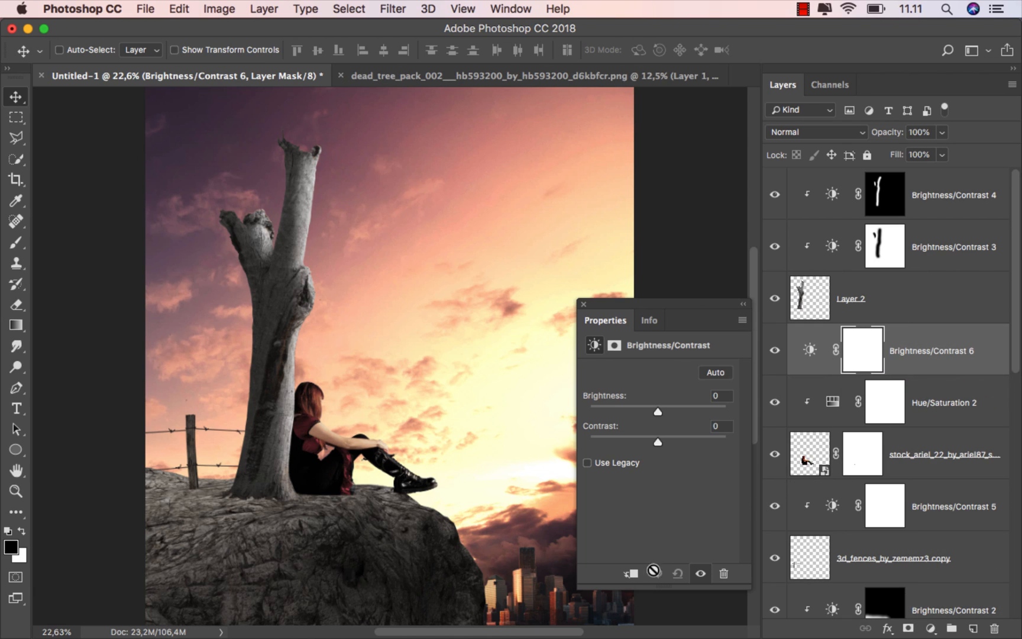
{"action": "left_click", "coordinate": [632, 573]}
{"action": "left_click_drag", "start_coordinate": [671, 413], "coordinate": [684, 406]}
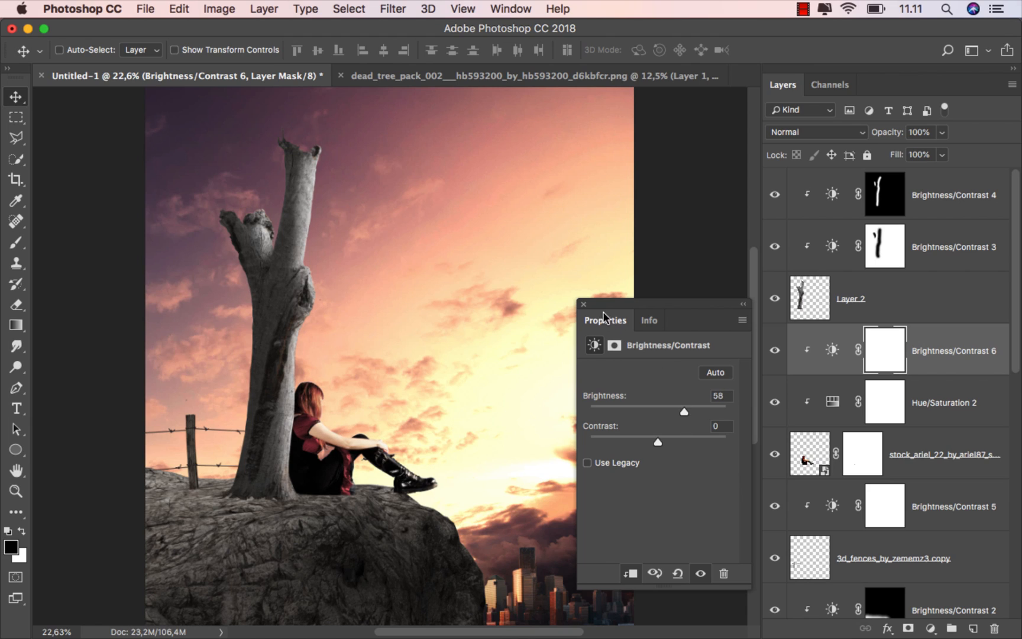
{"action": "left_click", "coordinate": [584, 304]}
Step: Invert the Brightness/Contrast 6 mask and paint white with a 124 px soft brush along the woman's sunlit hair, arm and legs
{"action": "key", "text": "super+i"}
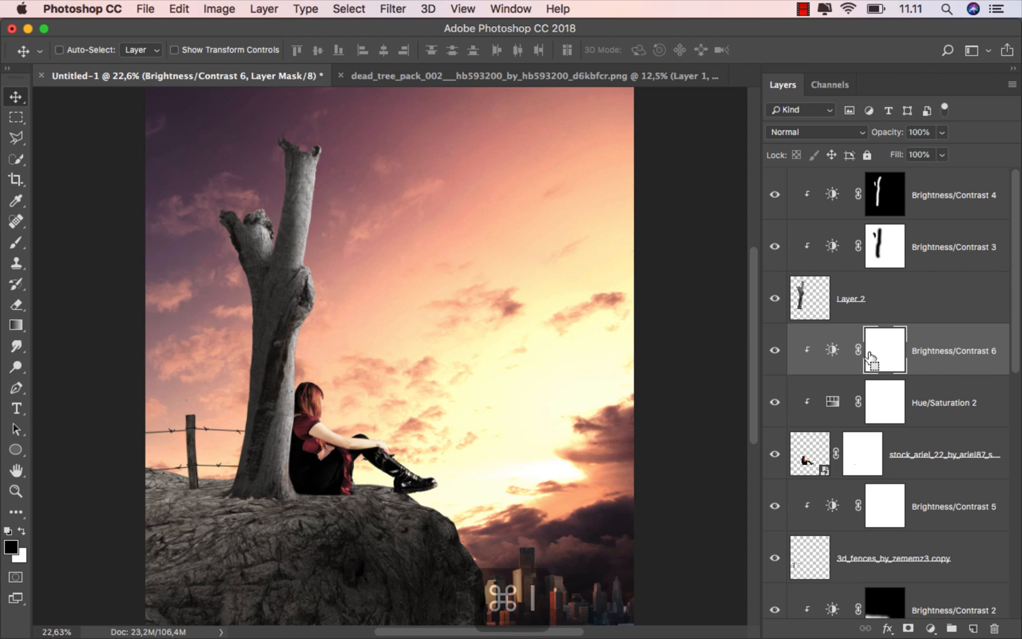
{"action": "left_click", "coordinate": [16, 242]}
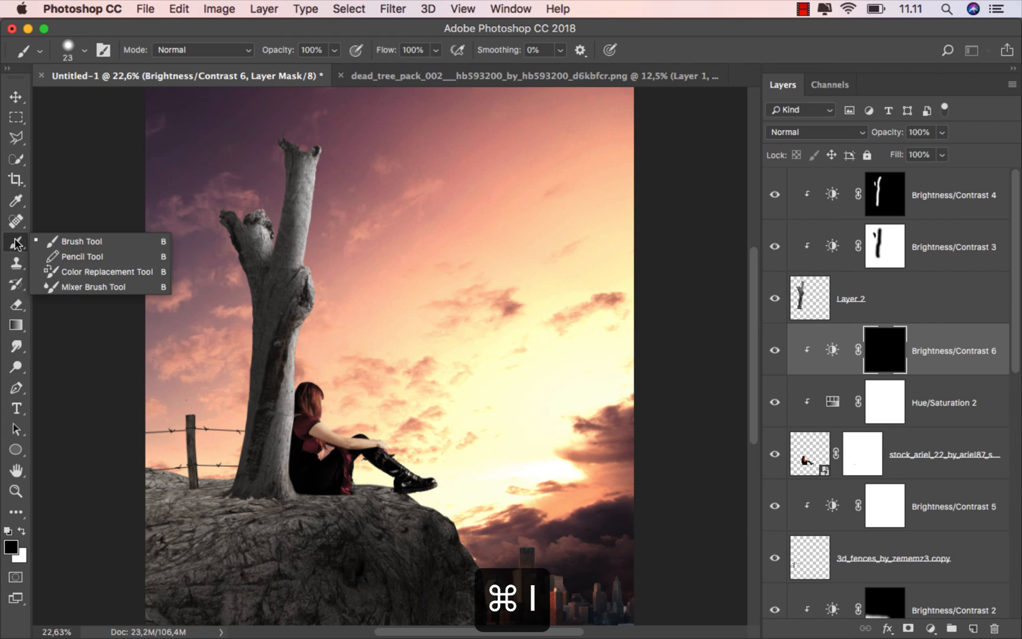
{"action": "left_click", "coordinate": [71, 219]}
{"action": "left_click", "coordinate": [22, 531]}
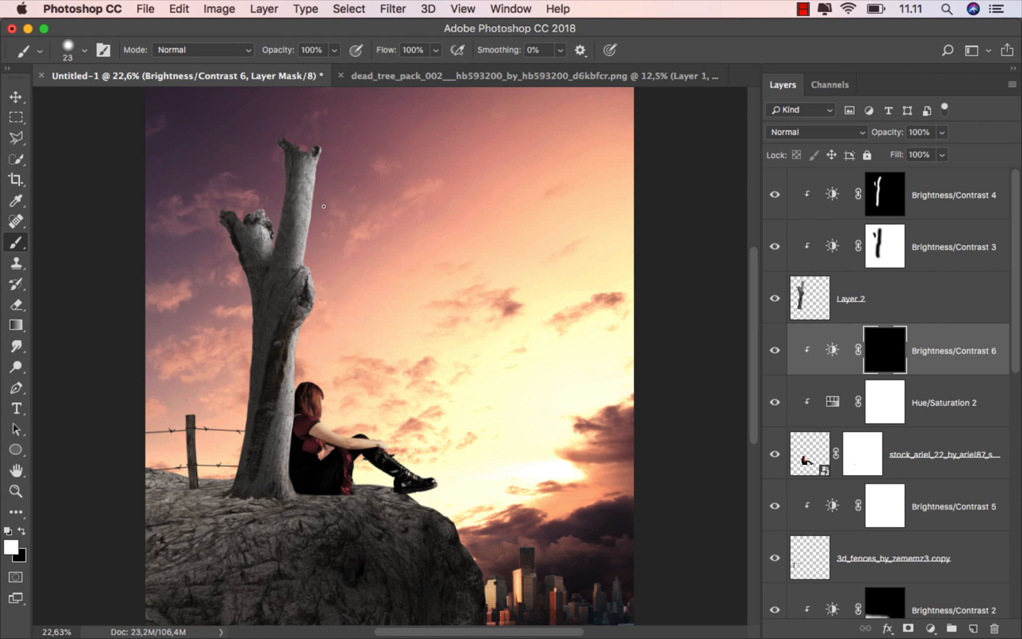
{"action": "scroll", "coordinate": [338, 423], "scroll_direction": "up", "scroll_amount": 2}
{"action": "right_click", "coordinate": [340, 381]}
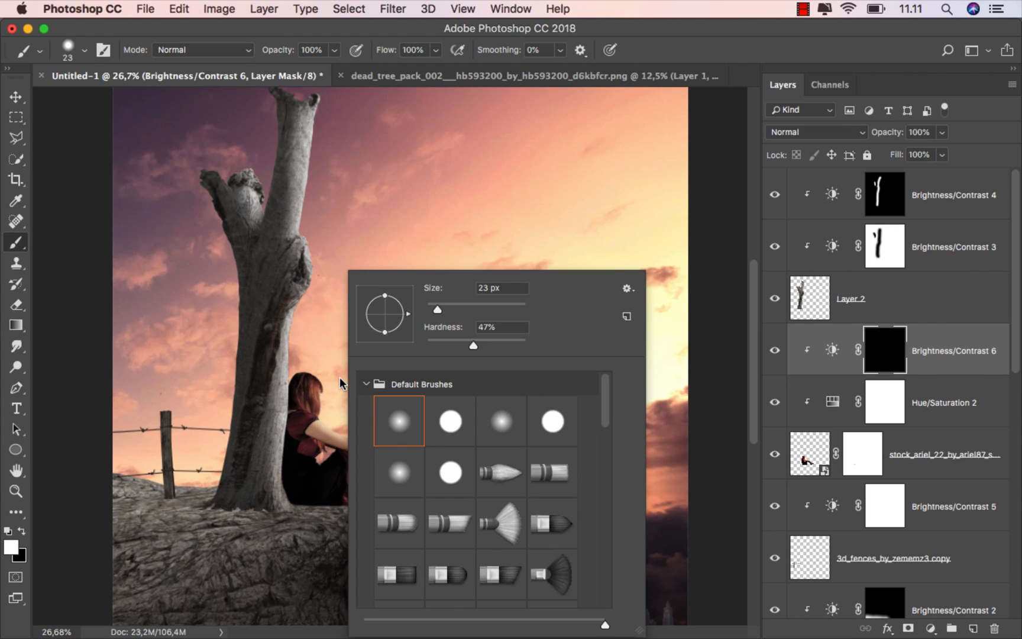
{"action": "left_click", "coordinate": [407, 422]}
{"action": "left_click", "coordinate": [462, 309]}
{"action": "left_click_drag", "start_coordinate": [307, 370], "coordinate": [316, 371]}
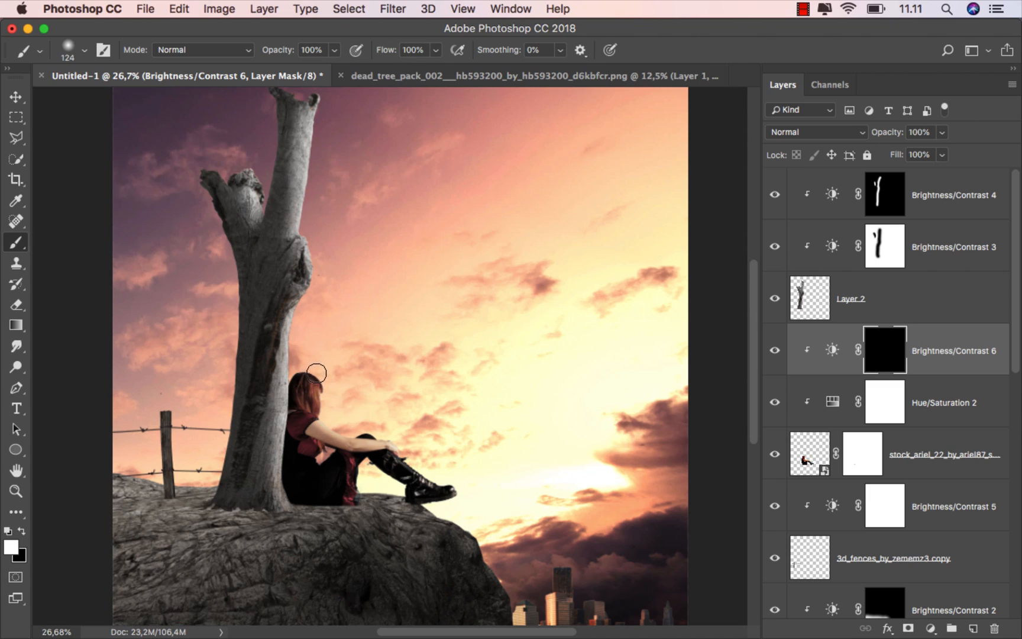
{"action": "mouse_move", "coordinate": [340, 428]}
{"action": "left_mouse_down"}
{"action": "mouse_move", "coordinate": [399, 442]}
{"action": "mouse_move", "coordinate": [440, 483]}
{"action": "mouse_move", "coordinate": [423, 475]}
{"action": "mouse_move", "coordinate": [366, 480]}
{"action": "mouse_move", "coordinate": [358, 491]}
{"action": "left_mouse_up"}
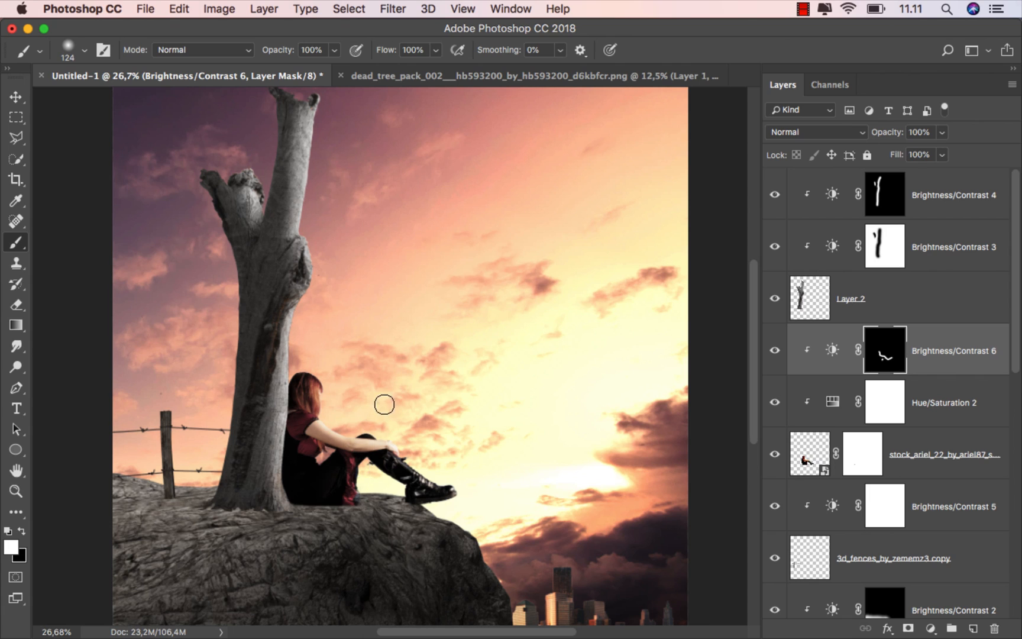
{"action": "scroll", "coordinate": [417, 396], "scroll_direction": "down", "scroll_amount": 2}
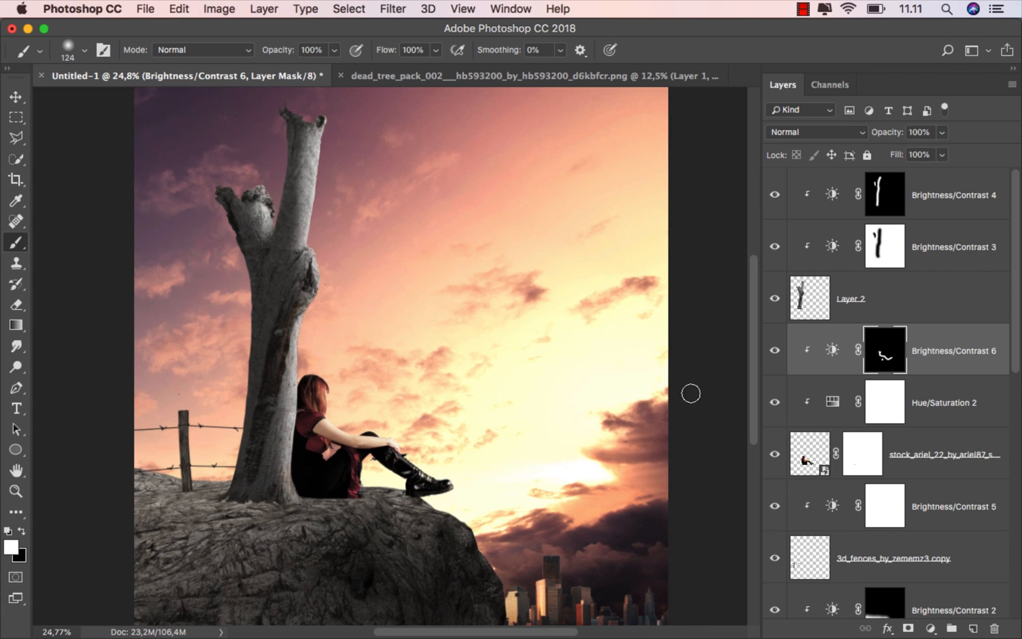
{"action": "left_click", "coordinate": [775, 353]}
{"action": "left_click", "coordinate": [775, 354]}
{"action": "scroll", "coordinate": [496, 443], "scroll_direction": "down", "scroll_amount": 3}
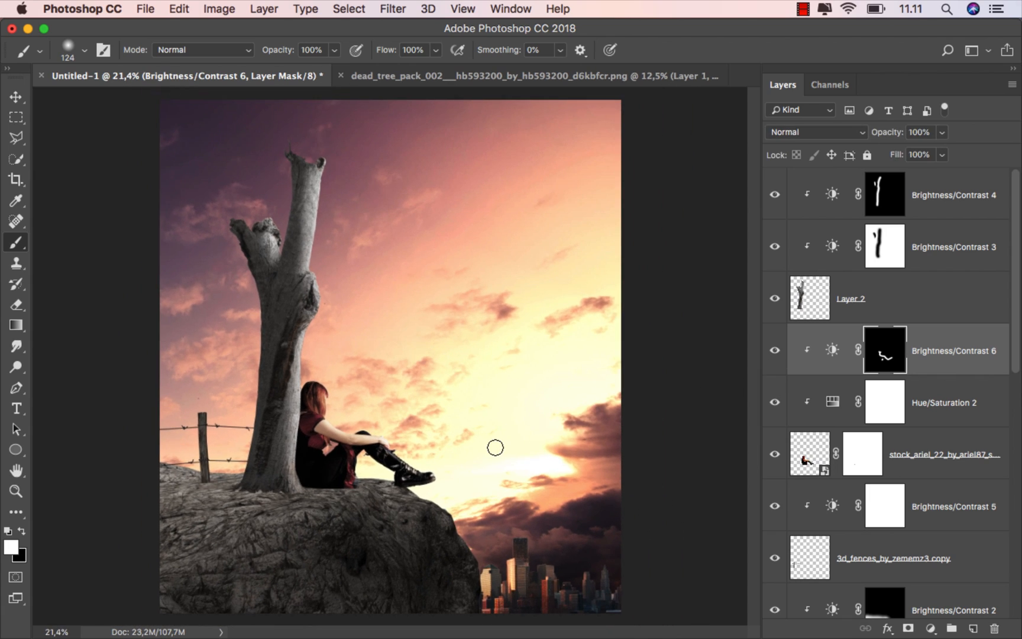
Step: Darken the trunk's base with a 466 px brush, painting white on the Brightness/Contrast 3 mask and black on the Brightness/Contrast 4 mask
{"action": "left_click", "coordinate": [940, 349]}
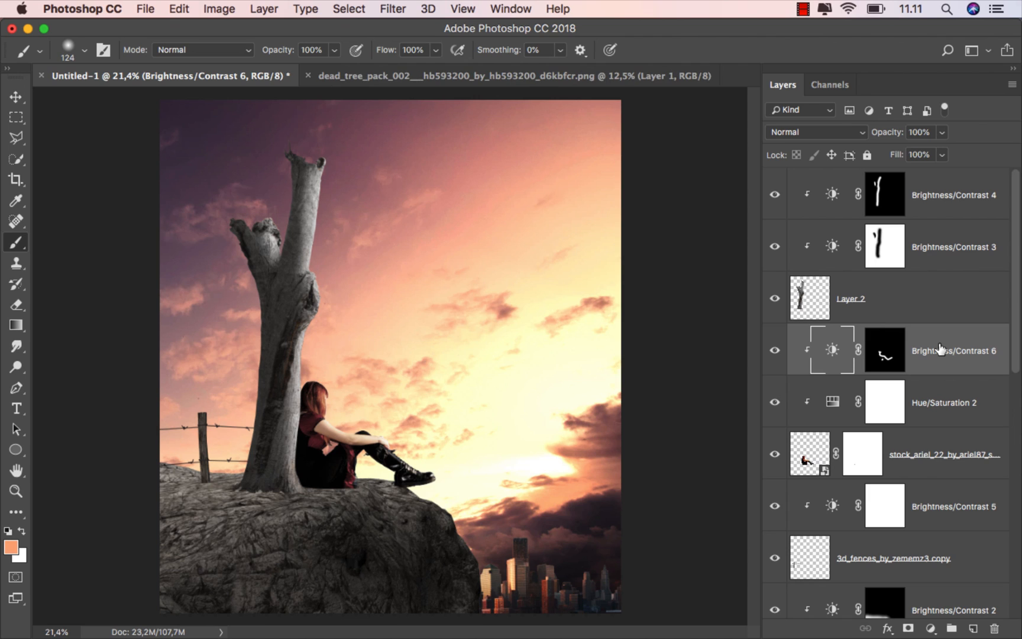
{"action": "left_click", "coordinate": [879, 256]}
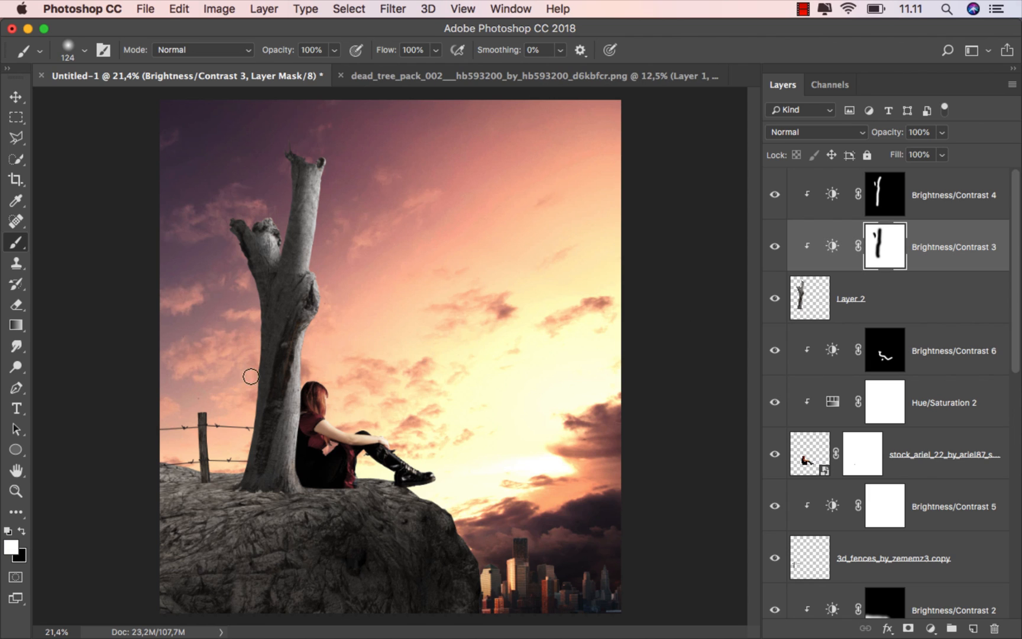
{"action": "scroll", "coordinate": [318, 462], "scroll_direction": "up", "scroll_amount": 5}
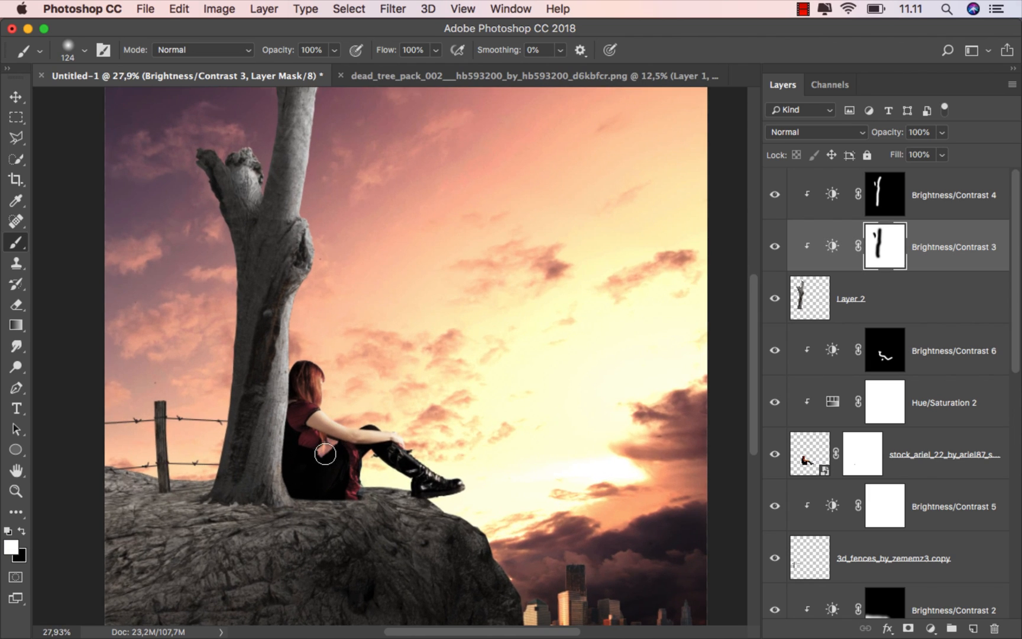
{"action": "left_click_drag", "start_coordinate": [316, 421], "coordinate": [320, 421]}
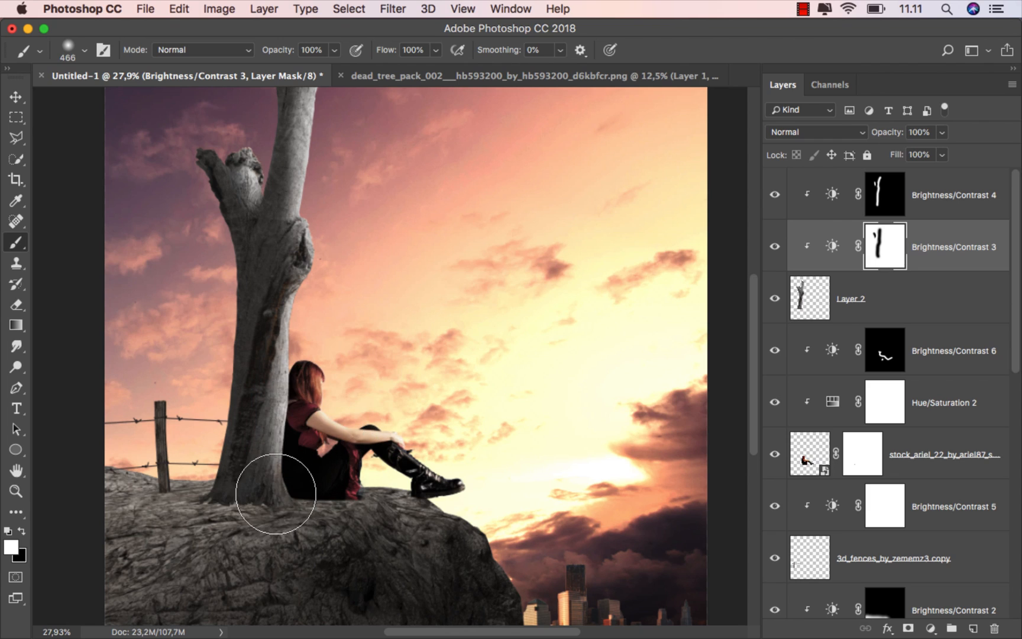
{"action": "mouse_move", "coordinate": [249, 420]}
{"action": "left_mouse_down"}
{"action": "mouse_move", "coordinate": [245, 390]}
{"action": "mouse_move", "coordinate": [268, 500]}
{"action": "left_mouse_up"}
{"action": "left_click", "coordinate": [884, 201]}
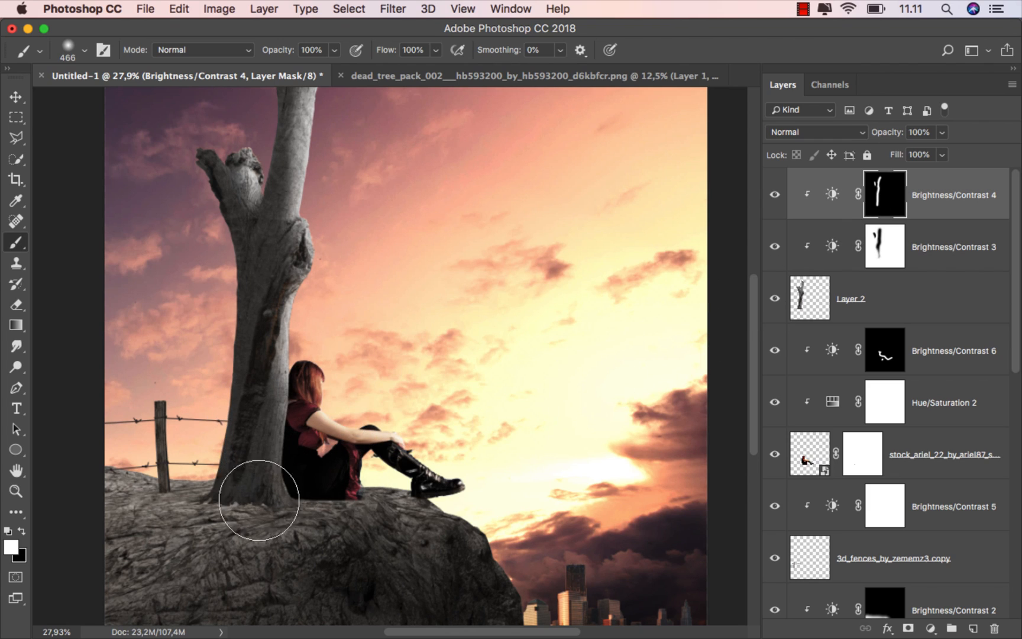
{"action": "left_click", "coordinate": [22, 531]}
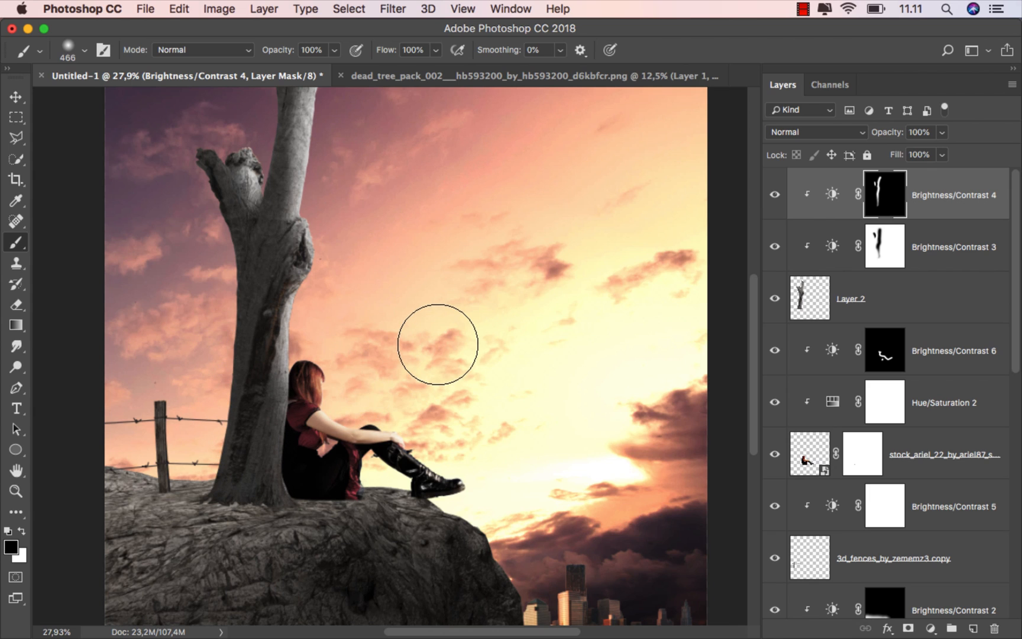
{"action": "key", "text": "super+0"}
{"action": "left_click", "coordinate": [934, 203]}
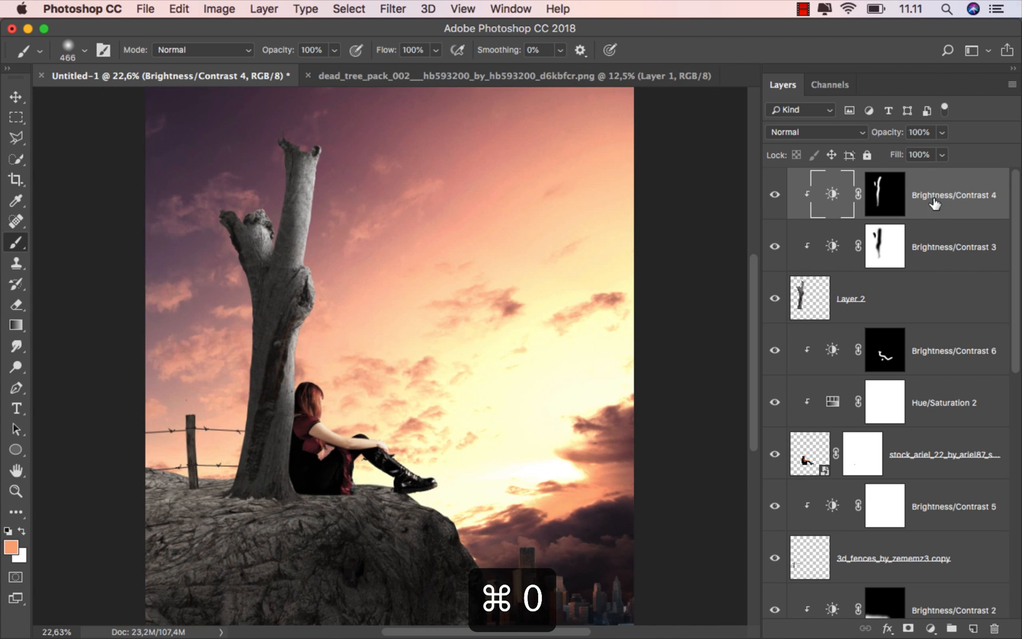
Step: Place the birds silhouette image from Finder at the top of the layer stack, scaled to 87.89% across the sky
{"action": "key", "text": "v"}
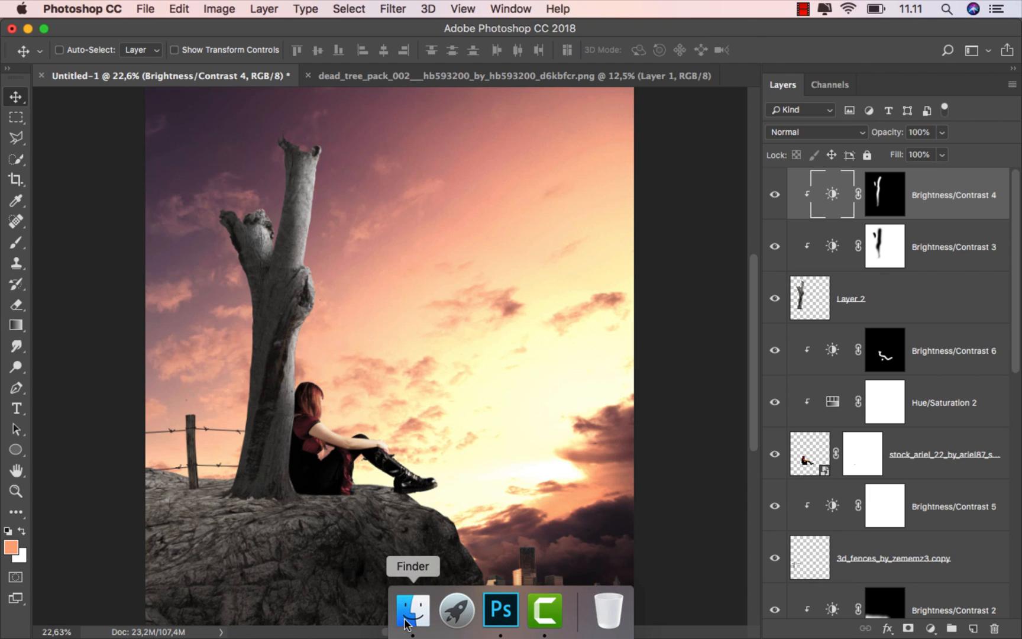
{"action": "left_click", "coordinate": [408, 618]}
{"action": "left_click_drag", "start_coordinate": [345, 128], "coordinate": [301, 476]}
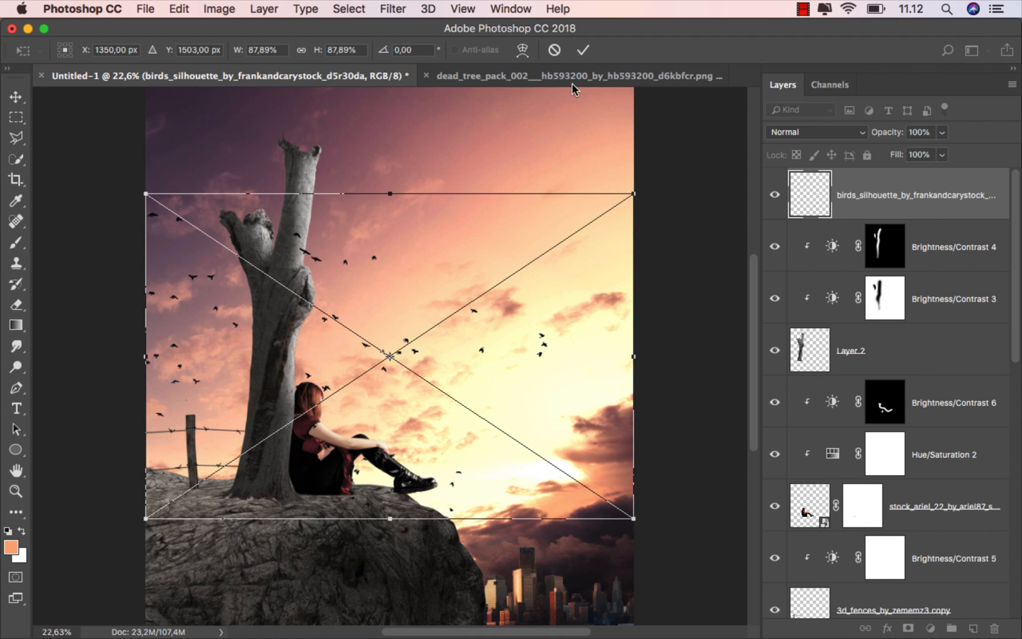
{"action": "left_click", "coordinate": [583, 50]}
{"action": "key", "text": "super+0"}
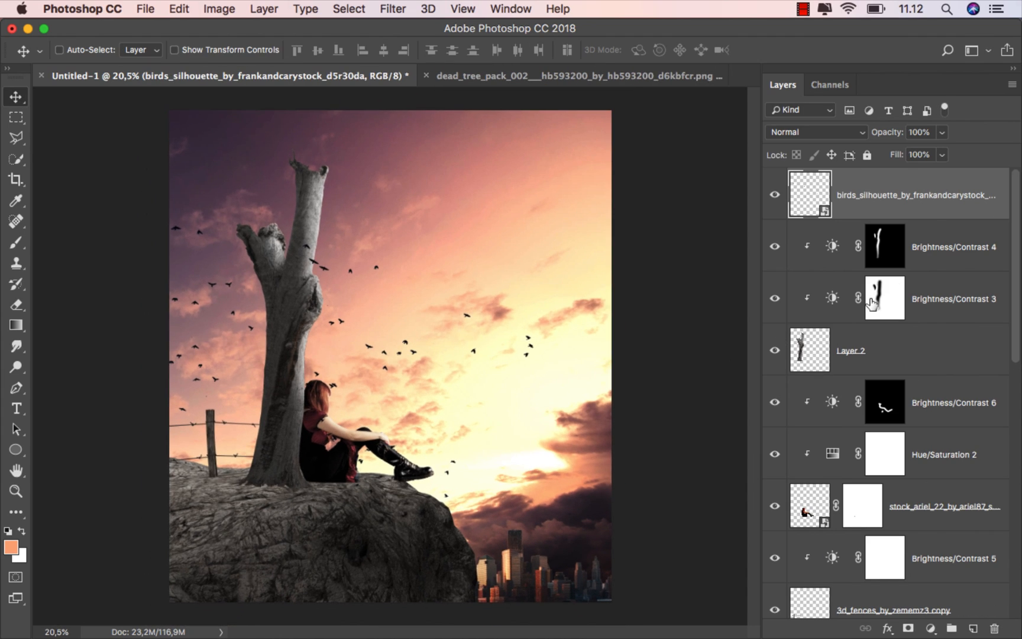
Step: Reorder the birds layer to sit directly below the rocks layer and shift the birds slightly down in the sky
{"action": "left_click_drag", "start_coordinate": [923, 195], "coordinate": [881, 530]}
{"action": "left_click_drag", "start_coordinate": [1016, 288], "coordinate": [1007, 395]}
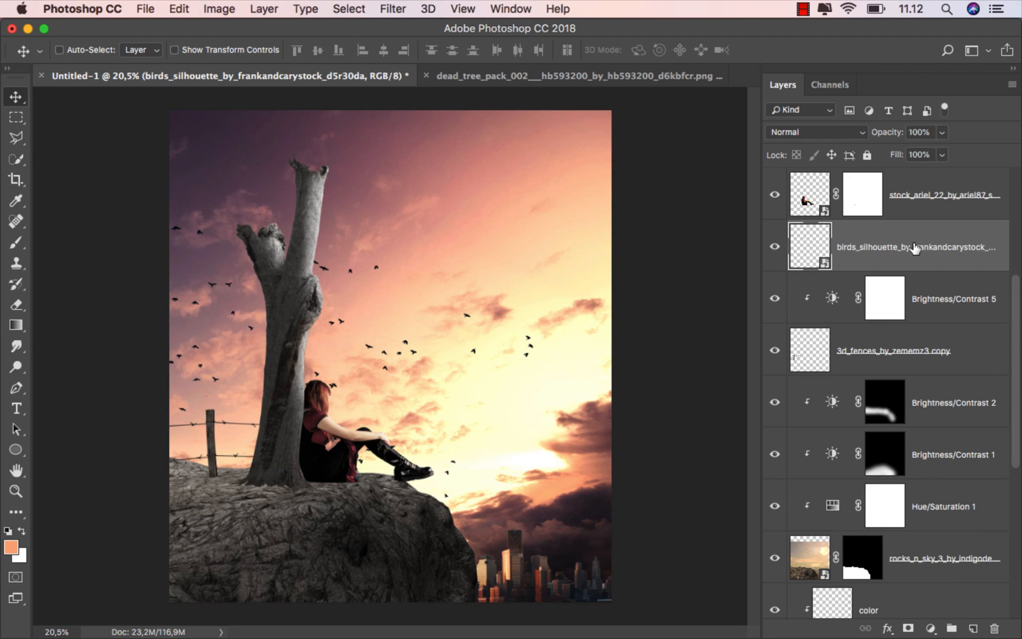
{"action": "left_click_drag", "start_coordinate": [915, 248], "coordinate": [897, 580]}
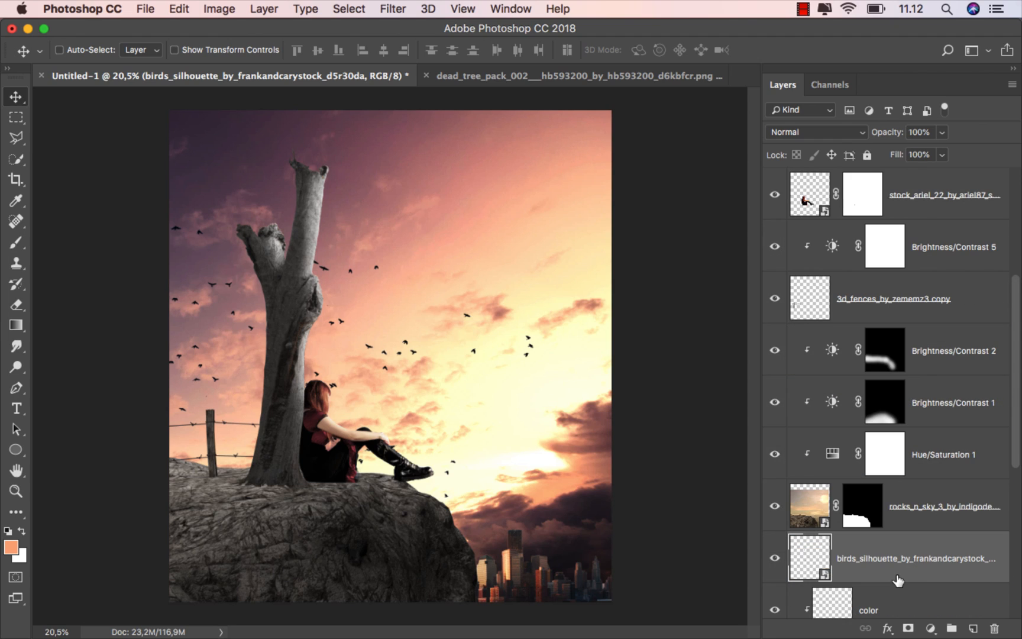
{"action": "left_click_drag", "start_coordinate": [1017, 402], "coordinate": [1003, 512]}
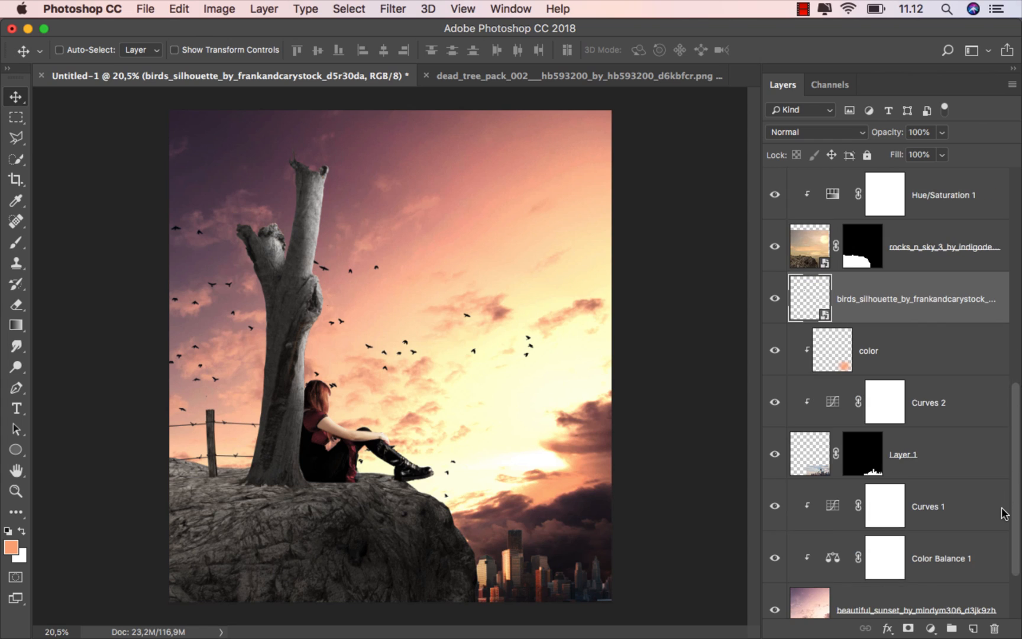
{"action": "left_click", "coordinate": [775, 301]}
{"action": "left_click_drag", "start_coordinate": [487, 331], "coordinate": [486, 349]}
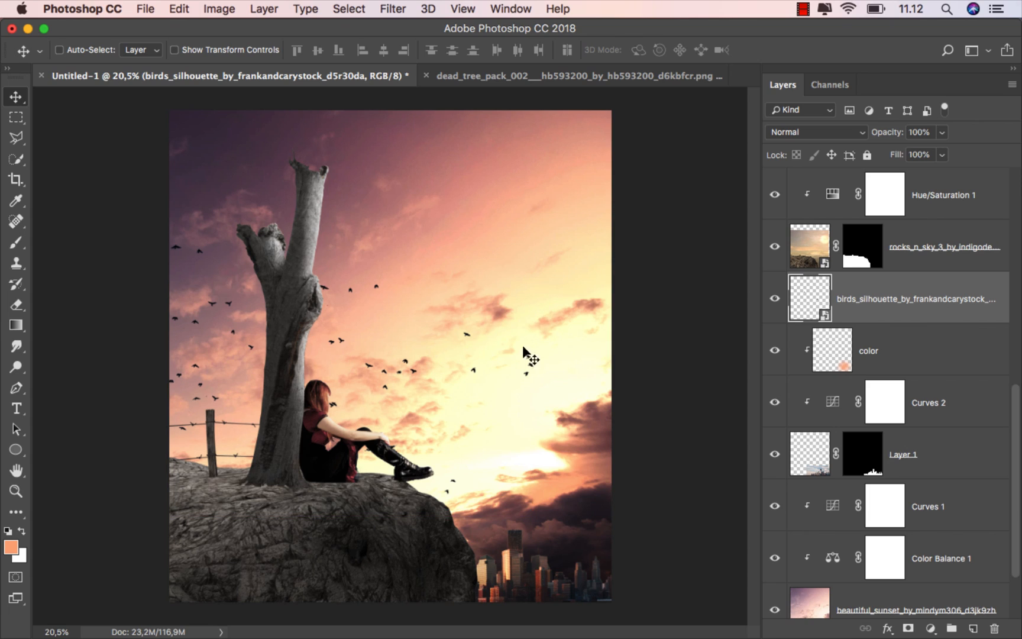
Step: Add a layer mask to the birds and paint black with a 176 px brush to hide those touching the trunk and the woman's face
{"action": "left_click", "coordinate": [908, 628]}
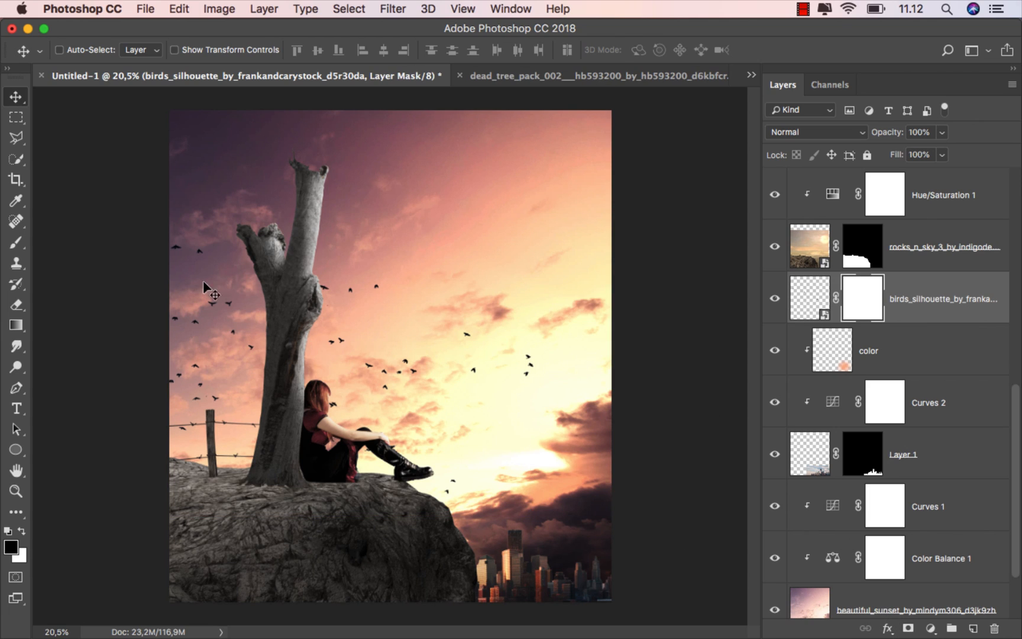
{"action": "left_click_drag", "start_coordinate": [28, 245], "coordinate": [38, 243]}
{"action": "left_click", "coordinate": [39, 244]}
{"action": "scroll", "coordinate": [404, 326], "scroll_direction": "up", "scroll_amount": 2}
{"action": "left_click_drag", "start_coordinate": [359, 286], "coordinate": [315, 280]}
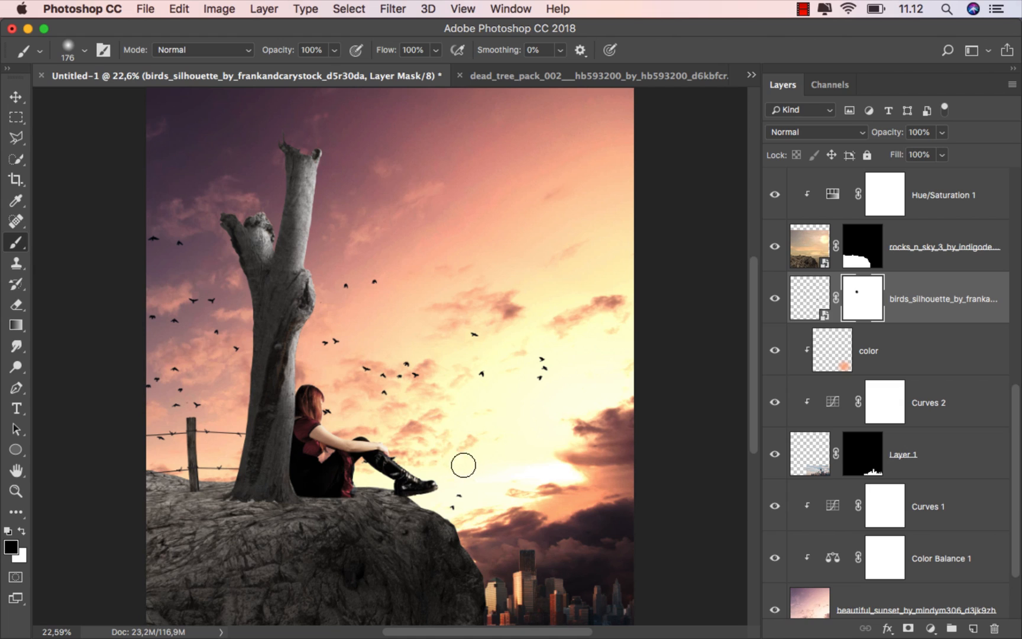
{"action": "left_click", "coordinate": [326, 410]}
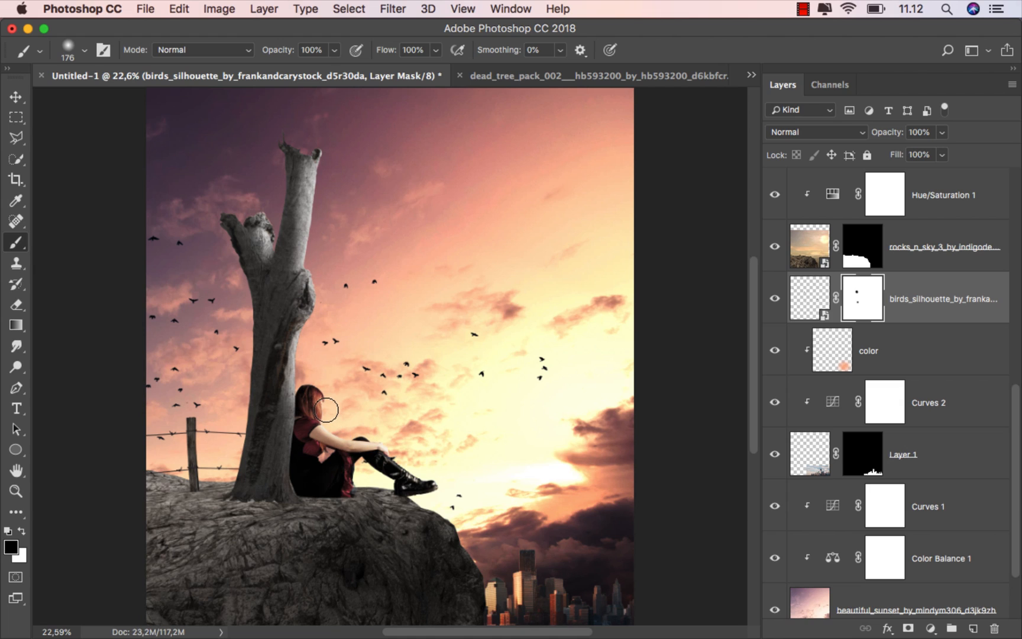
{"action": "left_click", "coordinate": [776, 301]}
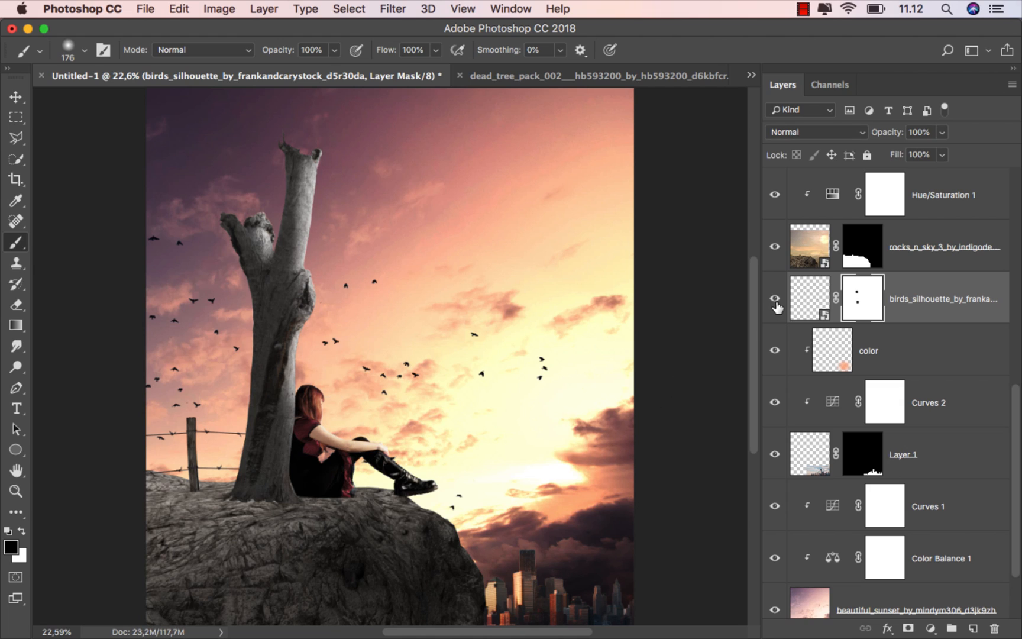
Step: Place the giddylizer PNG of the orange broken-heart badge from Finder above Brightness/Contrast 4 and scale it down
{"action": "left_click", "coordinate": [927, 304]}
{"action": "key", "text": "v"}
{"action": "left_click_drag", "start_coordinate": [1014, 417], "coordinate": [1019, 204]}
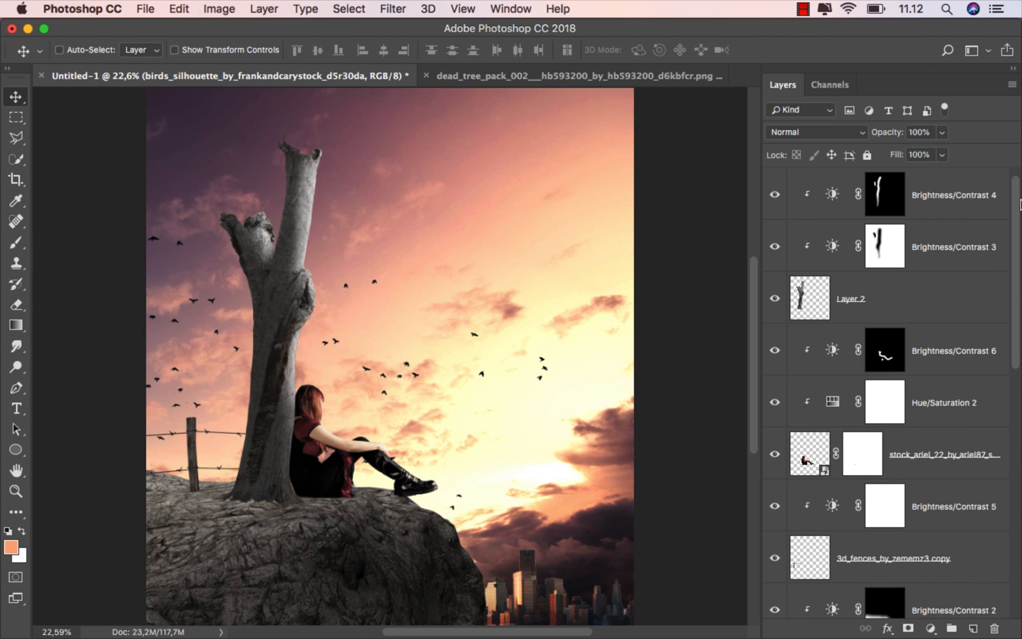
{"action": "left_click", "coordinate": [952, 191]}
{"action": "mouse_move", "coordinate": [383, 636]}
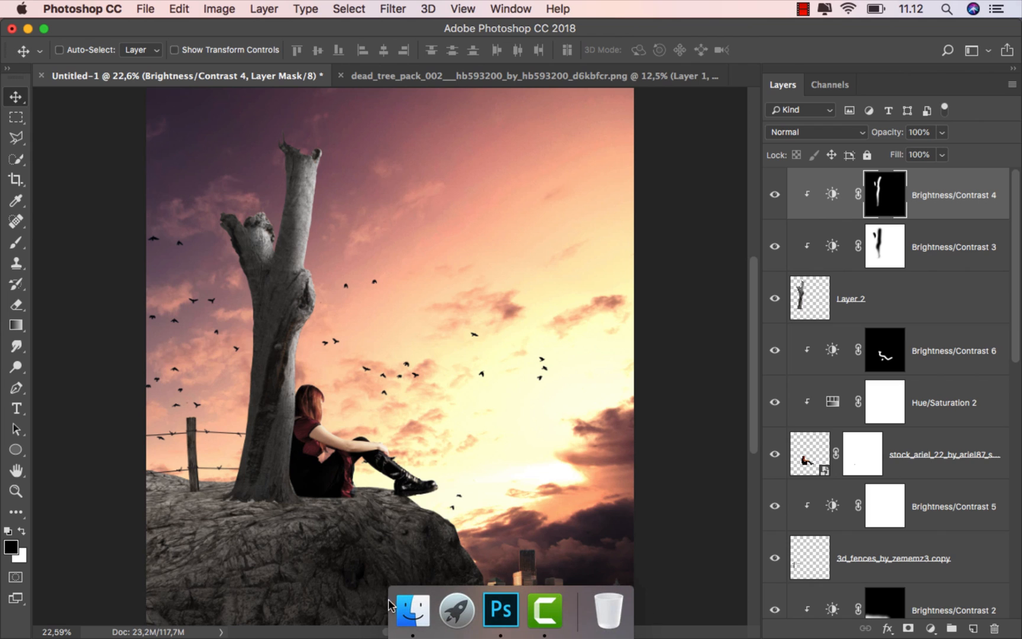
{"action": "left_click", "coordinate": [412, 609]}
{"action": "left_click", "coordinate": [536, 109]}
{"action": "left_click_drag", "start_coordinate": [535, 110], "coordinate": [330, 346]}
{"action": "left_click_drag", "start_coordinate": [631, 152], "coordinate": [456, 377]}
{"action": "left_click", "coordinate": [582, 49]}
Step: Position the orange broken-heart badge just above the woman's head, beside the tree trunk
{"action": "left_click_drag", "start_coordinate": [451, 319], "coordinate": [376, 329]}
{"action": "scroll", "coordinate": [293, 392], "scroll_direction": "up", "scroll_amount": 5}
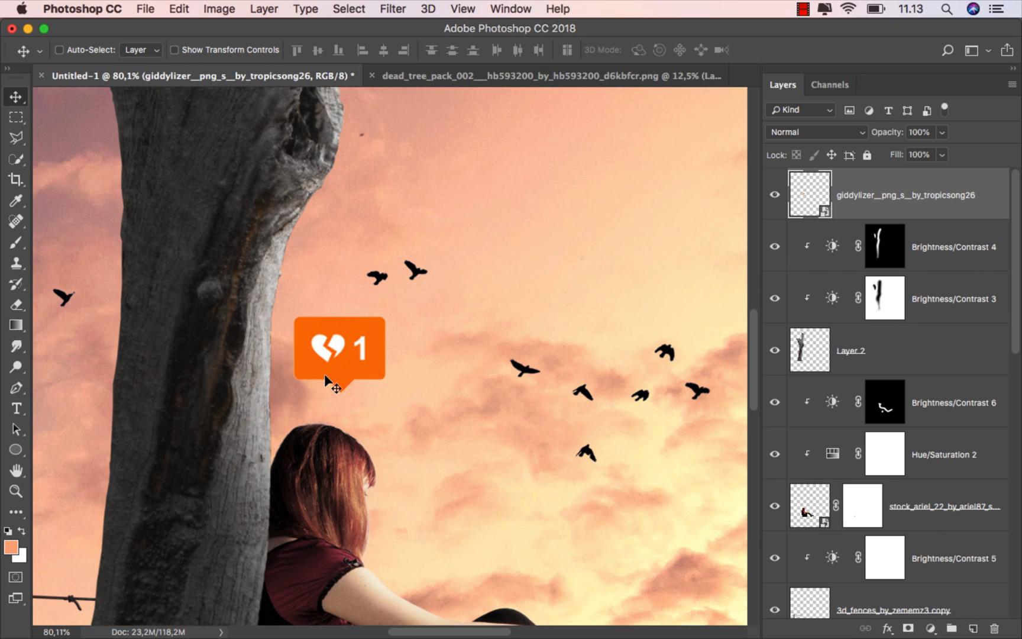
{"action": "left_click_drag", "start_coordinate": [331, 381], "coordinate": [335, 382]}
{"action": "scroll", "coordinate": [335, 381], "scroll_direction": "down", "scroll_amount": 2}
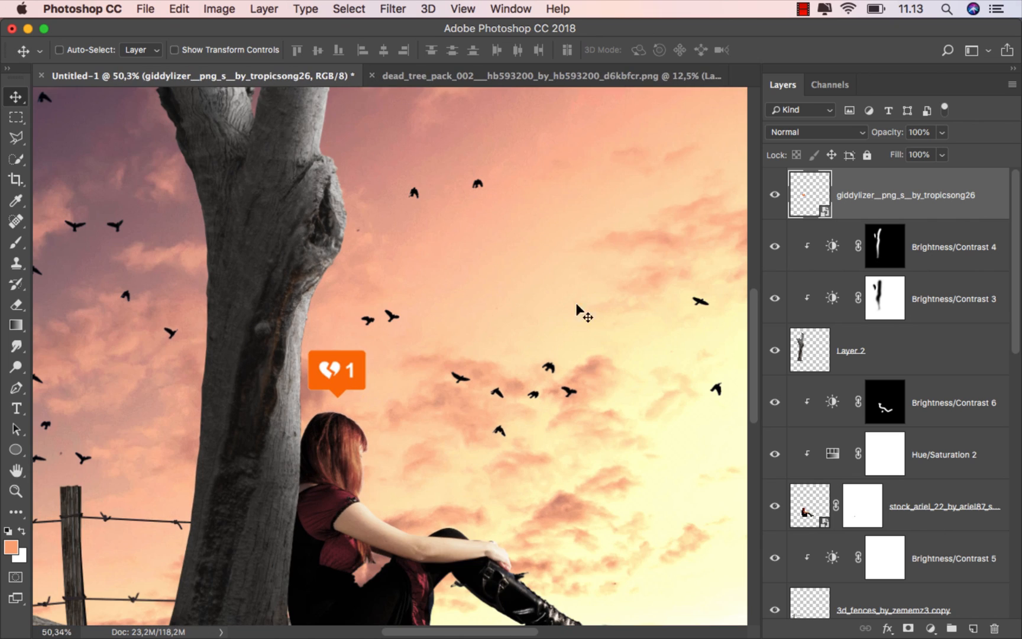
Step: Add a Hue/Saturation adjustment clipped to the broken-heart badge, set Hue to -34, and compare the badge with and without it
{"action": "left_click", "coordinate": [929, 627]}
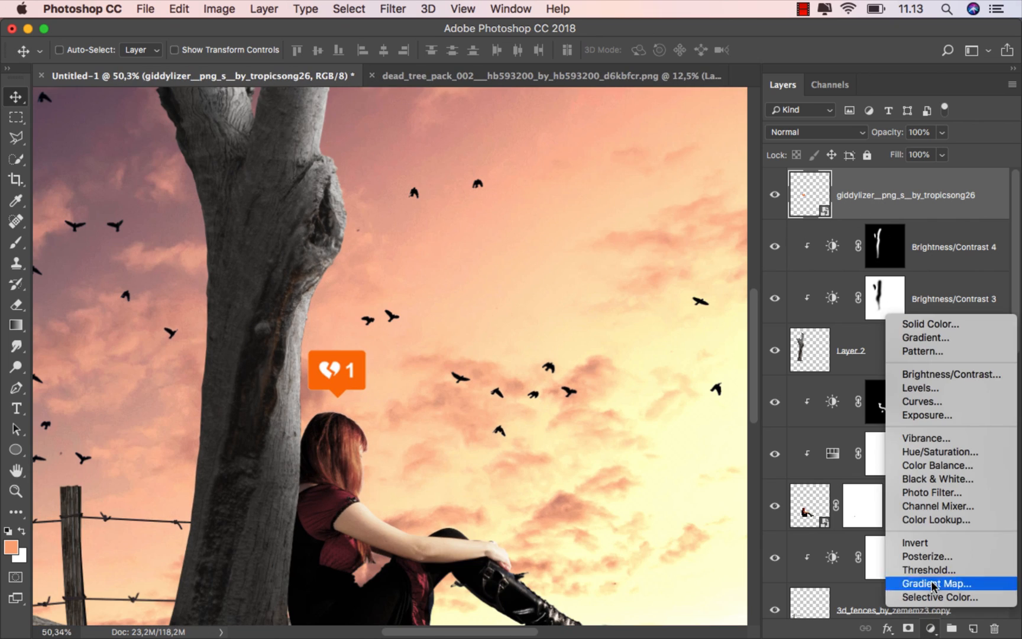
{"action": "left_click", "coordinate": [924, 451]}
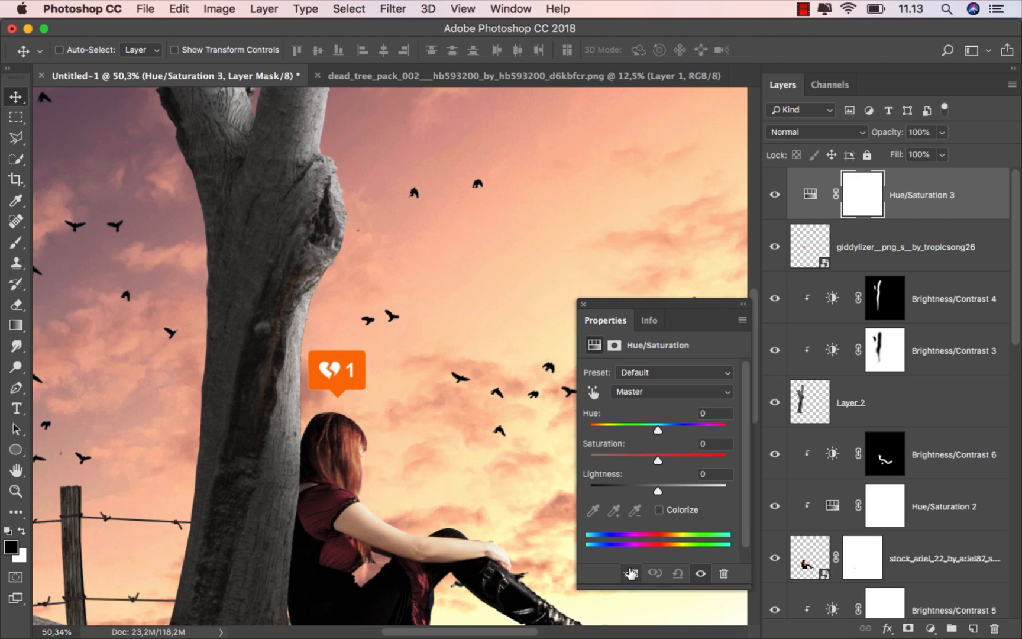
{"action": "left_click", "coordinate": [631, 574]}
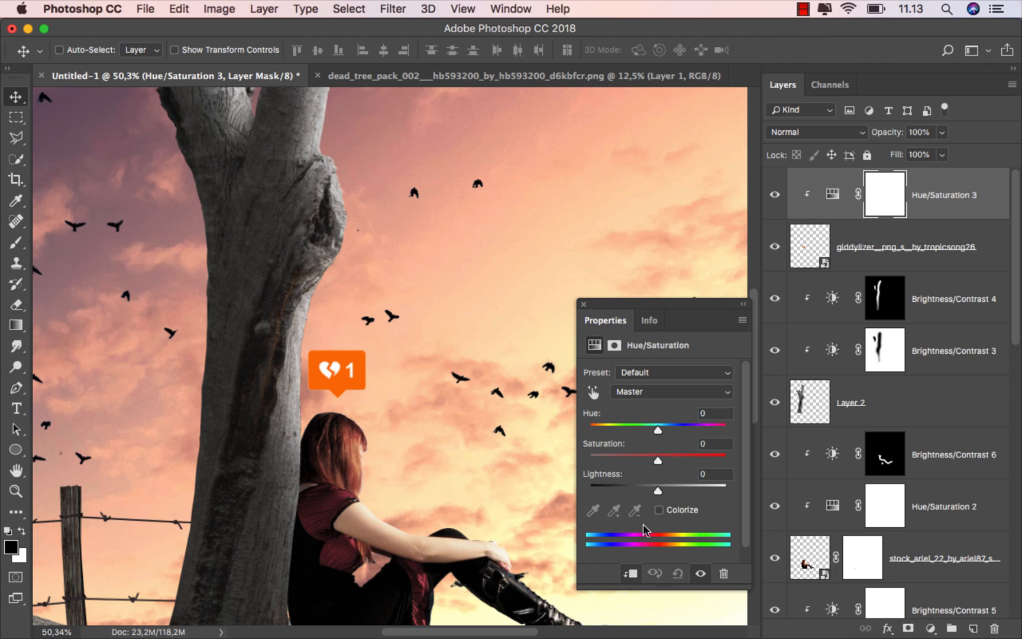
{"action": "left_click_drag", "start_coordinate": [658, 430], "coordinate": [635, 422]}
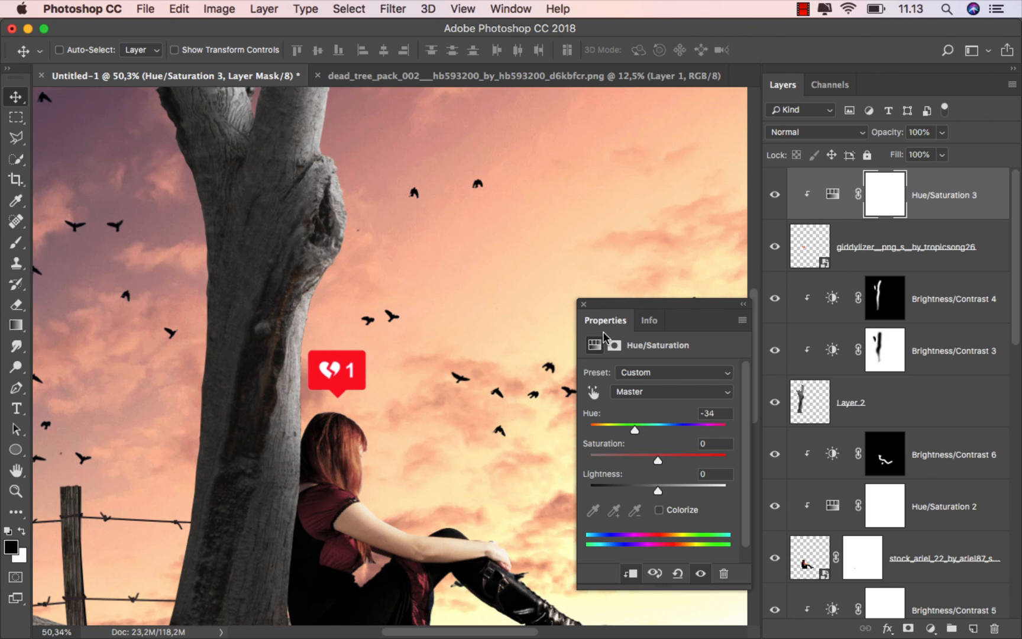
{"action": "left_click", "coordinate": [584, 303]}
{"action": "left_click", "coordinate": [775, 195]}
{"action": "left_click", "coordinate": [775, 195]}
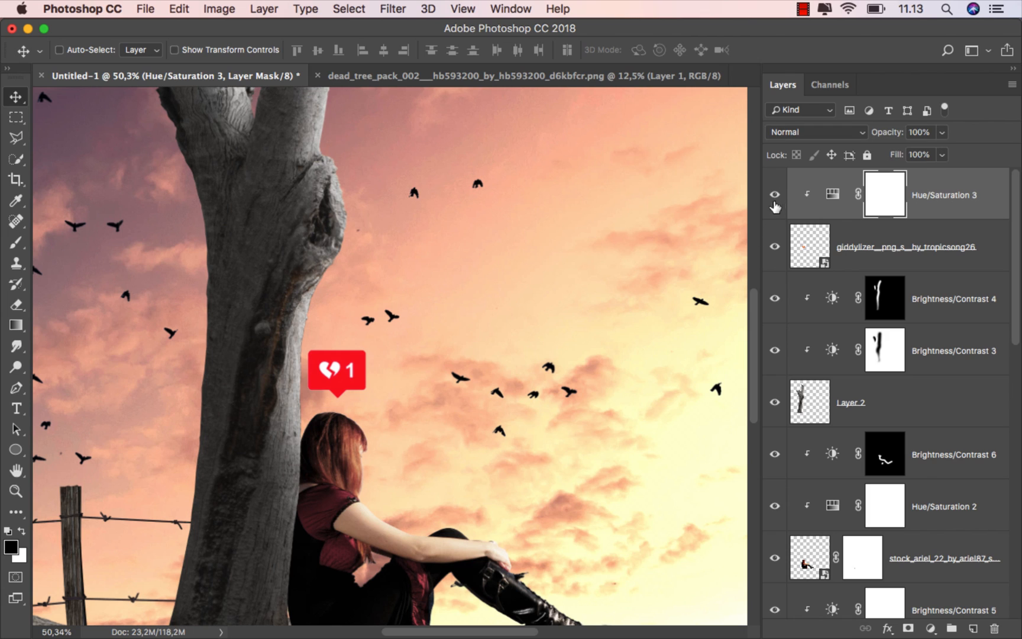
{"action": "key", "text": "super+0"}
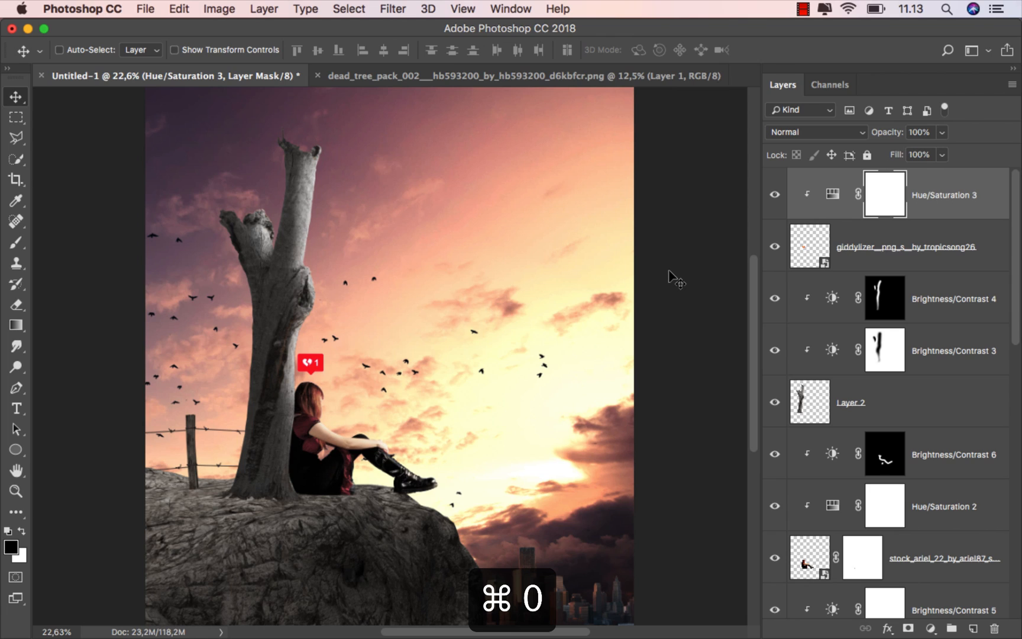
Step: Group the layers from Brightness/Contrast 4 down to 3d_fences_by_zememz3 copy under the name "model, tree"
{"action": "left_click", "coordinate": [946, 192]}
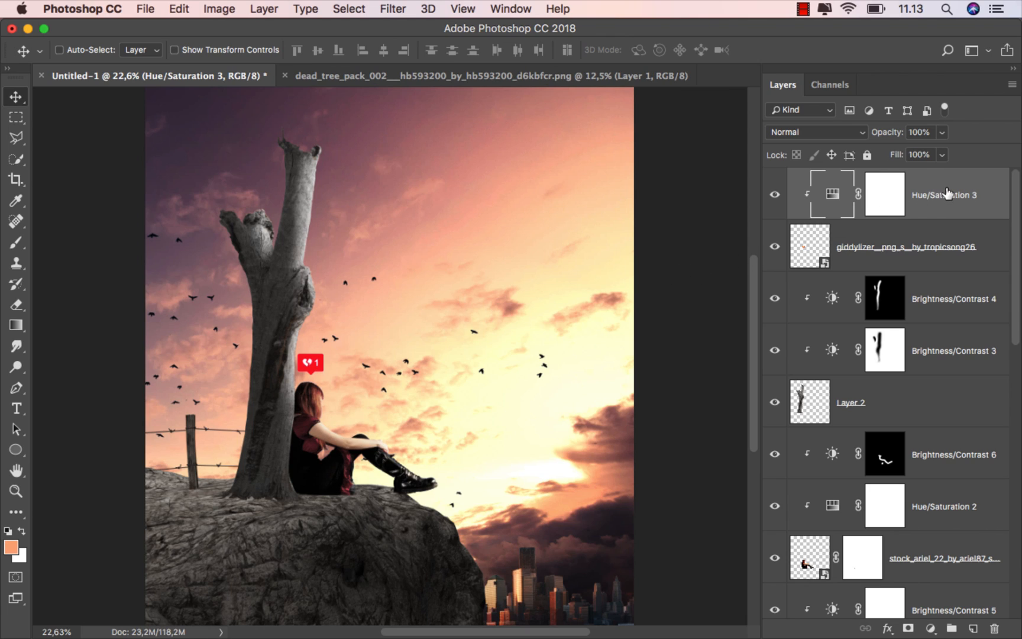
{"action": "left_click", "coordinate": [948, 309]}
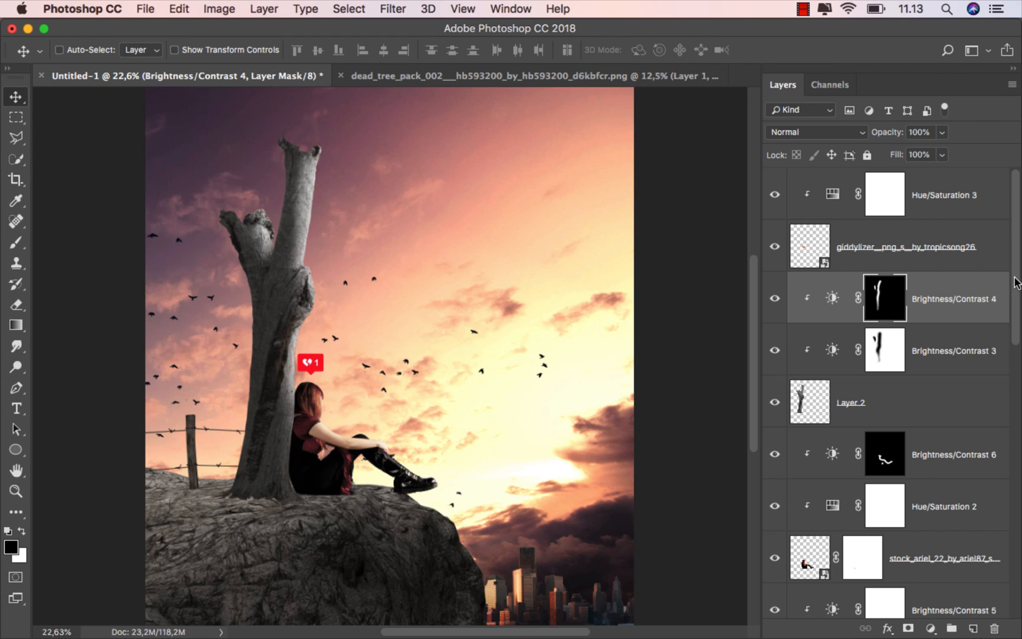
{"action": "left_click_drag", "start_coordinate": [1015, 283], "coordinate": [1013, 328]}
{"action": "key", "text": "shift"}
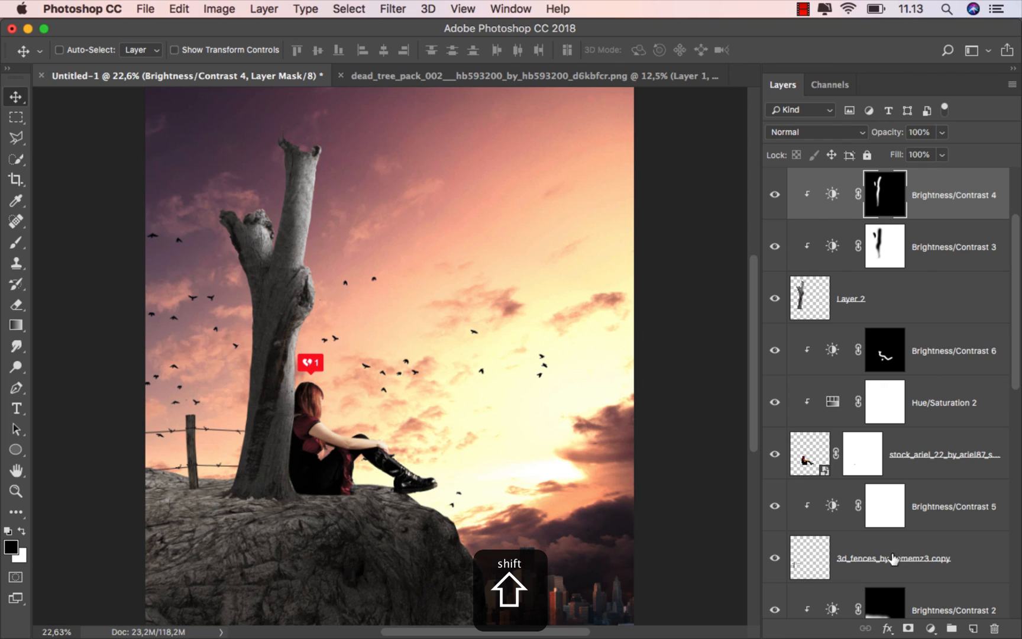
{"action": "left_click", "coordinate": [893, 558], "text": "shift"}
{"action": "left_click_drag", "start_coordinate": [1012, 347], "coordinate": [1015, 330]}
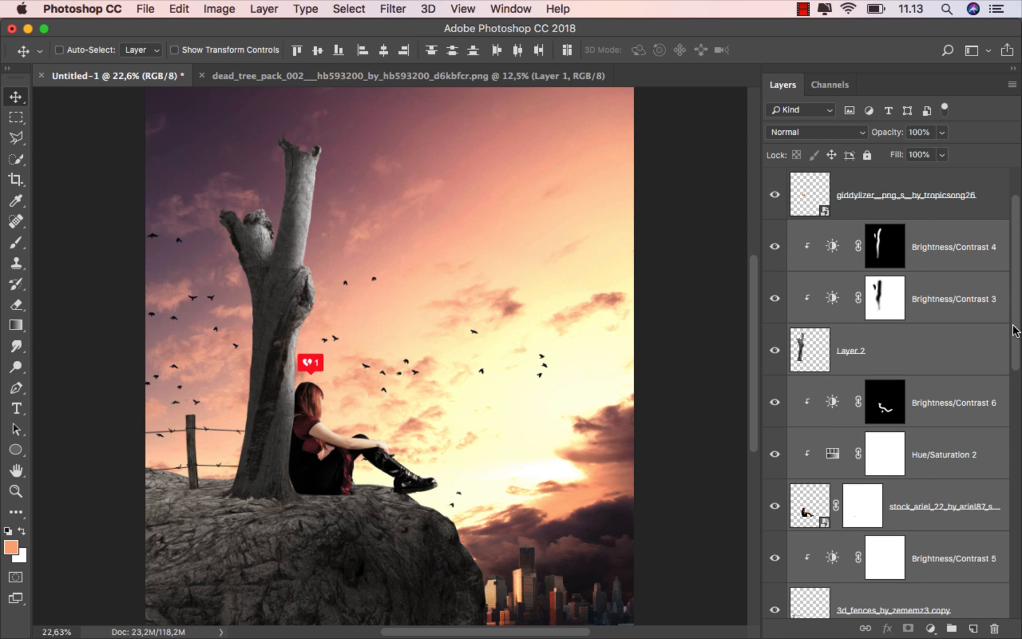
{"action": "right_click", "coordinate": [945, 254]}
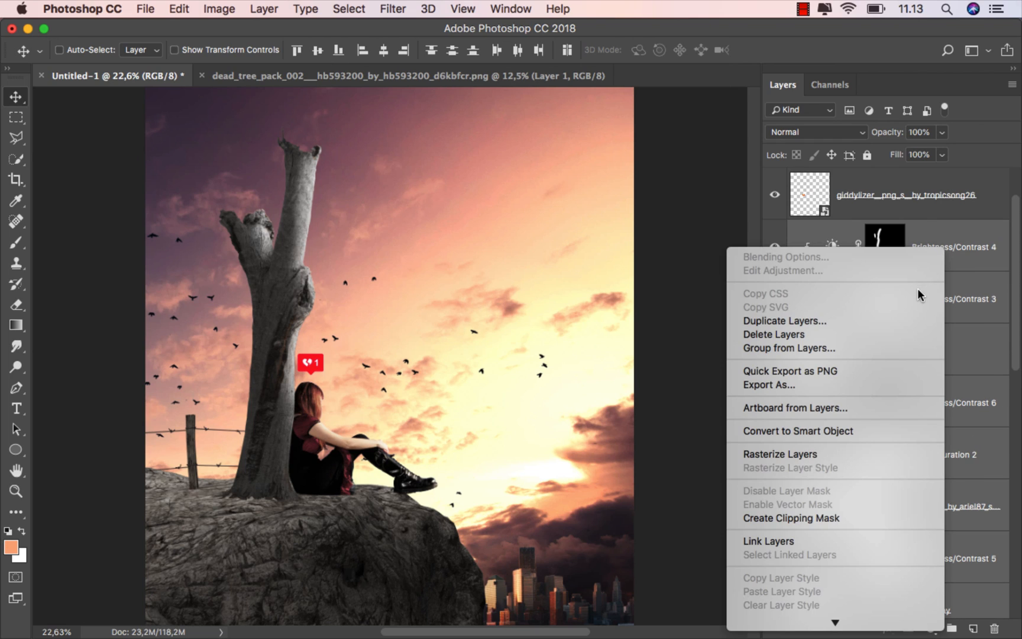
{"action": "left_click", "coordinate": [839, 348]}
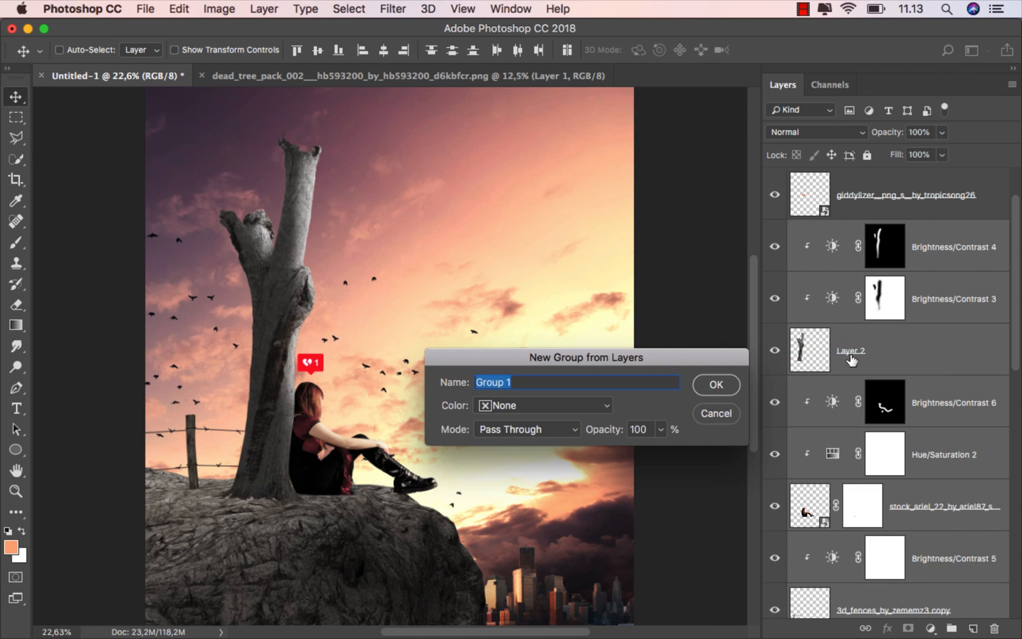
{"action": "type", "text": "model, tree"}
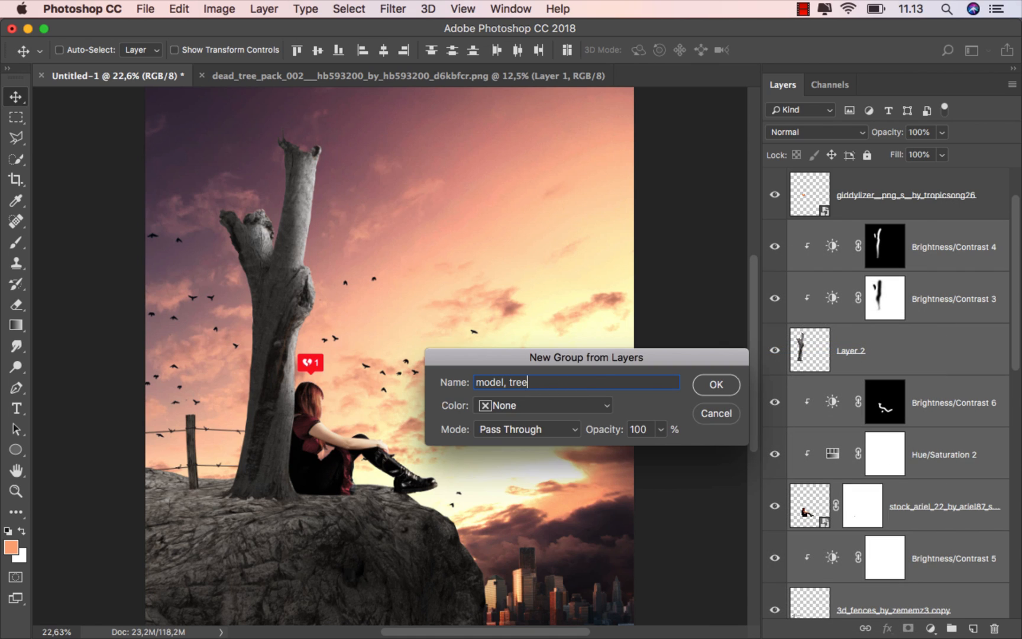
{"action": "key", "text": "Return"}
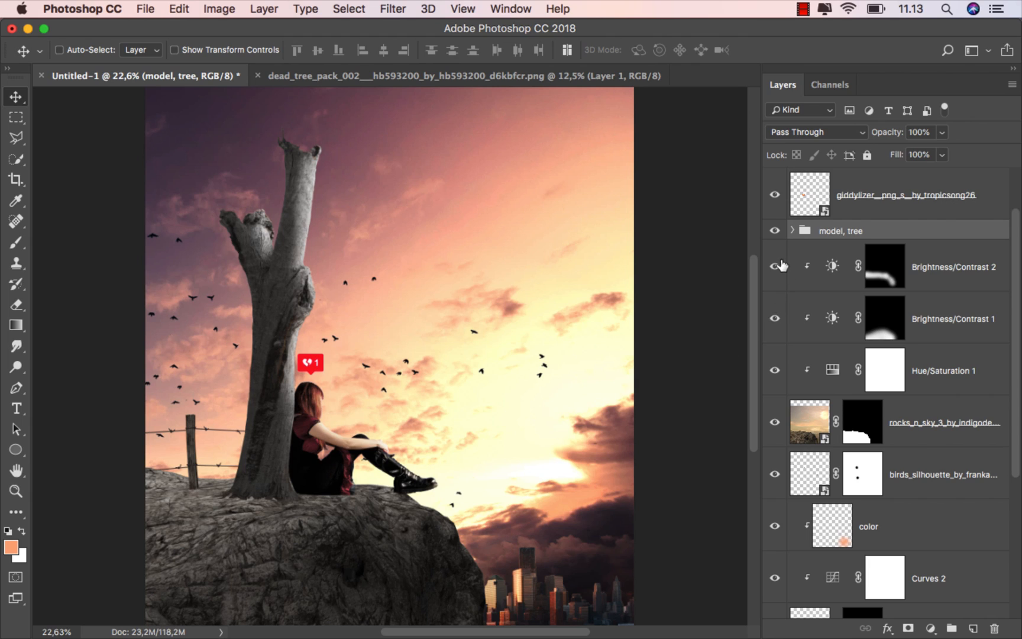
Step: Check what the new group contains by toggling its visibility, and rename it "model, tree, fence"
{"action": "left_click", "coordinate": [775, 232]}
{"action": "left_click", "coordinate": [775, 232]}
{"action": "double_click", "coordinate": [862, 231]}
{"action": "left_click", "coordinate": [863, 231]}
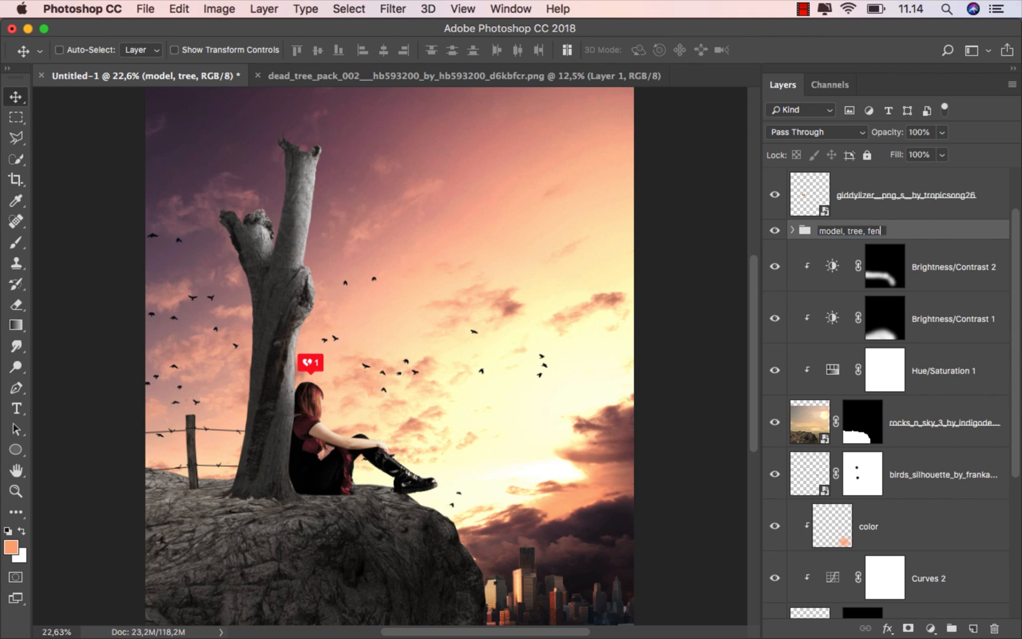
{"action": "key", "text": "Return"}
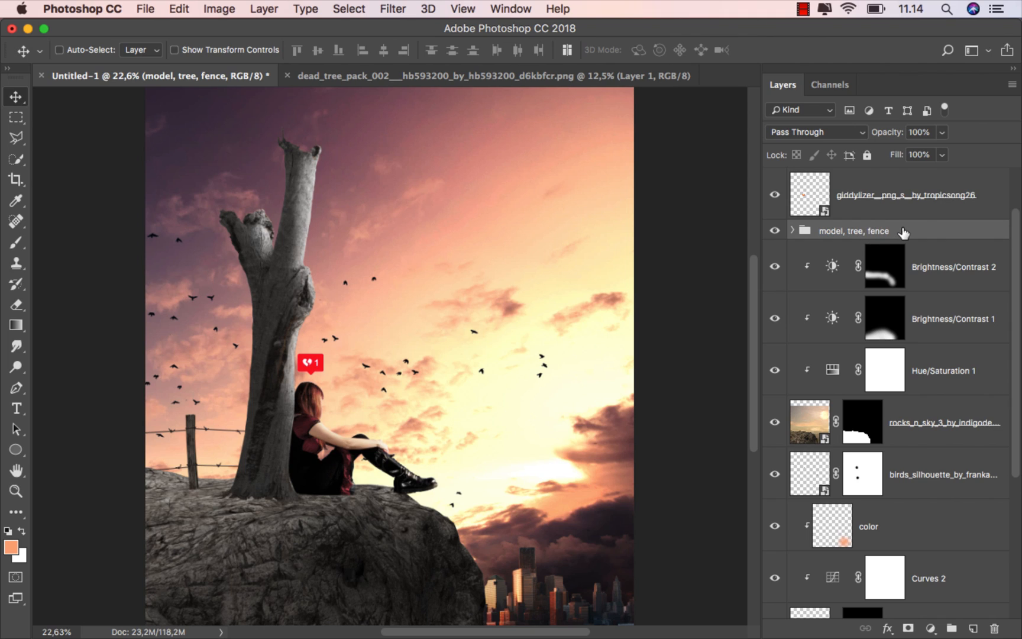
Step: Duplicate the model, tree, fence group and merge the copy into a single layer
{"action": "key", "text": "super+j"}
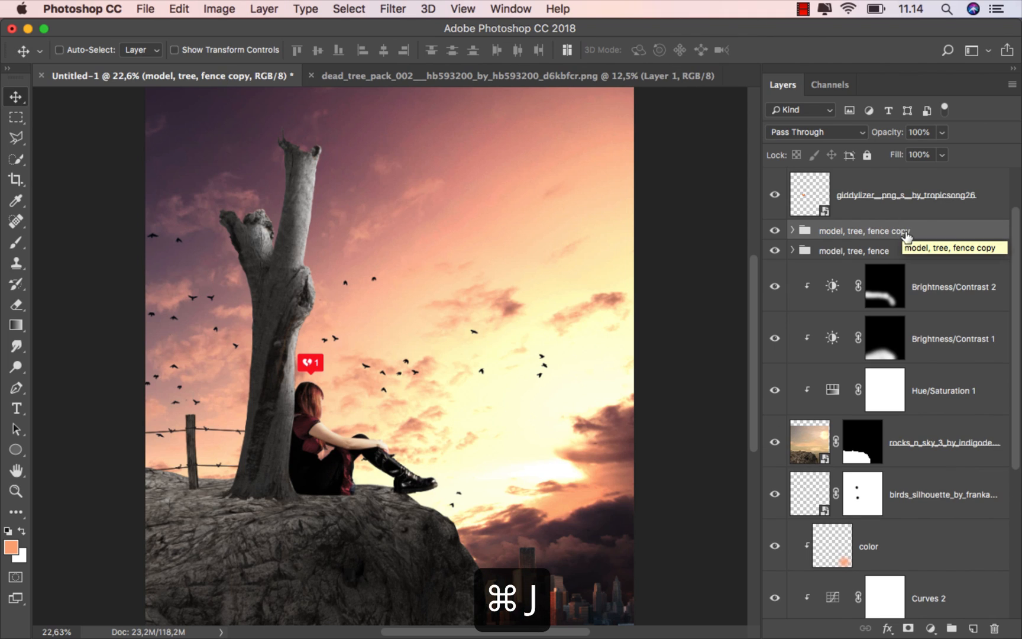
{"action": "right_click", "coordinate": [899, 235]}
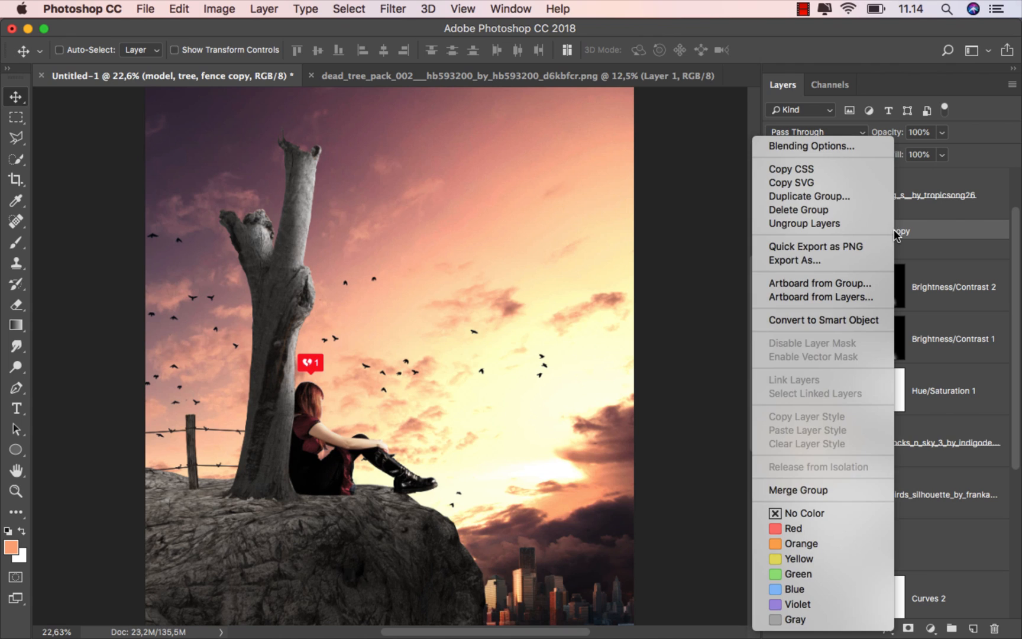
{"action": "left_click", "coordinate": [832, 490]}
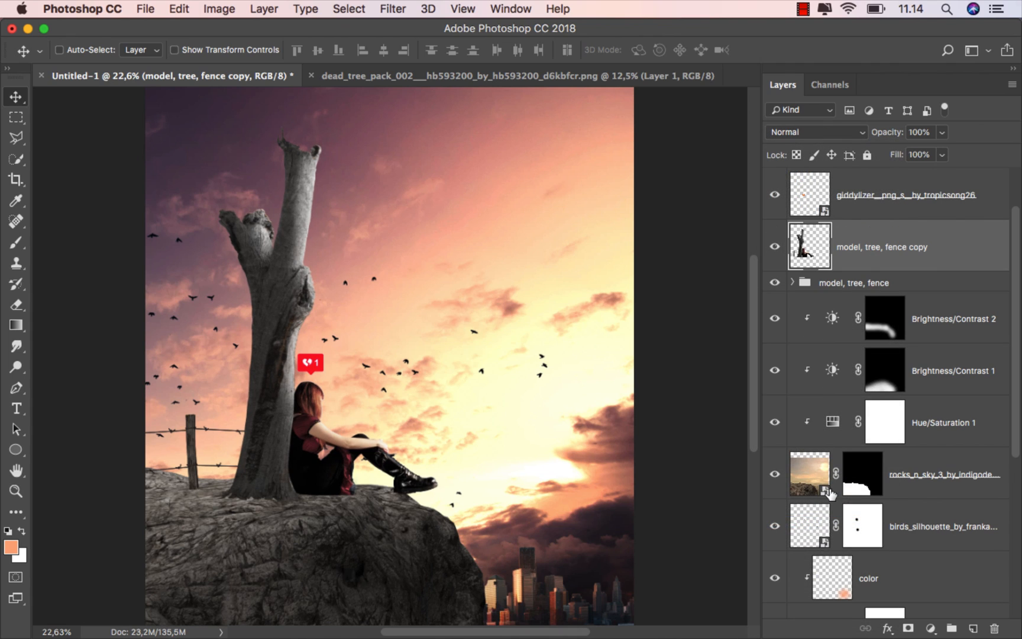
{"action": "left_click", "coordinate": [776, 248]}
{"action": "left_click", "coordinate": [776, 247]}
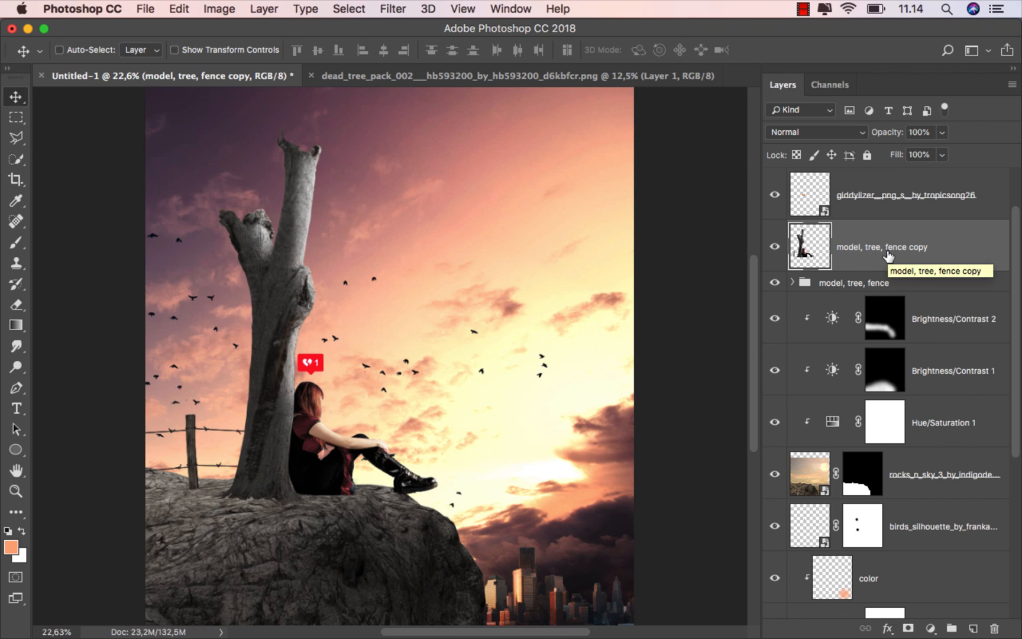
Step: Set the merged copy's Lightness to -100 with Hue/Saturation and place the layer directly below the model, tree, fence group
{"action": "key", "text": "super+u"}
{"action": "left_click_drag", "start_coordinate": [810, 237], "coordinate": [792, 290]}
{"action": "left_click_drag", "start_coordinate": [767, 479], "coordinate": [674, 479]}
{"action": "left_click", "coordinate": [942, 321]}
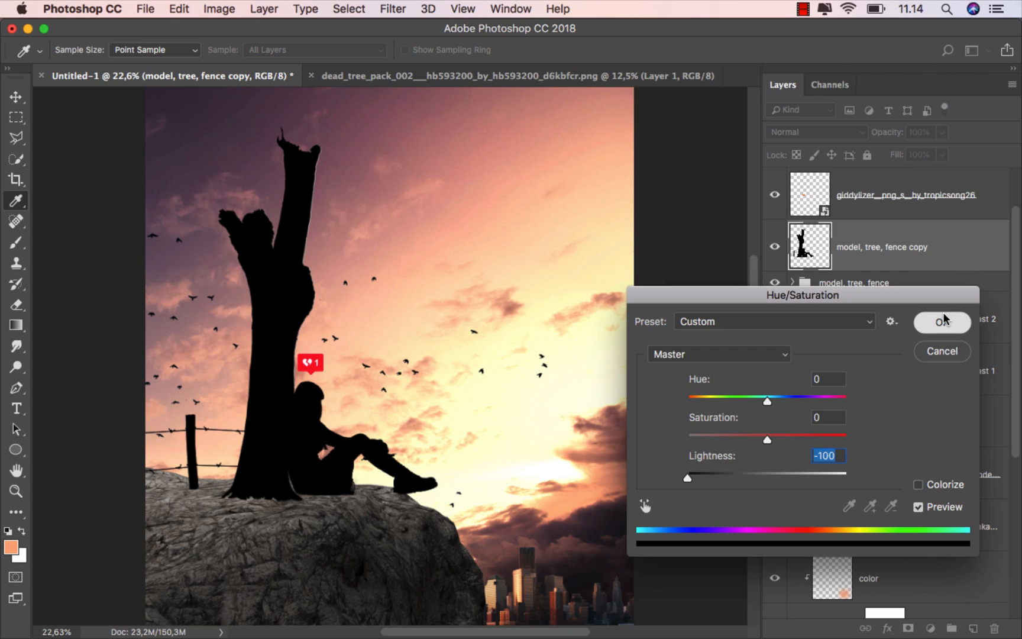
{"action": "left_click_drag", "start_coordinate": [908, 257], "coordinate": [899, 301]}
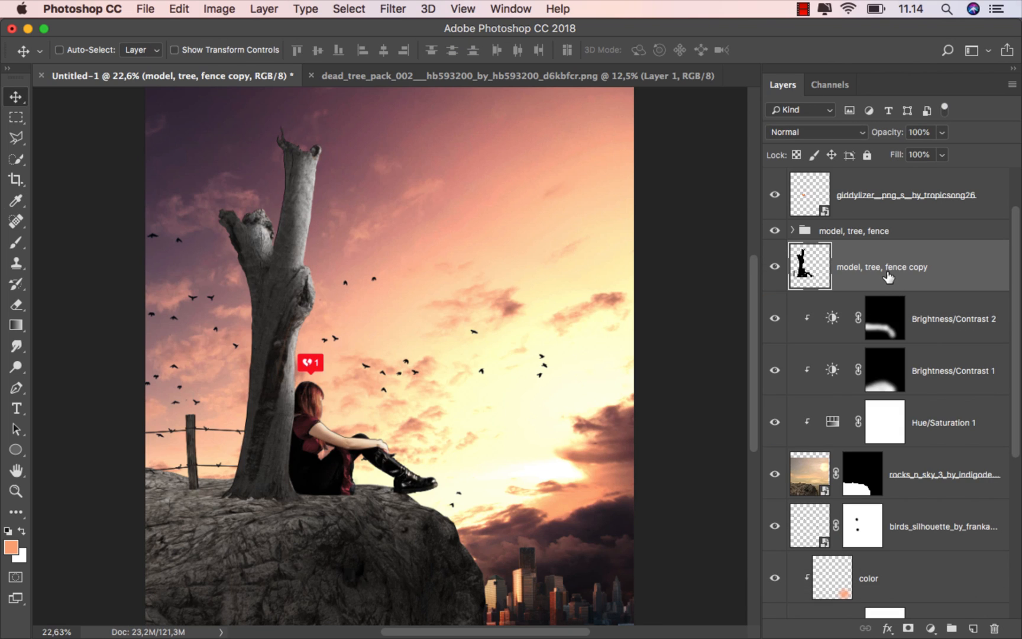
Step: Distort the black copy to about -25% height and -71° skew so it falls down-left across the rock as a shadow from the tree base
{"action": "key", "text": "super+t"}
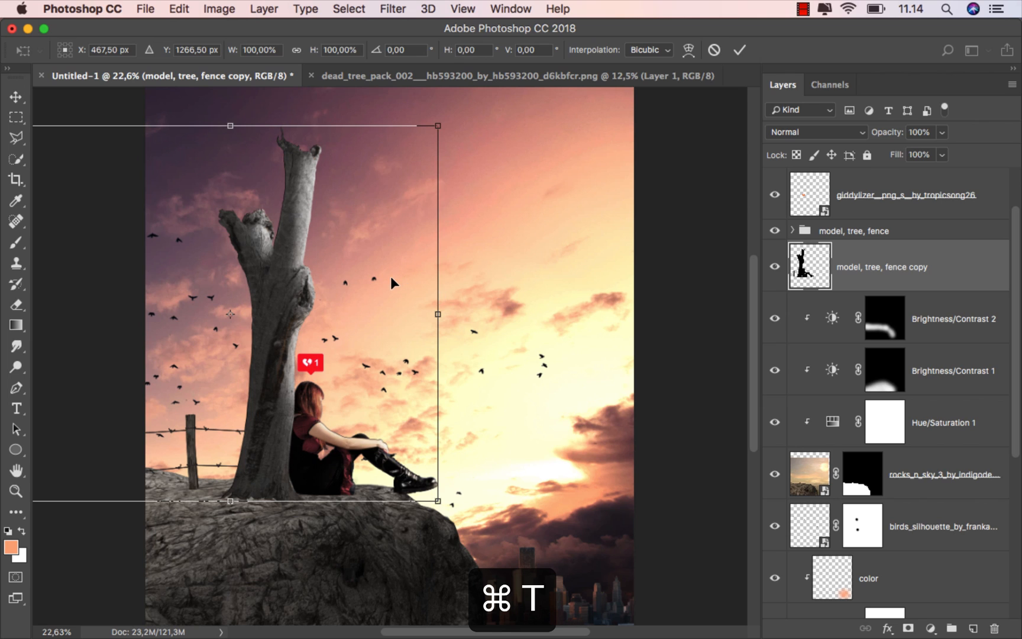
{"action": "scroll", "coordinate": [361, 292], "scroll_direction": "down", "scroll_amount": 2}
{"action": "right_click", "coordinate": [325, 296]}
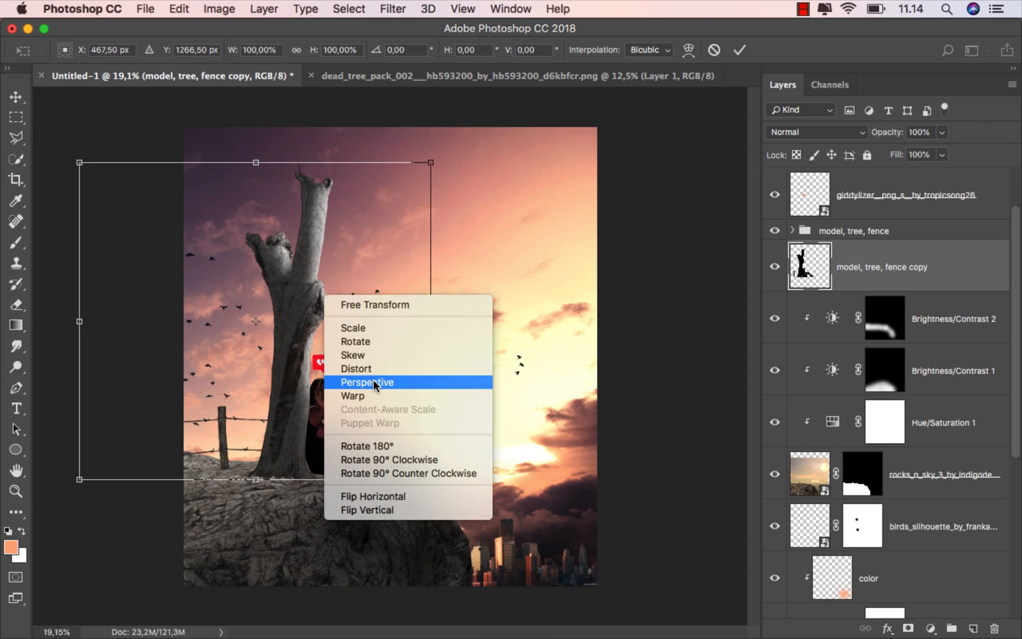
{"action": "left_click", "coordinate": [381, 367]}
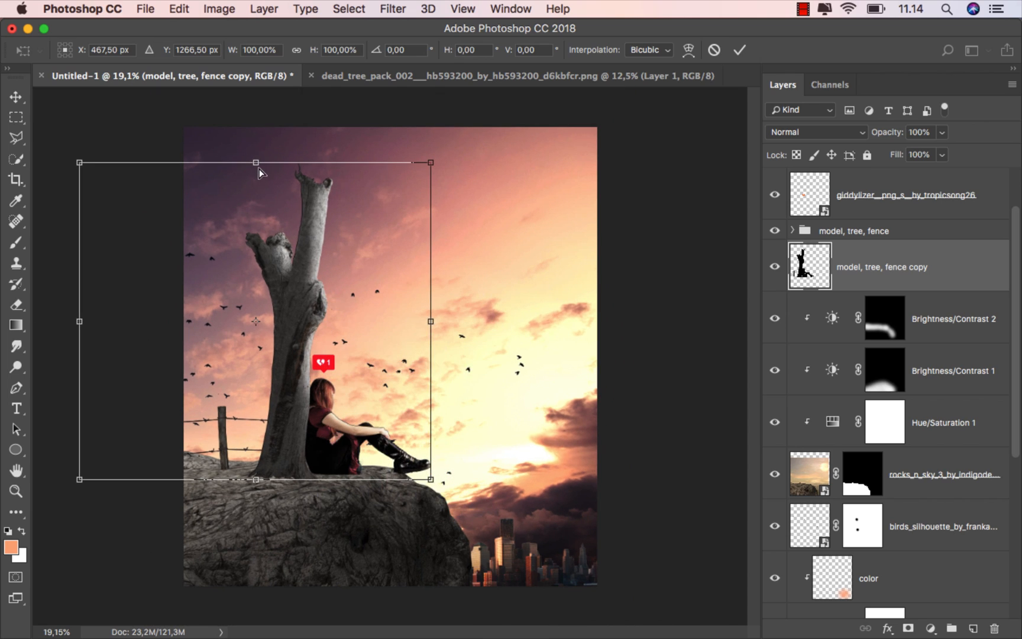
{"action": "left_click_drag", "start_coordinate": [258, 169], "coordinate": [35, 546]}
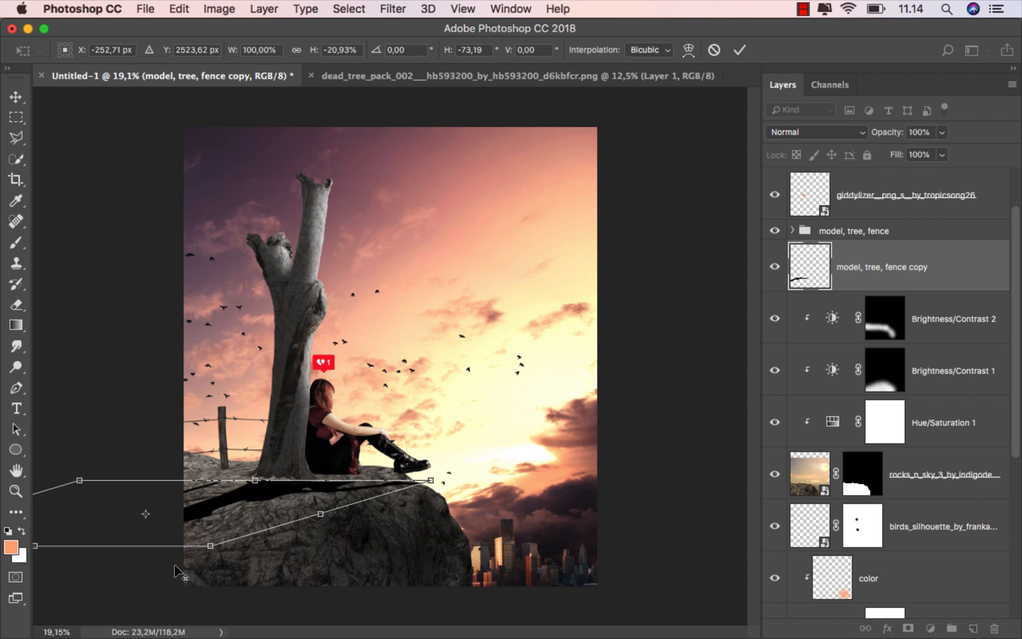
{"action": "scroll", "coordinate": [264, 520], "scroll_direction": "up", "scroll_amount": 4}
{"action": "left_click_drag", "start_coordinate": [264, 522], "coordinate": [358, 437]}
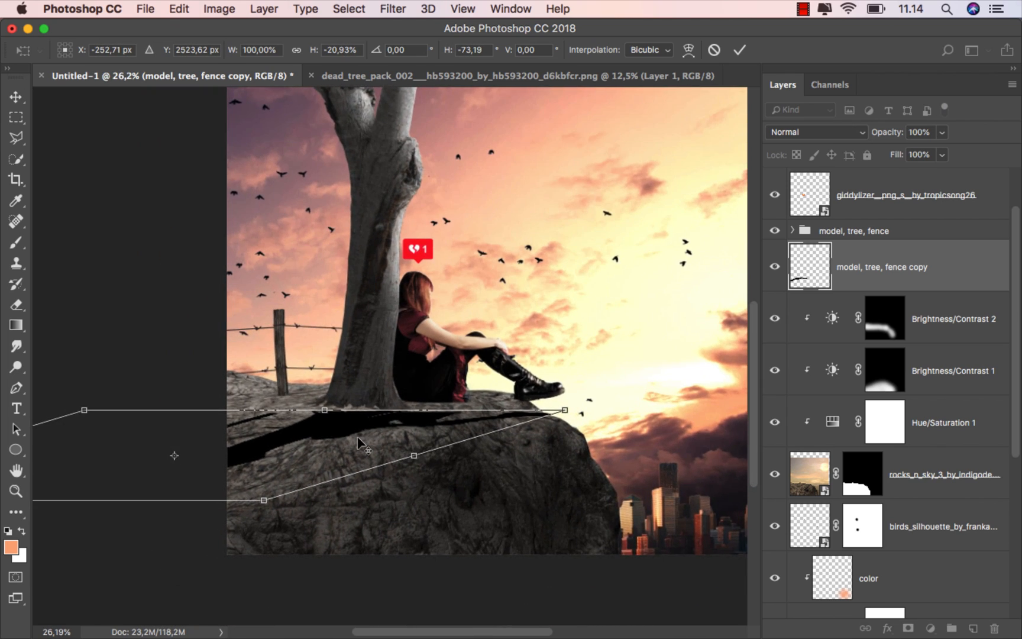
{"action": "scroll", "coordinate": [357, 437], "scroll_direction": "up", "scroll_amount": 4}
{"action": "left_click_drag", "start_coordinate": [307, 396], "coordinate": [324, 370]}
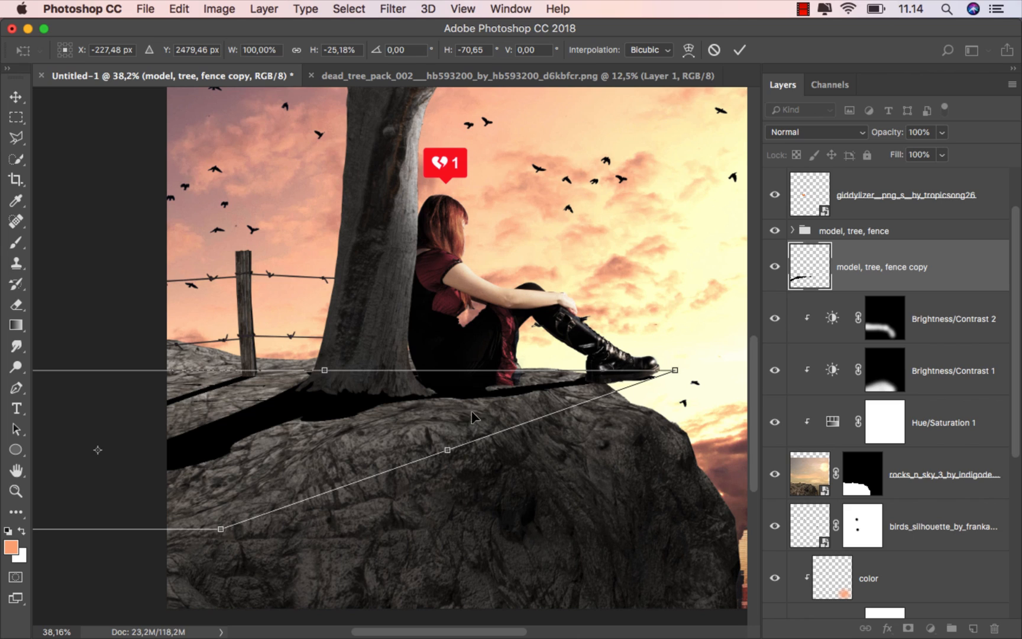
Step: Warp the shadow so it meets the woman's boot, the tree base and the fence post, and apply the transform
{"action": "scroll", "coordinate": [473, 411], "scroll_direction": "up", "scroll_amount": 1}
{"action": "right_click", "coordinate": [472, 411]}
{"action": "left_click", "coordinate": [497, 503]}
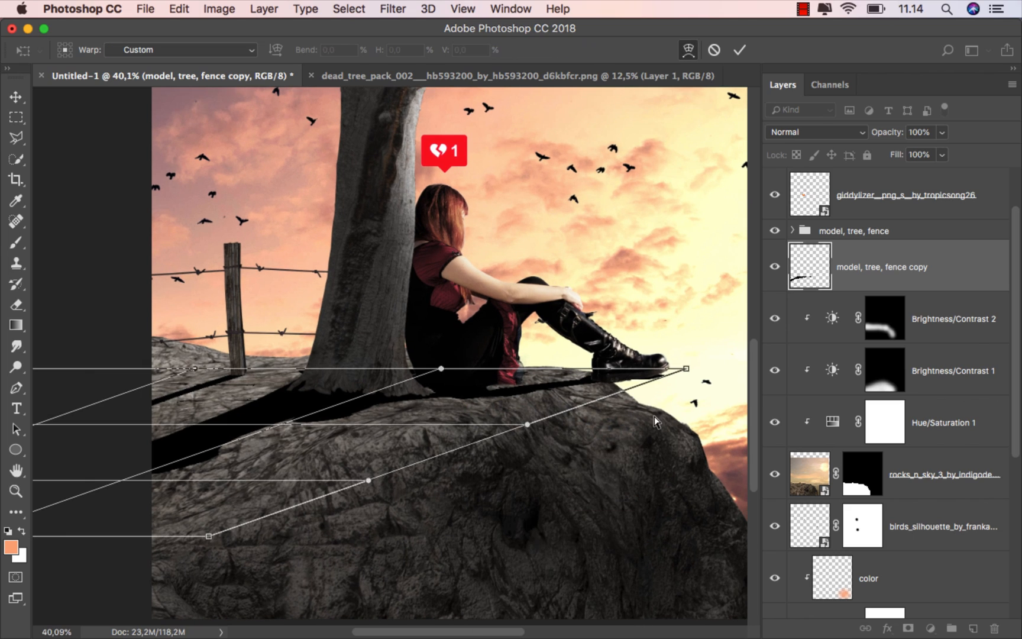
{"action": "left_click_drag", "start_coordinate": [682, 367], "coordinate": [667, 371]}
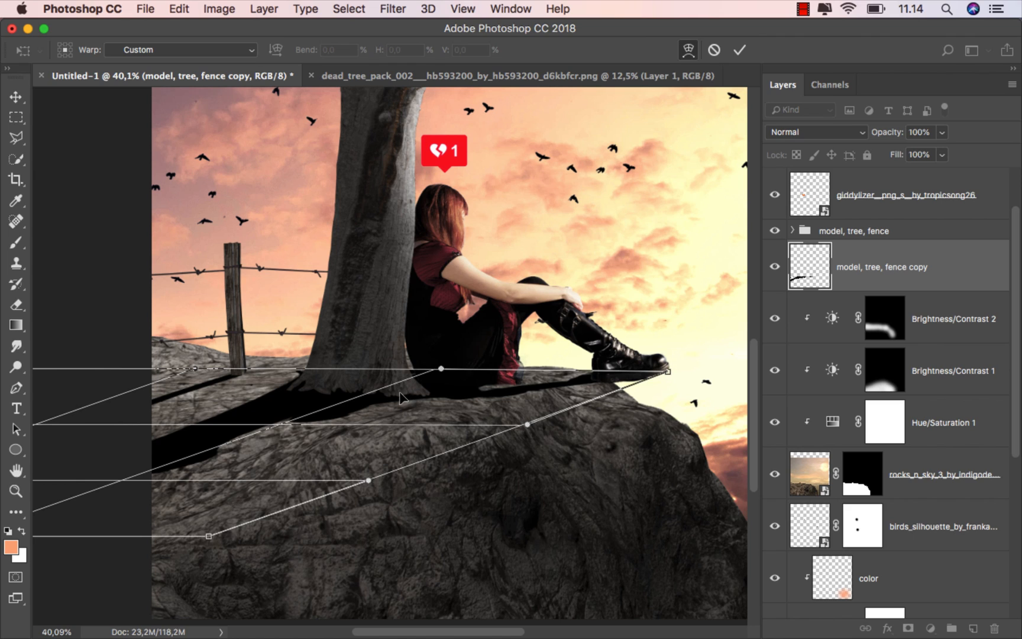
{"action": "left_click_drag", "start_coordinate": [387, 406], "coordinate": [418, 426]}
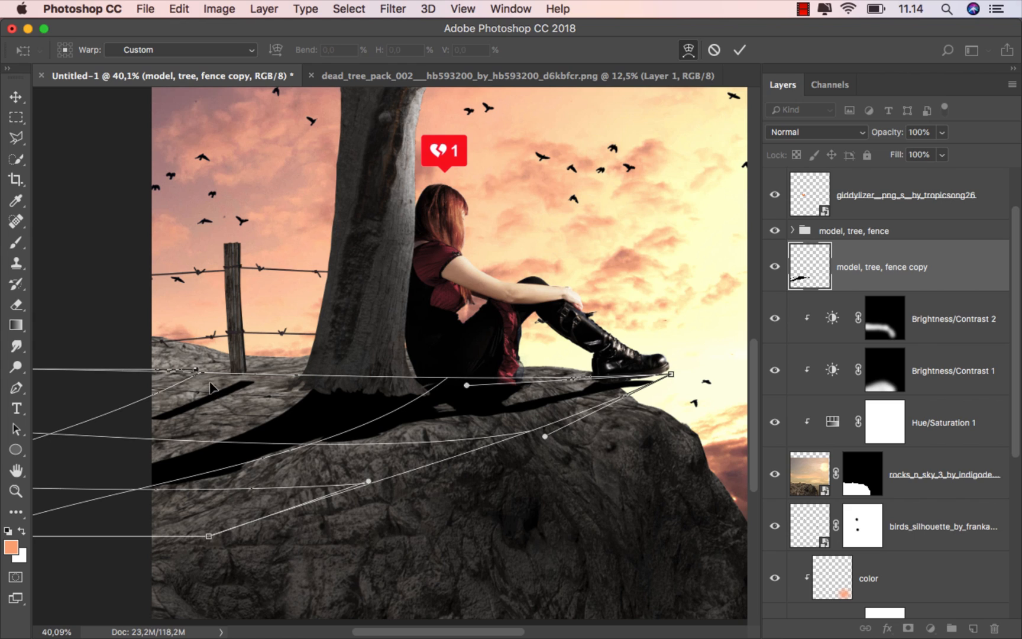
{"action": "left_click_drag", "start_coordinate": [209, 382], "coordinate": [197, 373]}
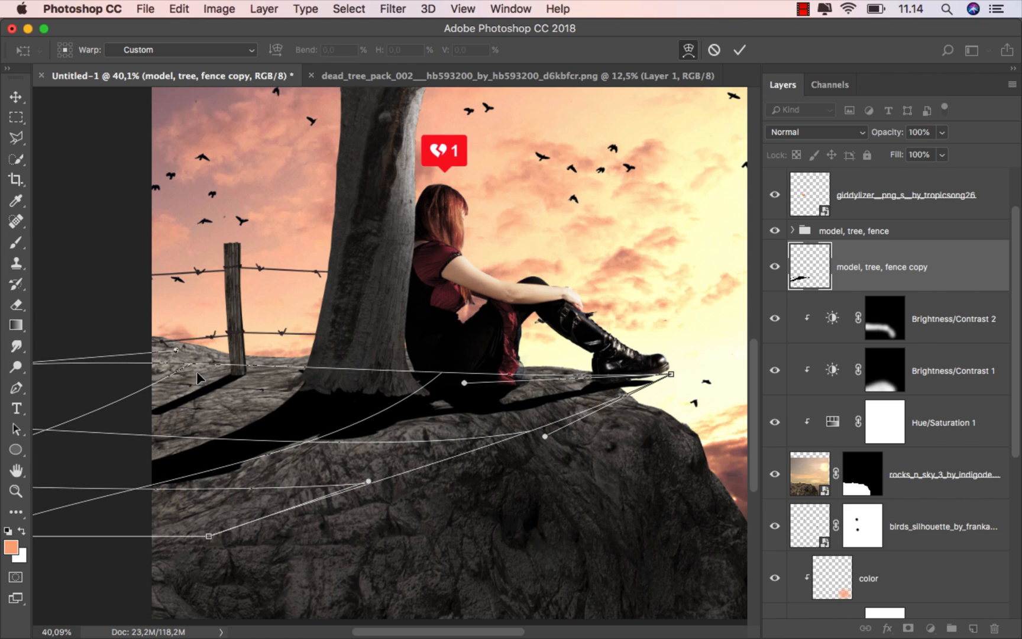
{"action": "left_click_drag", "start_coordinate": [231, 453], "coordinate": [213, 449]}
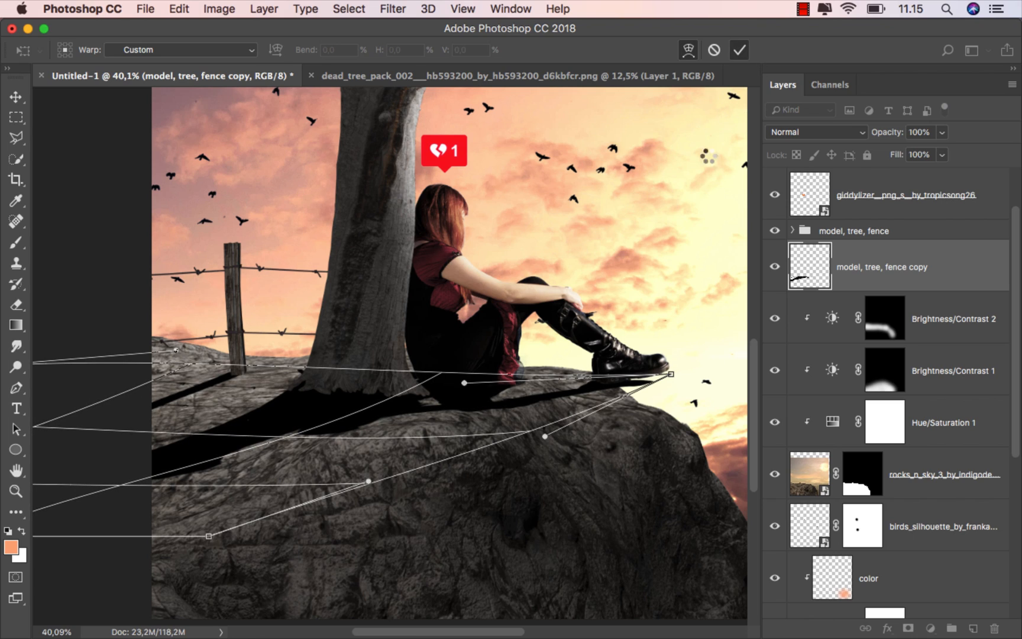
{"action": "left_click", "coordinate": [739, 50]}
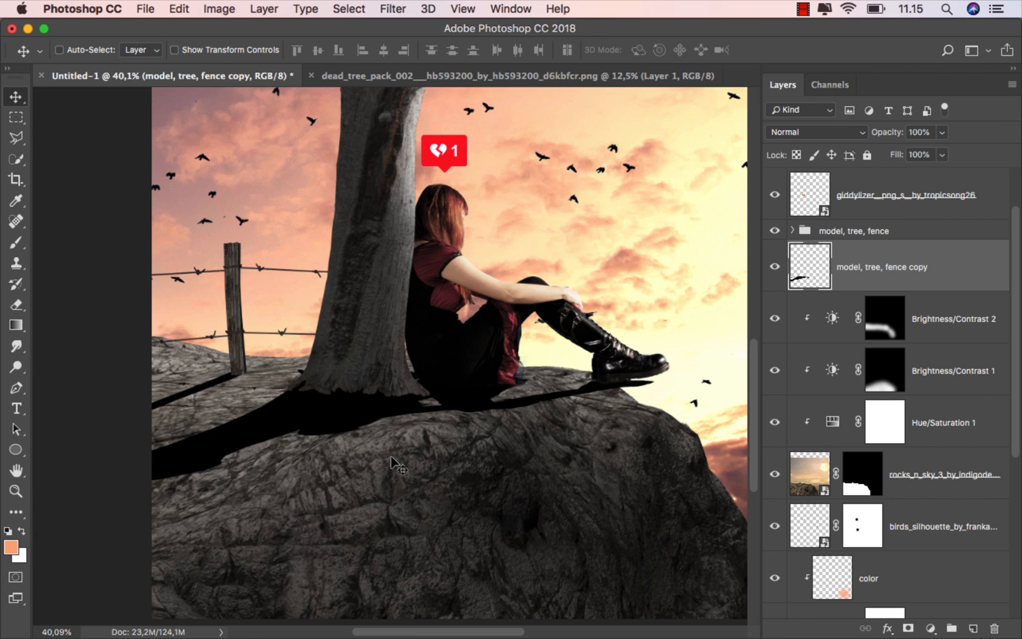
Step: Fill the gaps in the shadow below the woman and tree base with black, using a 43 px hard round brush
{"action": "left_click_drag", "start_coordinate": [16, 243], "coordinate": [59, 244]}
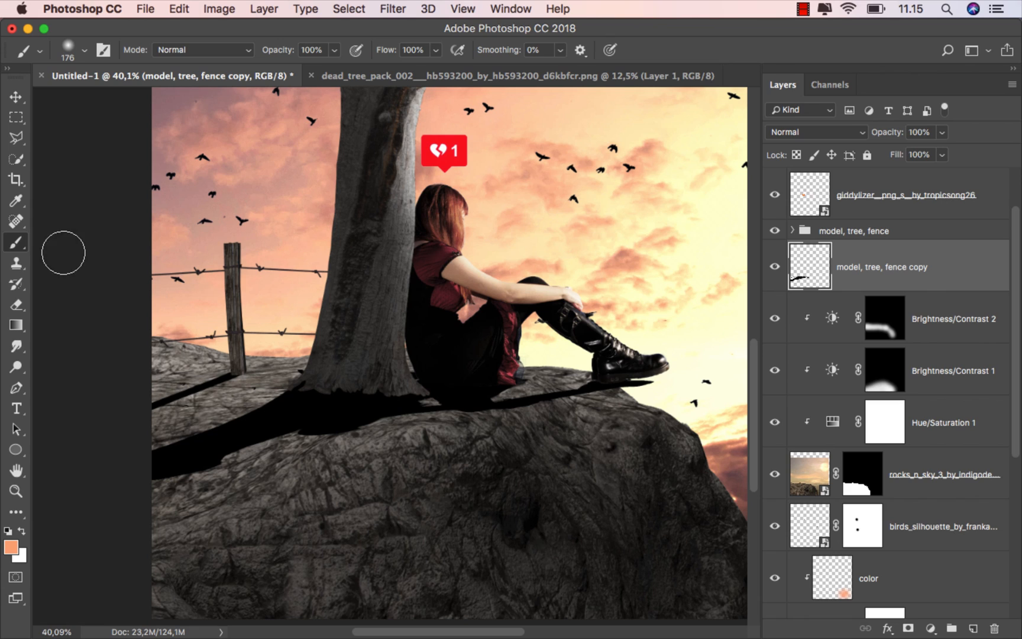
{"action": "left_click", "coordinate": [19, 532]}
{"action": "left_click", "coordinate": [8, 530]}
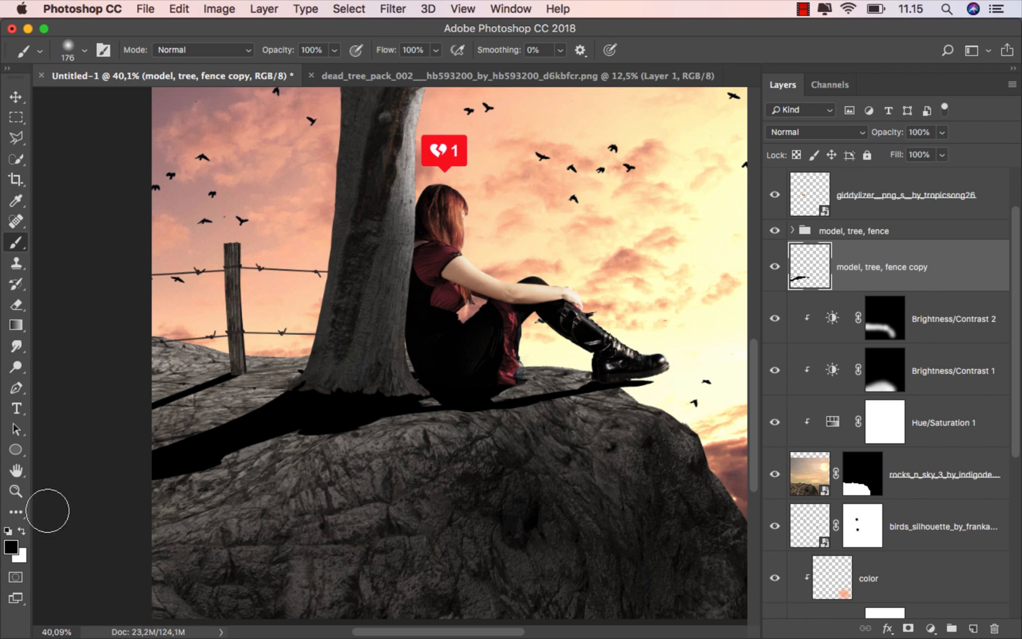
{"action": "right_click", "coordinate": [348, 293]}
{"action": "left_click", "coordinate": [443, 407]}
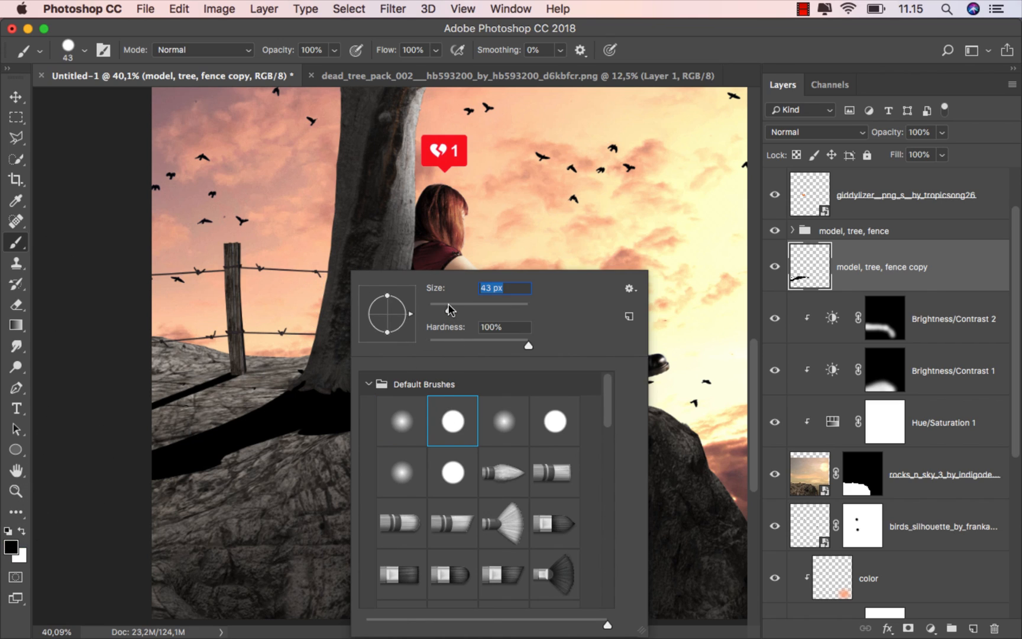
{"action": "key", "text": "Return"}
{"action": "scroll", "coordinate": [363, 299], "scroll_direction": "up", "scroll_amount": 2}
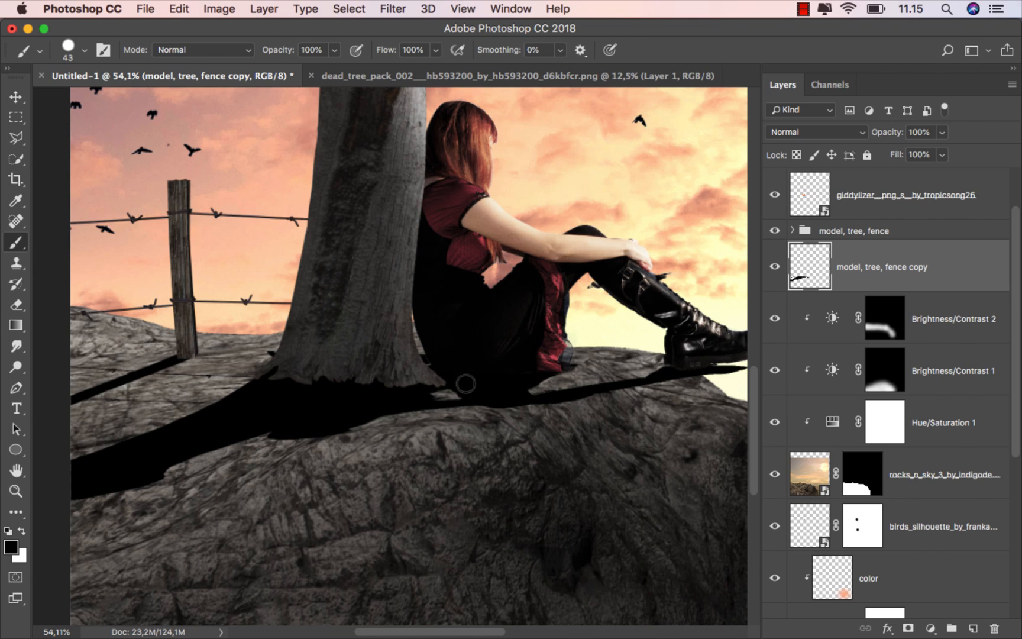
{"action": "mouse_move", "coordinate": [542, 384]}
{"action": "left_mouse_down"}
{"action": "mouse_move", "coordinate": [516, 373]}
{"action": "mouse_move", "coordinate": [463, 383]}
{"action": "left_mouse_up"}
{"action": "key", "text": "super+z"}
{"action": "mouse_move", "coordinate": [523, 355]}
{"action": "left_mouse_down"}
{"action": "mouse_move", "coordinate": [454, 386]}
{"action": "mouse_move", "coordinate": [161, 448]}
{"action": "left_mouse_up"}
Step: Paint along the lower edge of the tree's shadow toward the left image border to smooth its outline
{"action": "scroll", "coordinate": [236, 425], "scroll_direction": "left", "scroll_amount": 5}
{"action": "scroll", "coordinate": [236, 426], "scroll_direction": "down", "scroll_amount": 1}
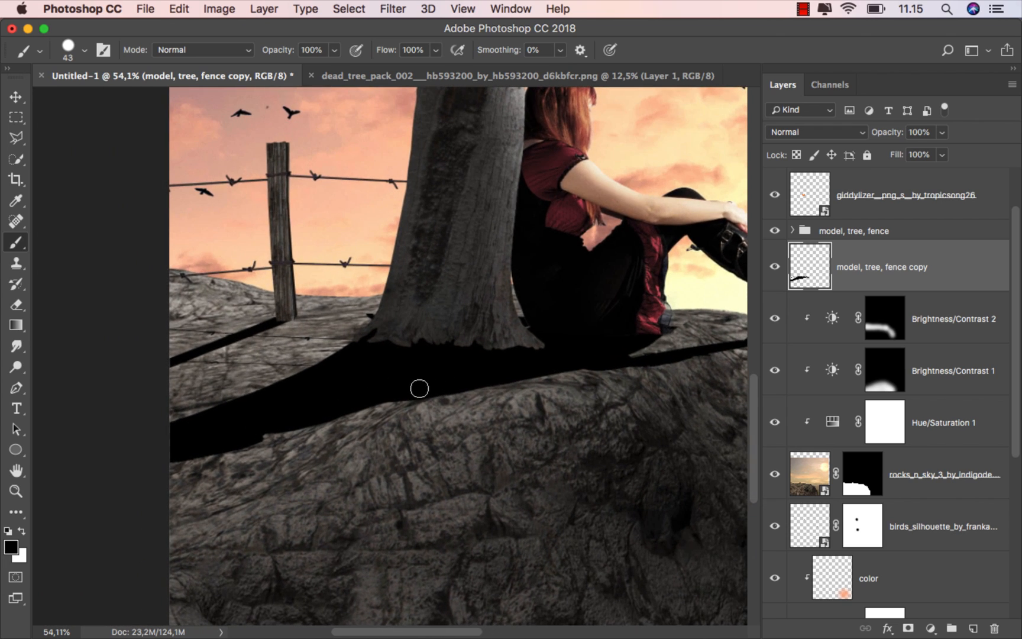
{"action": "left_click_drag", "start_coordinate": [290, 424], "coordinate": [121, 472]}
{"action": "scroll", "coordinate": [242, 425], "scroll_direction": "down", "scroll_amount": 3}
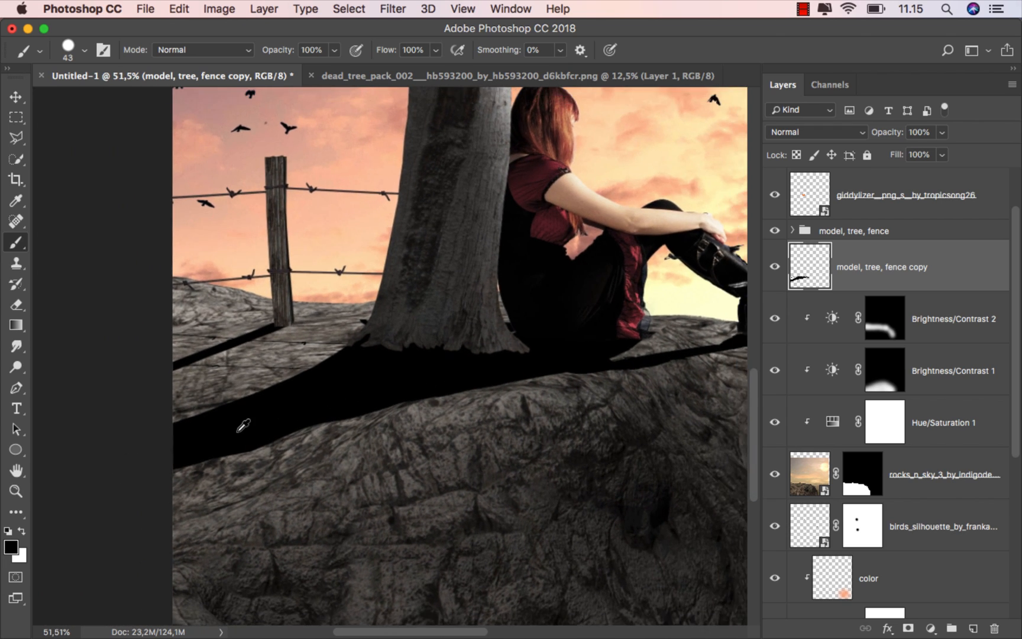
{"action": "scroll", "coordinate": [328, 406], "scroll_direction": "down", "scroll_amount": 4}
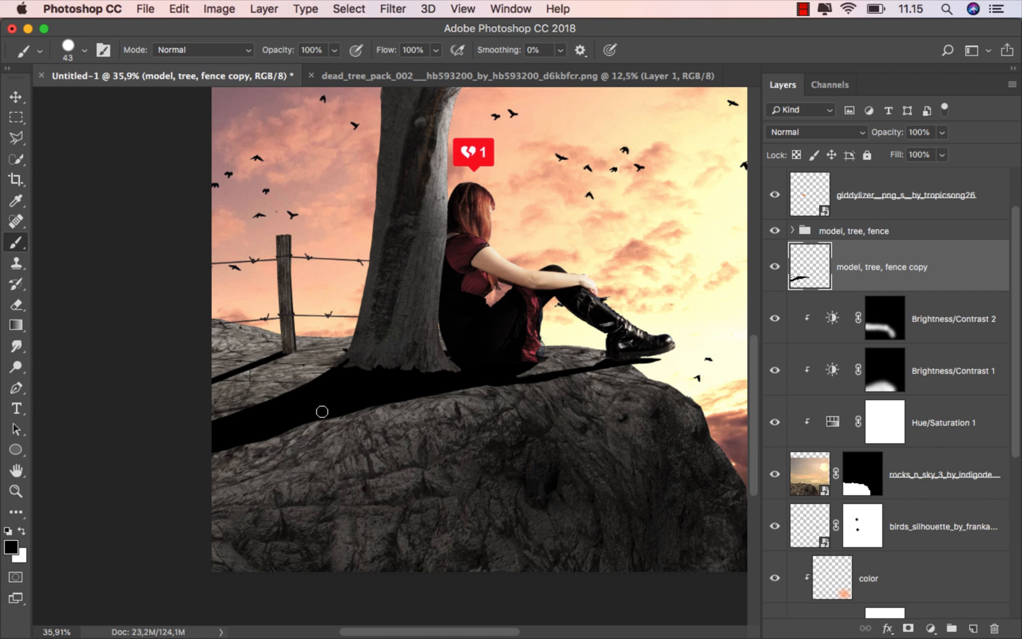
Step: Touch up the shadow at the boot heel and erase its excess beyond the heel and along the lower edge with a 46 px hard eraser
{"action": "scroll", "coordinate": [552, 362], "scroll_direction": "up", "scroll_amount": 10}
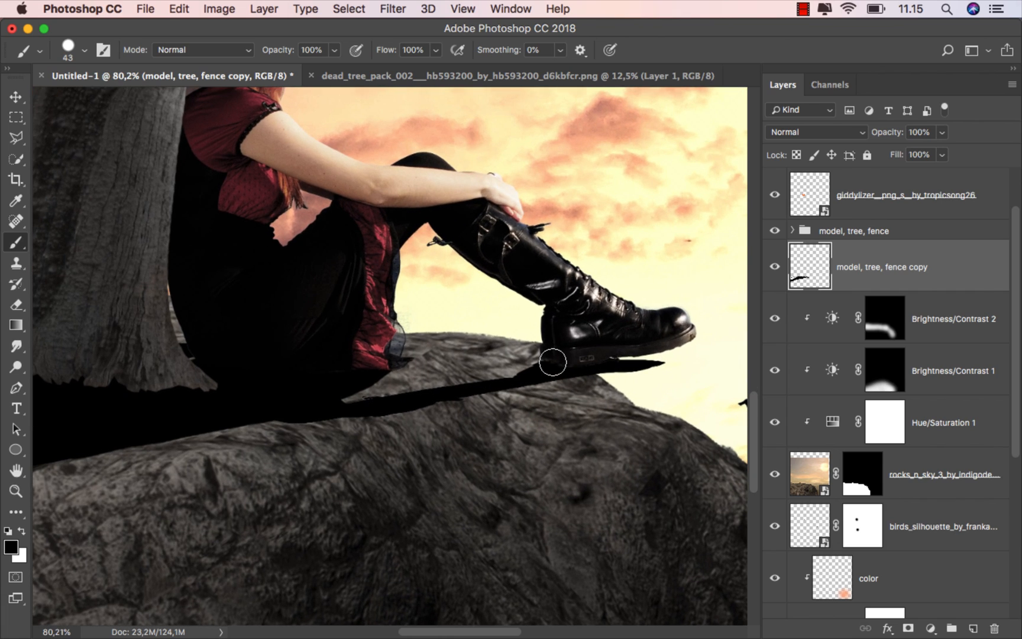
{"action": "left_click_drag", "start_coordinate": [553, 362], "coordinate": [545, 365]}
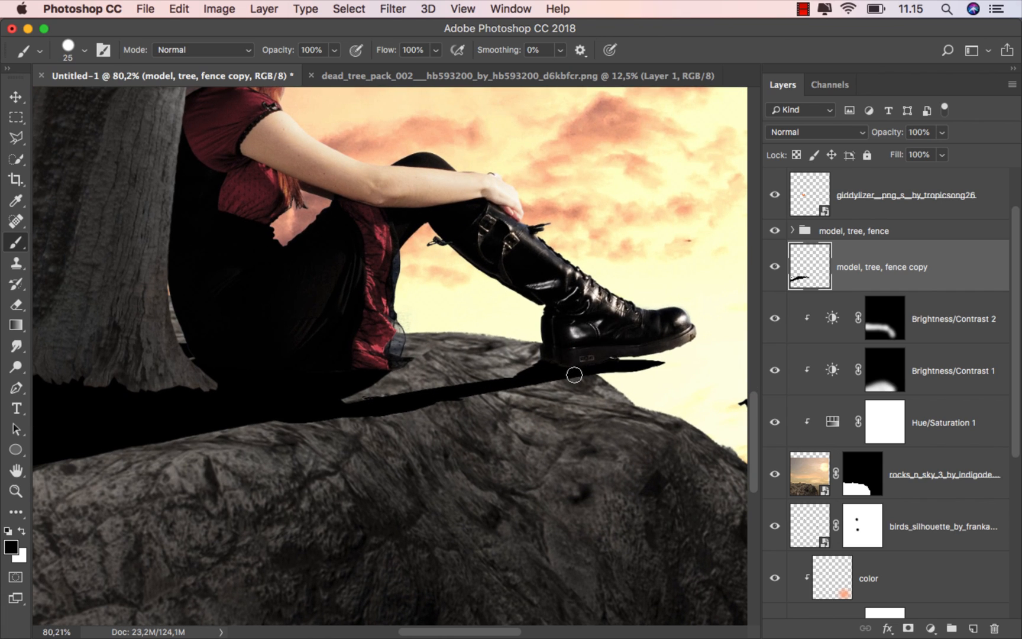
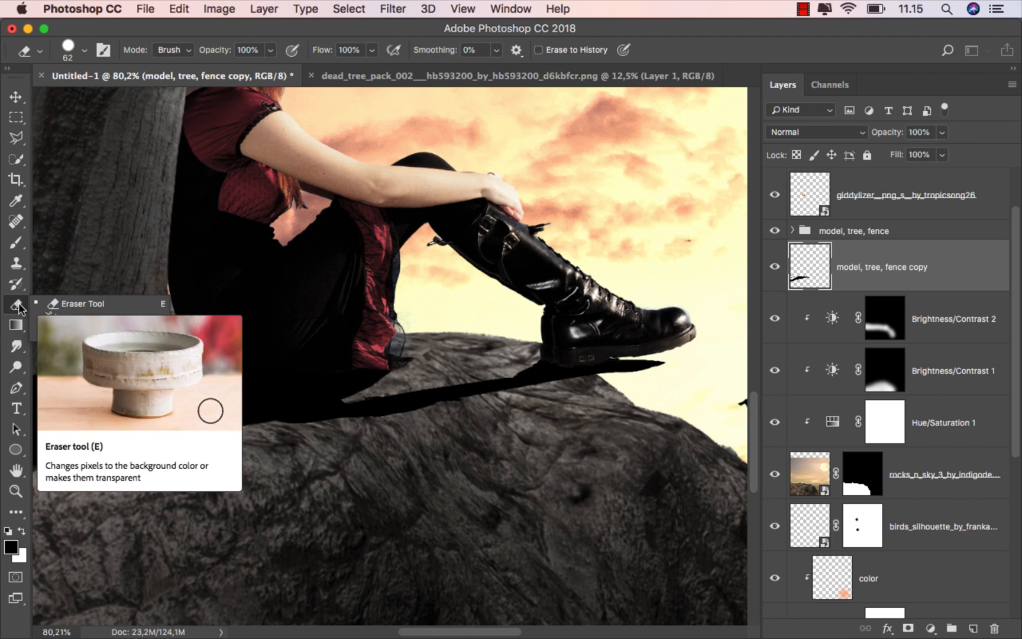
{"action": "left_click_drag", "start_coordinate": [16, 304], "coordinate": [49, 305]}
{"action": "mouse_move", "coordinate": [680, 371]}
{"action": "left_mouse_down"}
{"action": "mouse_move", "coordinate": [640, 385]}
{"action": "mouse_move", "coordinate": [629, 383]}
{"action": "mouse_move", "coordinate": [661, 368]}
{"action": "mouse_move", "coordinate": [555, 383]}
{"action": "left_mouse_up"}
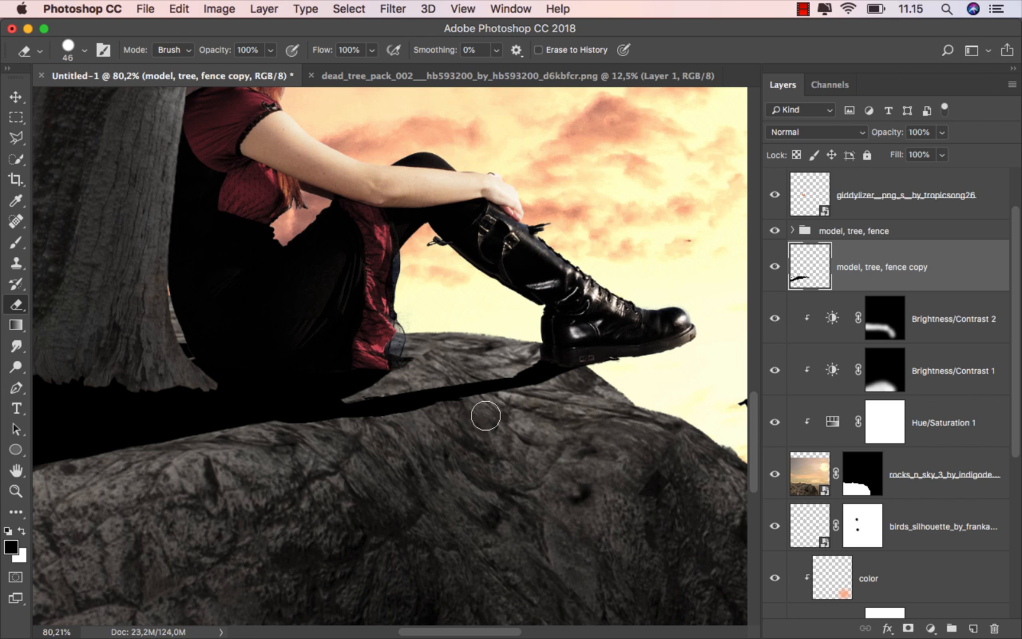
{"action": "left_click_drag", "start_coordinate": [621, 372], "coordinate": [567, 388]}
{"action": "left_click_drag", "start_coordinate": [530, 396], "coordinate": [518, 400]}
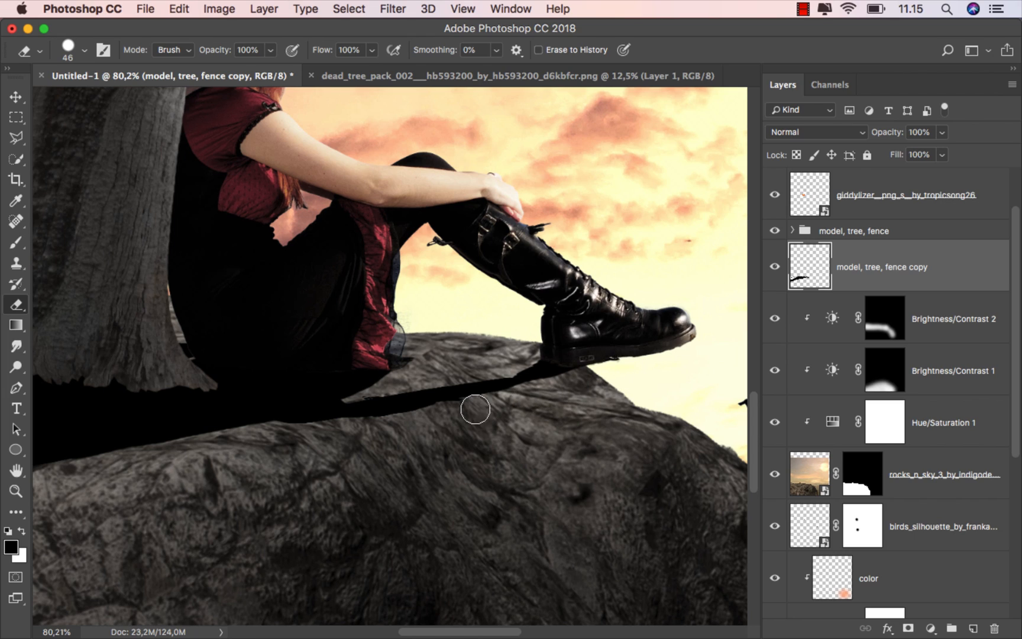
{"action": "left_click_drag", "start_coordinate": [639, 379], "coordinate": [433, 418]}
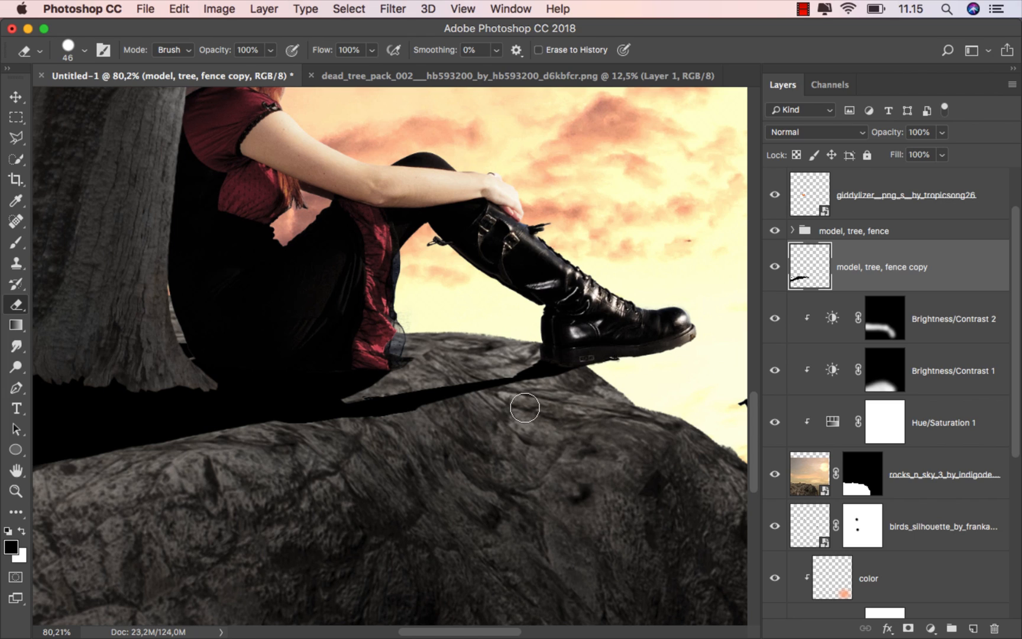
Step: Refine the thin shadow between the boot heel and the woman's dress in black with a small round brush
{"action": "left_click", "coordinate": [16, 243]}
{"action": "scroll", "coordinate": [605, 408], "scroll_direction": "up", "scroll_amount": 3}
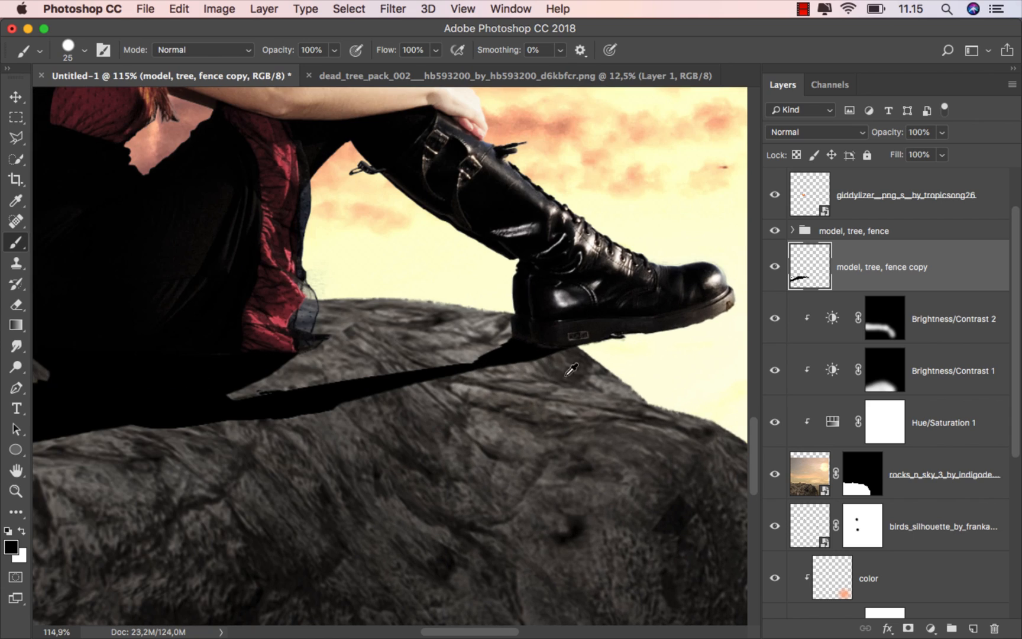
{"action": "mouse_move", "coordinate": [516, 359]}
{"action": "left_mouse_down"}
{"action": "mouse_move", "coordinate": [288, 402]}
{"action": "mouse_move", "coordinate": [519, 356]}
{"action": "mouse_move", "coordinate": [210, 403]}
{"action": "left_mouse_up"}
{"action": "scroll", "coordinate": [542, 378], "scroll_direction": "down", "scroll_amount": 1, "text": "alt"}
{"action": "key", "text": "super+0"}
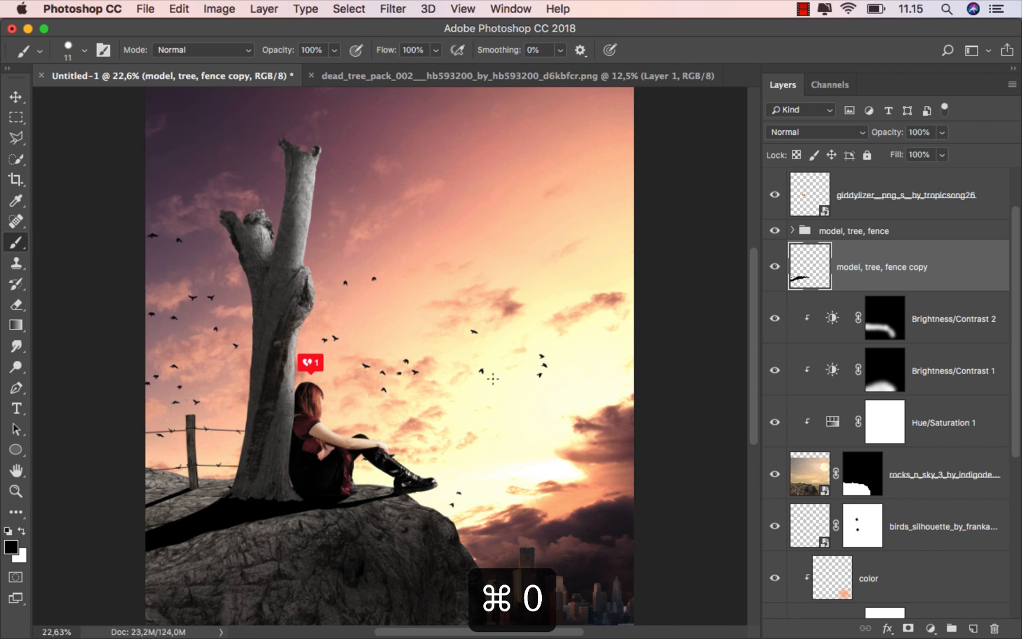
Step: Apply a Gaussian Blur with a 2.1 pixel radius to the shadow layer
{"action": "left_click", "coordinate": [16, 97]}
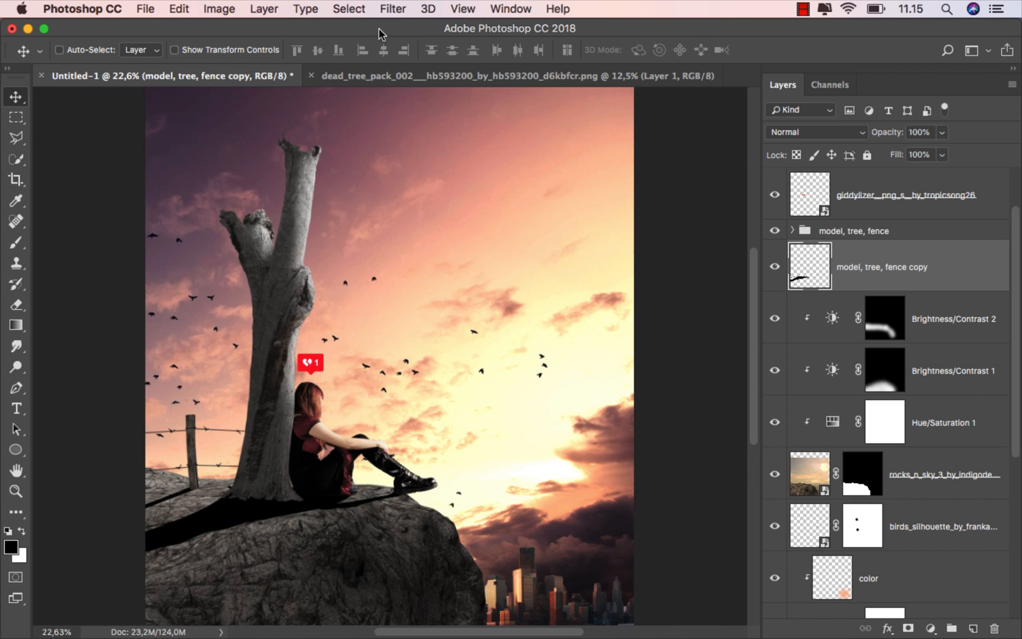
{"action": "left_click", "coordinate": [393, 9]}
{"action": "mouse_move", "coordinate": [448, 214]}
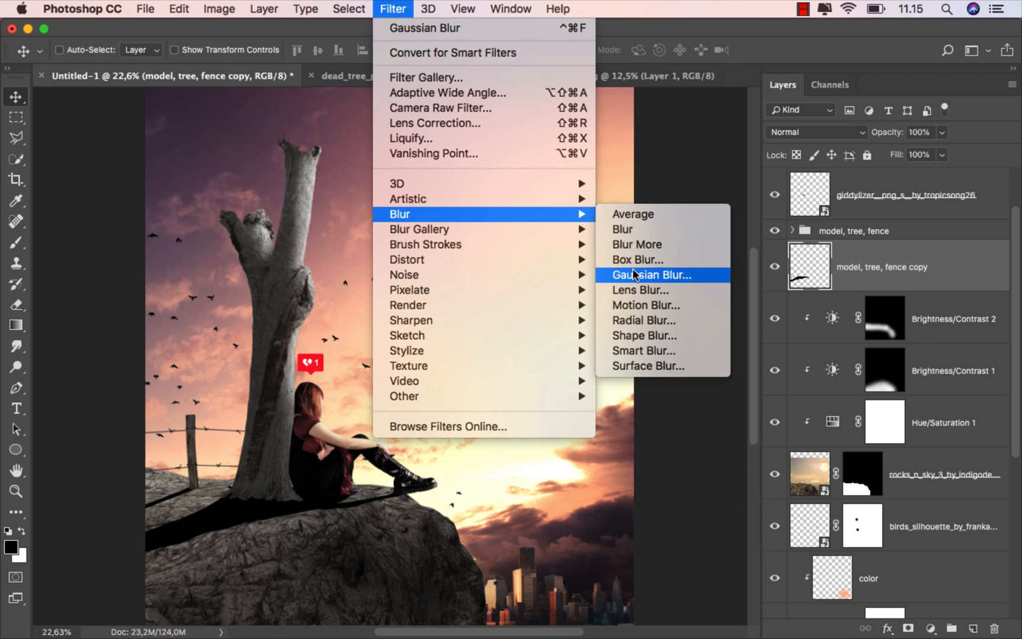
{"action": "left_click", "coordinate": [632, 273]}
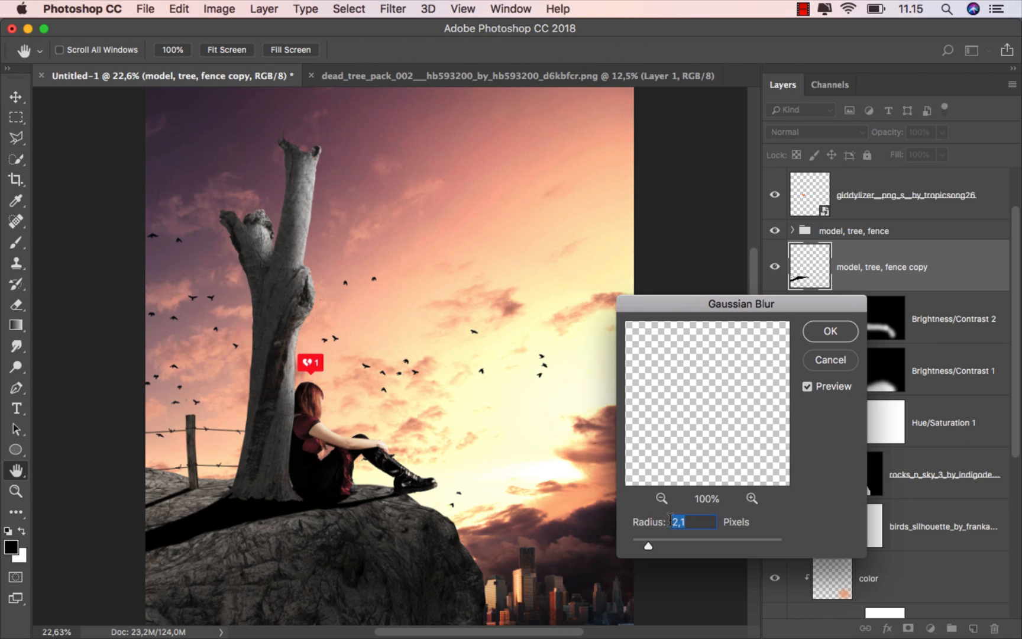
{"action": "left_click", "coordinate": [835, 330]}
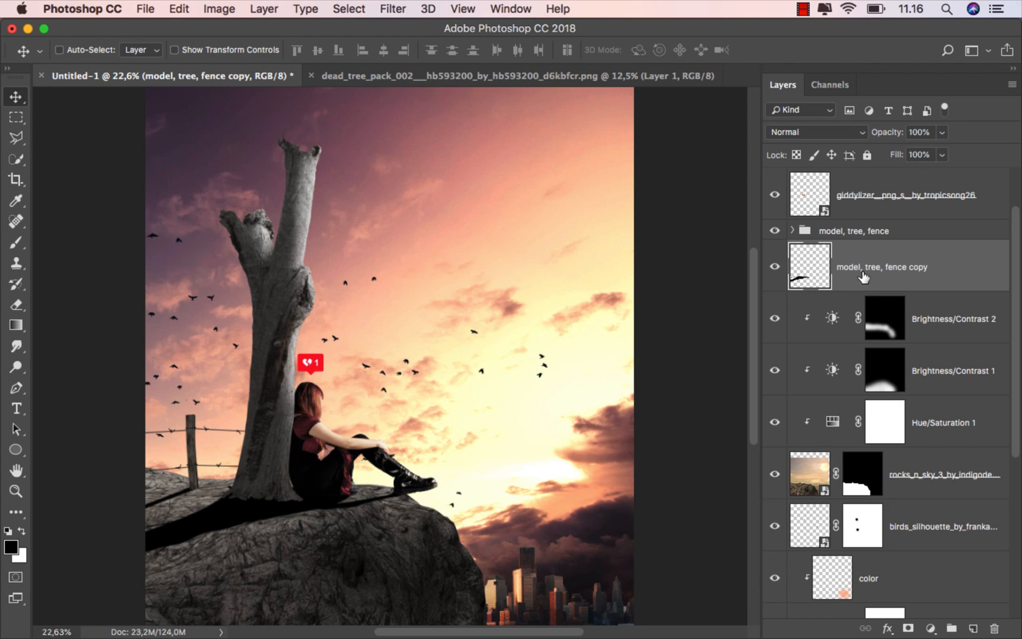
Step: Lower the shadow layer's Fill to 48%
{"action": "left_click", "coordinate": [942, 154]}
{"action": "left_click_drag", "start_coordinate": [907, 176], "coordinate": [905, 176]}
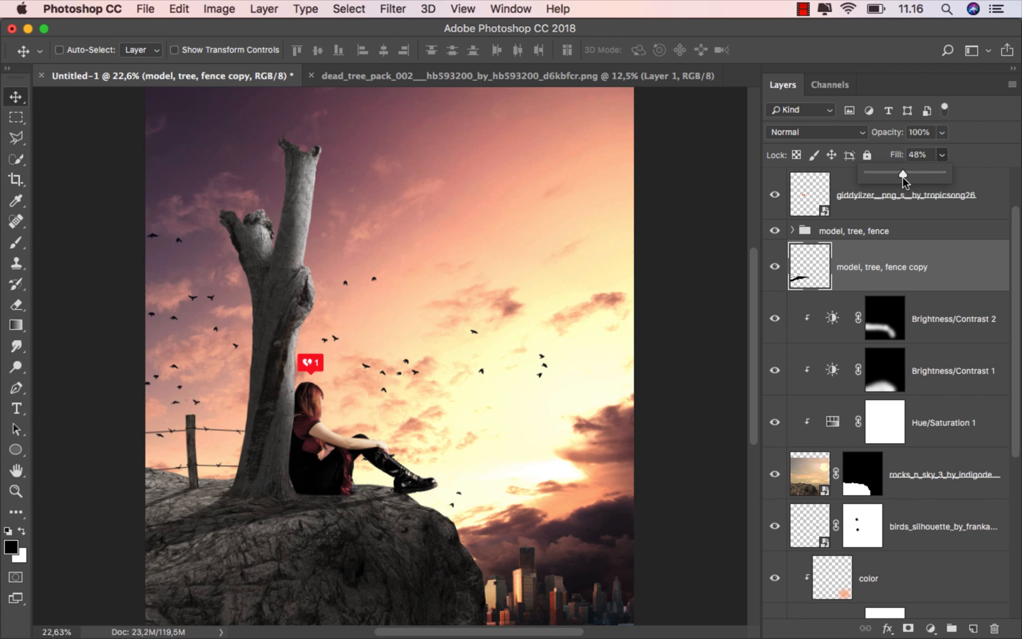
{"action": "left_click", "coordinate": [885, 262]}
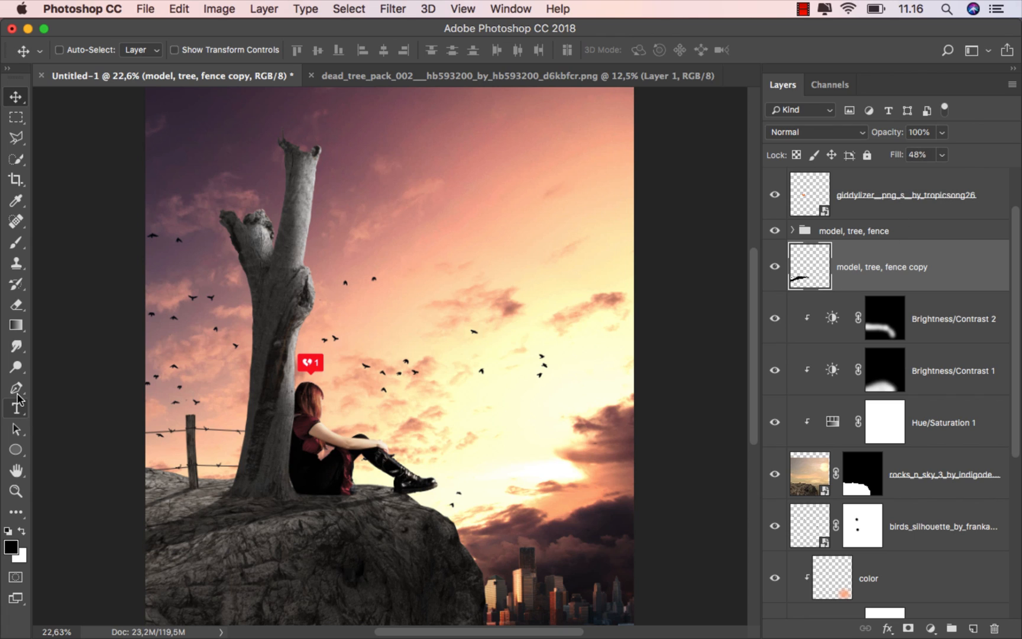
Step: Soften the leg shadow between the boot and dress using the Smudge tool at 80% strength with a soft round brush of about 99–111 px
{"action": "left_click", "coordinate": [18, 349]}
{"action": "left_click", "coordinate": [59, 372]}
{"action": "right_click", "coordinate": [222, 369]}
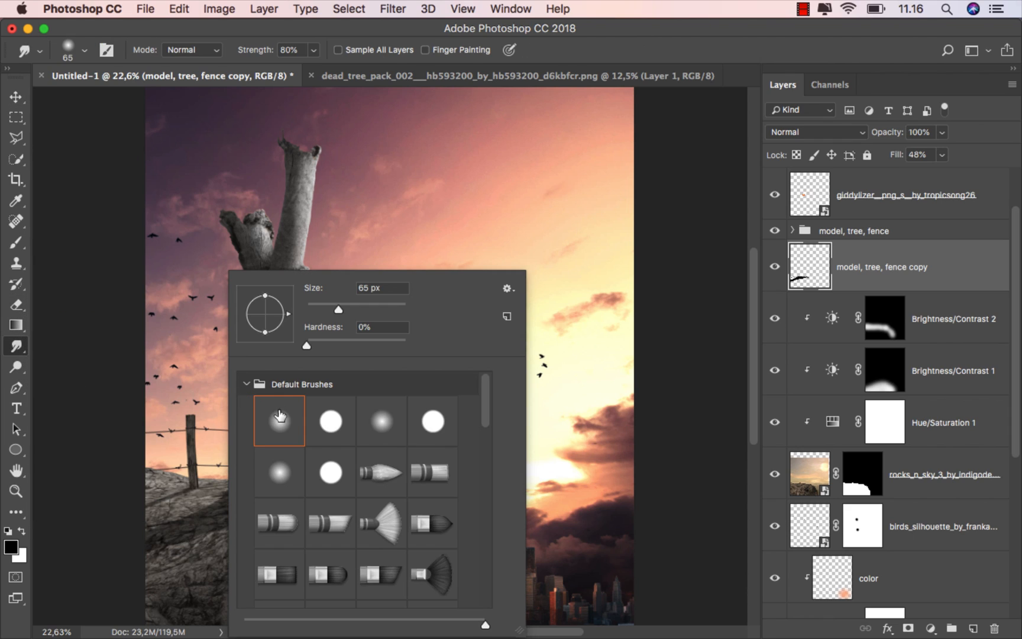
{"action": "left_click_drag", "start_coordinate": [344, 313], "coordinate": [354, 304]}
{"action": "key", "text": "Return"}
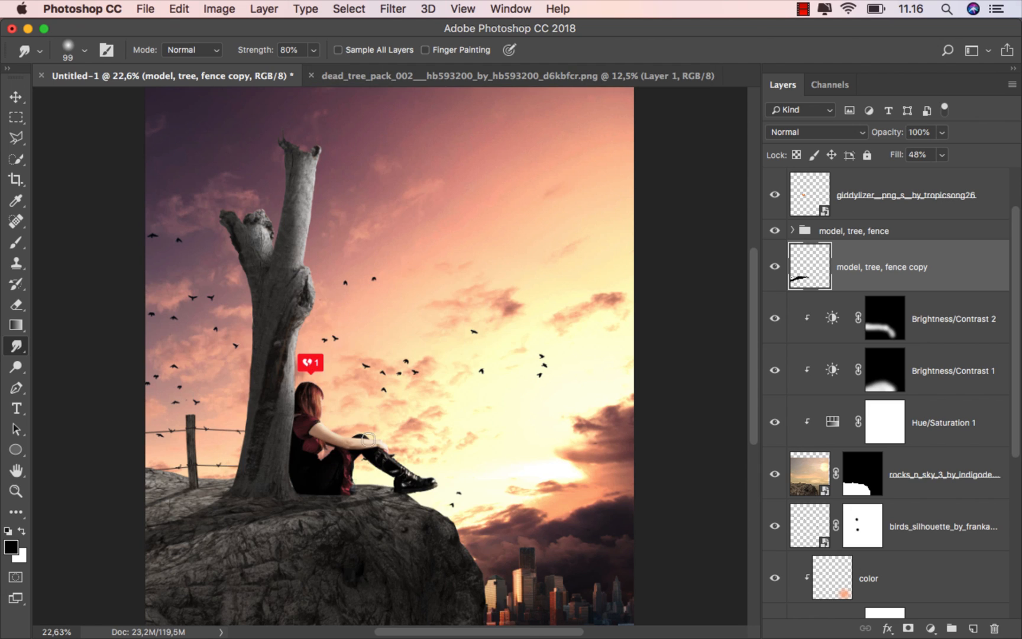
{"action": "scroll", "coordinate": [365, 520], "scroll_direction": "up", "scroll_amount": 5}
{"action": "scroll", "coordinate": [389, 508], "scroll_direction": "up", "scroll_amount": 4}
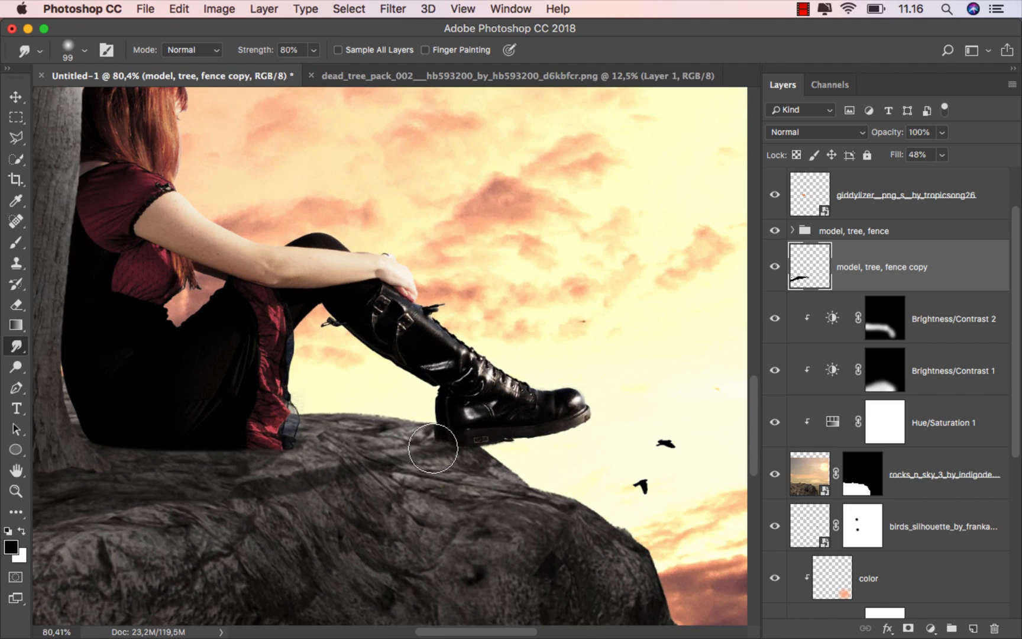
{"action": "mouse_move", "coordinate": [372, 467]}
{"action": "left_mouse_down"}
{"action": "mouse_move", "coordinate": [438, 451]}
{"action": "mouse_move", "coordinate": [412, 470]}
{"action": "mouse_move", "coordinate": [256, 474]}
{"action": "left_mouse_up"}
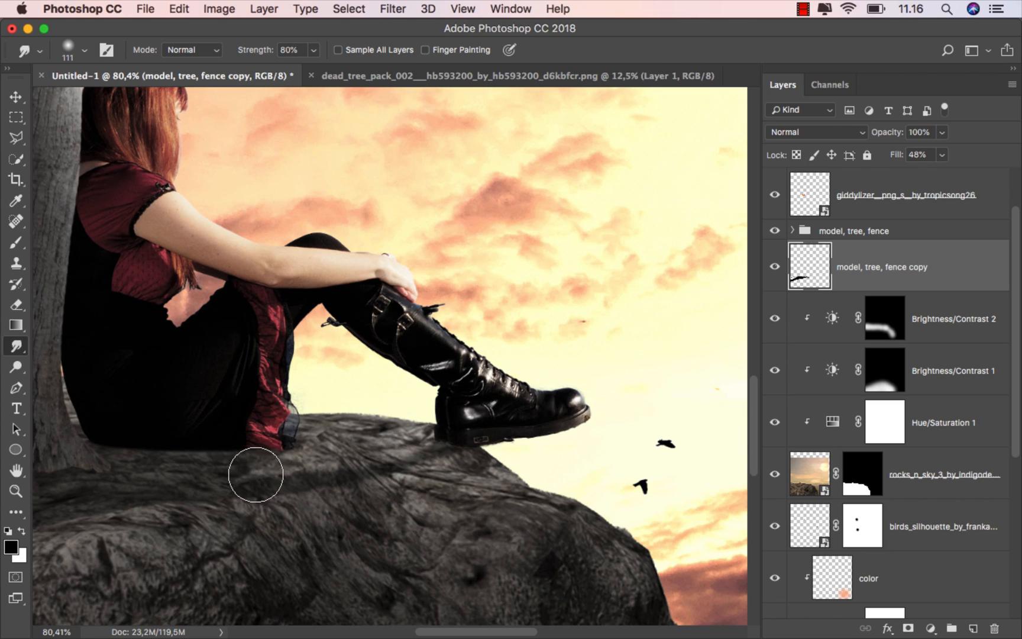
{"action": "left_click_drag", "start_coordinate": [381, 476], "coordinate": [407, 457]}
Step: Smudge the tree and fence post shadows across the rock with a soft brush, enlarging it from 111 to 132 px
{"action": "scroll", "coordinate": [414, 468], "scroll_direction": "left", "scroll_amount": 10}
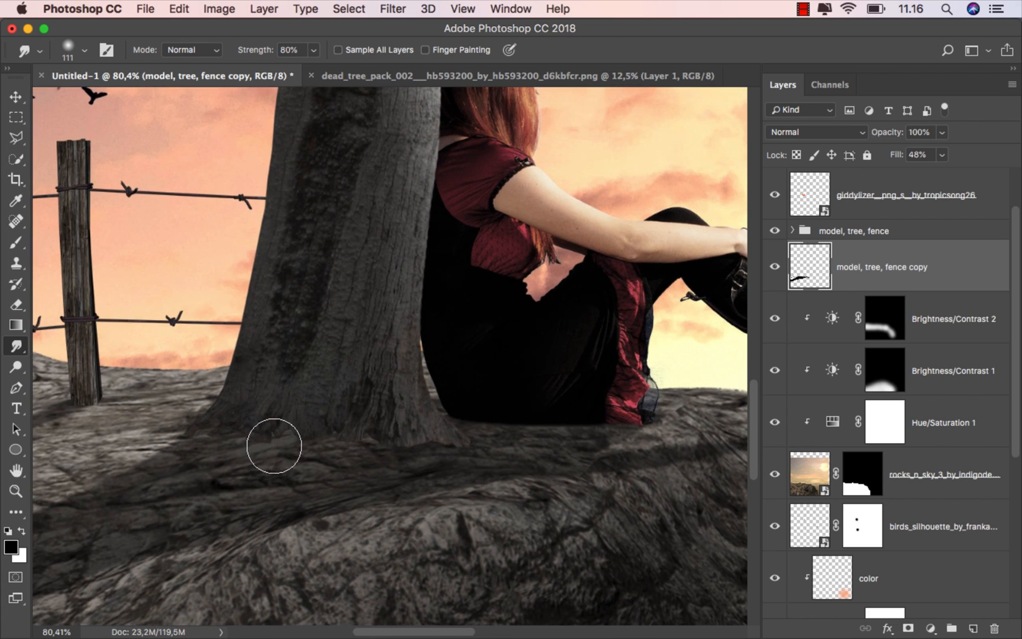
{"action": "scroll", "coordinate": [355, 432], "scroll_direction": "left", "scroll_amount": 6}
{"action": "mouse_move", "coordinate": [394, 419]}
{"action": "left_mouse_down"}
{"action": "mouse_move", "coordinate": [231, 481]}
{"action": "mouse_move", "coordinate": [143, 491]}
{"action": "left_mouse_up"}
{"action": "scroll", "coordinate": [143, 490], "scroll_direction": "down", "scroll_amount": 3}
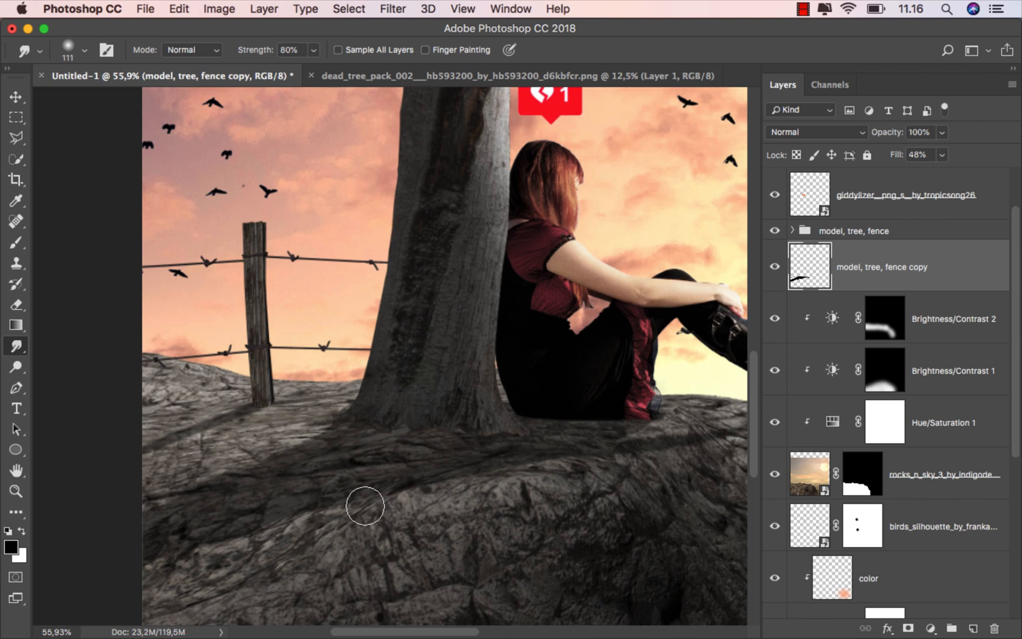
{"action": "key", "text": "bracketright"}
{"action": "mouse_move", "coordinate": [337, 495]}
{"action": "left_mouse_down"}
{"action": "mouse_move", "coordinate": [173, 550]}
{"action": "mouse_move", "coordinate": [426, 470]}
{"action": "mouse_move", "coordinate": [447, 475]}
{"action": "mouse_move", "coordinate": [327, 494]}
{"action": "left_mouse_up"}
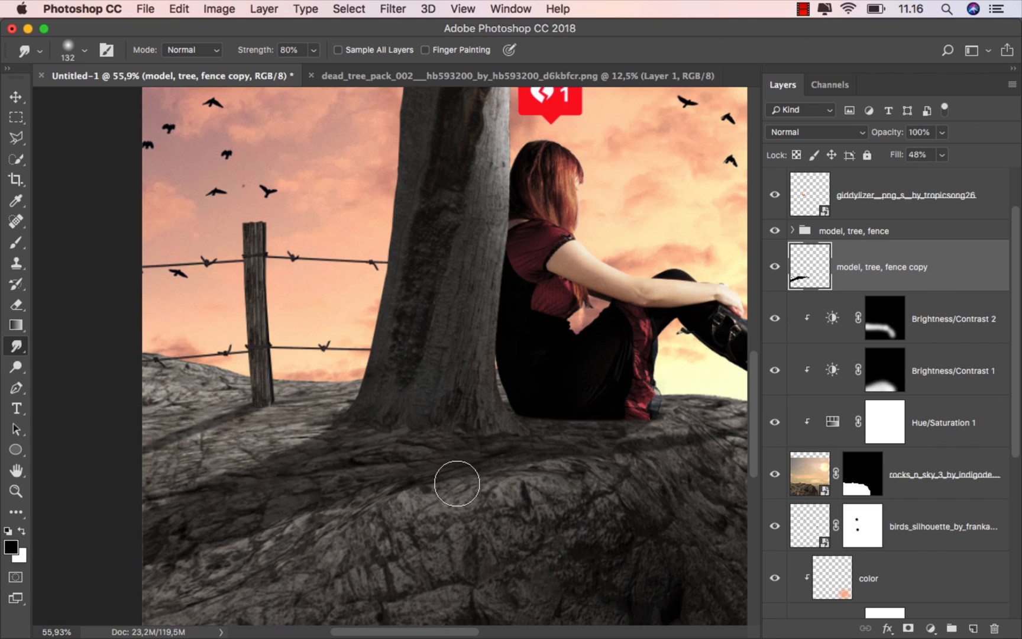
{"action": "scroll", "coordinate": [414, 476], "scroll_direction": "down", "scroll_amount": 2}
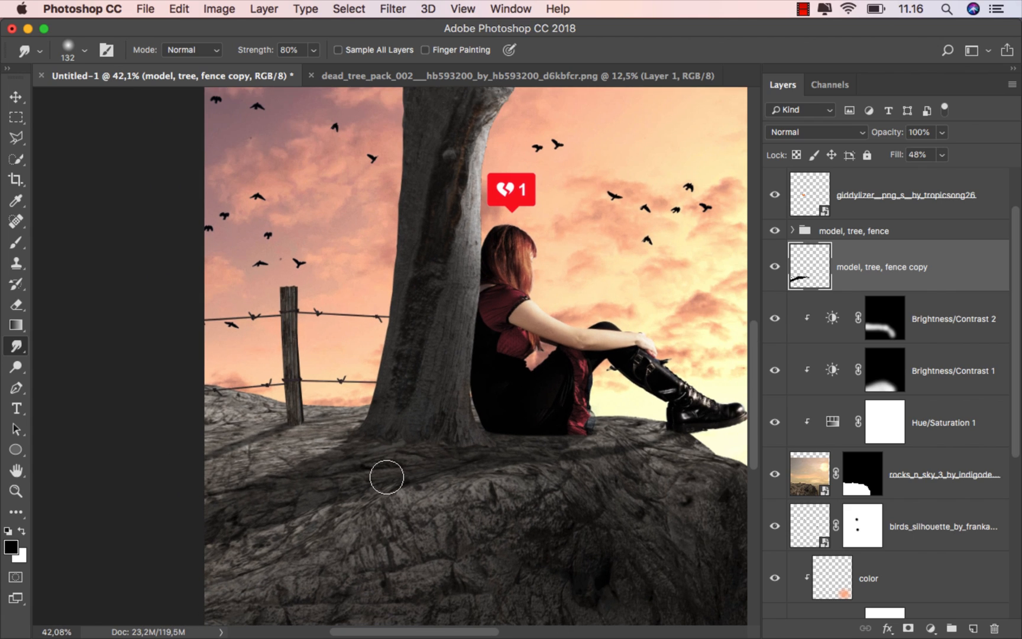
Step: Add a new layer named "shadow" above the merged model, tree, fence copy, and rename that copy "shadow" too
{"action": "left_click", "coordinate": [973, 628]}
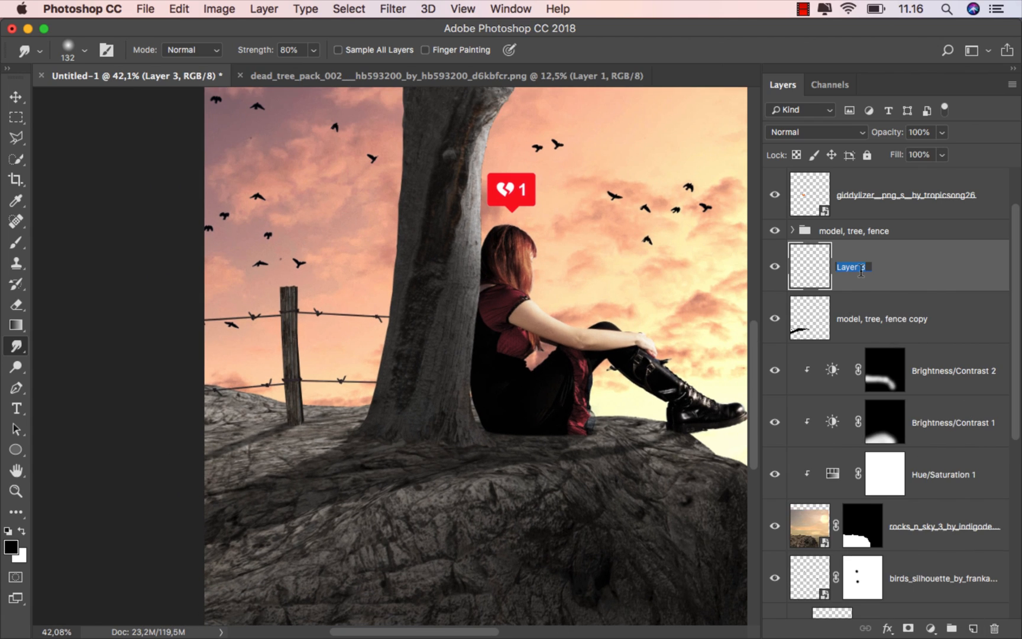
{"action": "type", "text": "shadow"}
{"action": "key", "text": "Return"}
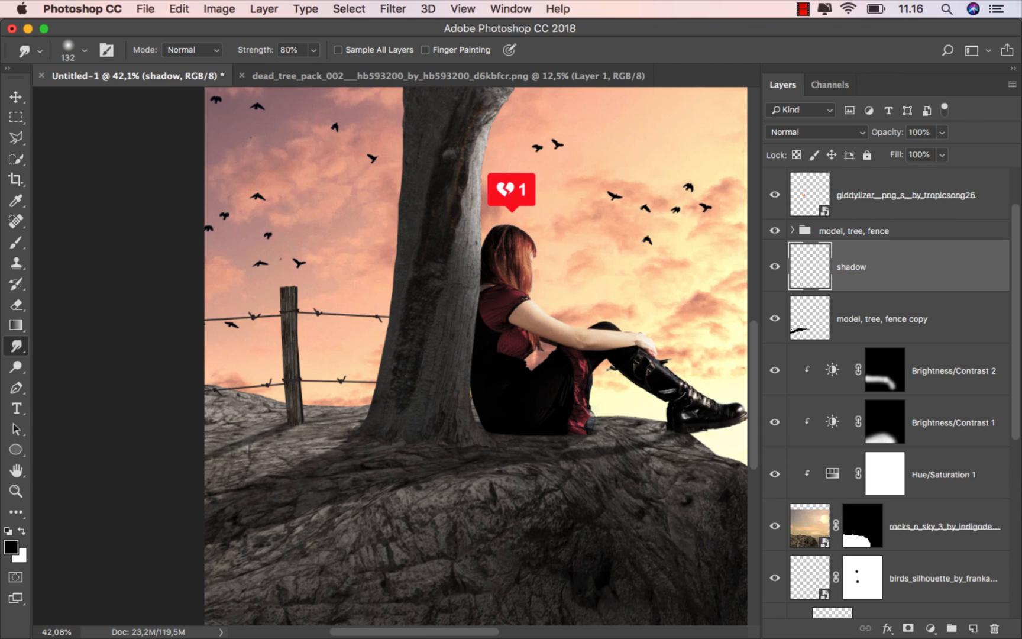
{"action": "double_click", "coordinate": [871, 317]}
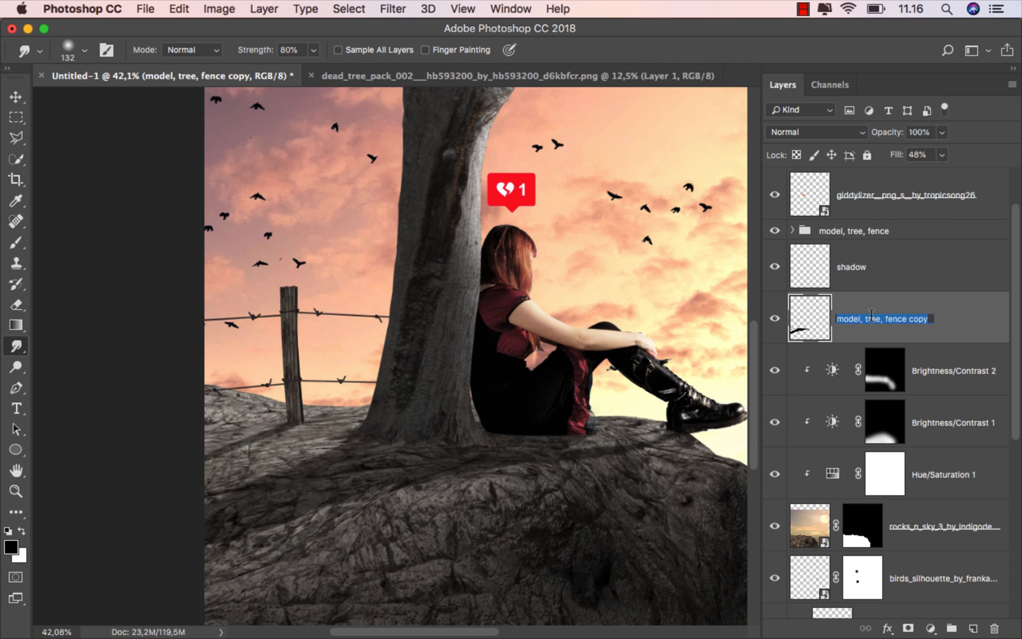
{"action": "type", "text": "shadow"}
{"action": "key", "text": "Return"}
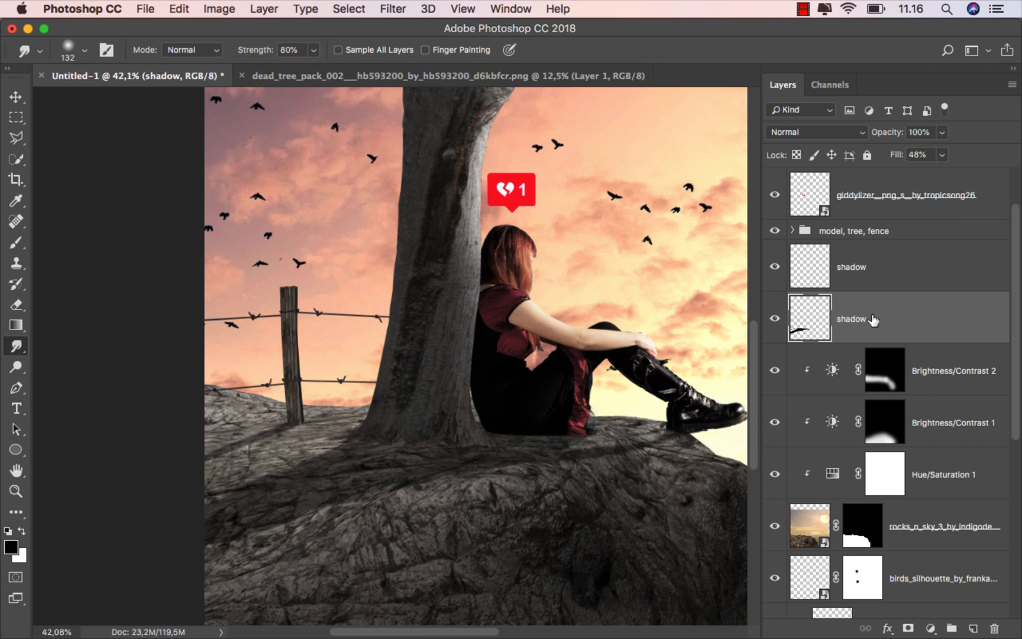
Step: Rename the empty upper shadow layer "shadow2" and activate the Brush tool
{"action": "left_click", "coordinate": [869, 266]}
{"action": "double_click", "coordinate": [871, 267]}
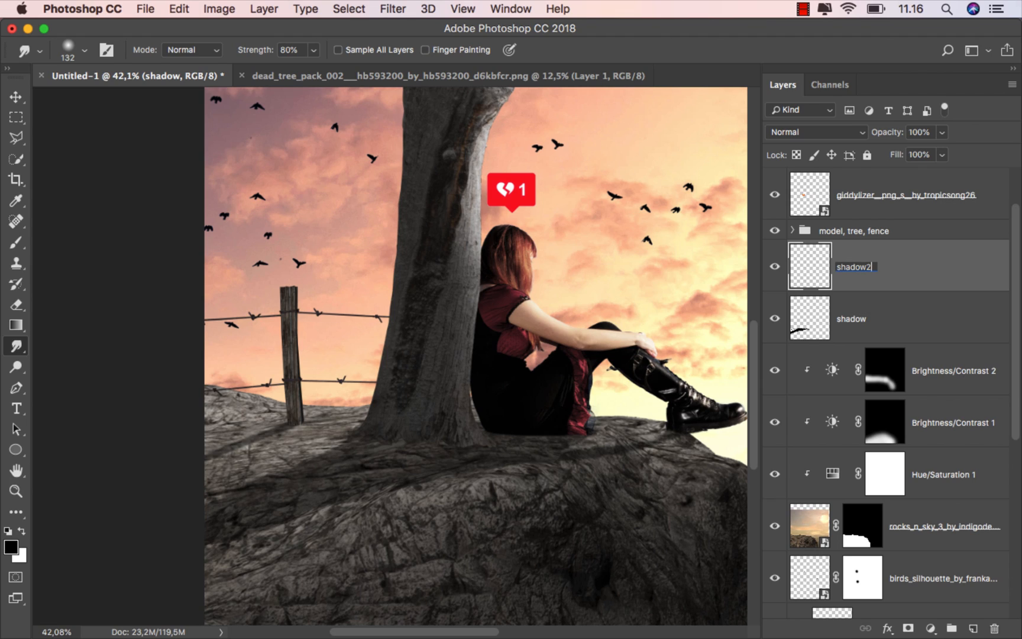
{"action": "type", "text": "shadow2"}
{"action": "key", "text": "Return"}
{"action": "left_click", "coordinate": [16, 243]}
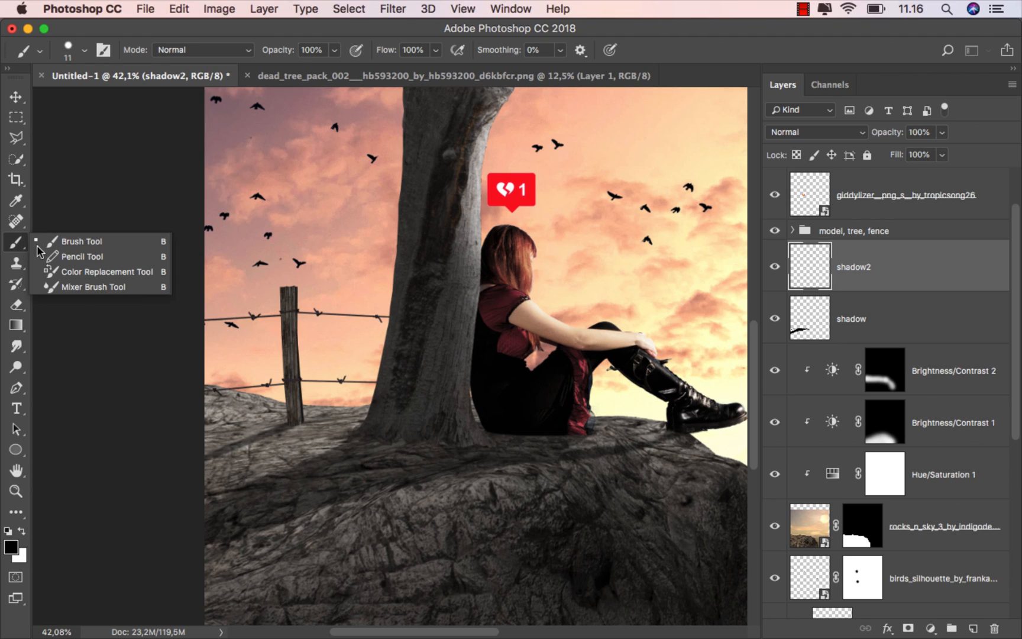
Step: Set up the Brush tool with a soft round tip of about 97 px at 10% opacity
{"action": "left_click", "coordinate": [37, 245]}
{"action": "left_click", "coordinate": [334, 50]}
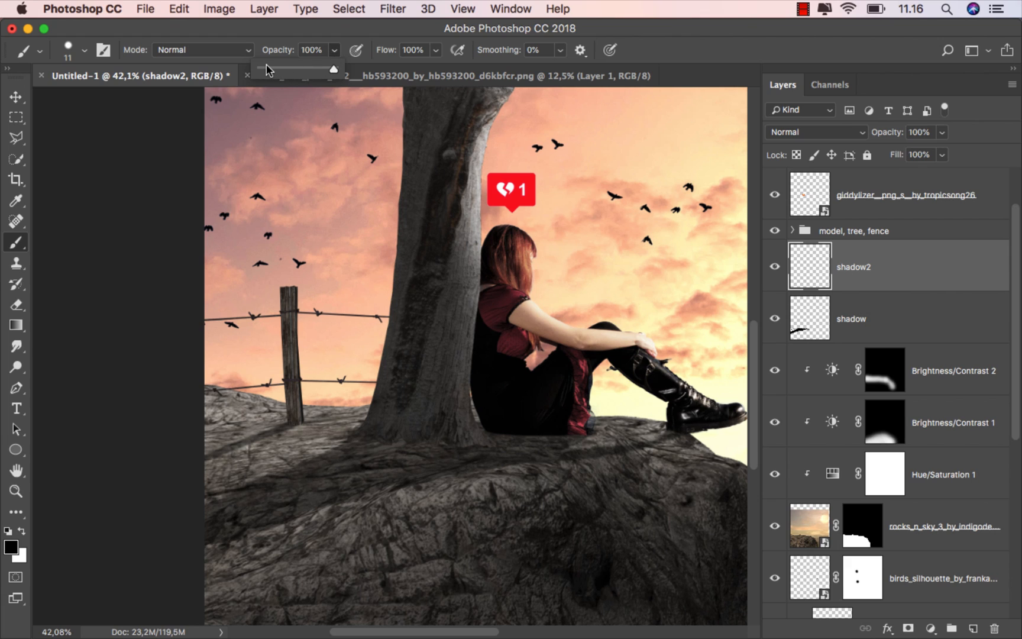
{"action": "right_click", "coordinate": [406, 301]}
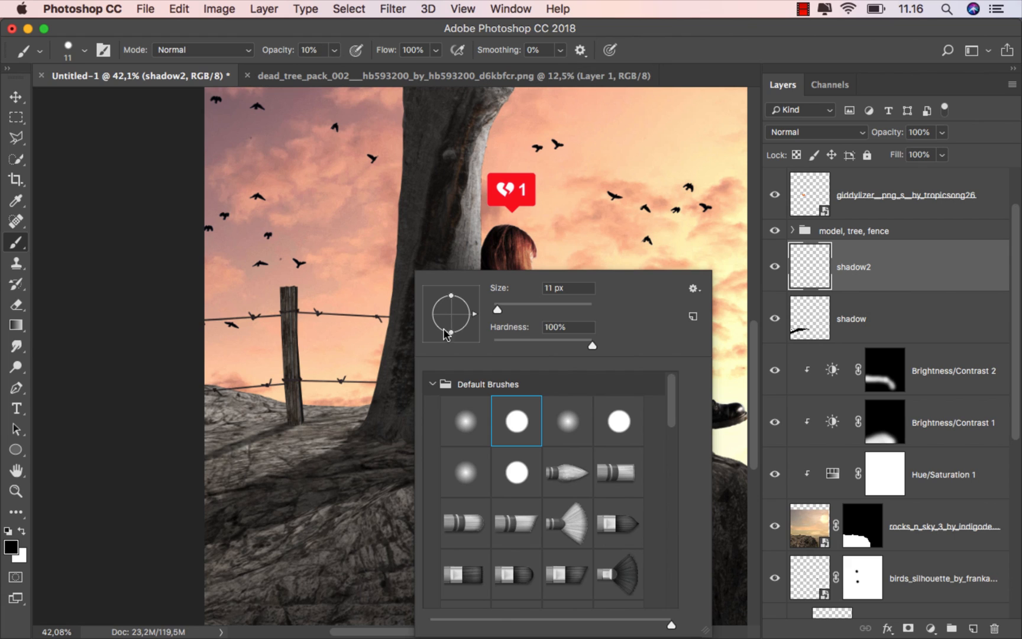
{"action": "left_click", "coordinate": [474, 416]}
{"action": "left_click", "coordinate": [541, 305]}
{"action": "left_click", "coordinate": [339, 396]}
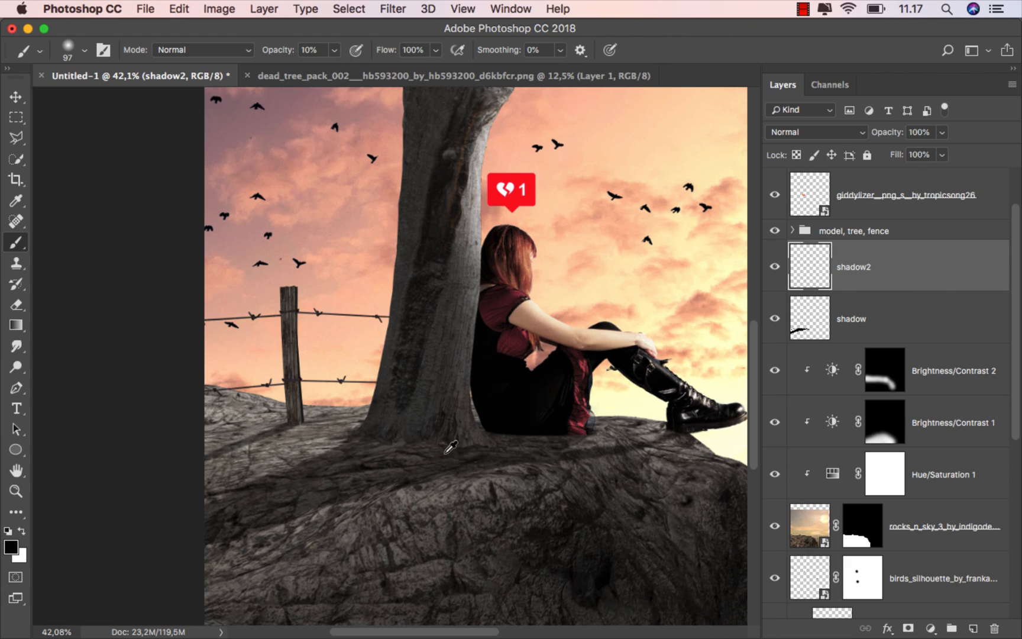
Step: Paint soft dark contact shadows on the rock beneath the seated woman's dress and boot on the shadow2 layer
{"action": "scroll", "coordinate": [535, 451], "scroll_direction": "up", "scroll_amount": 5}
{"action": "left_click_drag", "start_coordinate": [570, 421], "coordinate": [580, 419]}
{"action": "left_click_drag", "start_coordinate": [495, 424], "coordinate": [514, 424]}
{"action": "mouse_move", "coordinate": [584, 402]}
{"action": "left_mouse_down"}
{"action": "mouse_move", "coordinate": [523, 427]}
{"action": "mouse_move", "coordinate": [447, 425]}
{"action": "mouse_move", "coordinate": [253, 449]}
{"action": "mouse_move", "coordinate": [288, 433]}
{"action": "mouse_move", "coordinate": [507, 394]}
{"action": "mouse_move", "coordinate": [434, 400]}
{"action": "mouse_move", "coordinate": [676, 411]}
{"action": "left_mouse_up"}
{"action": "scroll", "coordinate": [571, 398], "scroll_direction": "right", "scroll_amount": 5}
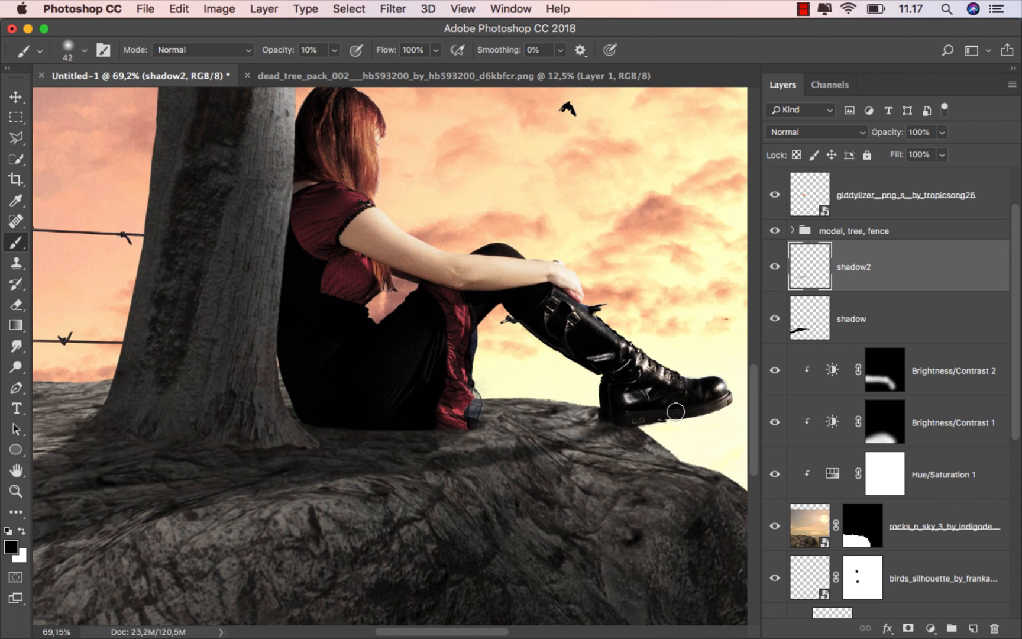
{"action": "mouse_move", "coordinate": [475, 435]}
{"action": "left_mouse_down"}
{"action": "mouse_move", "coordinate": [671, 419]}
{"action": "mouse_move", "coordinate": [512, 420]}
{"action": "mouse_move", "coordinate": [351, 442]}
{"action": "mouse_move", "coordinate": [233, 474]}
{"action": "mouse_move", "coordinate": [235, 487]}
{"action": "mouse_move", "coordinate": [323, 430]}
{"action": "mouse_move", "coordinate": [622, 434]}
{"action": "left_mouse_up"}
Step: Darken the shadow at the base of the fence post with a soft brush of about 35 px
{"action": "left_click", "coordinate": [403, 400], "text": "super"}
{"action": "left_click_drag", "start_coordinate": [391, 389], "coordinate": [376, 392]}
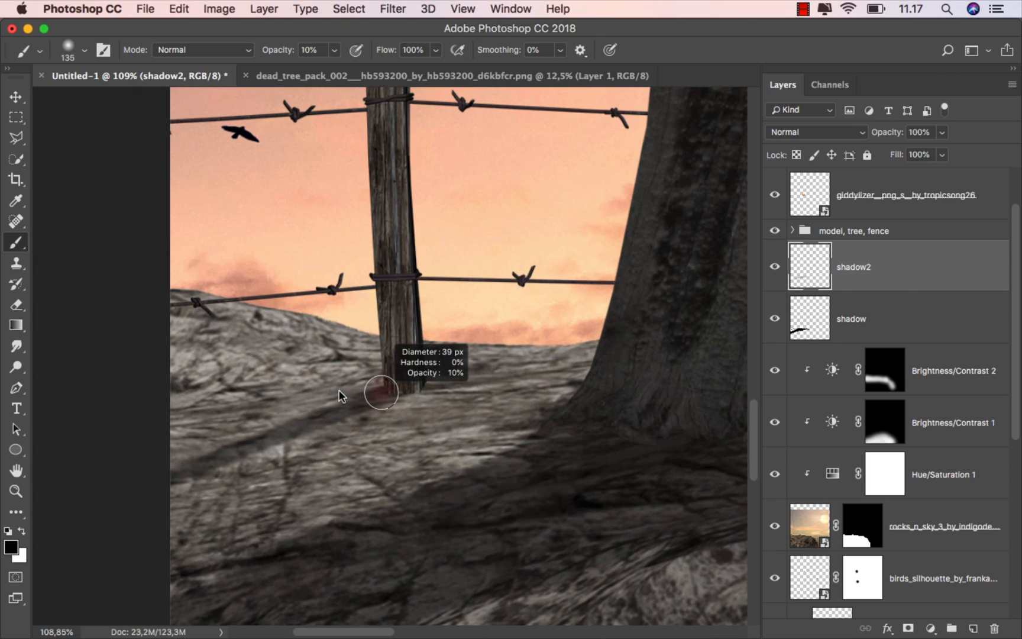
{"action": "mouse_move", "coordinate": [282, 432]}
{"action": "left_mouse_down"}
{"action": "mouse_move", "coordinate": [400, 385]}
{"action": "mouse_move", "coordinate": [324, 417]}
{"action": "mouse_move", "coordinate": [395, 391]}
{"action": "left_mouse_up"}
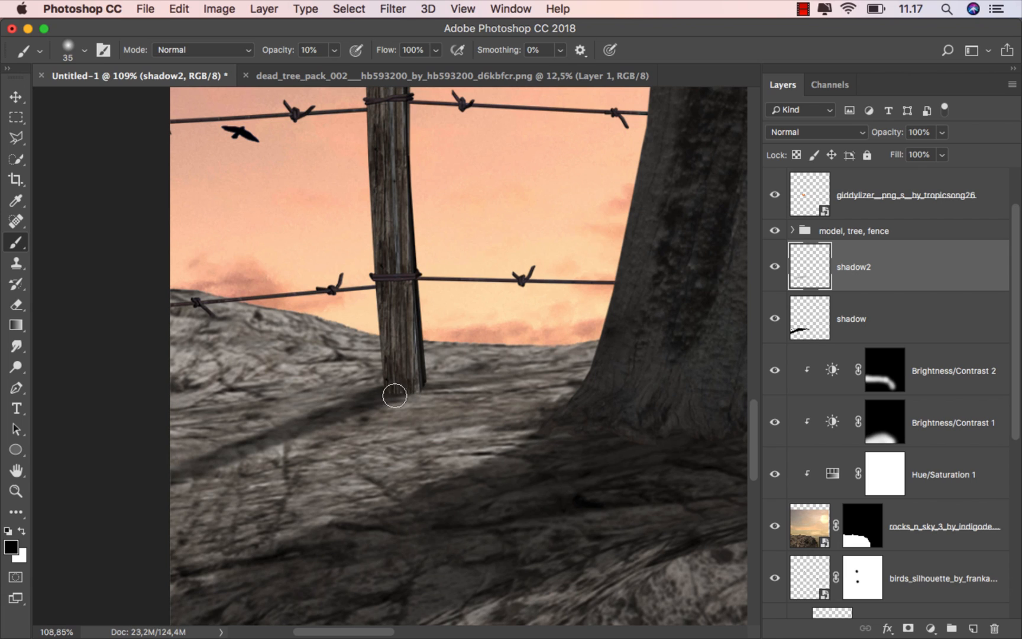
{"action": "key", "text": "super+0"}
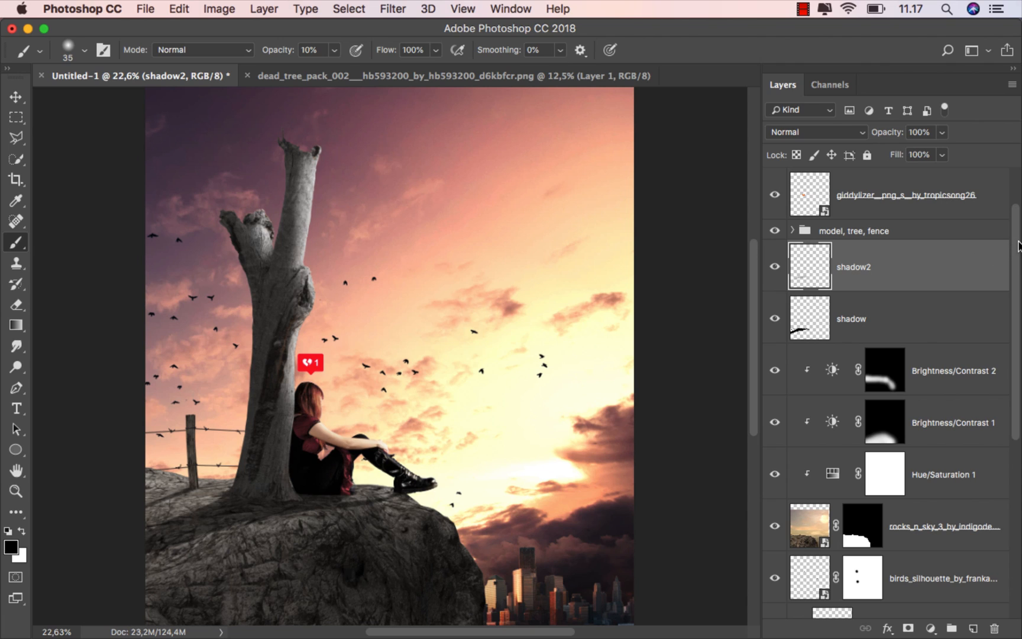
Step: Add a Gradient Map adjustment layer above Hue/Saturation 3 at the top of the layer stack
{"action": "left_click_drag", "start_coordinate": [1017, 244], "coordinate": [1018, 192]}
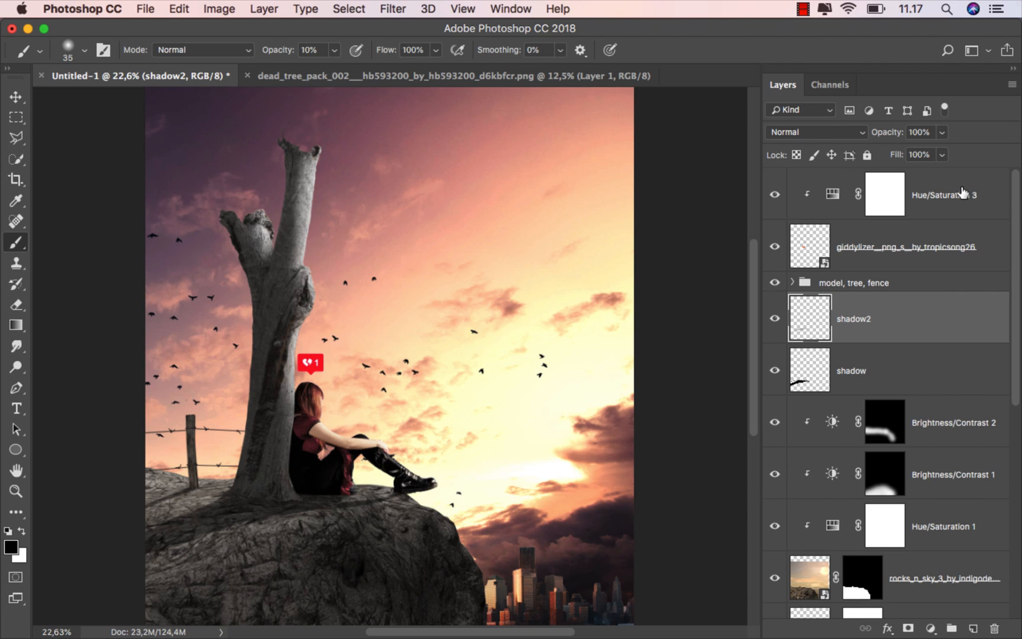
{"action": "left_click", "coordinate": [962, 193]}
{"action": "key", "text": "v"}
{"action": "left_click", "coordinate": [931, 628]}
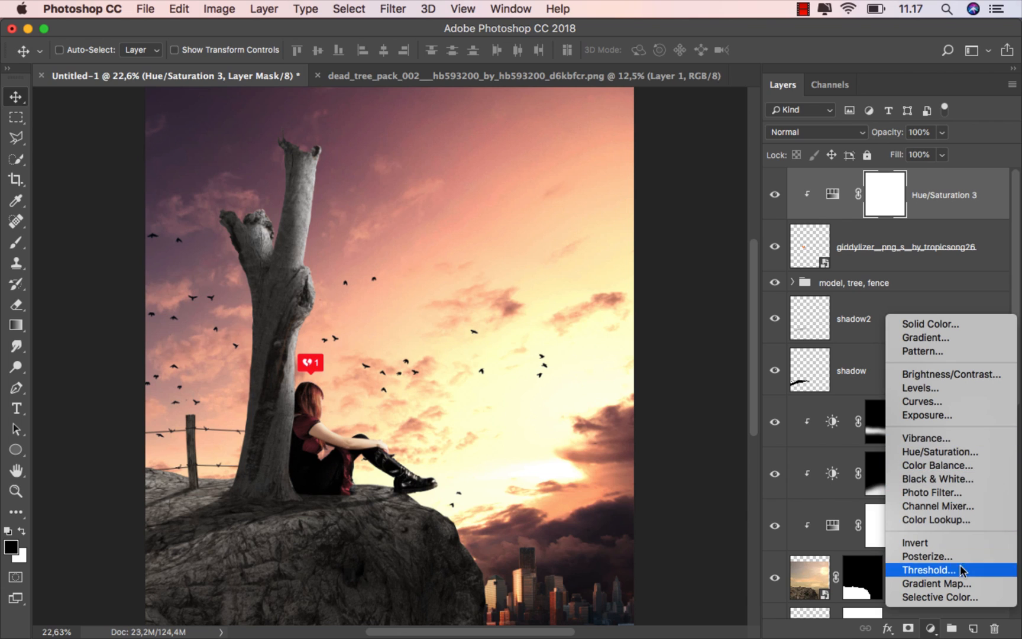
{"action": "left_click", "coordinate": [976, 582]}
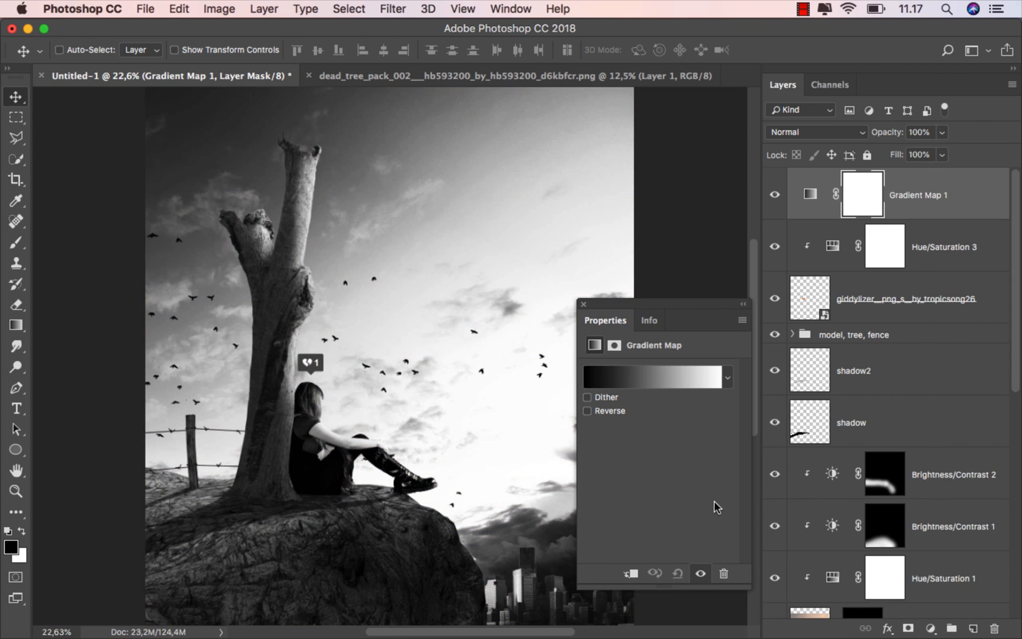
Step: Set the dark stop of the Gradient Map's gradient to deep purple #300033
{"action": "left_click", "coordinate": [675, 375]}
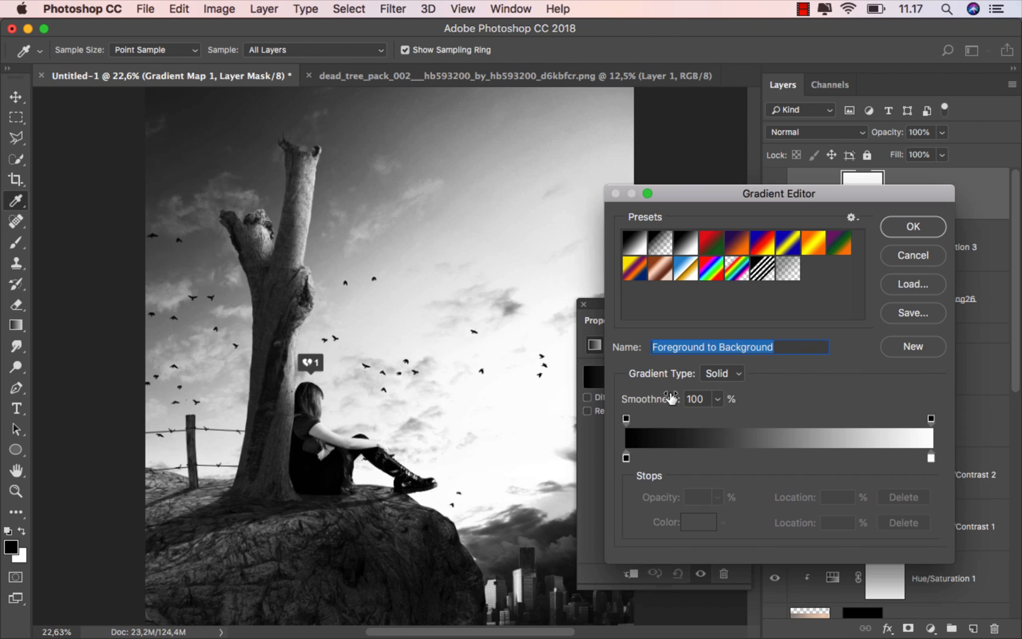
{"action": "left_click", "coordinate": [626, 458]}
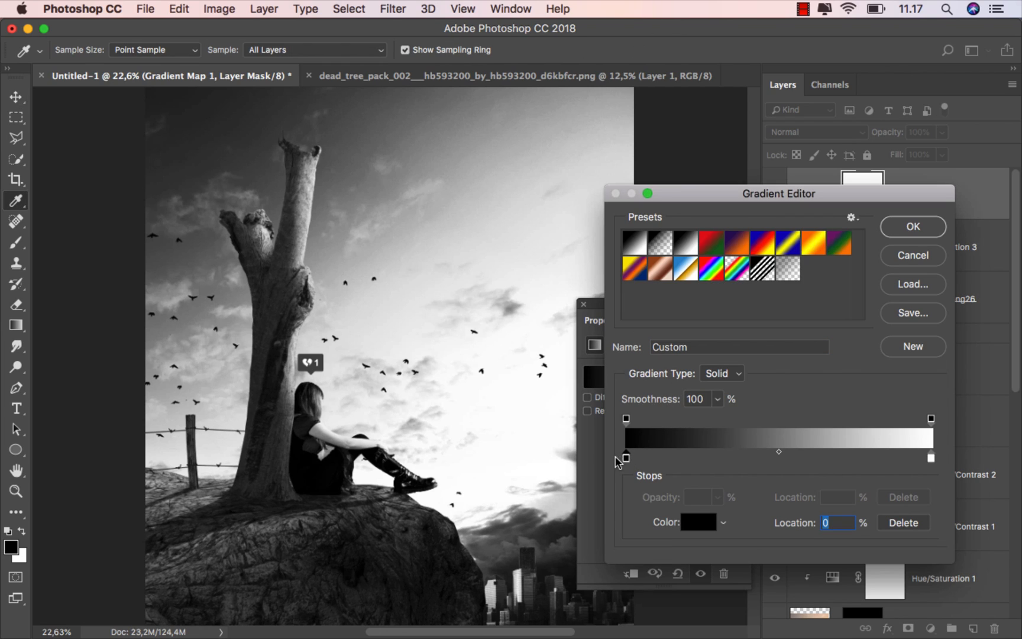
{"action": "left_click", "coordinate": [702, 524]}
{"action": "left_click", "coordinate": [773, 342]}
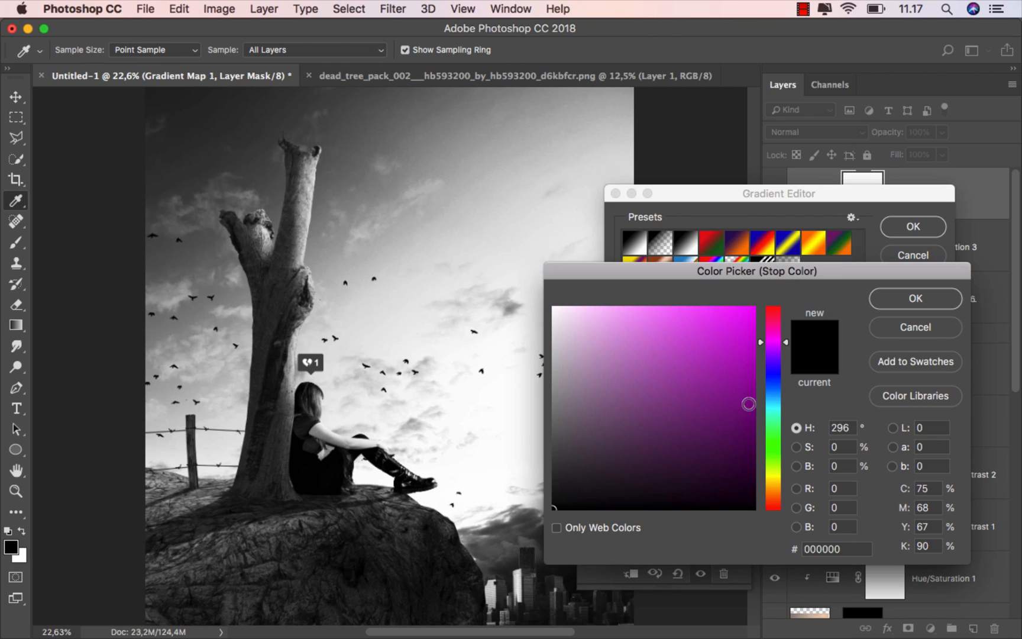
{"action": "left_click", "coordinate": [758, 466]}
{"action": "left_click_drag", "start_coordinate": [759, 465], "coordinate": [768, 471]}
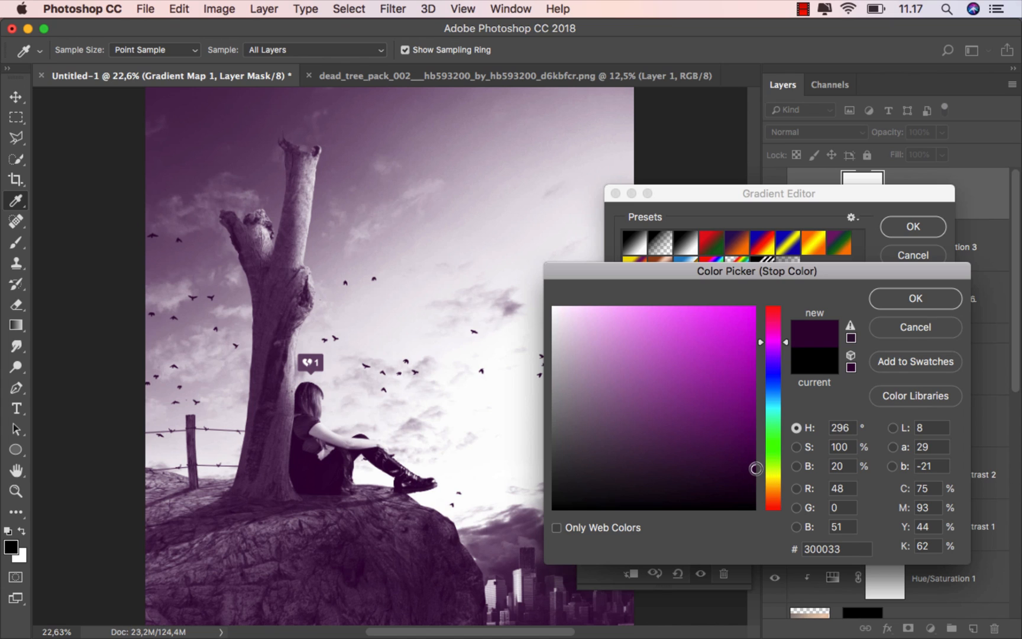
{"action": "left_click", "coordinate": [887, 301]}
Step: Set the light stop of the gradient to pale orange #ffeabd and accept the edited gradient
{"action": "left_click", "coordinate": [931, 458]}
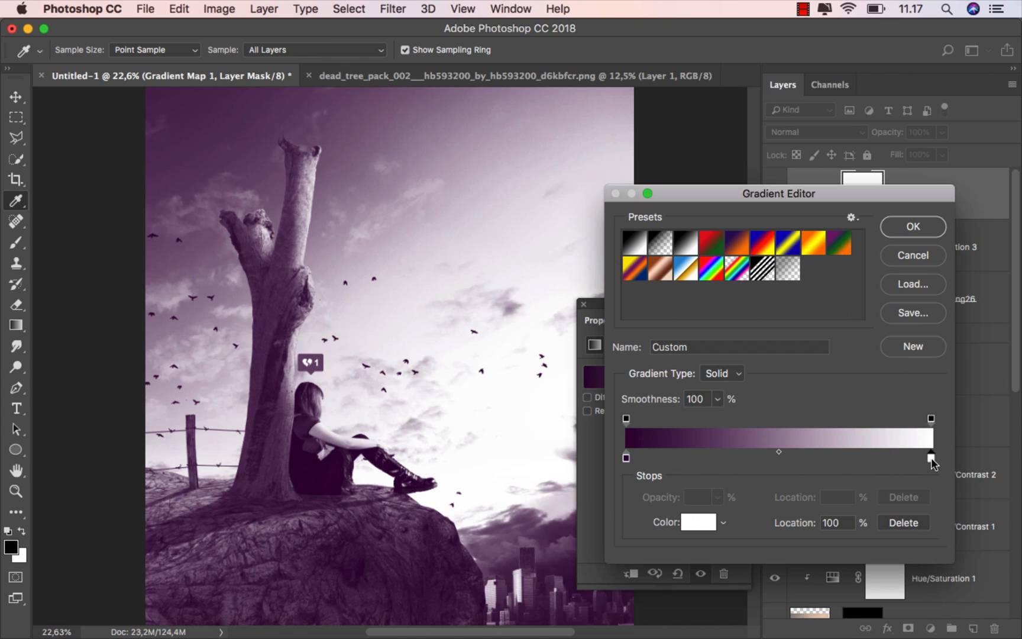
{"action": "left_click", "coordinate": [698, 522]}
{"action": "left_click_drag", "start_coordinate": [606, 338], "coordinate": [605, 294]}
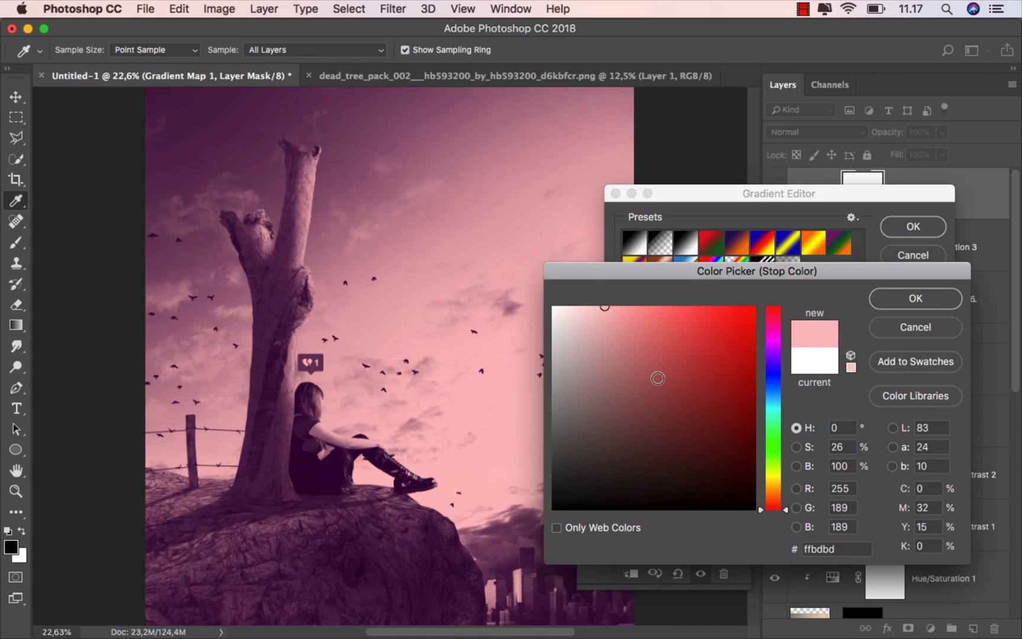
{"action": "left_click", "coordinate": [778, 487]}
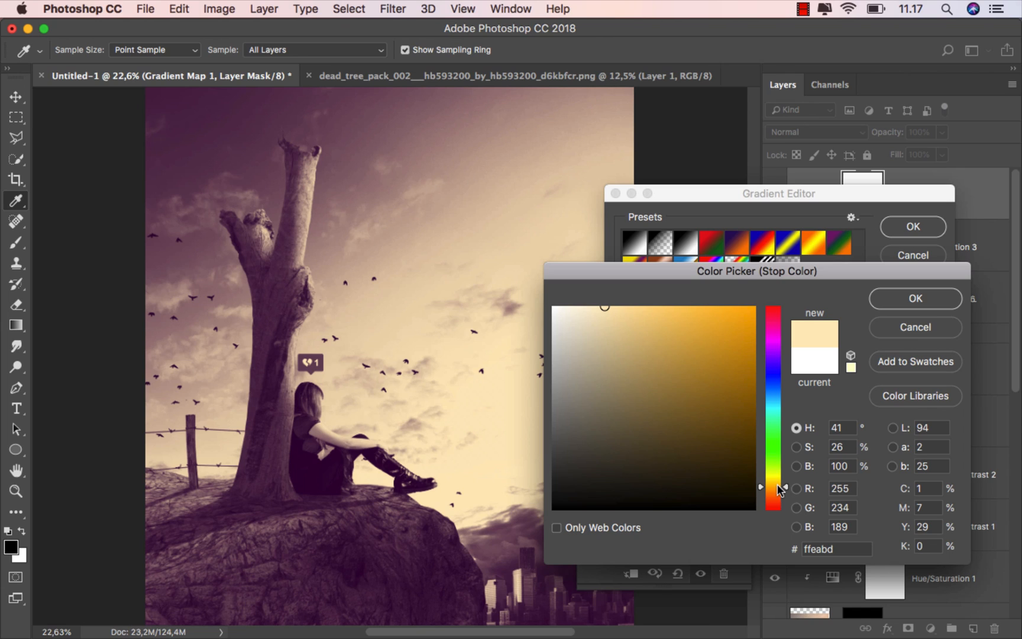
{"action": "left_click", "coordinate": [914, 298]}
{"action": "left_click", "coordinate": [912, 229]}
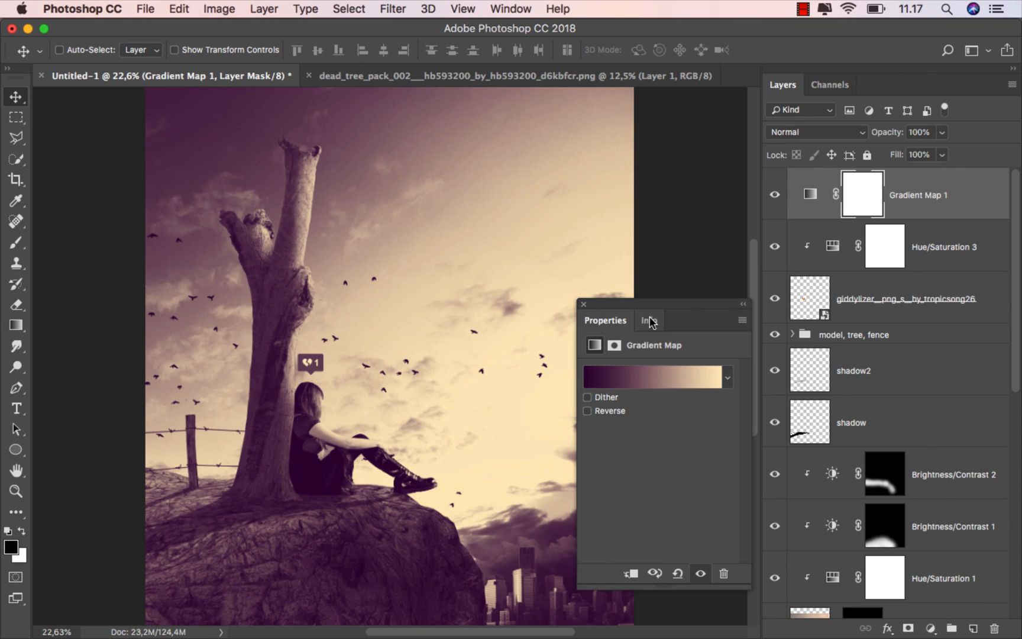
Step: Blend the Gradient Map layer in Overlay mode with its fill reduced to 20%
{"action": "left_click", "coordinate": [584, 303]}
{"action": "left_click", "coordinate": [790, 132]}
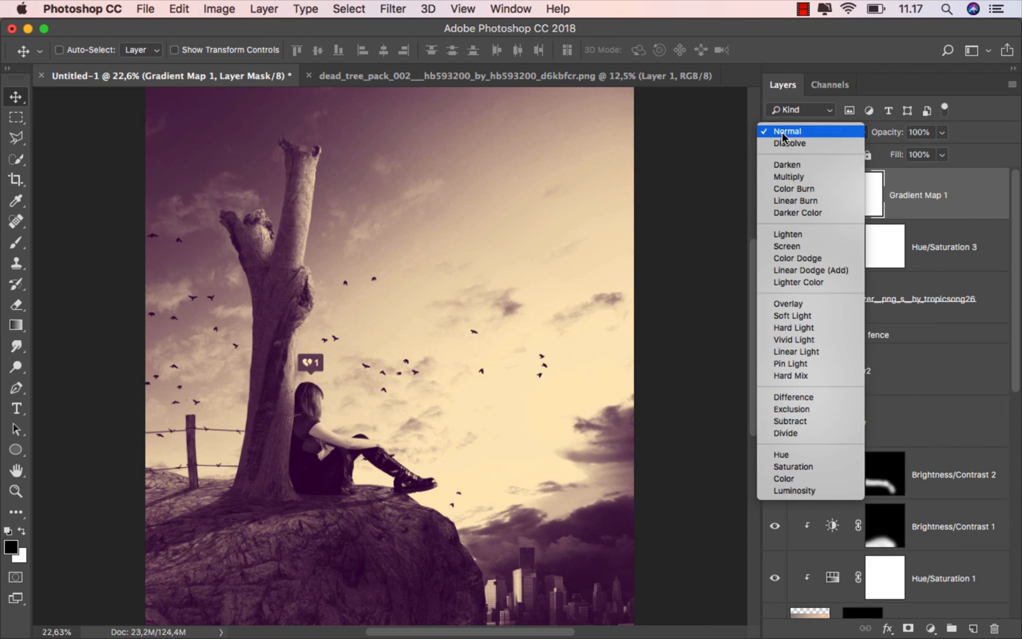
{"action": "left_click", "coordinate": [809, 300]}
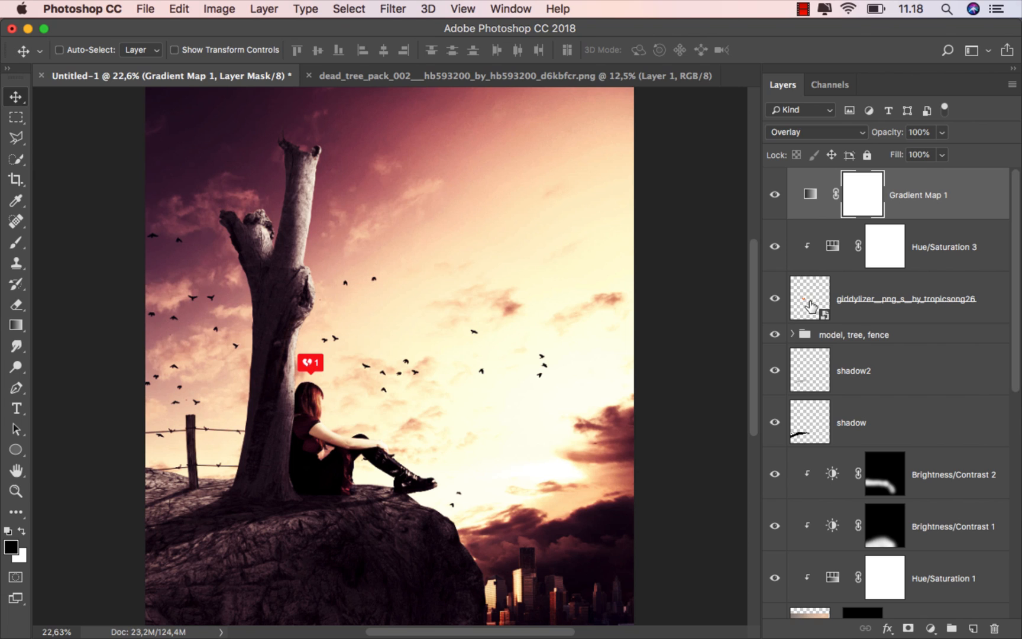
{"action": "left_click", "coordinate": [942, 155]}
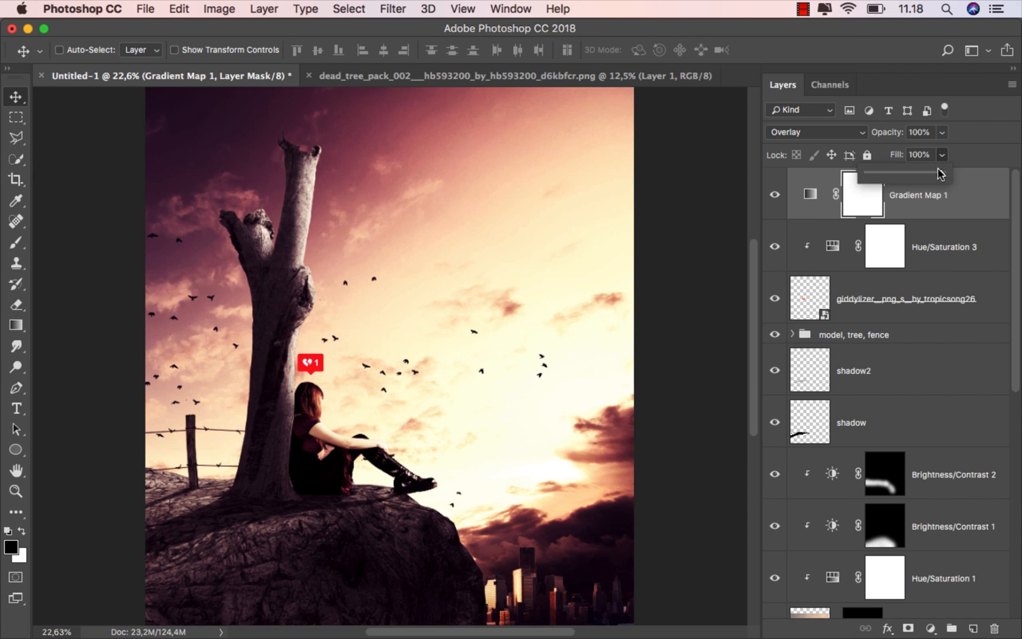
{"action": "left_click_drag", "start_coordinate": [912, 174], "coordinate": [882, 174]}
Step: Toggle the Gradient Map layer's visibility off and on to compare the colour grading
{"action": "left_click", "coordinate": [810, 194]}
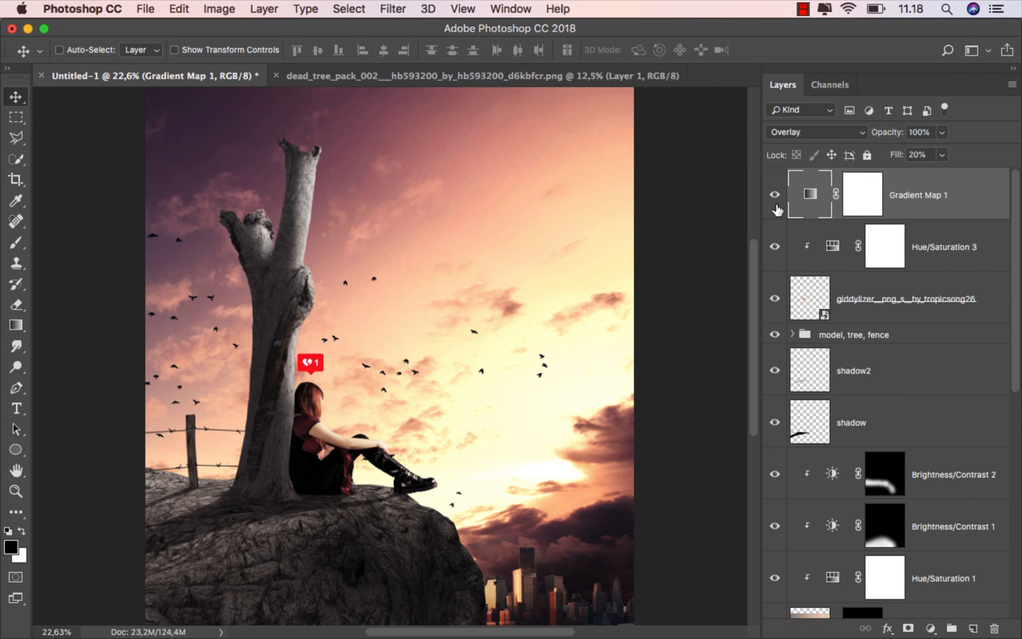
{"action": "left_click", "coordinate": [772, 205]}
{"action": "left_click", "coordinate": [772, 204]}
Step: Save the composite as a JPEG named "ok" in the untitled folder at Maximum quality 12 with Baseline ("Standard") format
{"action": "left_click", "coordinate": [149, 11]}
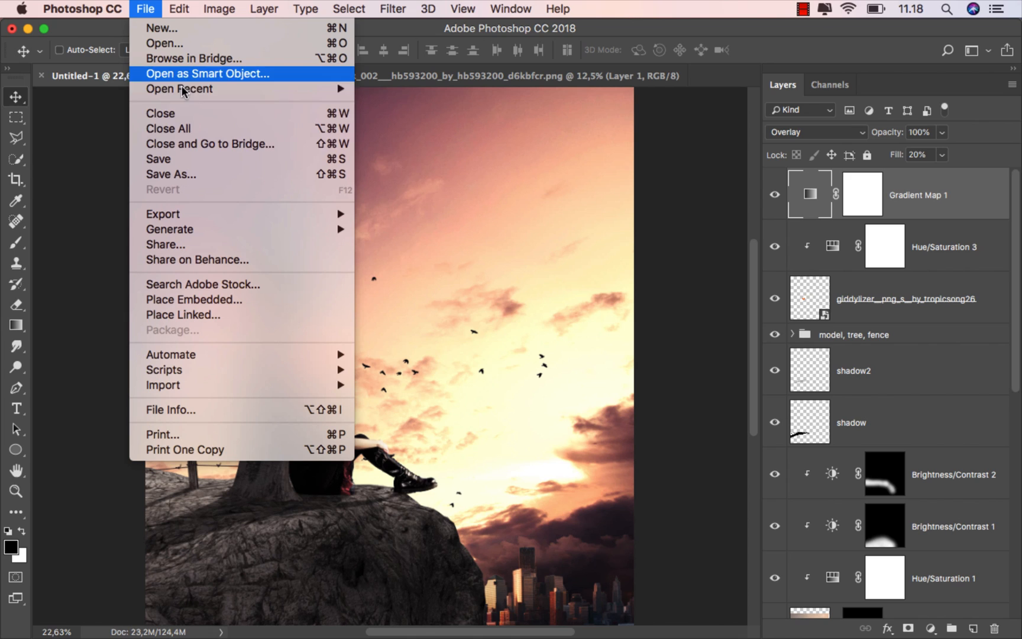
{"action": "left_click", "coordinate": [207, 173]}
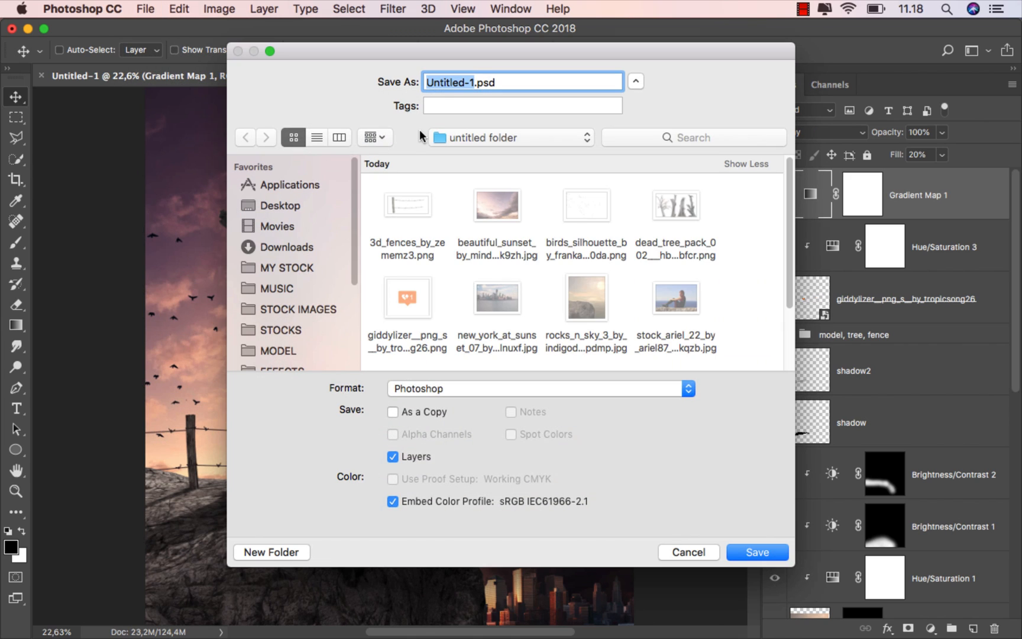
{"action": "type", "text": "ok"}
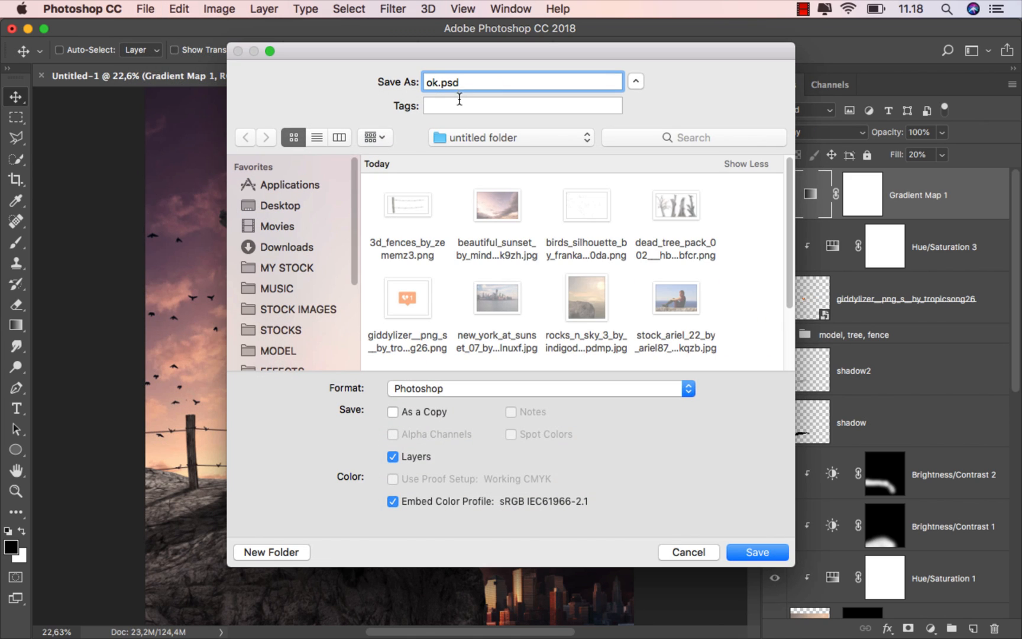
{"action": "left_click", "coordinate": [450, 388]}
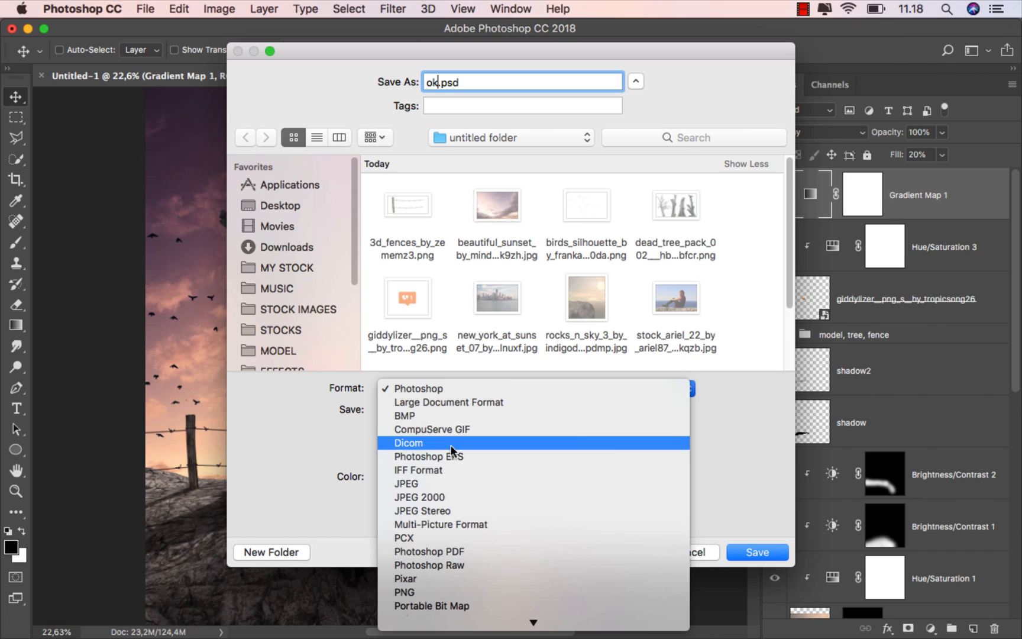
{"action": "left_click", "coordinate": [450, 479]}
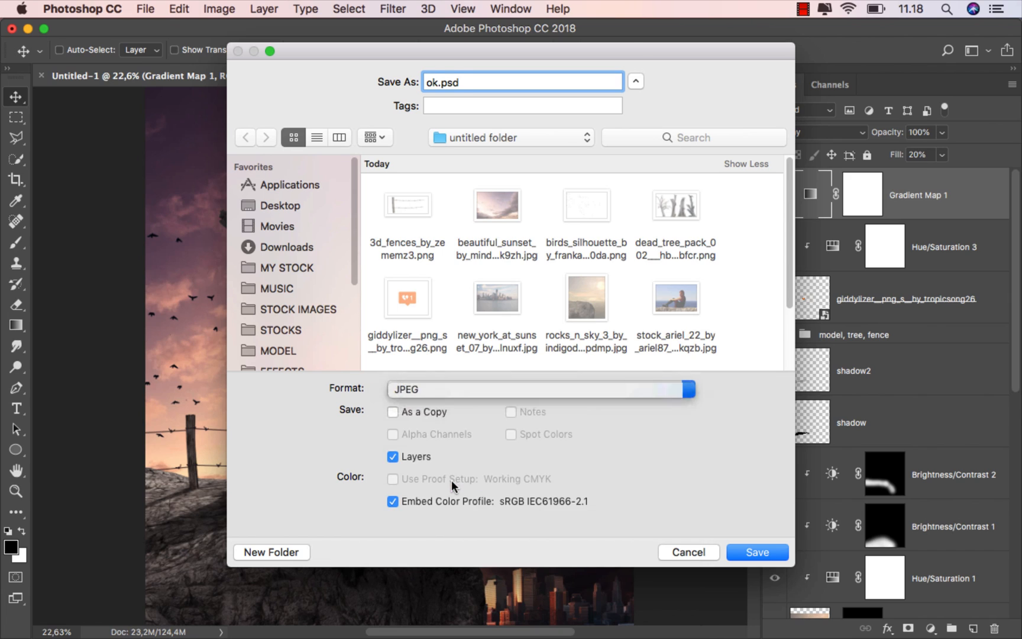
{"action": "left_click", "coordinate": [748, 552]}
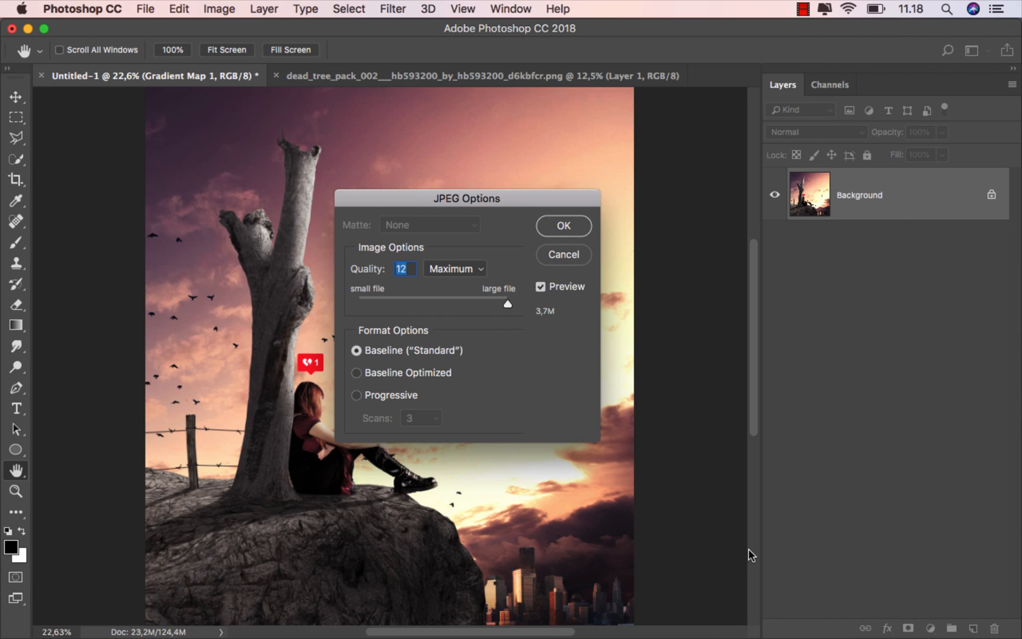
{"action": "left_click", "coordinate": [581, 232]}
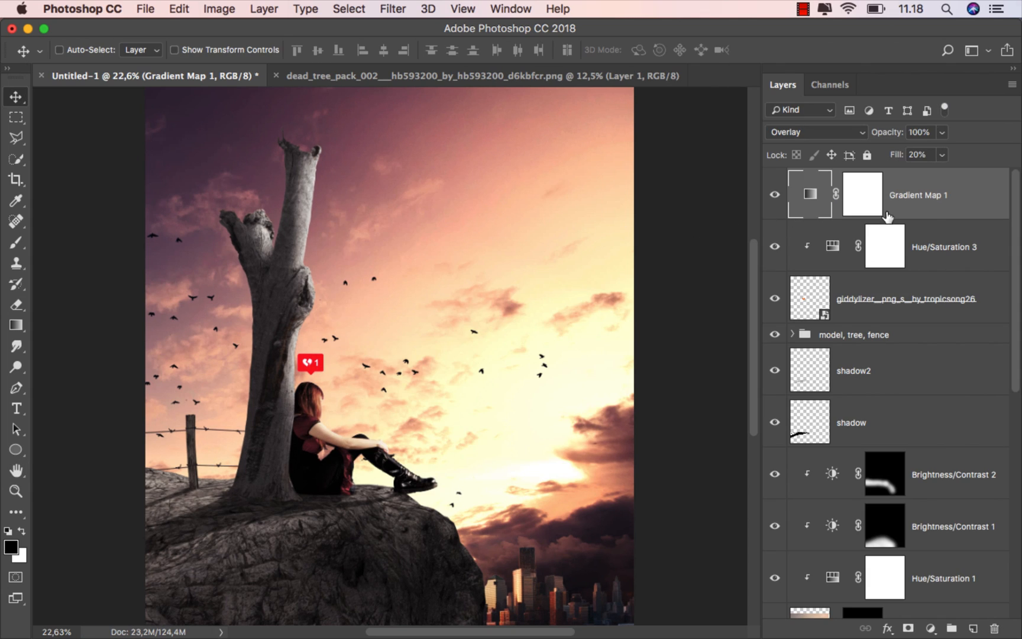
Step: Switch to Finder and preview the exported ok.jpg in the untitled folder
{"action": "mouse_move", "coordinate": [452, 615]}
{"action": "left_click", "coordinate": [410, 612]}
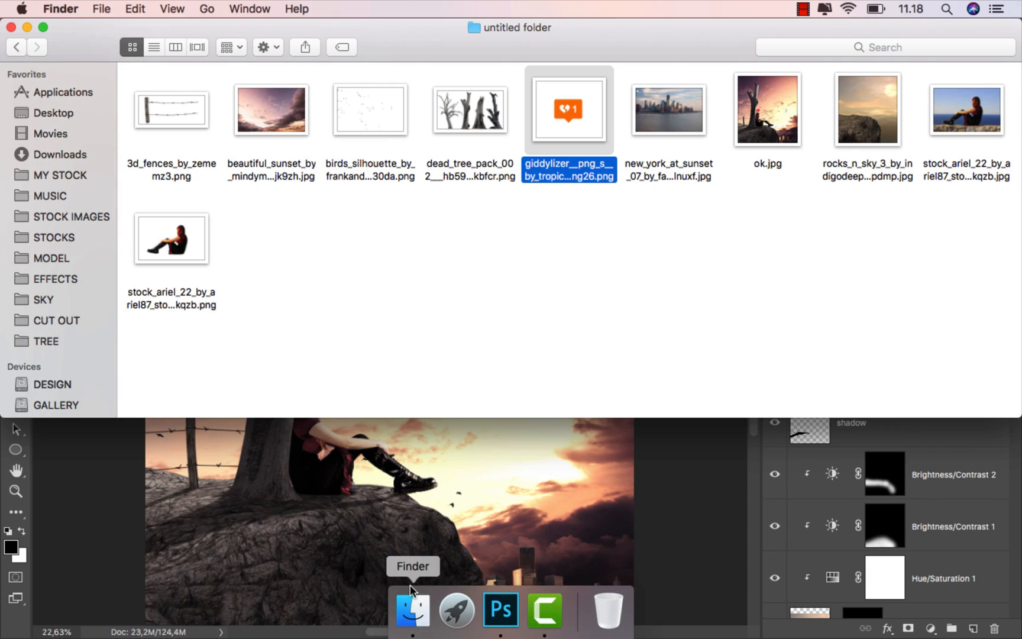
{"action": "left_click", "coordinate": [744, 140]}
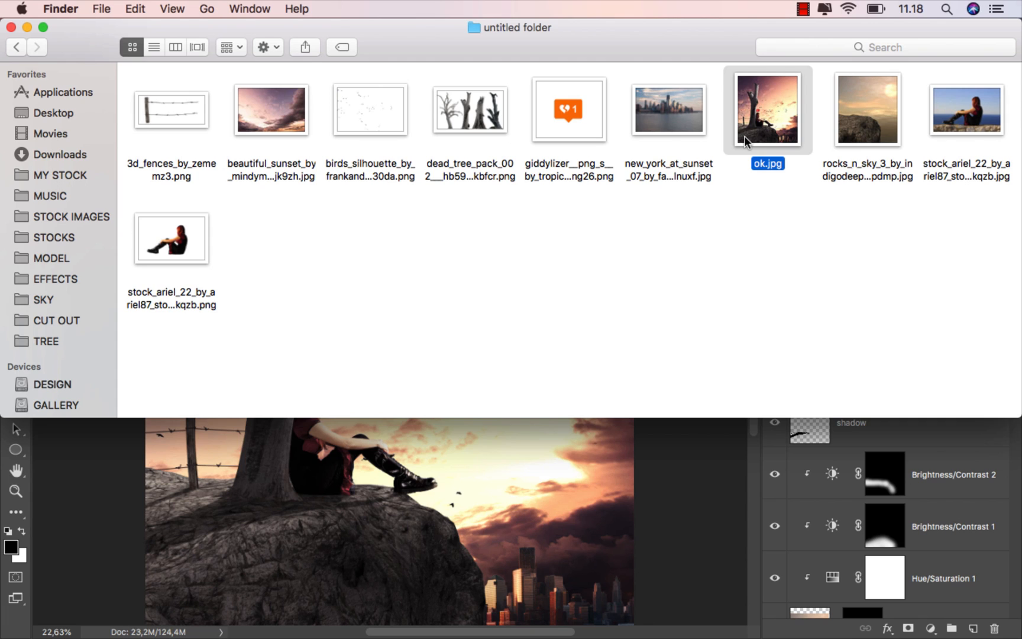
{"action": "key", "text": "space"}
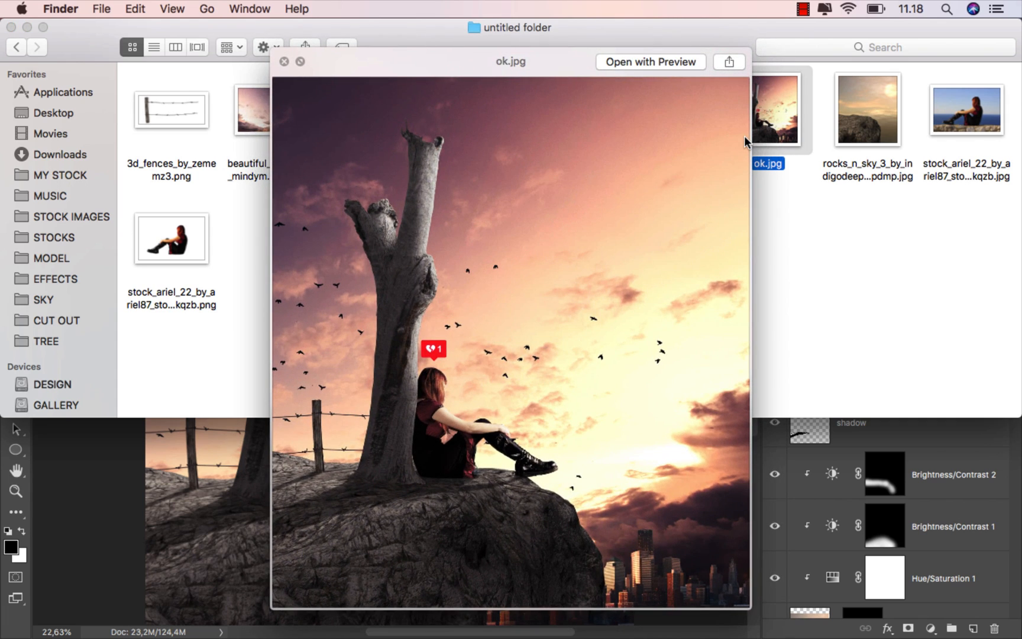